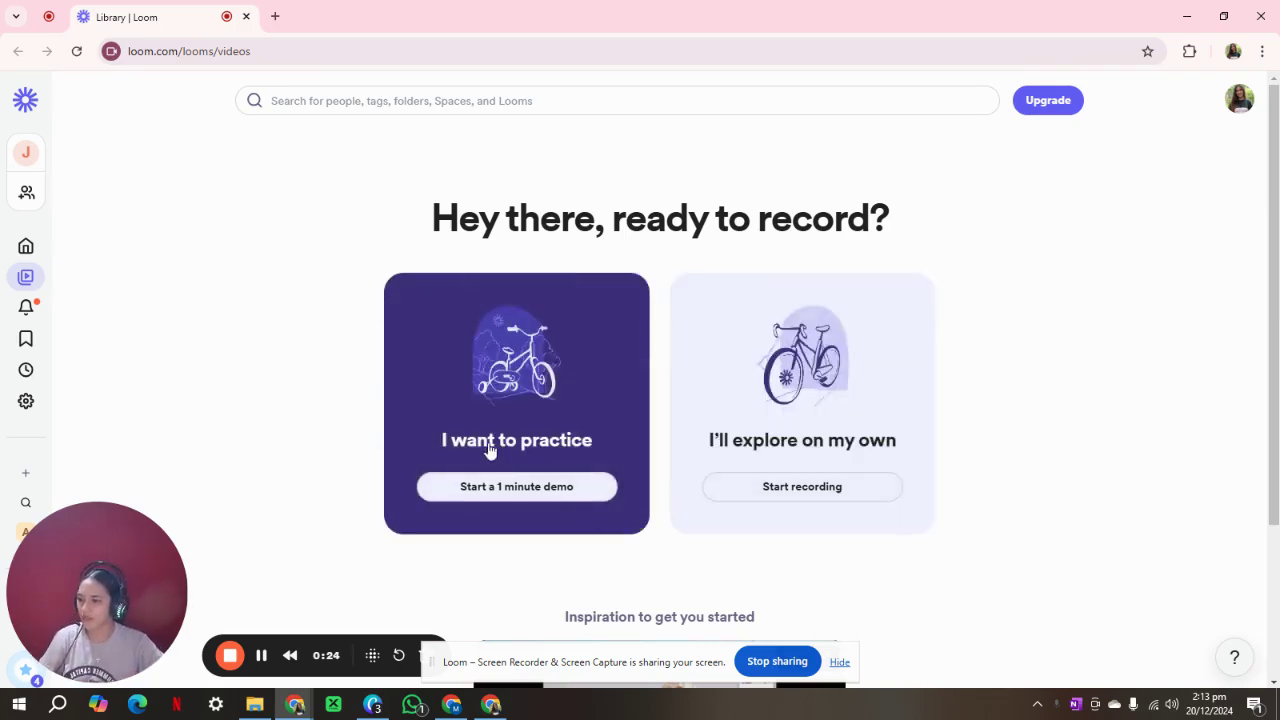
Use Alt+Tab to move from Loom over to the ChatGPT Chrome window.
key("alt+Tab")
key("Tab")
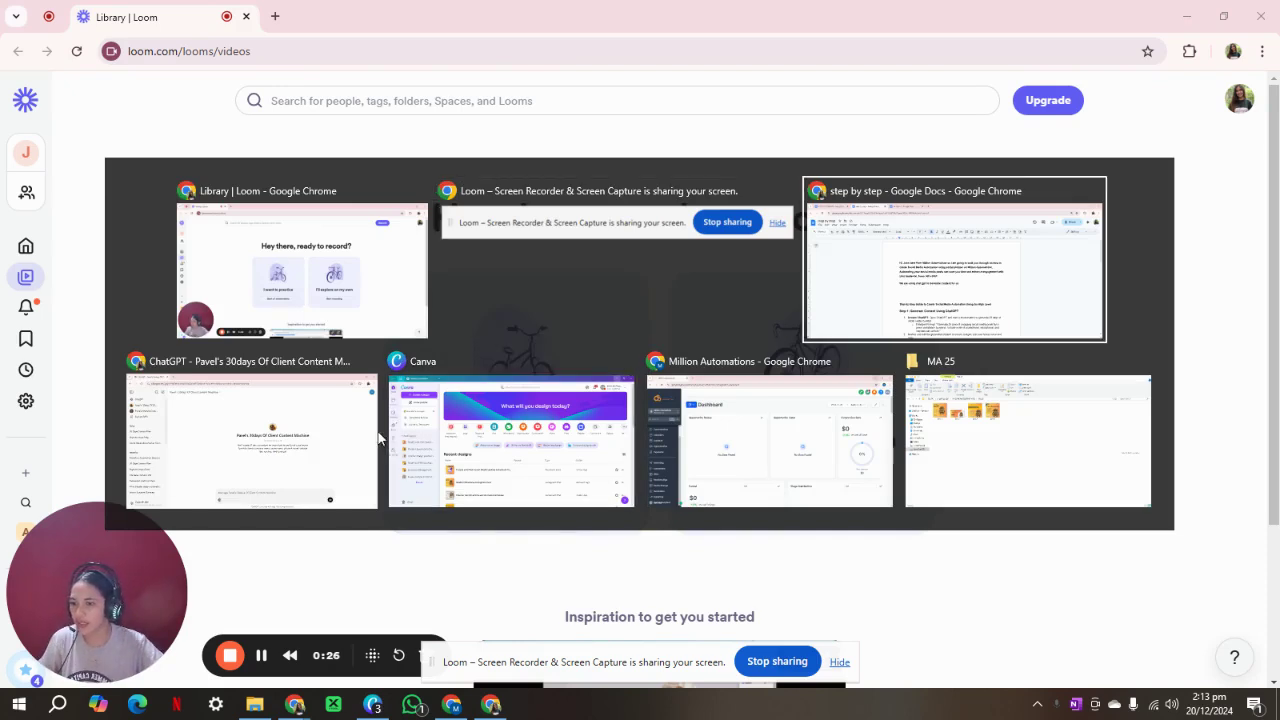
Paste the request for 30 days of photo-free posts into the message box, hiding Loom's sharing bar.
left_click(376, 438)
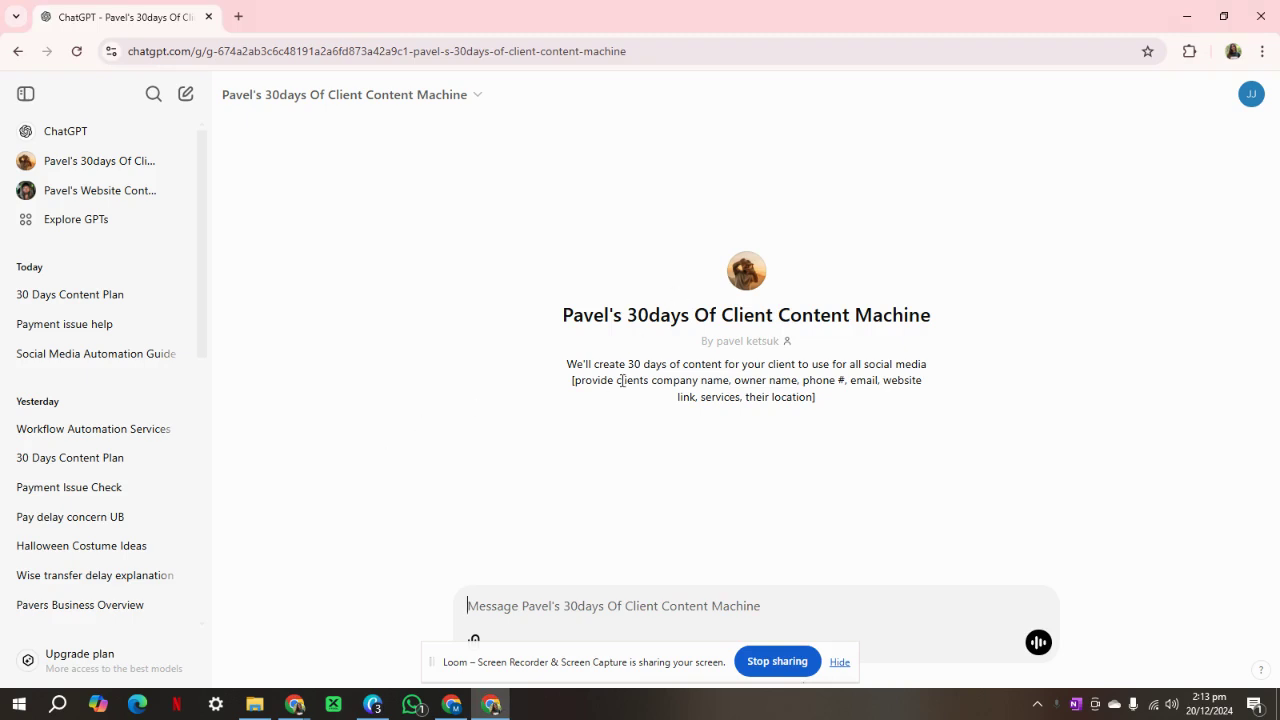
key("alt+Tab")
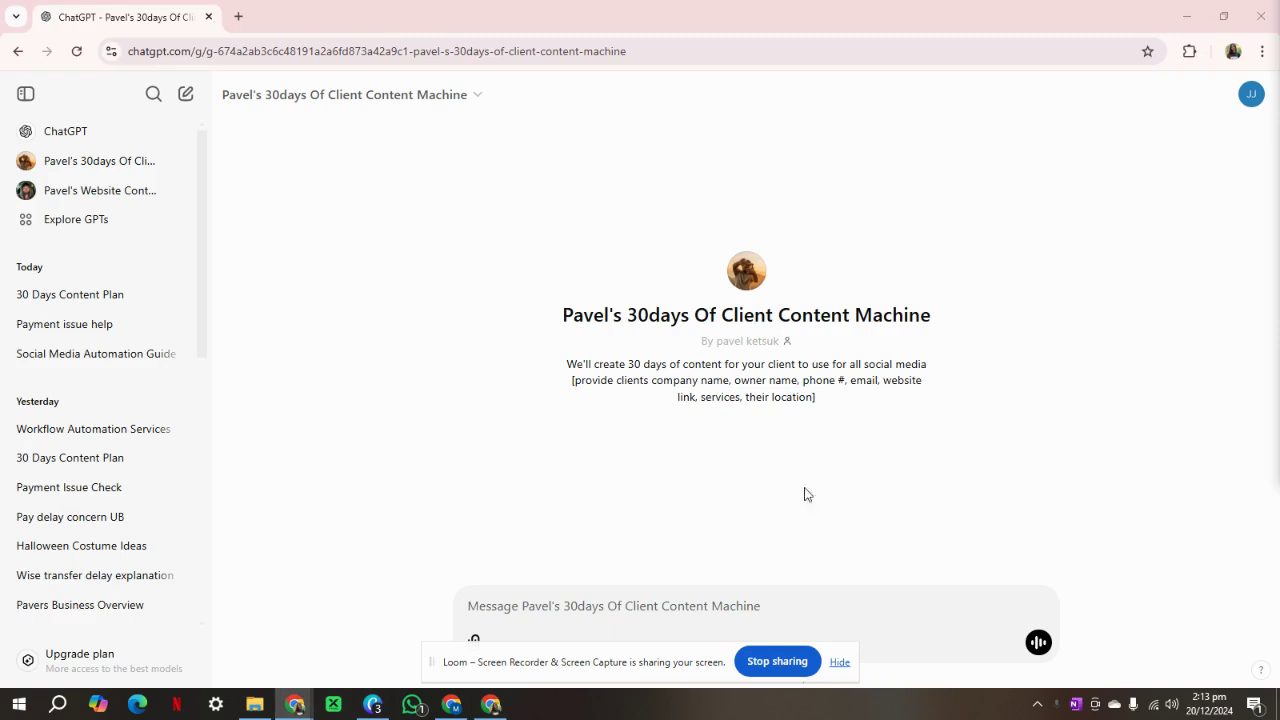
left_click(690, 602)
type("Create 30 days content to post on social media for Million Automations without photos:")
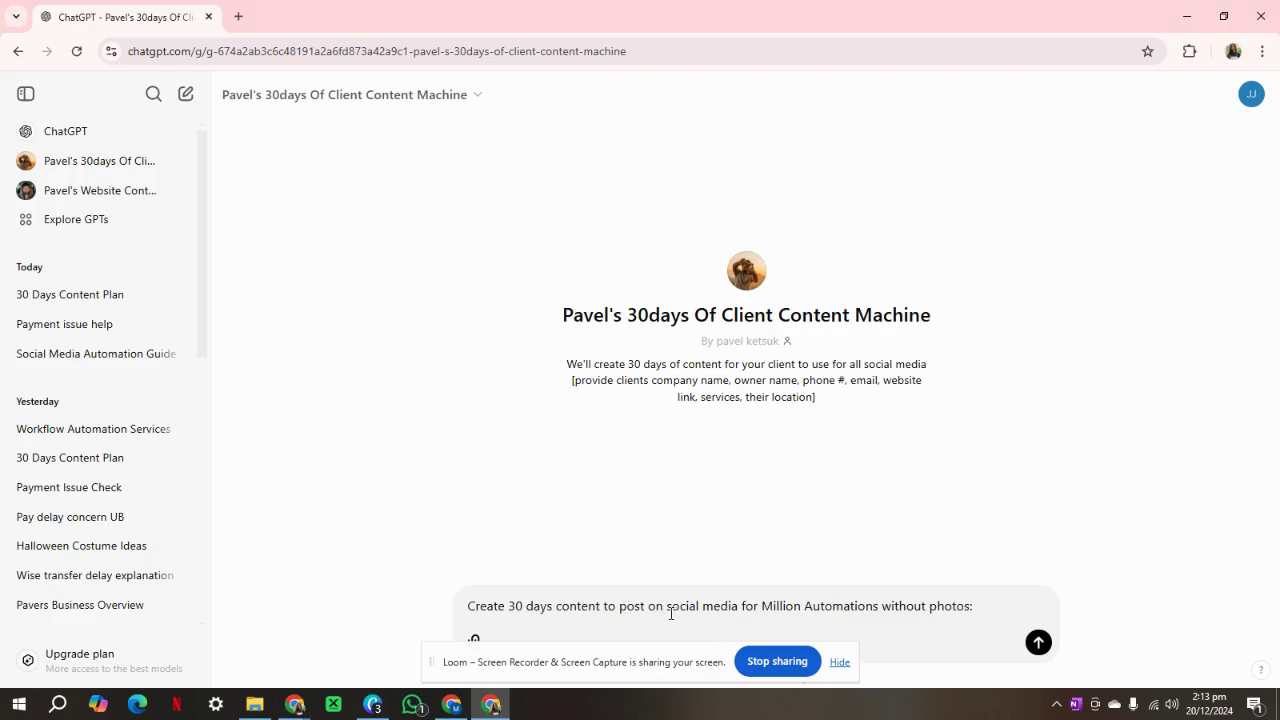
left_click(840, 662)
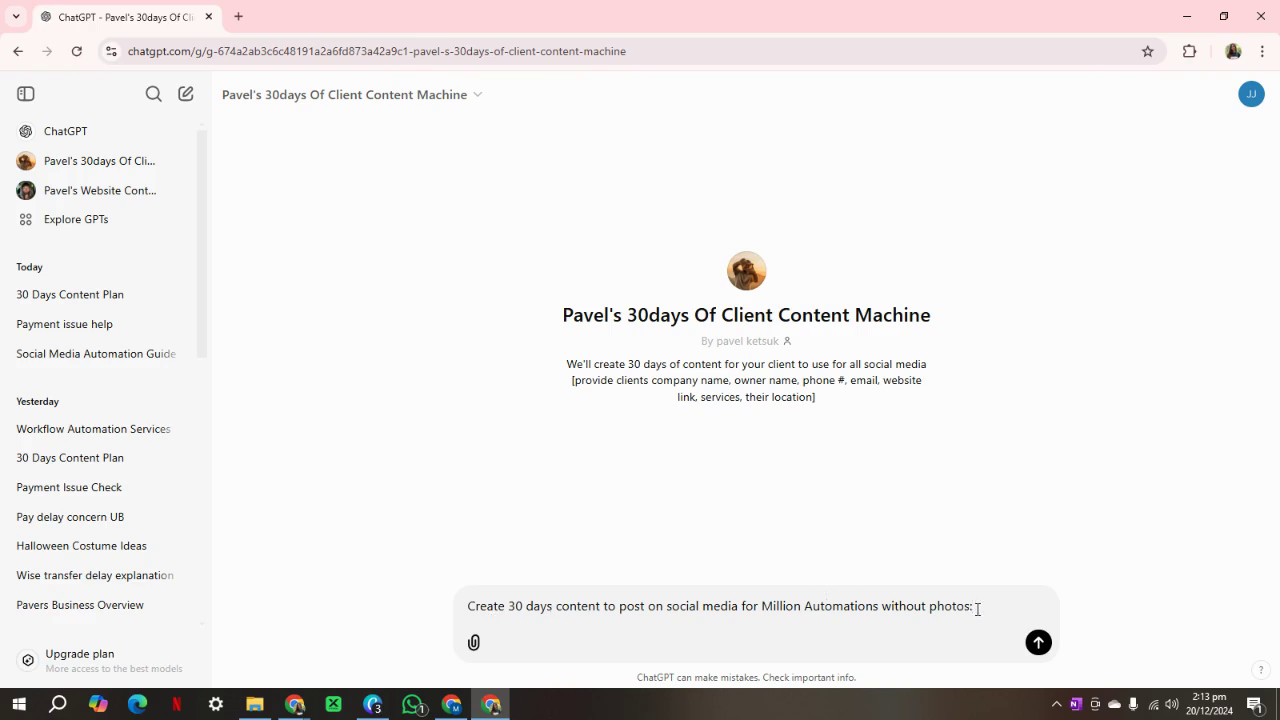
key("shift+Return")
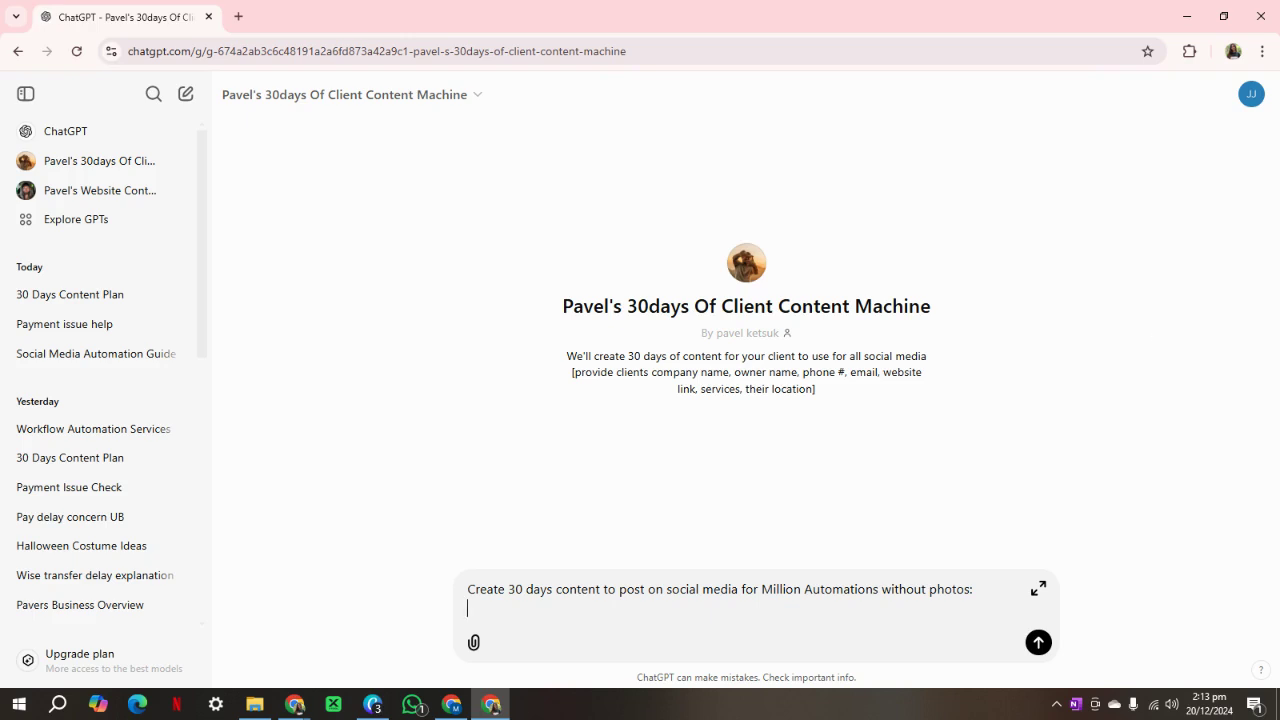
Paste the company's name, owner, phone, e-mail and location below the prompt and check each line.
left_click(1279, 270)
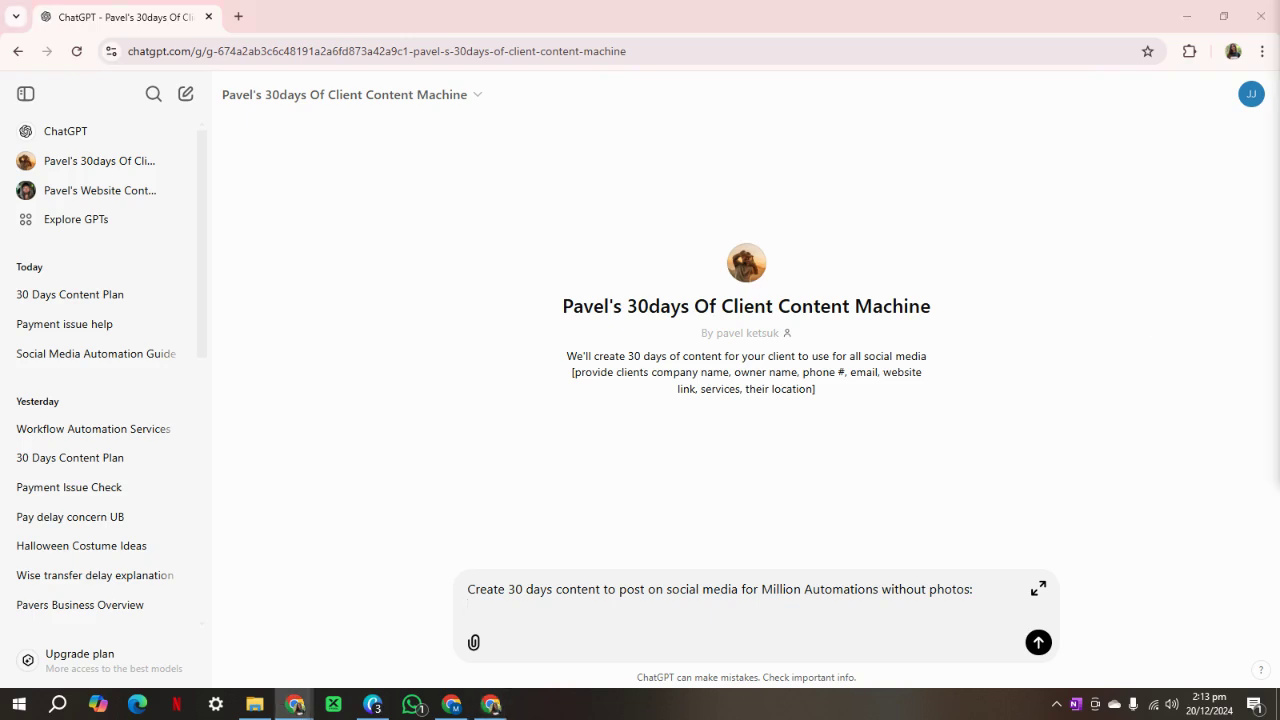
left_click(506, 609)
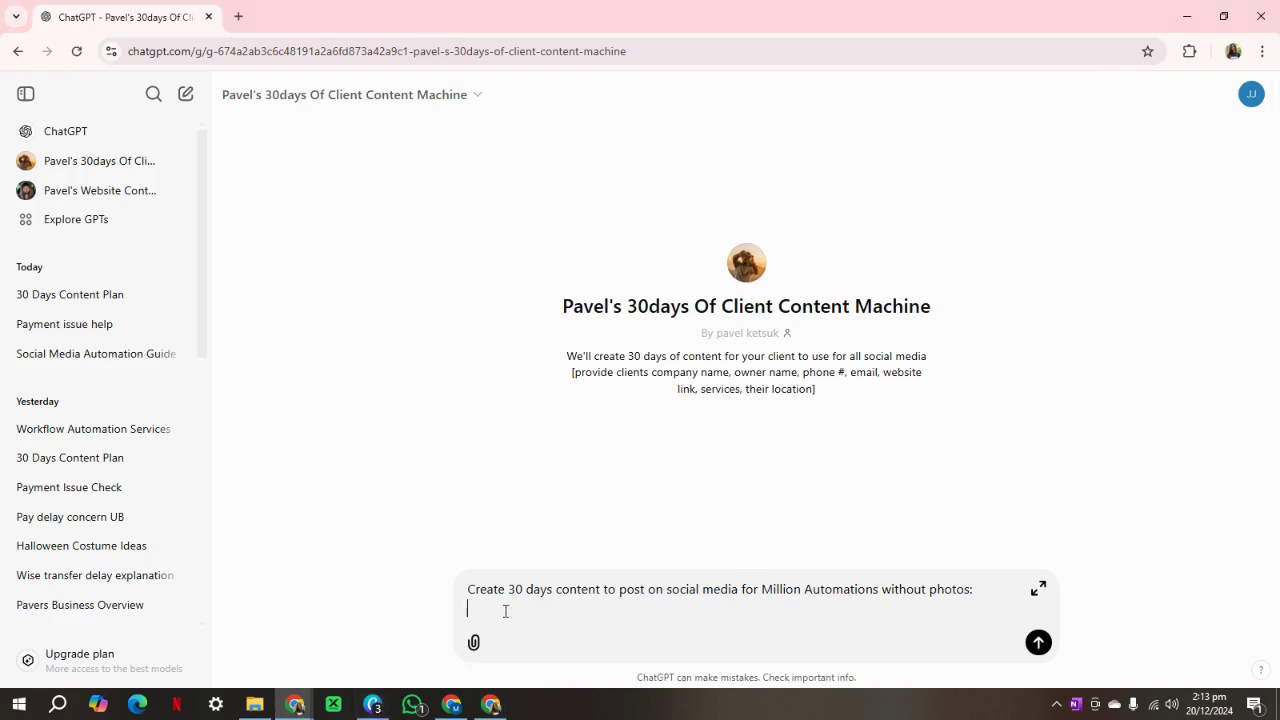
key("ctrl+v")
left_click_drag(685, 512, 463, 512)
left_click(648, 541)
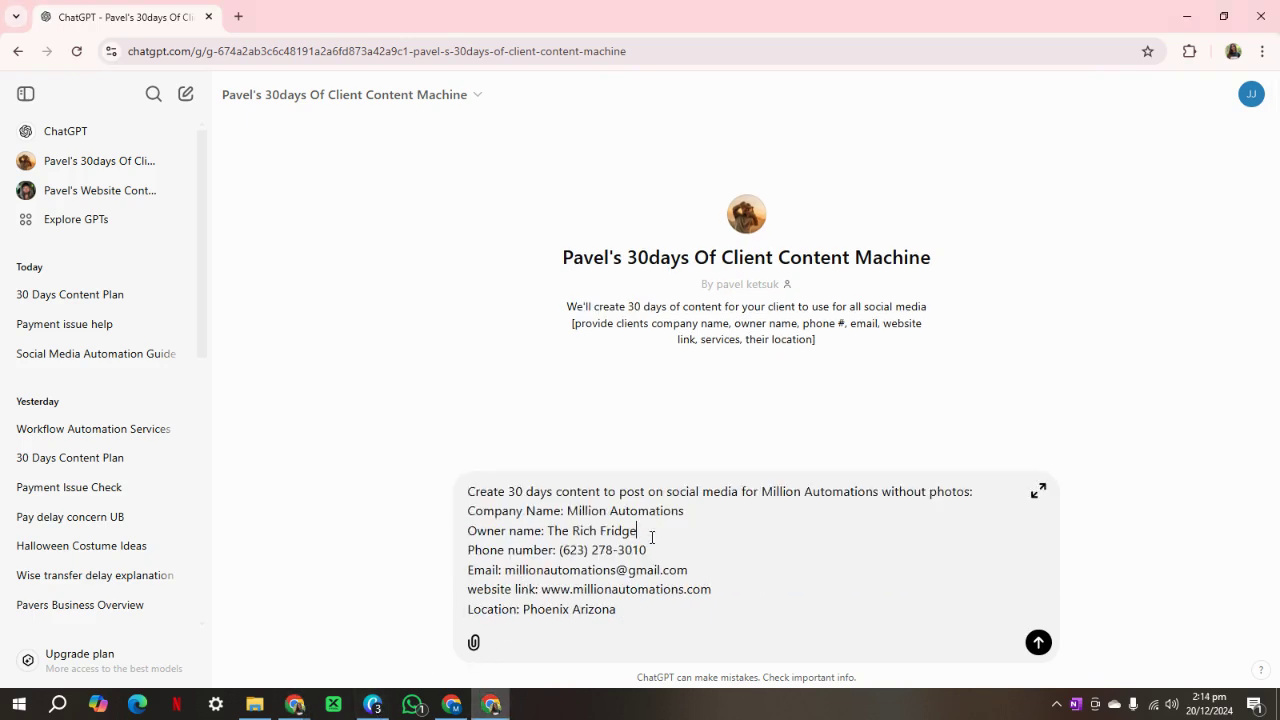
left_click_drag(651, 537, 463, 530)
left_click(640, 531)
left_click_drag(648, 550, 467, 557)
left_click(486, 556)
left_click_drag(698, 573, 477, 584)
left_click(620, 611)
key("alt+Tab")
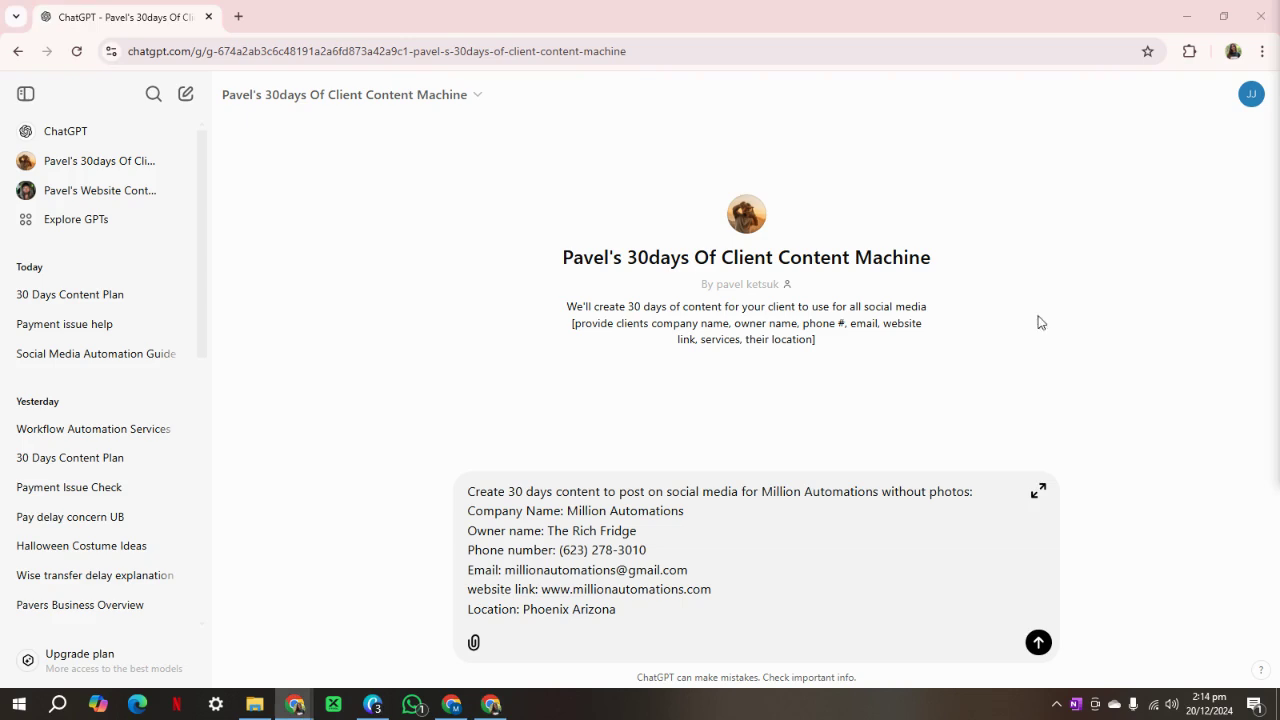
left_click(497, 624)
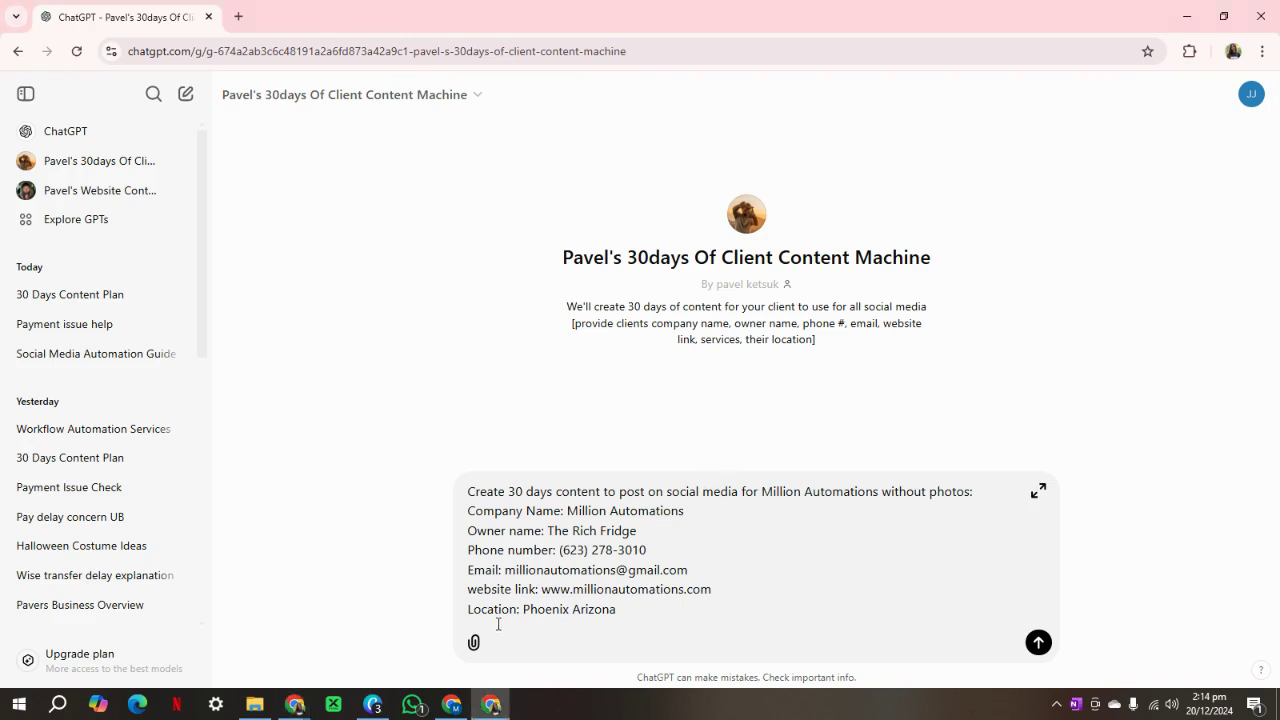
Paste the services paragraph on a new line after 'Arizona'.
left_click(642, 617)
key("shift+Return")
key("ctrl+v")
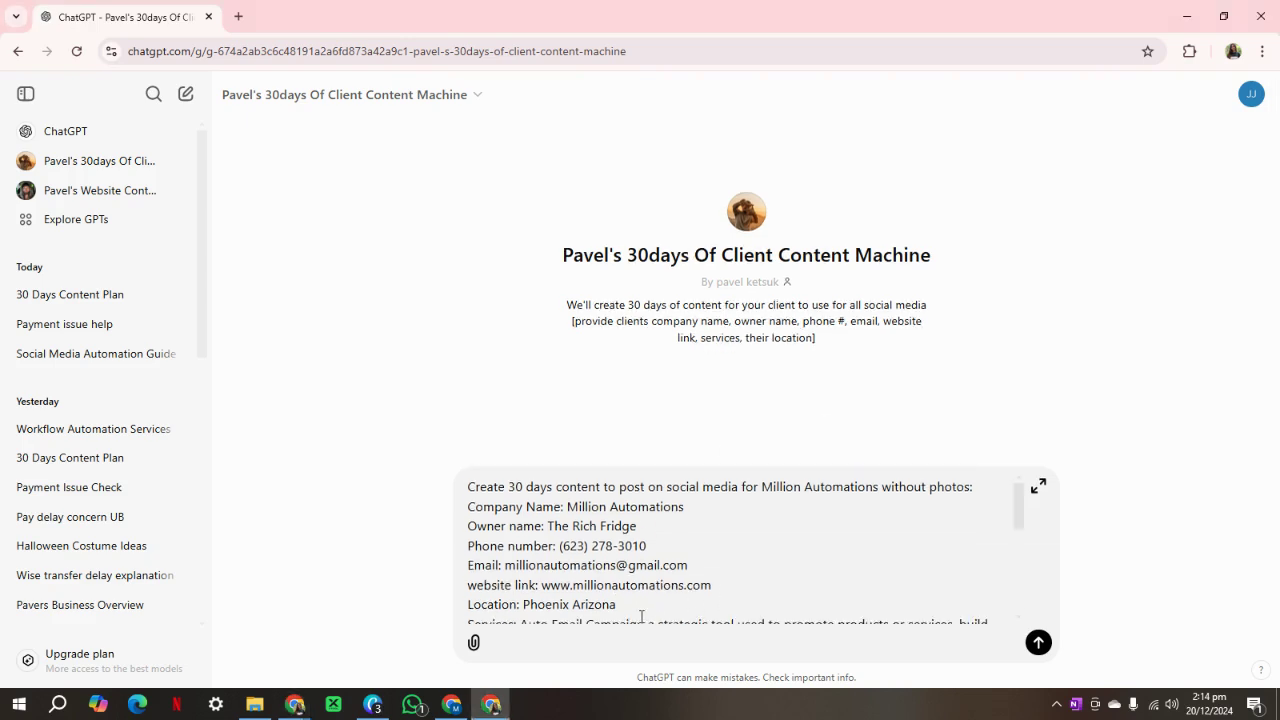
scroll(700, 570, "down", 3)
scroll(637, 553, "up", 2)
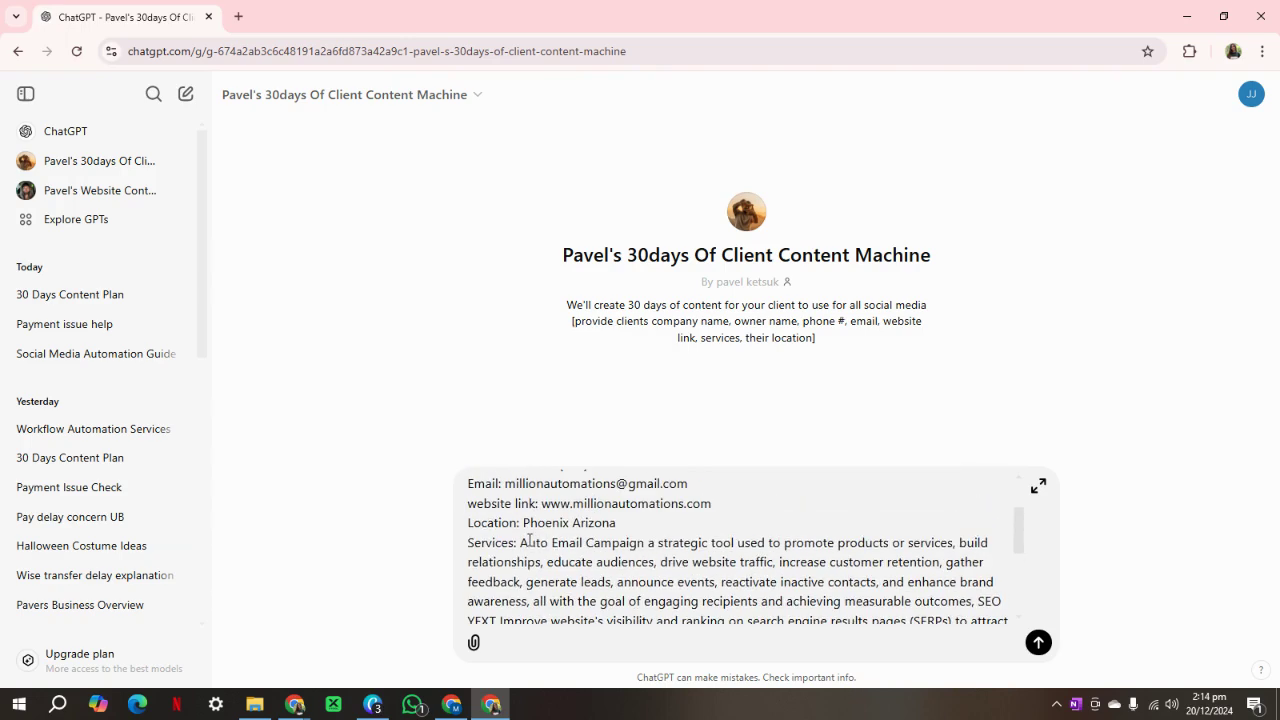
Break the line after 'Services:' so the Auto Email Campaign to Email Marketing Campaigns list sits below it.
left_click(519, 543)
key("shift+Return")
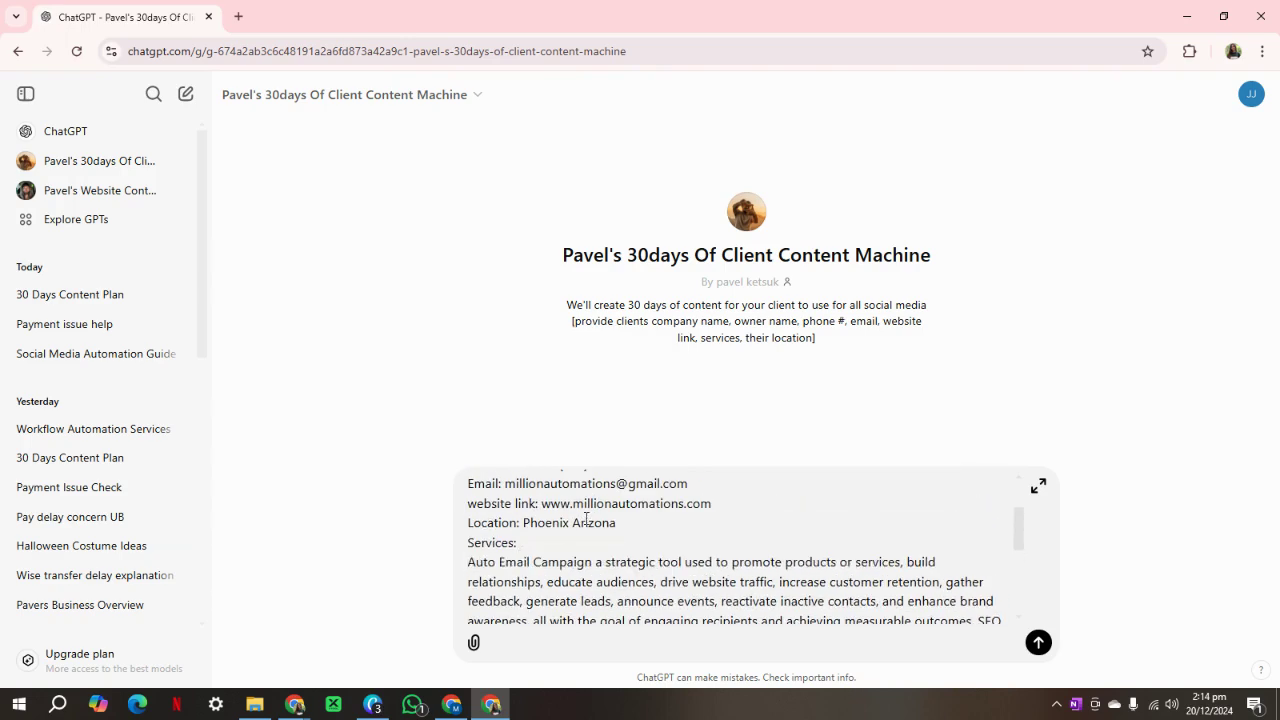
scroll(586, 519, "down", 5)
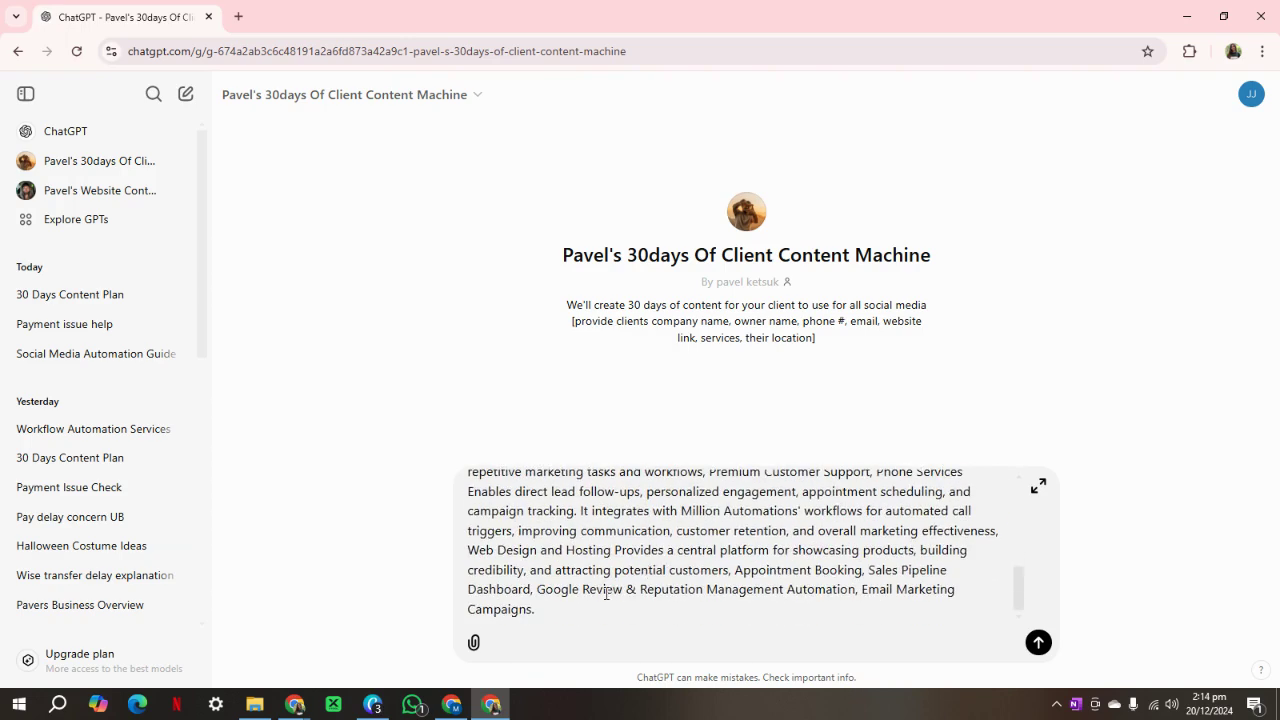
scroll(606, 593, "up", 5)
scroll(560, 560, "down", 2)
scroll(520, 540, "up", 2)
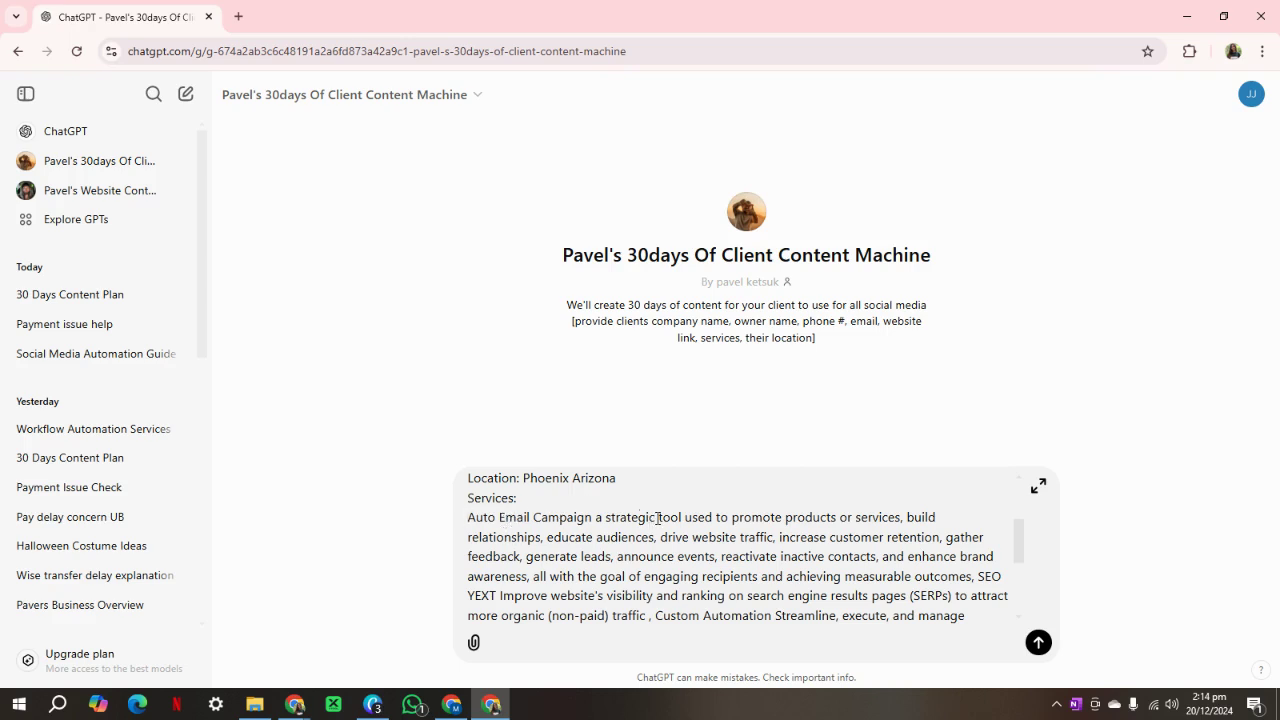
left_click(906, 517)
left_click_drag(908, 517, 955, 538)
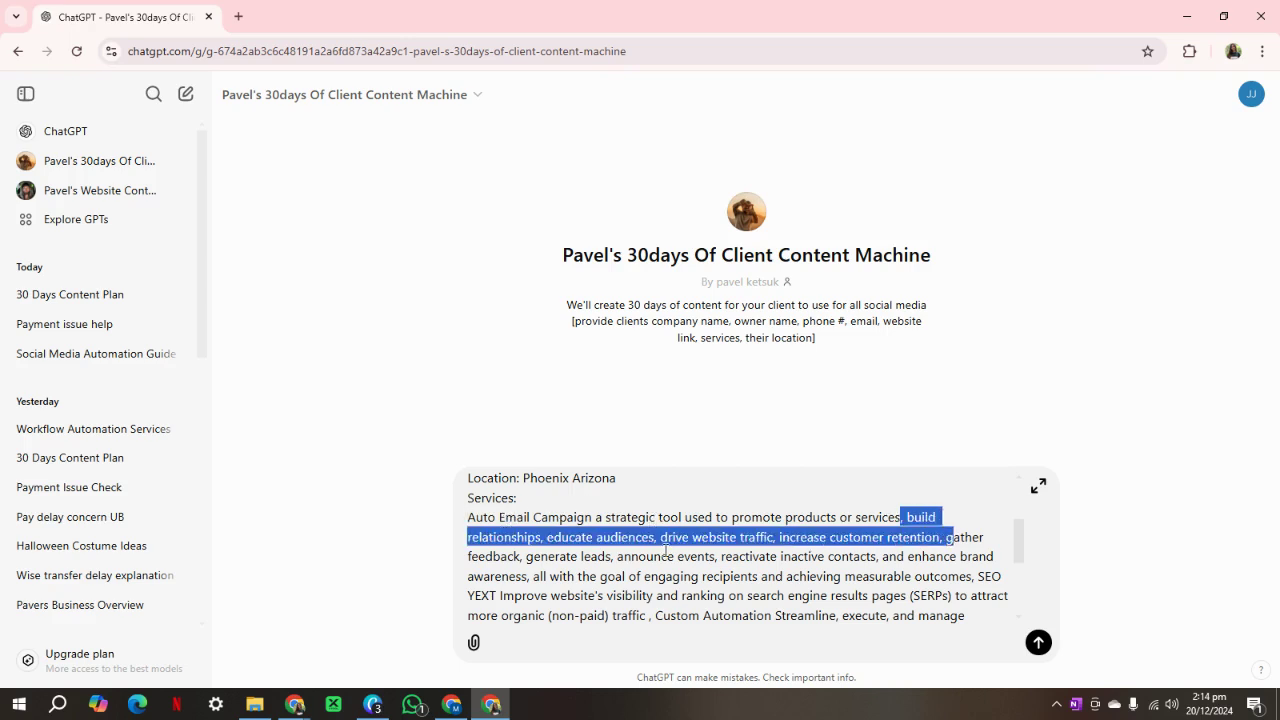
left_click(629, 542)
left_click_drag(596, 539, 766, 558)
scroll(766, 558, "down", 3)
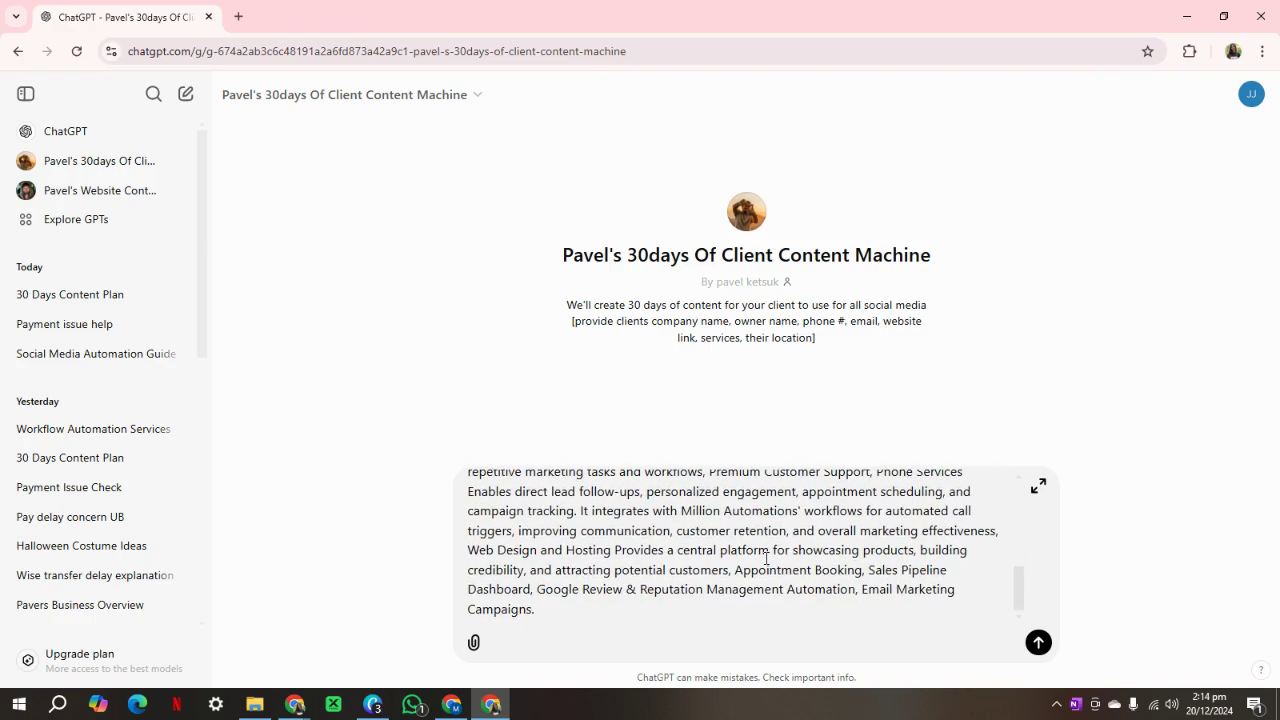
scroll(591, 614, "up", 10)
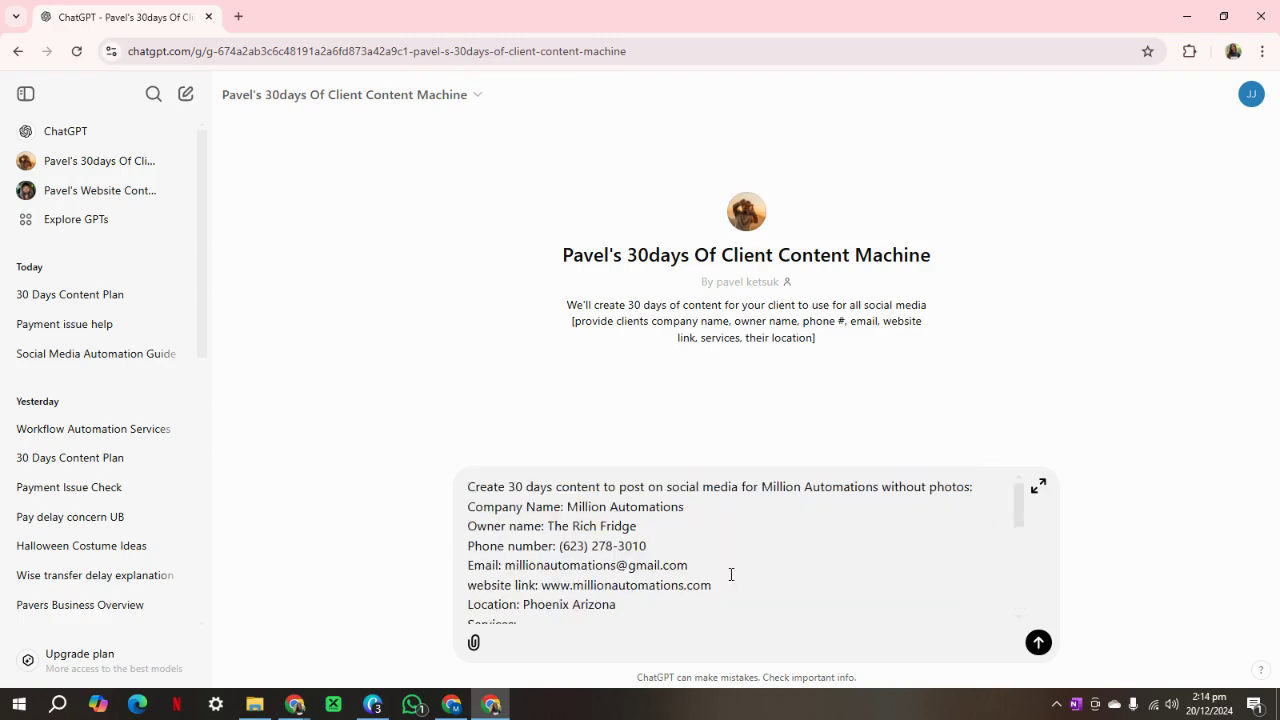
scroll(794, 557, "down", 5)
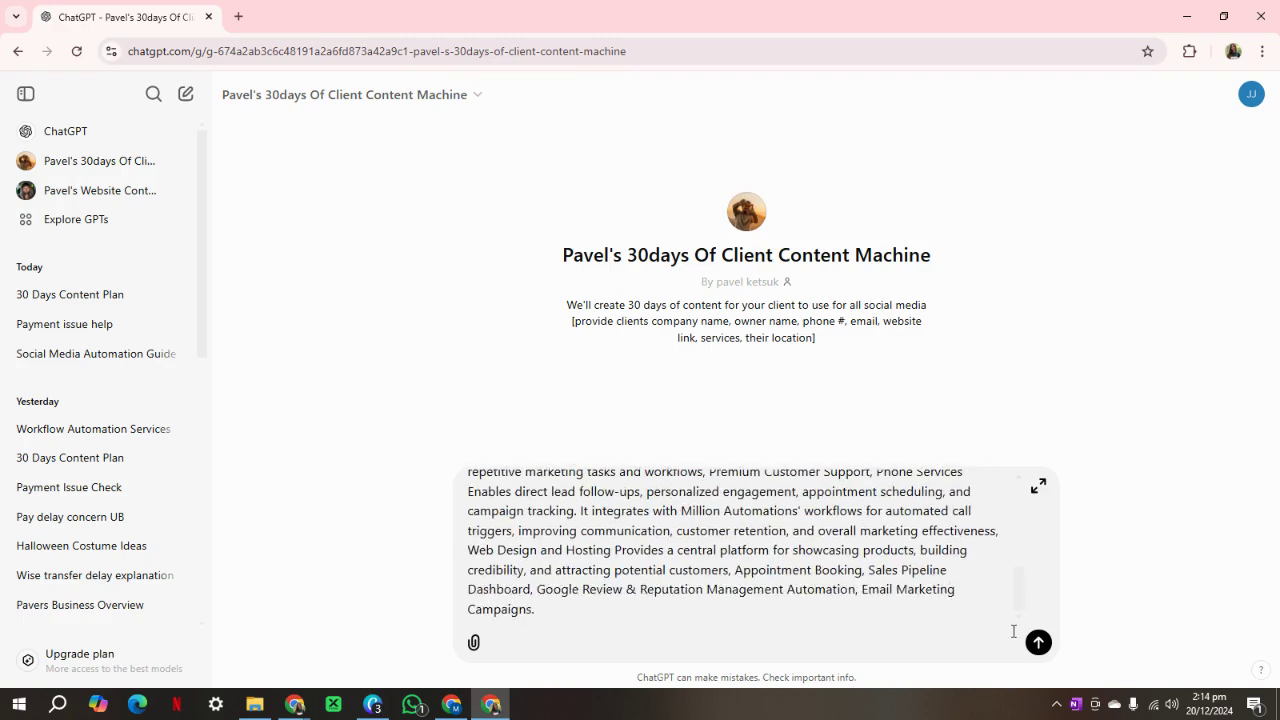
Send the prompt and review the generated Day 1 post.
left_click(1034, 637)
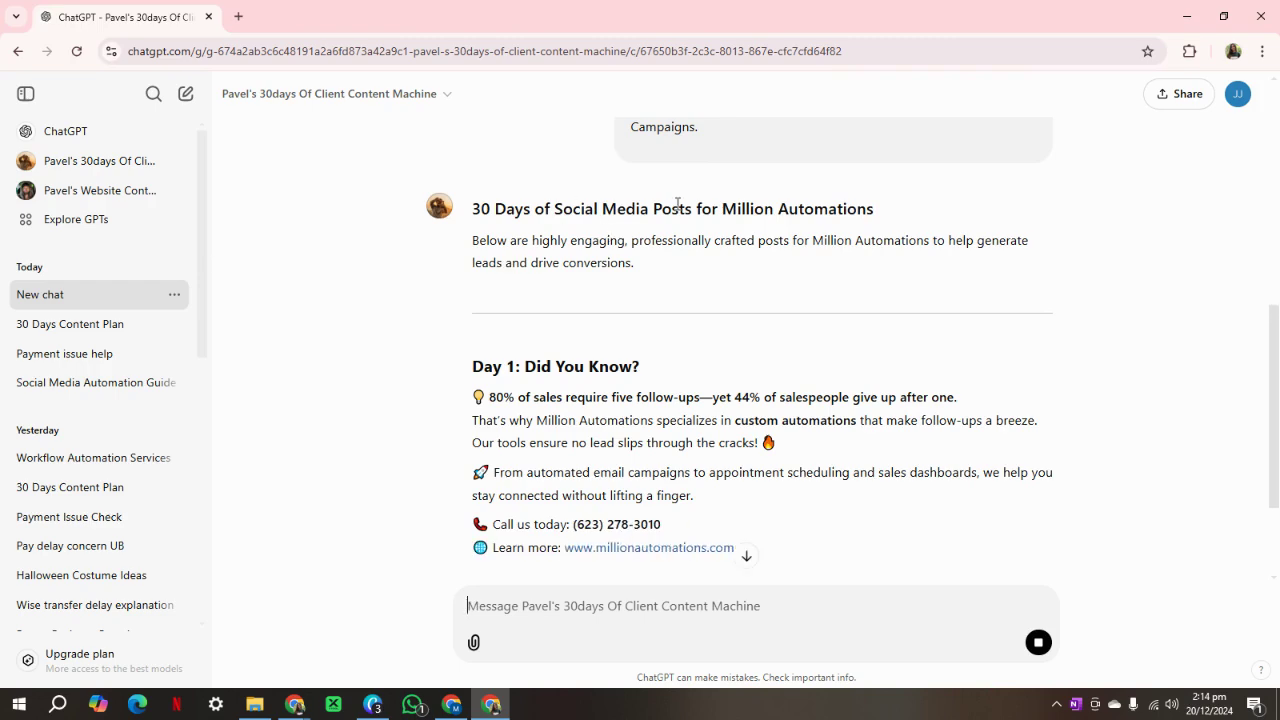
scroll(736, 390, "down", 3)
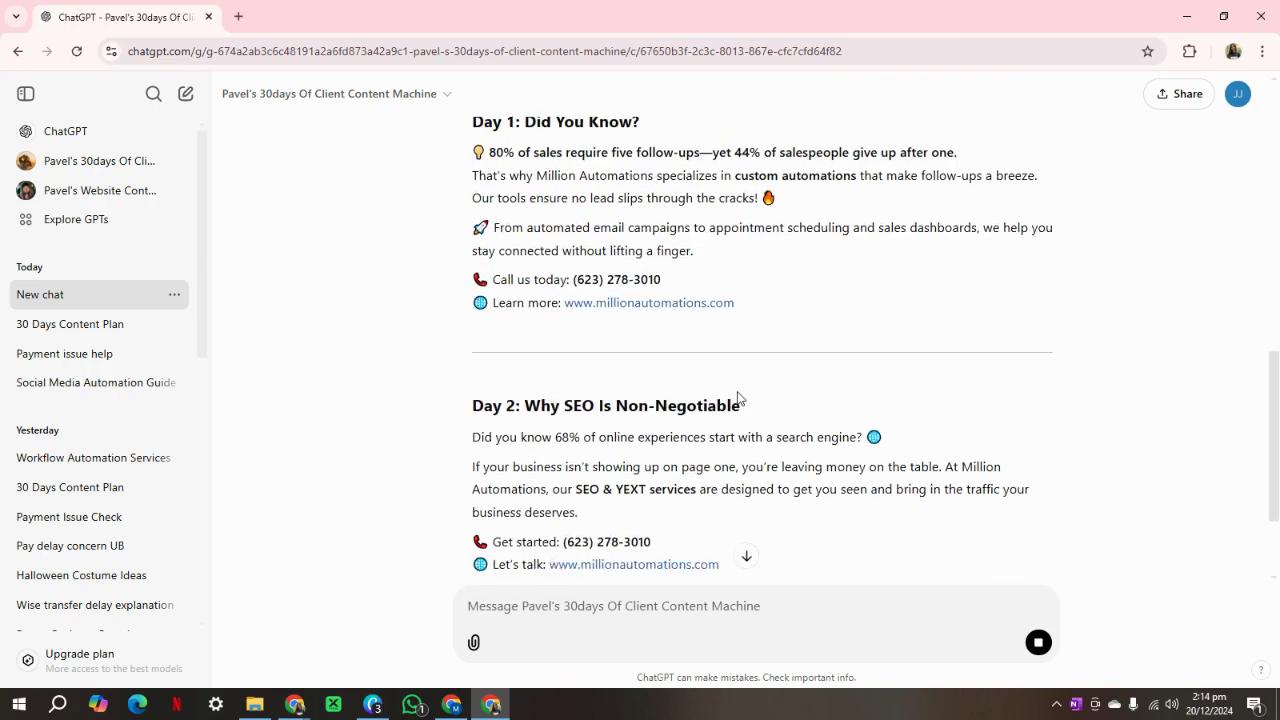
scroll(737, 392, "up", 2)
left_click_drag(463, 289, 663, 360)
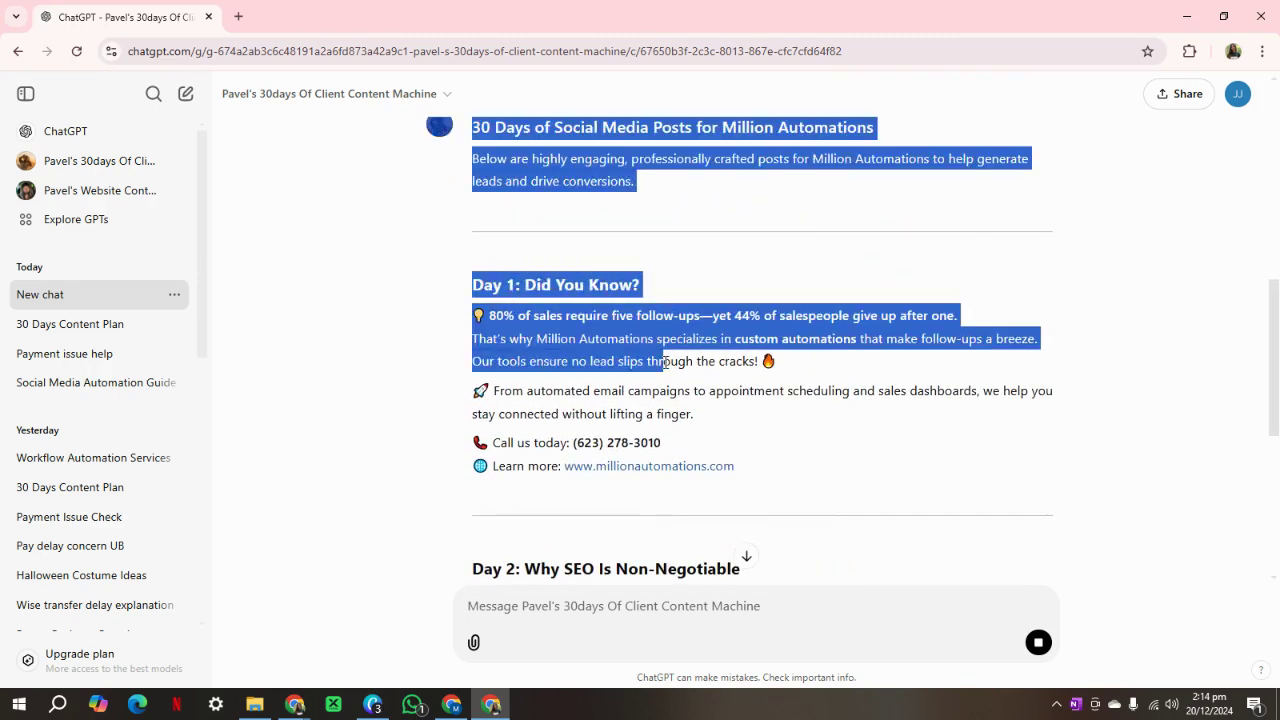
left_click(760, 470)
left_click_drag(758, 469, 466, 283)
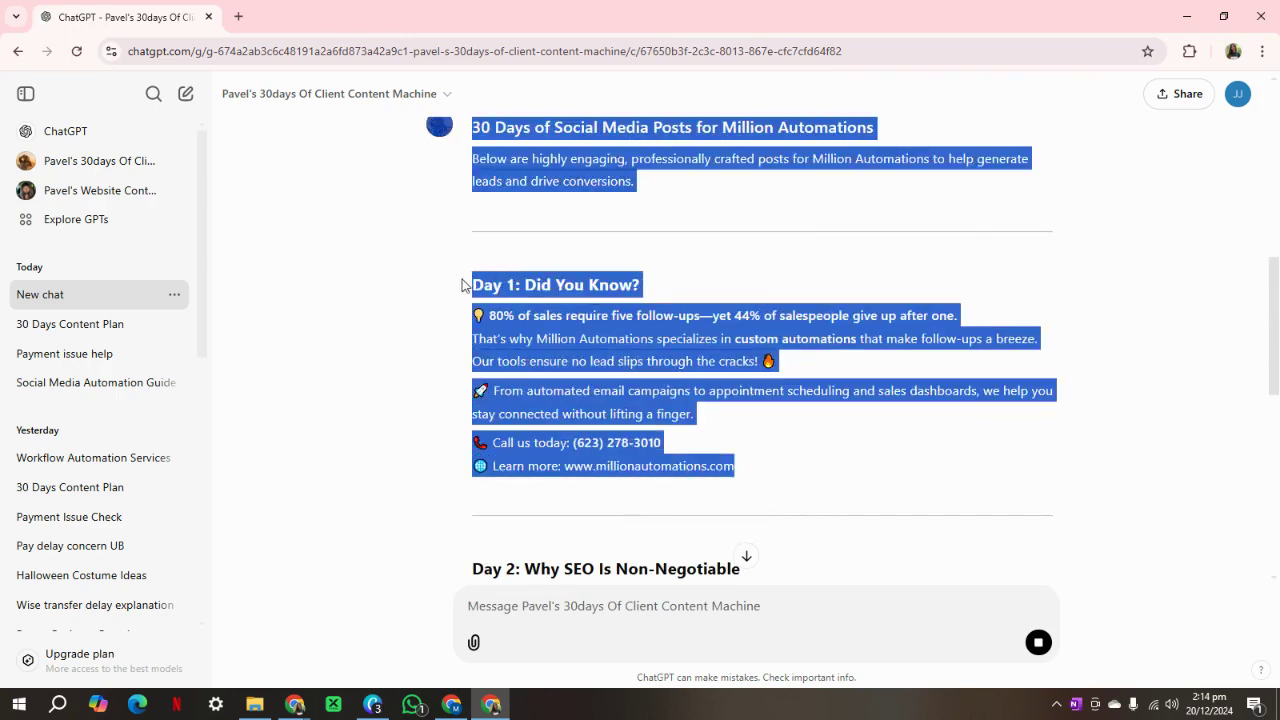
left_click(880, 486)
Scroll through the plan down to Day 30, then back up to the heading and Day 1.
scroll(863, 484, "down", 2)
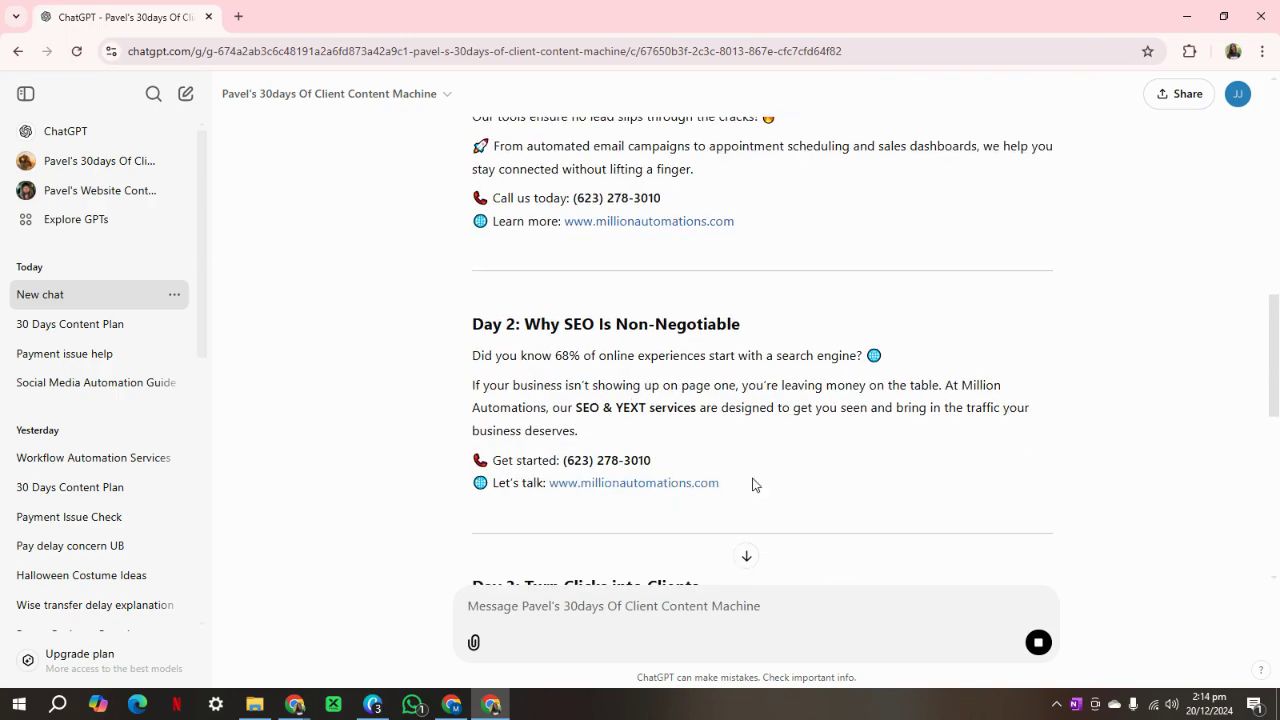
left_click_drag(756, 484, 475, 326)
scroll(865, 377, "up", 2)
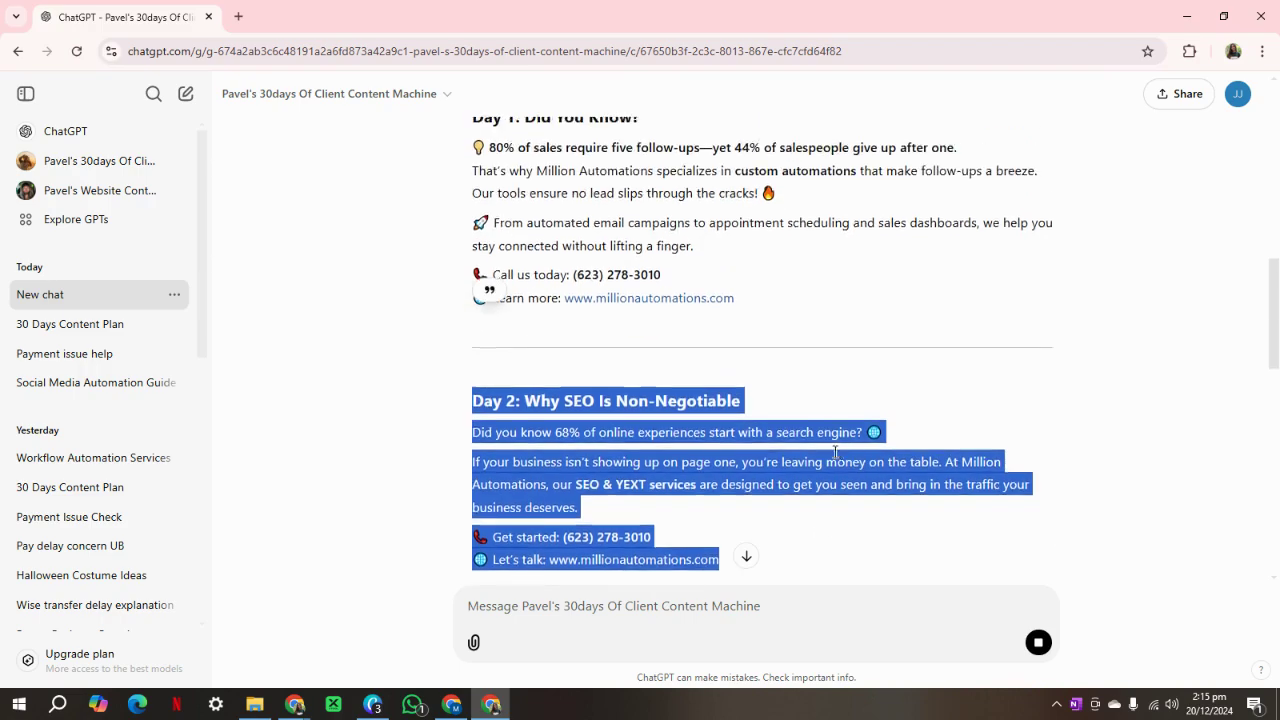
scroll(865, 377, "down", 2)
left_click(865, 372)
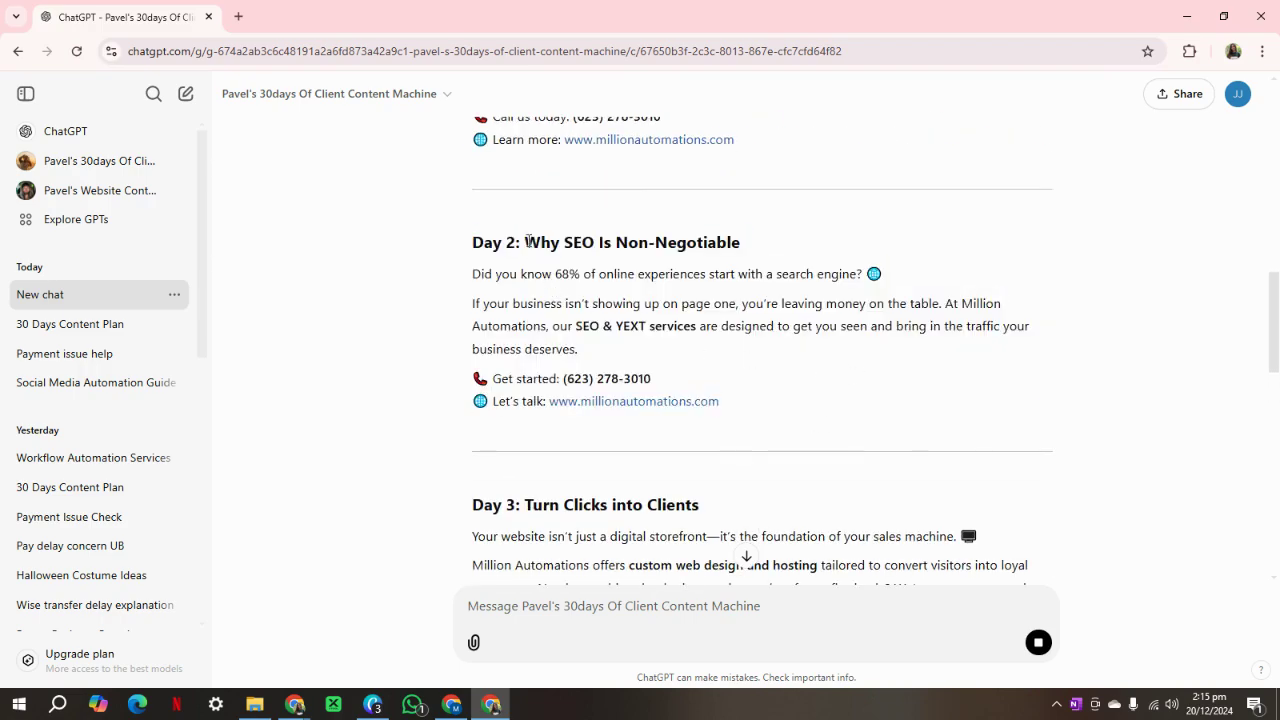
scroll(751, 466, "down", 12)
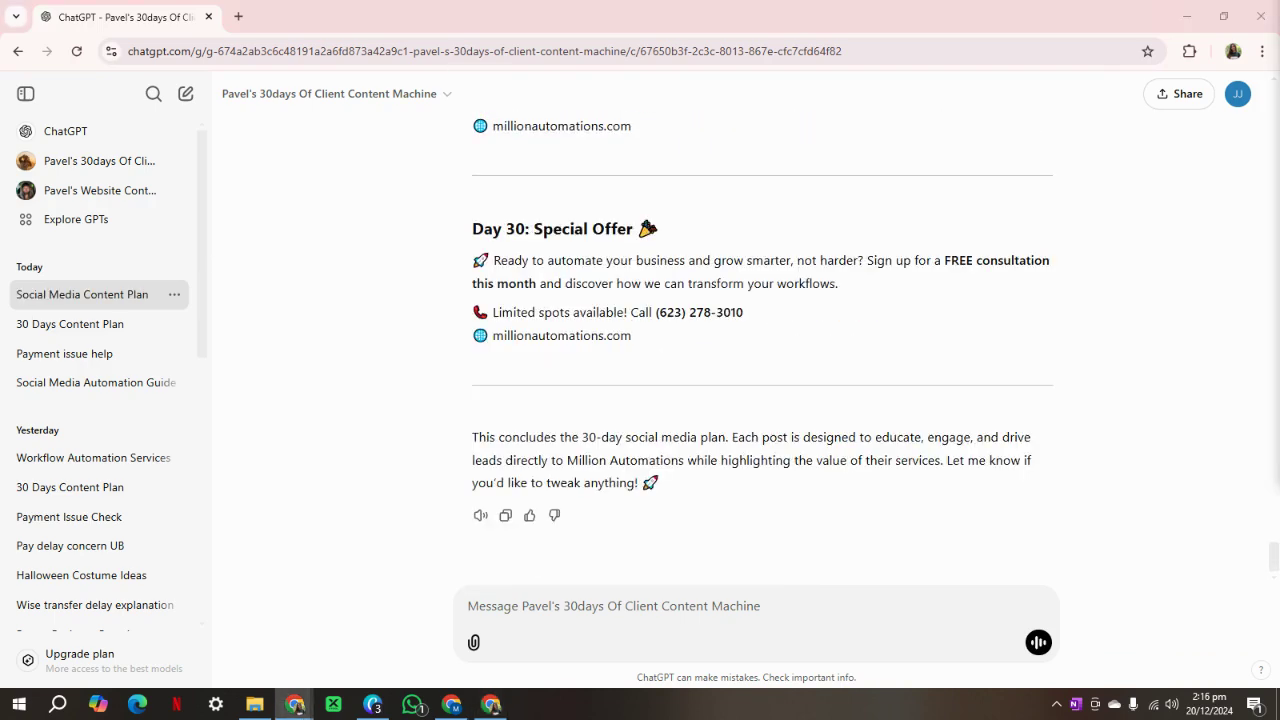
left_click_drag(654, 357, 486, 217)
scroll(480, 214, "up", 12)
scroll(480, 206, "up", 9)
scroll(486, 217, "up", 2)
left_click(934, 397)
scroll(951, 429, "up", 10)
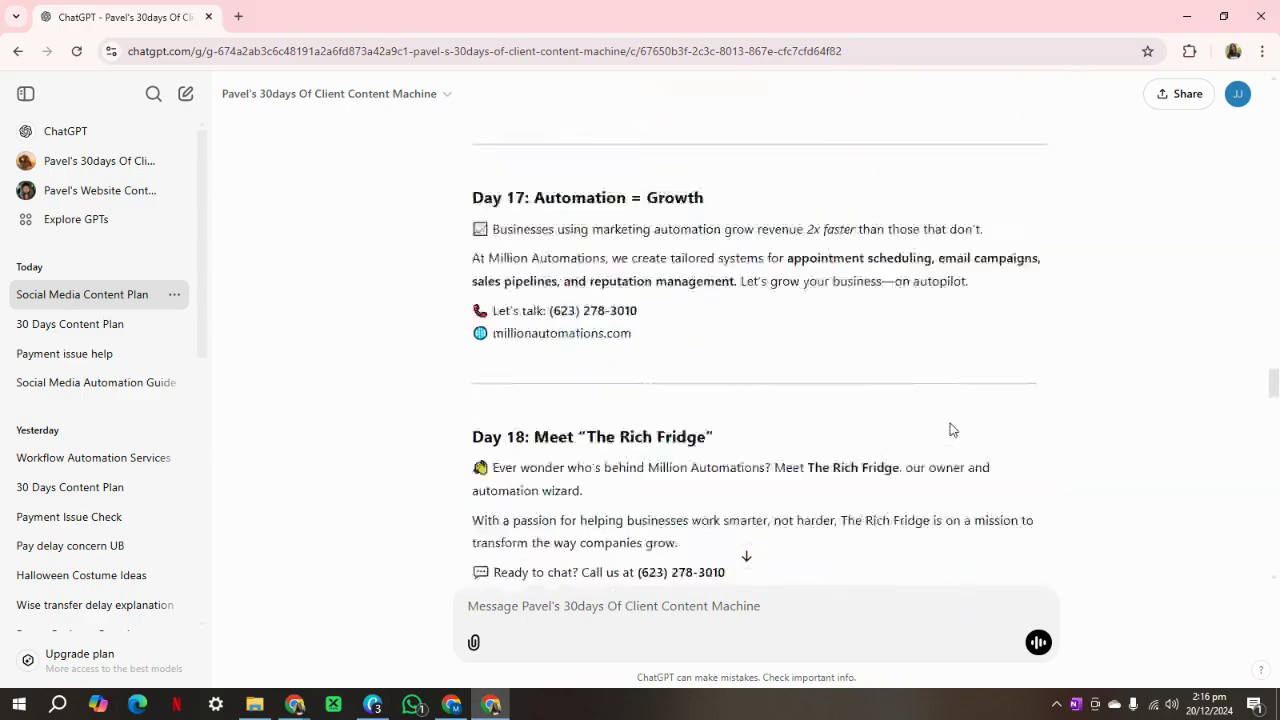
scroll(951, 429, "up", 18)
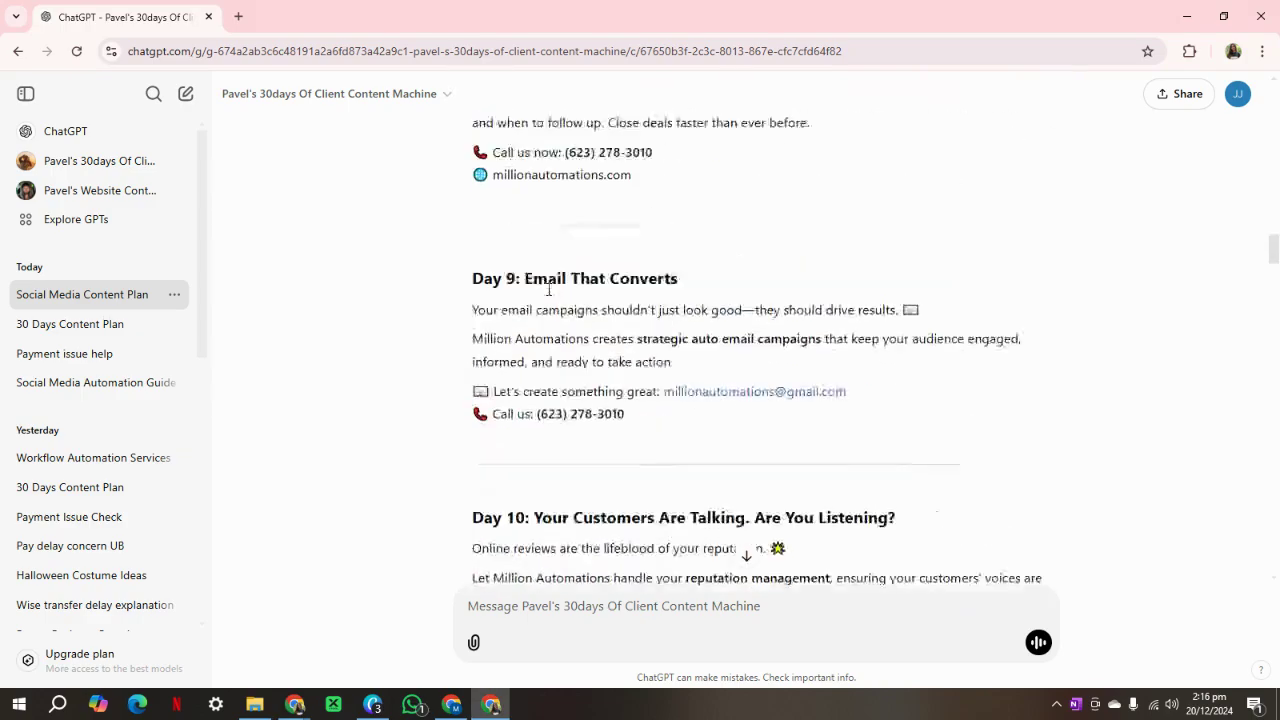
scroll(795, 285, "up", 12)
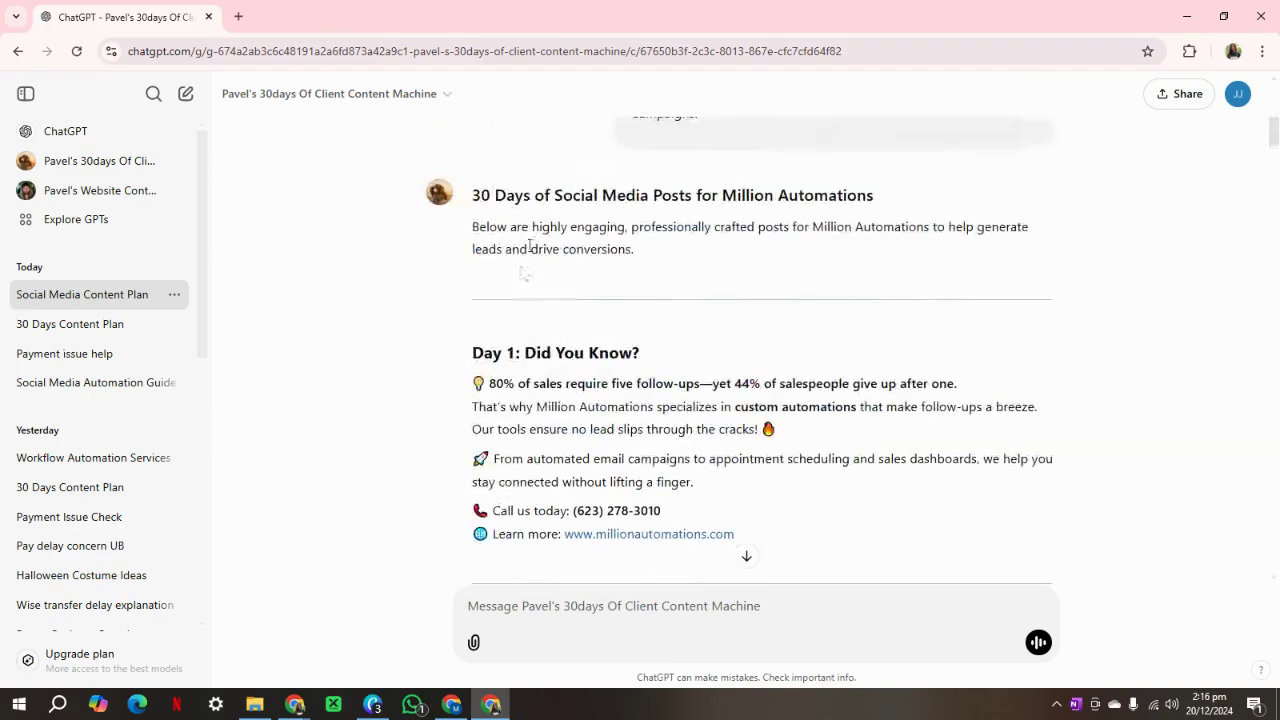
left_click_drag(465, 357, 660, 338)
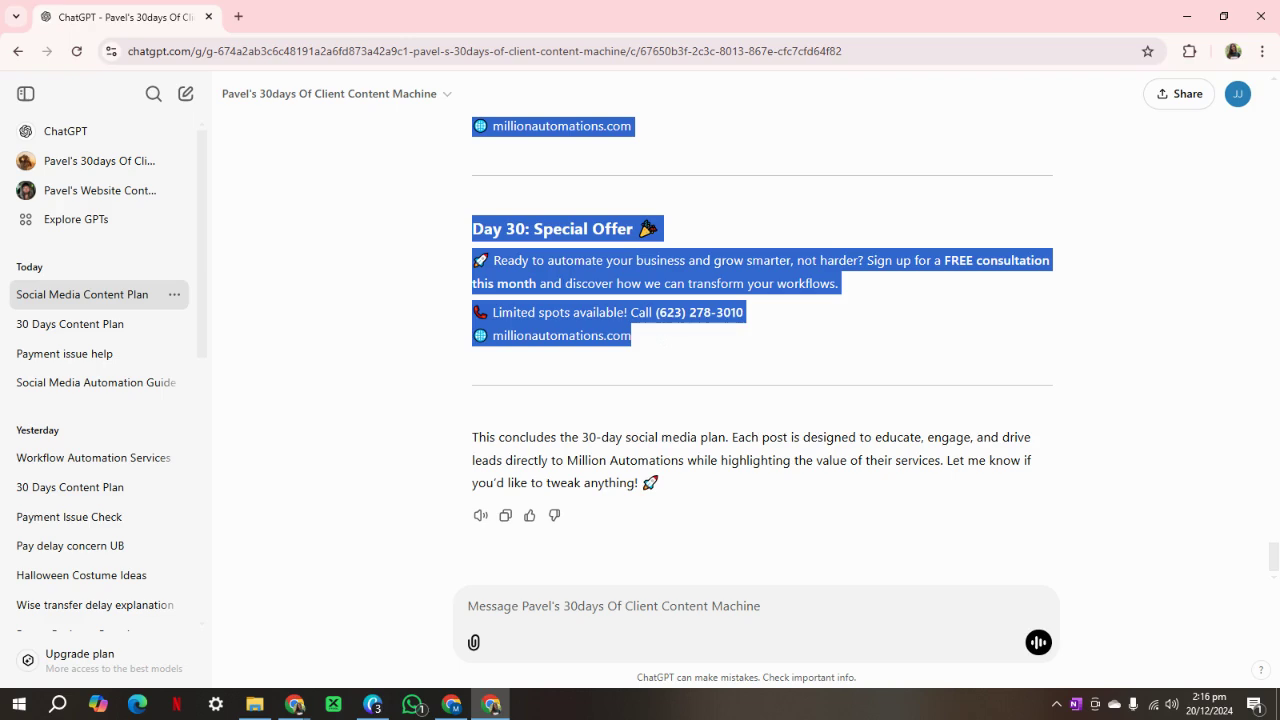
key("alt+Tab")
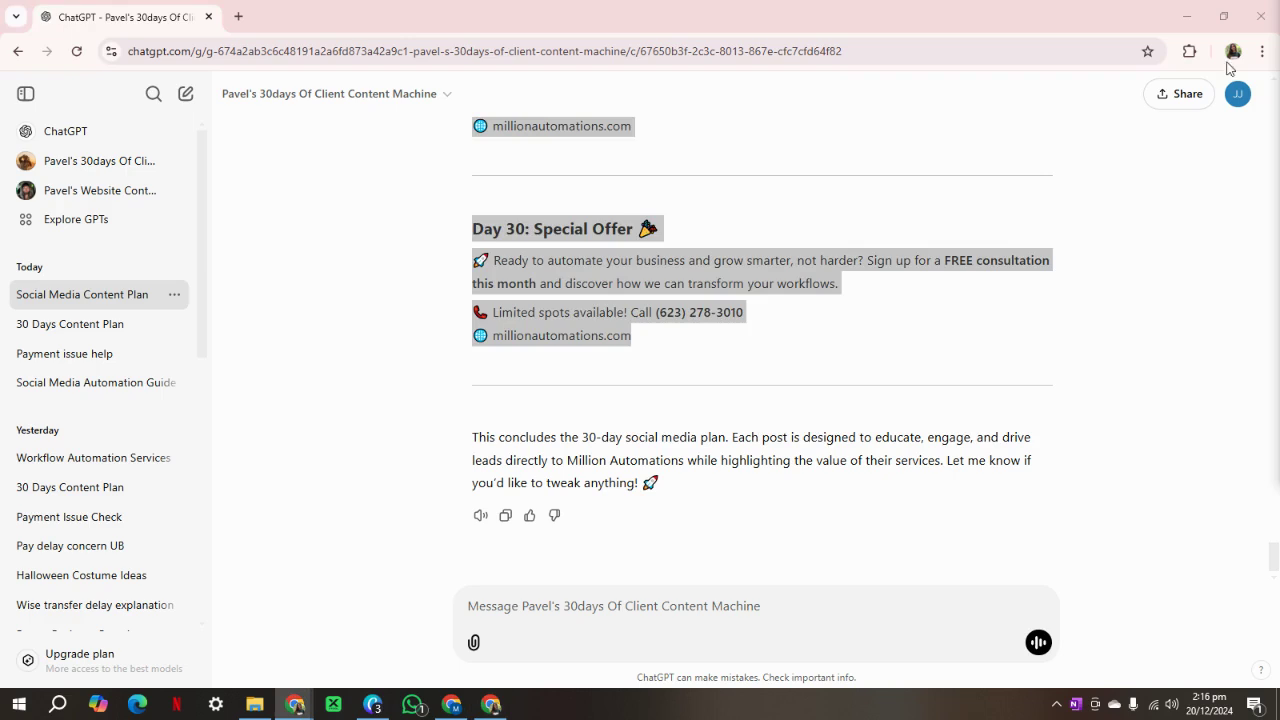
left_click(948, 356)
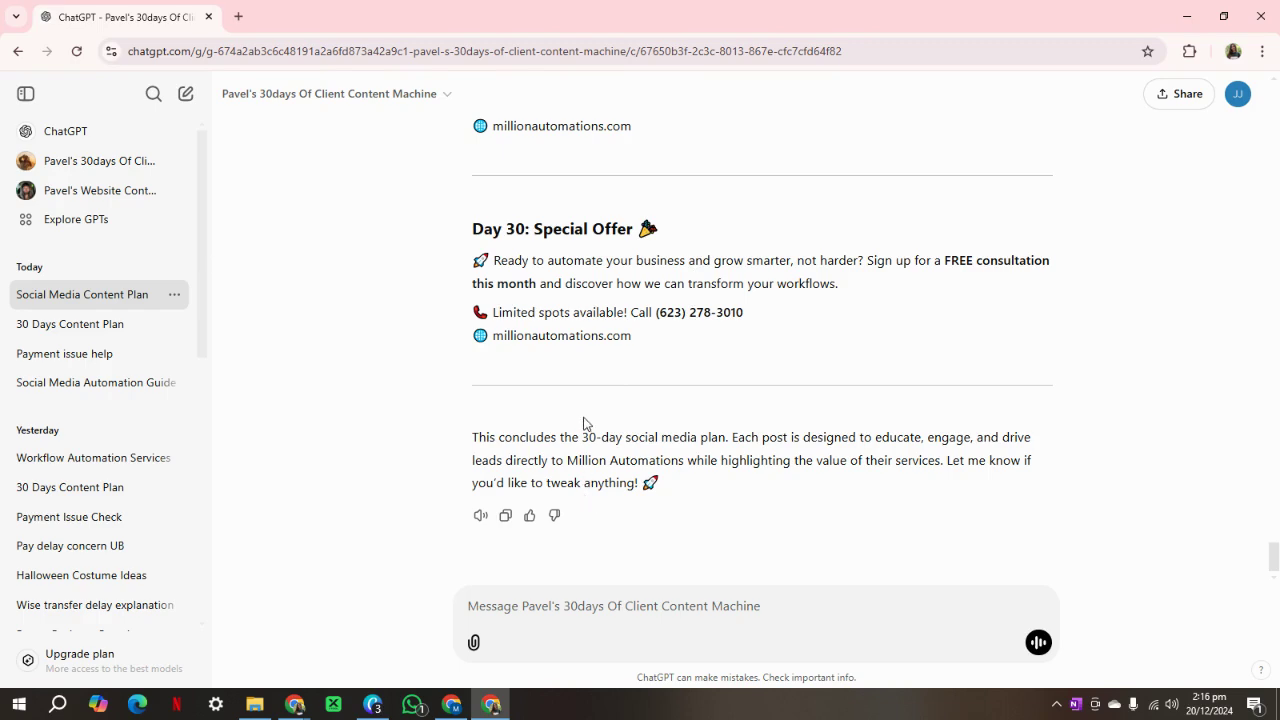
key("alt+Tab")
key("alt+Tab")
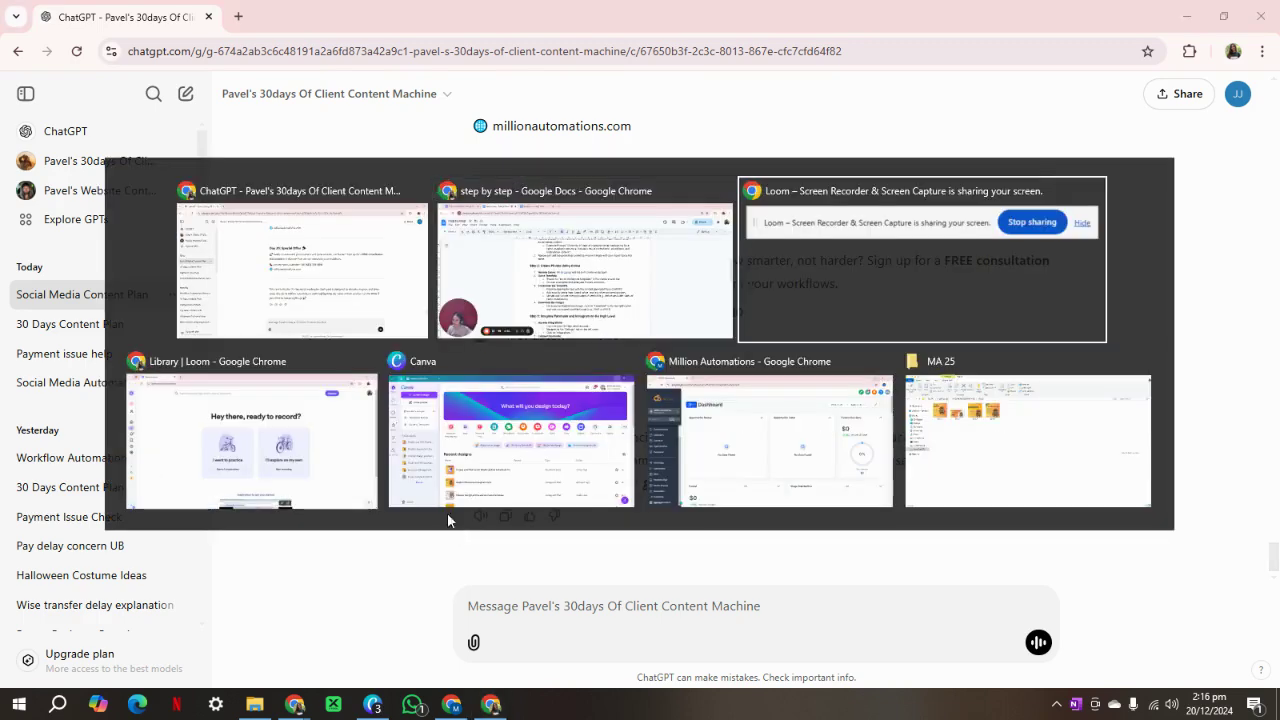
key("alt+shift+Tab")
key("alt+shift+Tab")
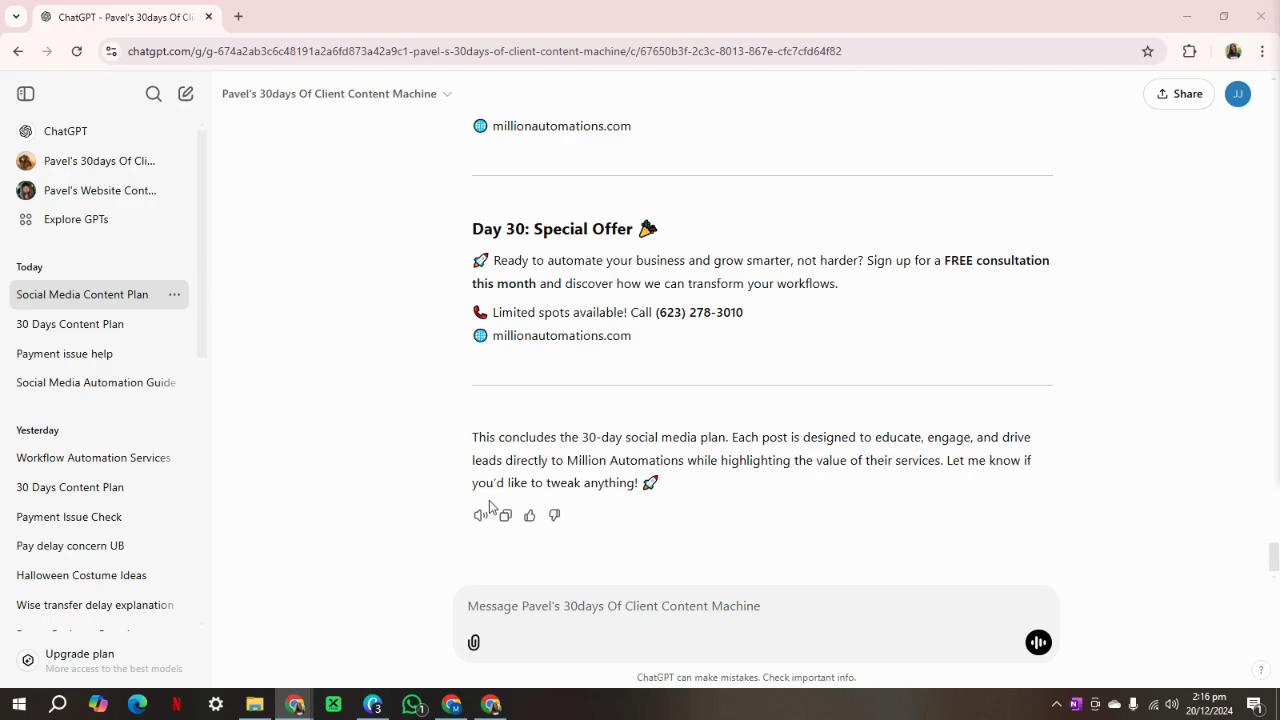
key("alt+Tab")
key("alt+Tab")
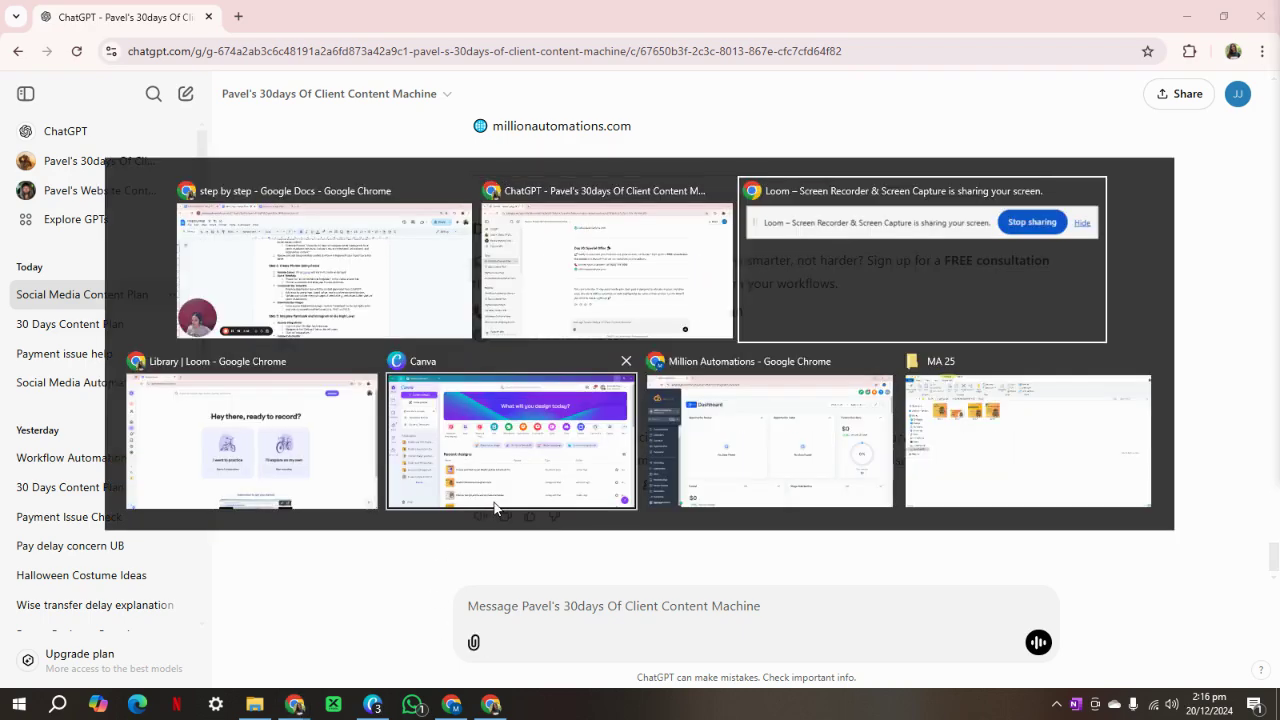
key("alt+Tab")
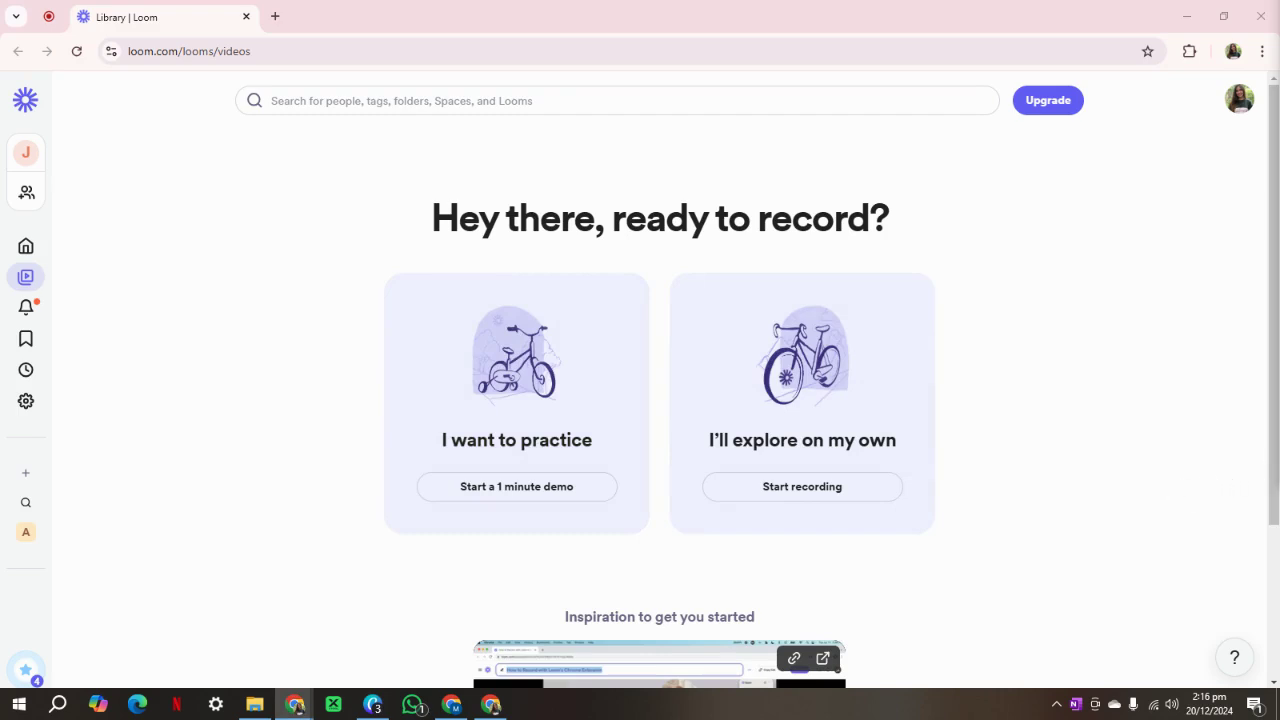
key("alt+Tab")
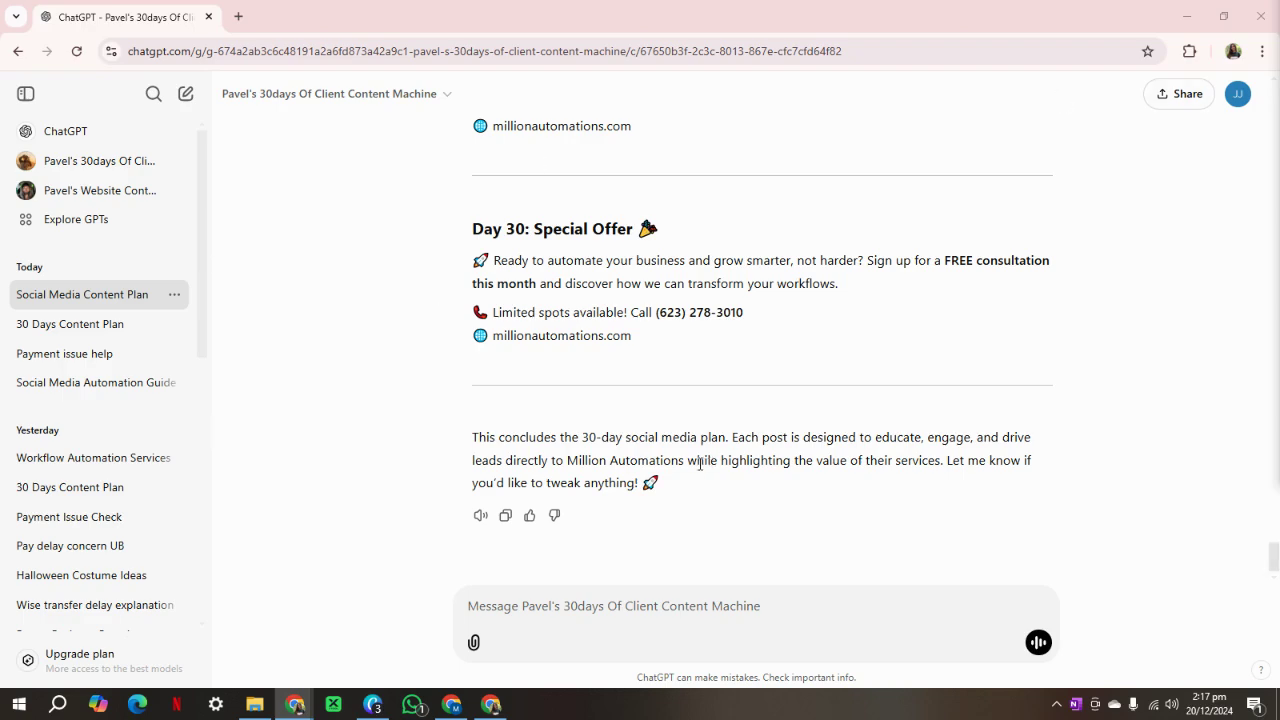
Scroll to Day 29 and select its 'Stop the Stress, Start Automating' heading and first paragraph.
scroll(712, 463, "up", 3)
scroll(712, 463, "up", 1)
scroll(712, 468, "down", 4)
scroll(714, 543, "up", 1)
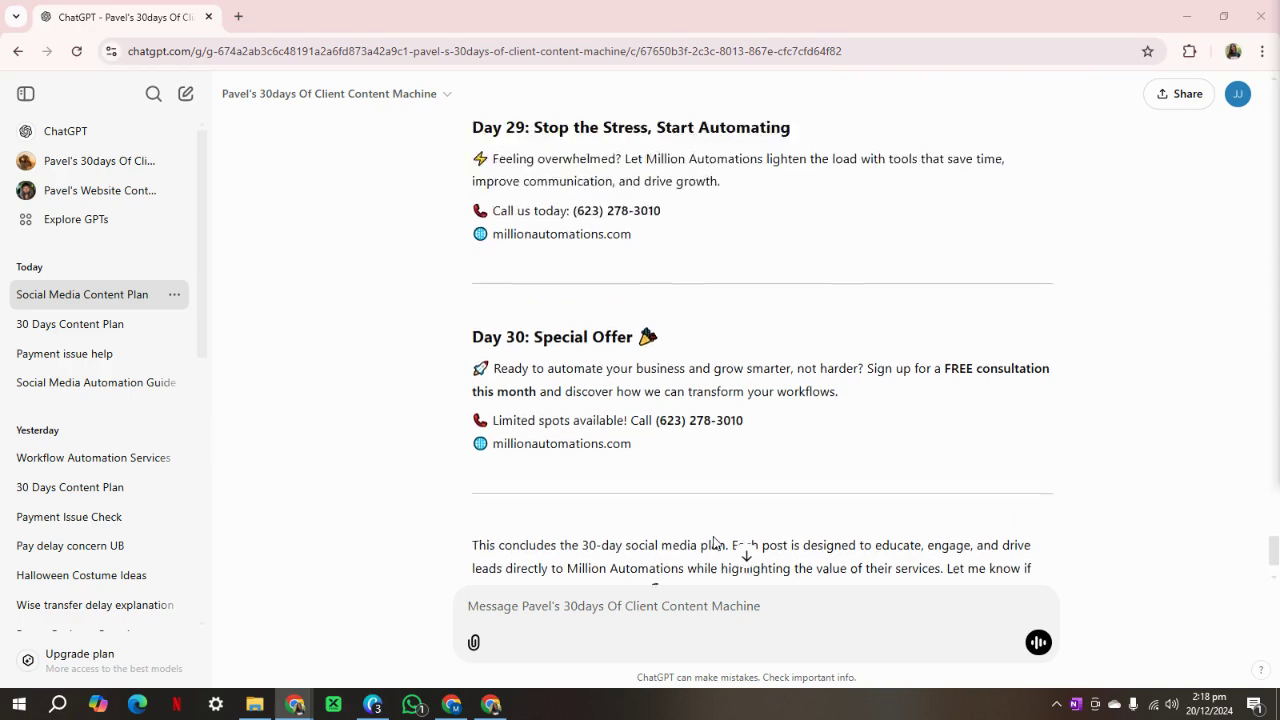
scroll(713, 543, "up", 1)
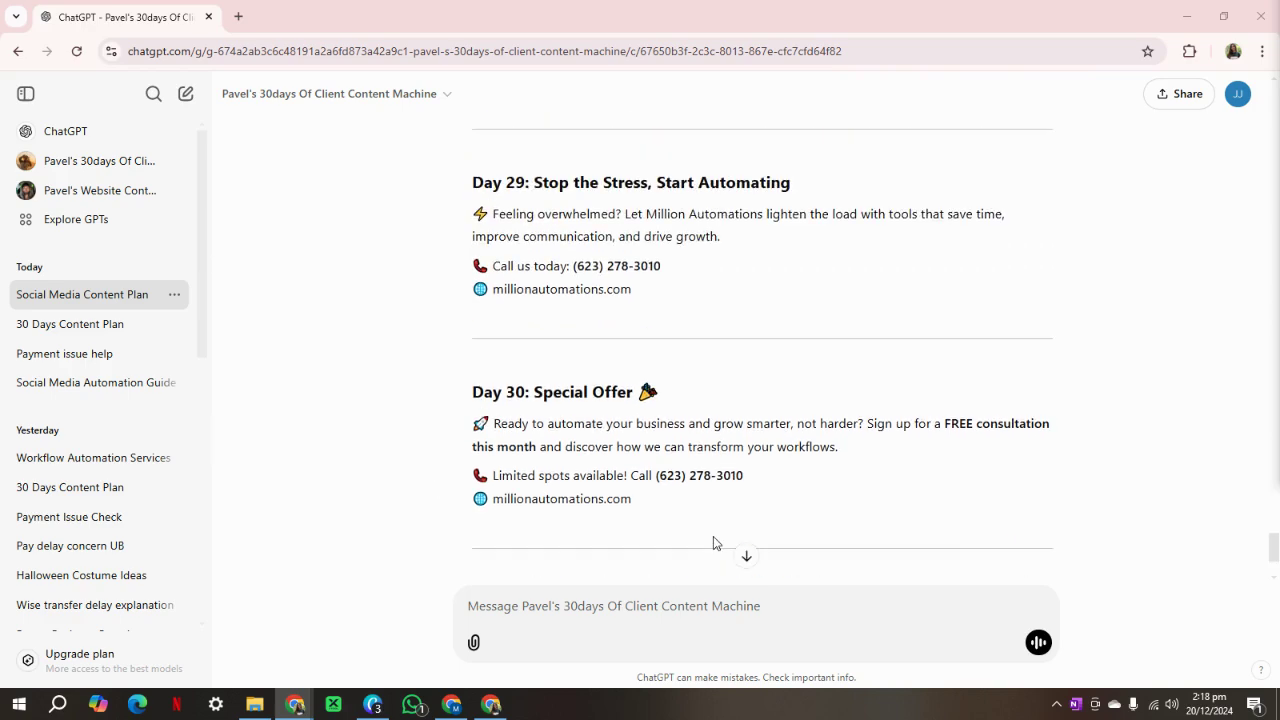
scroll(790, 376, "down", 2)
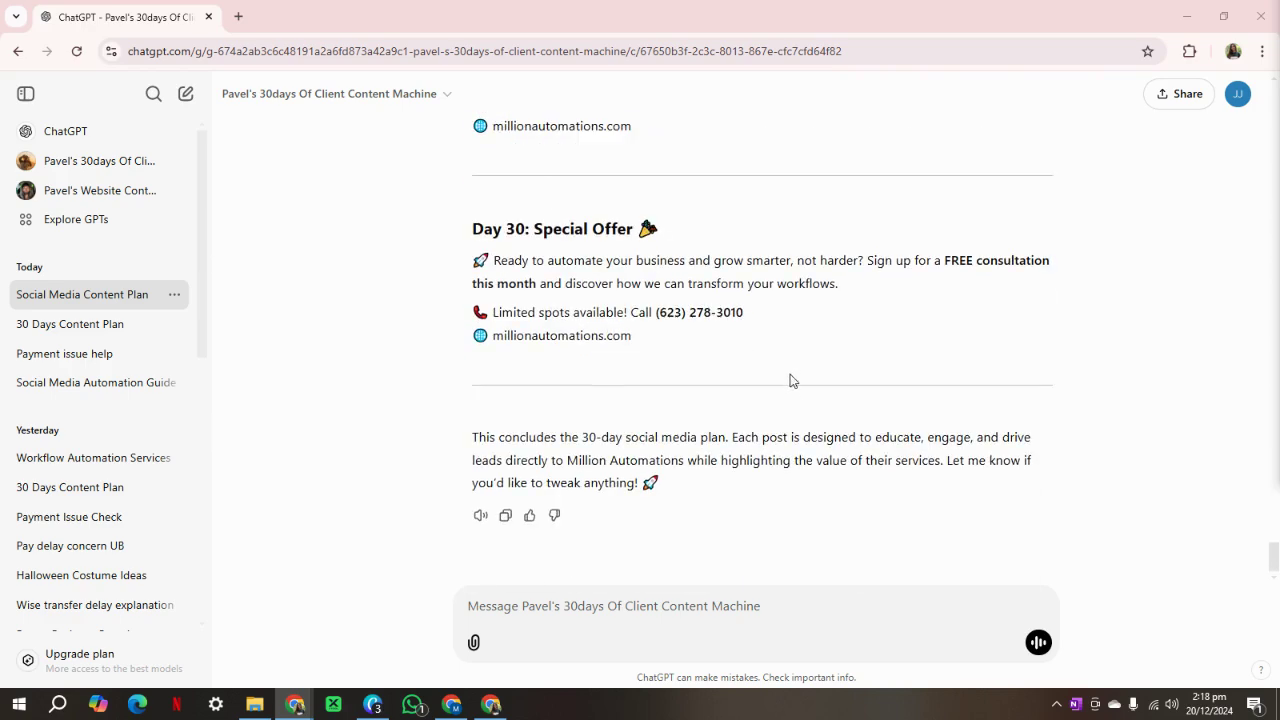
left_click(716, 606)
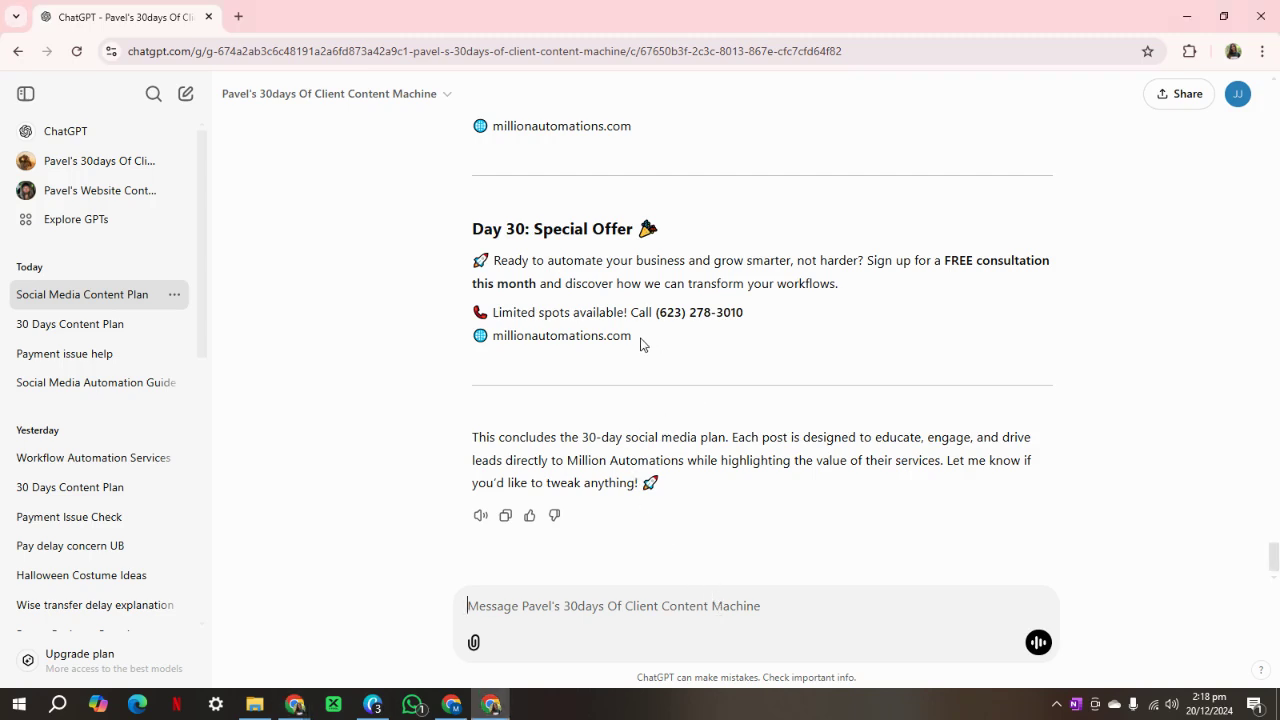
scroll(686, 380, "up", 4)
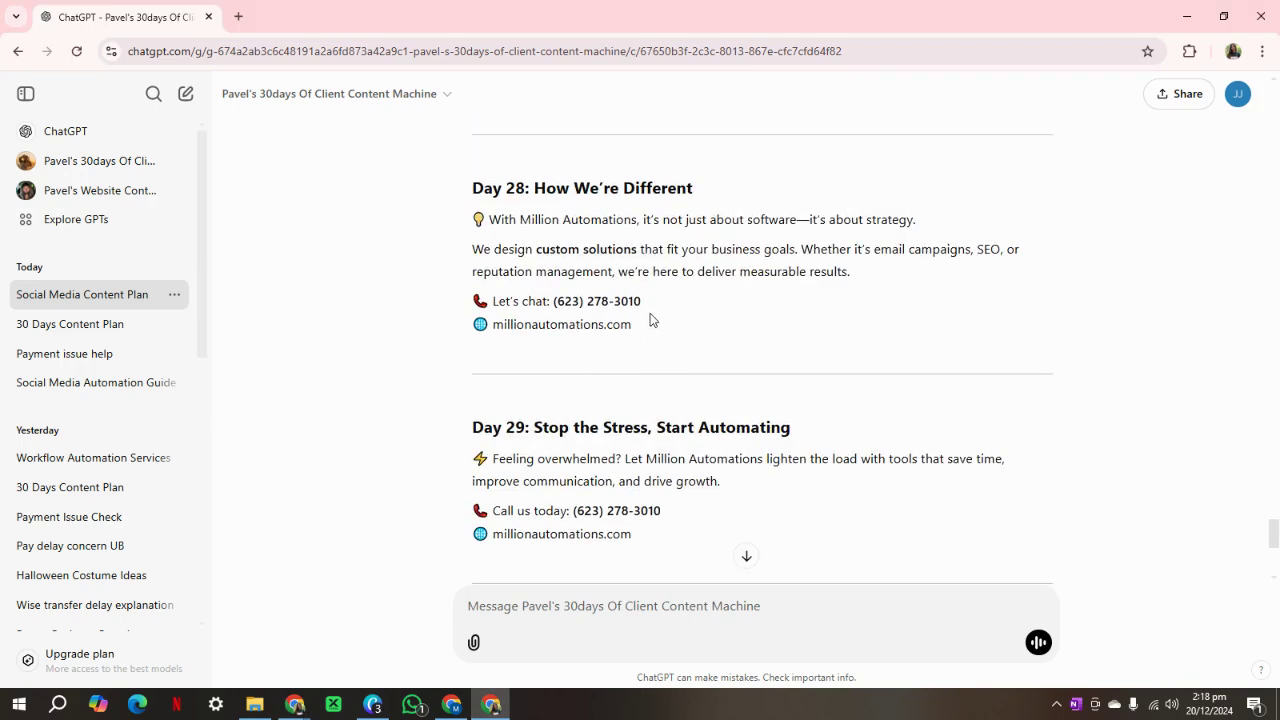
left_click_drag(653, 537, 497, 458)
left_click(740, 506)
left_click_drag(738, 484, 537, 430)
key("ctrl+c")
Send 'Create a picture for this one:' followed by the pasted Day 29 post text.
left_click(552, 612)
type("Create a")
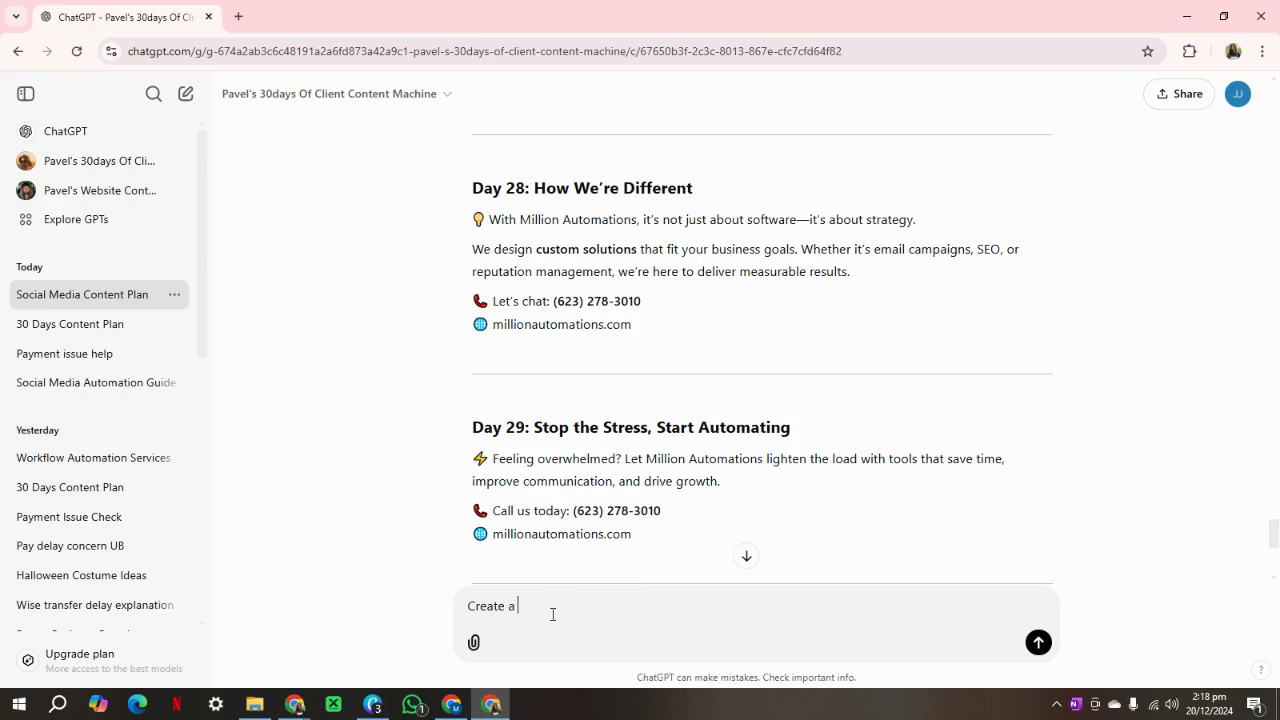
type(" picture for this one:")
key("ctrl+v")
key("Return")
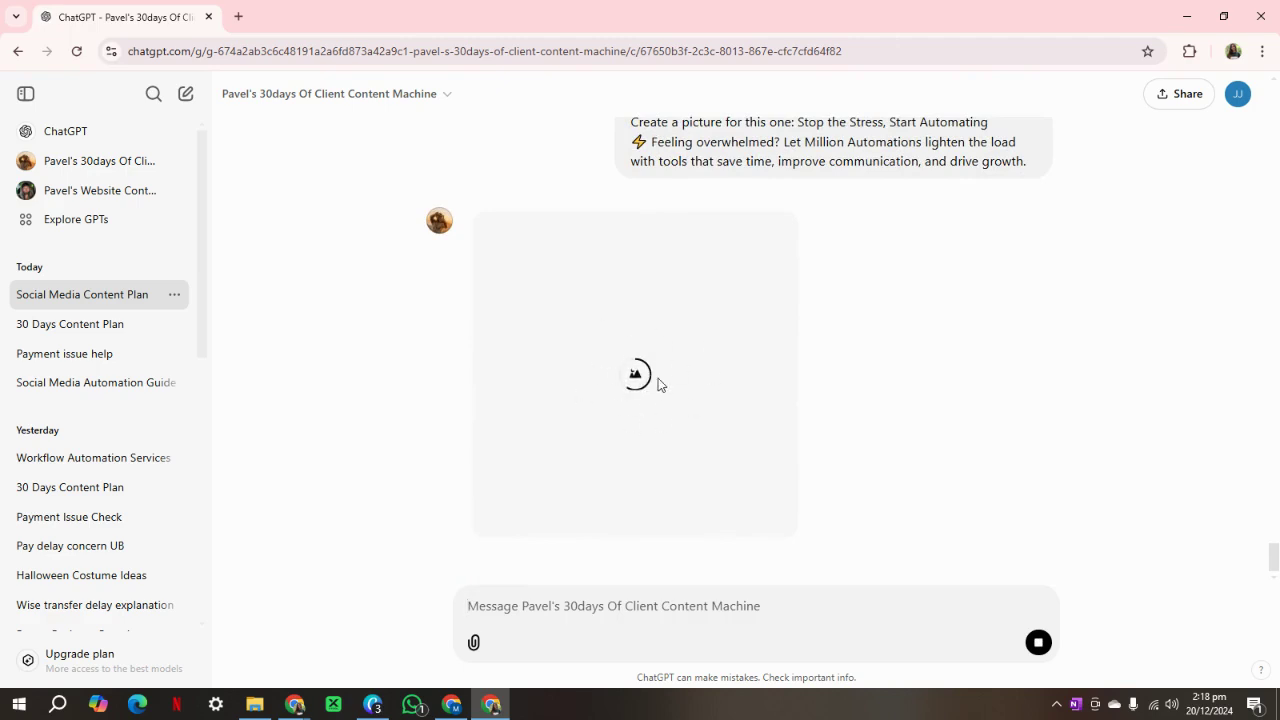
View the generated stressed-businessman image full size, then close the viewer.
scroll(832, 243, "up", 1)
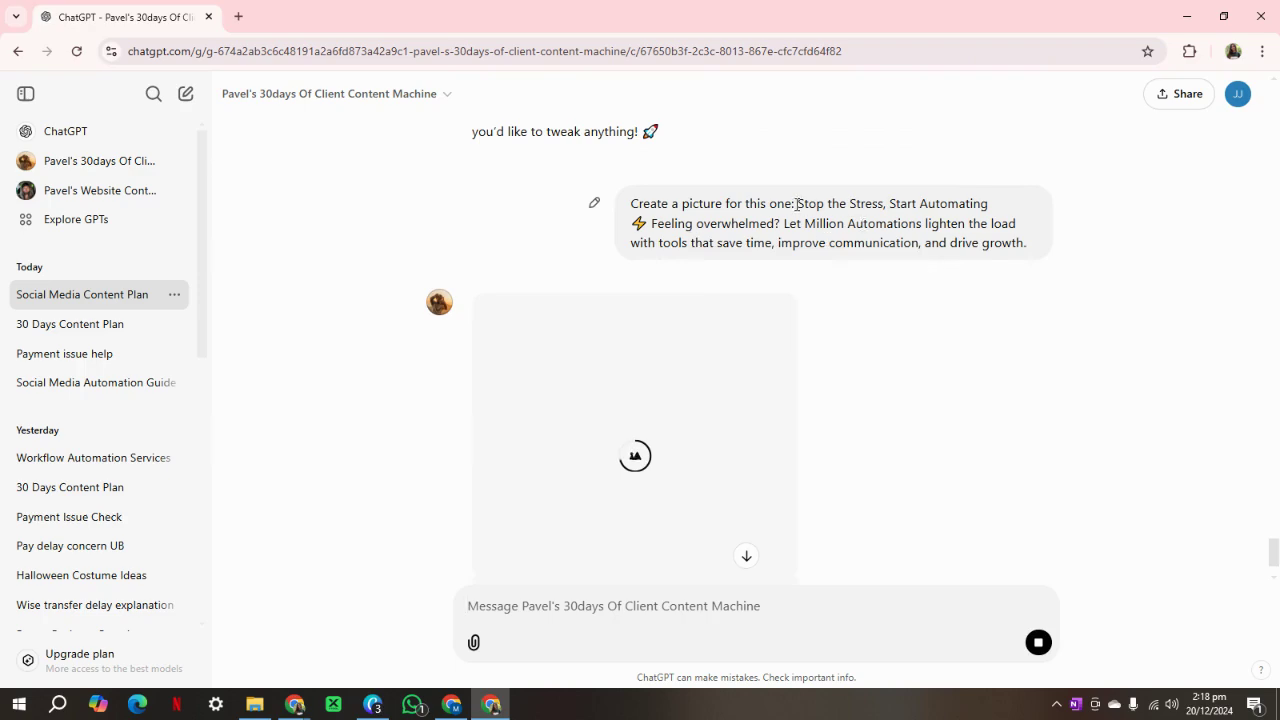
left_click_drag(797, 204, 1034, 284)
left_click(998, 386)
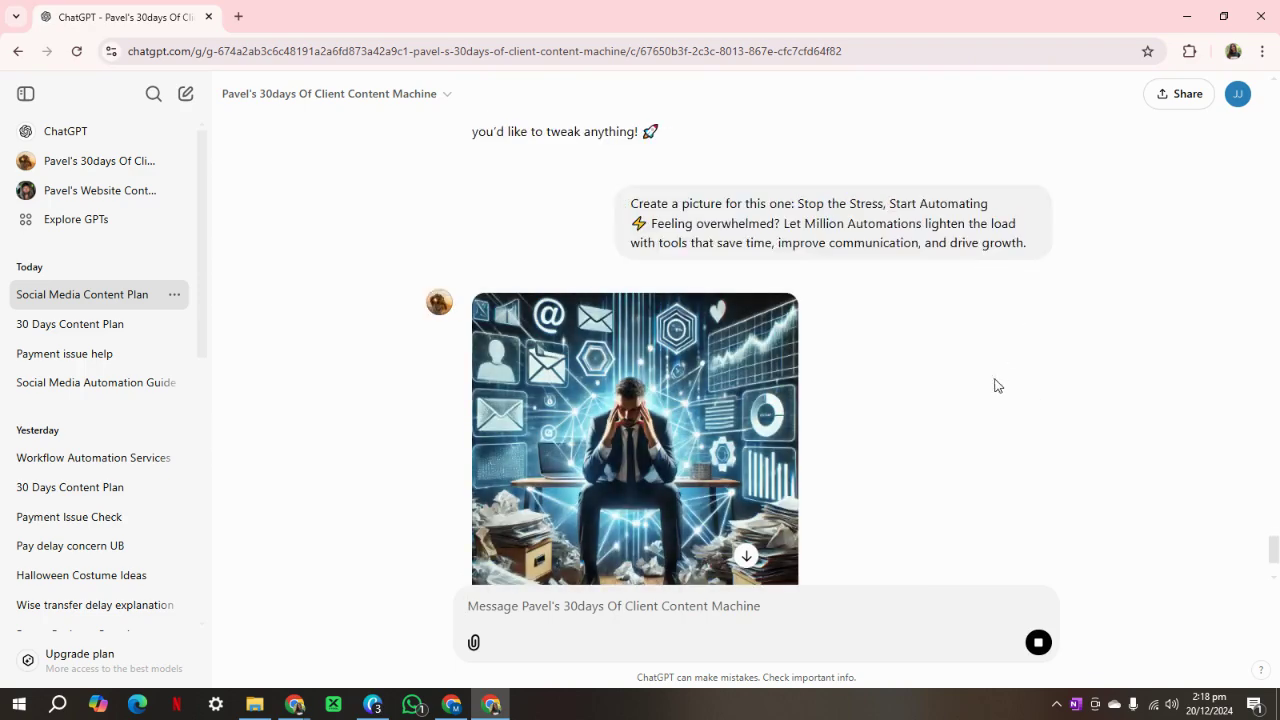
left_click(660, 288)
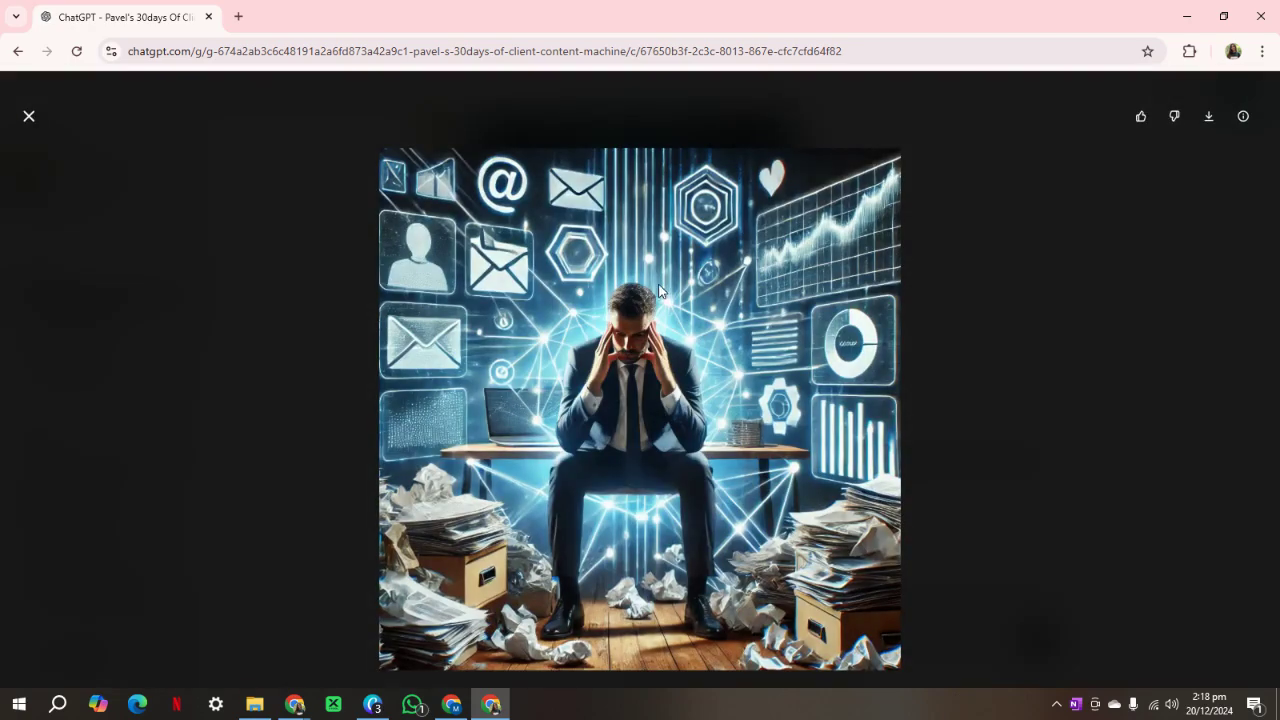
left_click(29, 116)
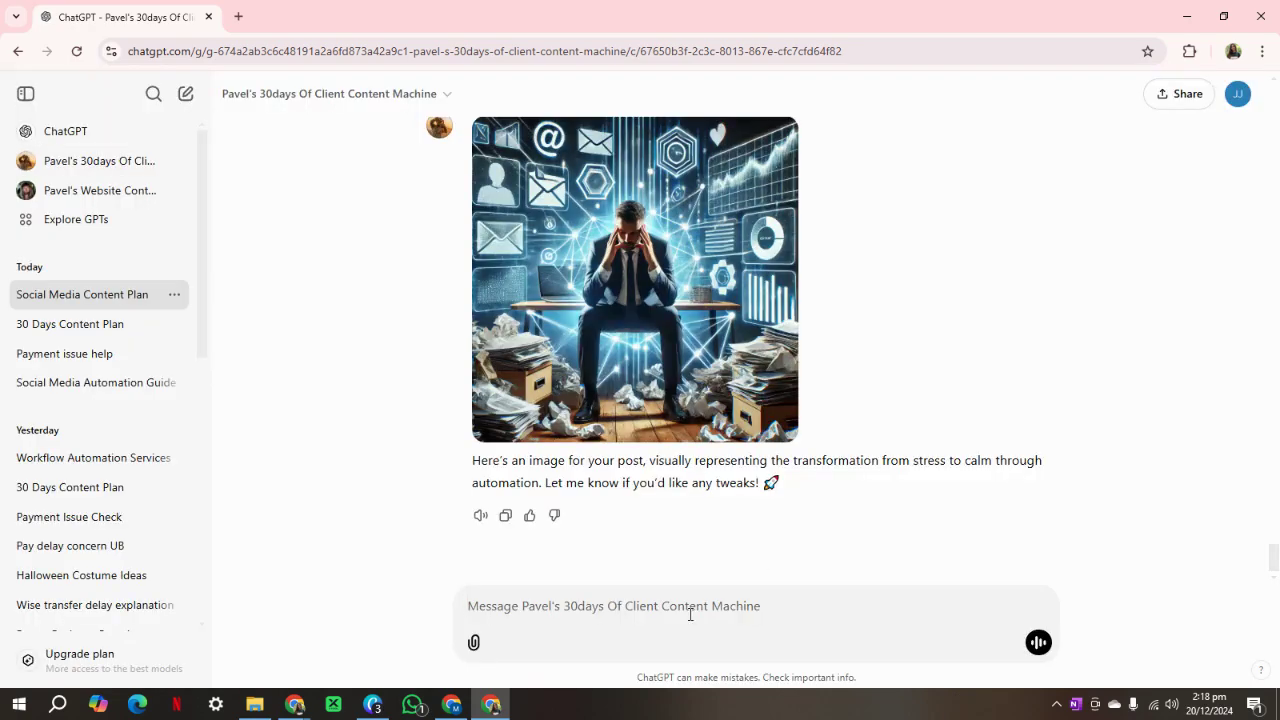
Ask ChatGPT to 'change the picture' and review the regenerated stress-to-calm workspace image.
type("ch")
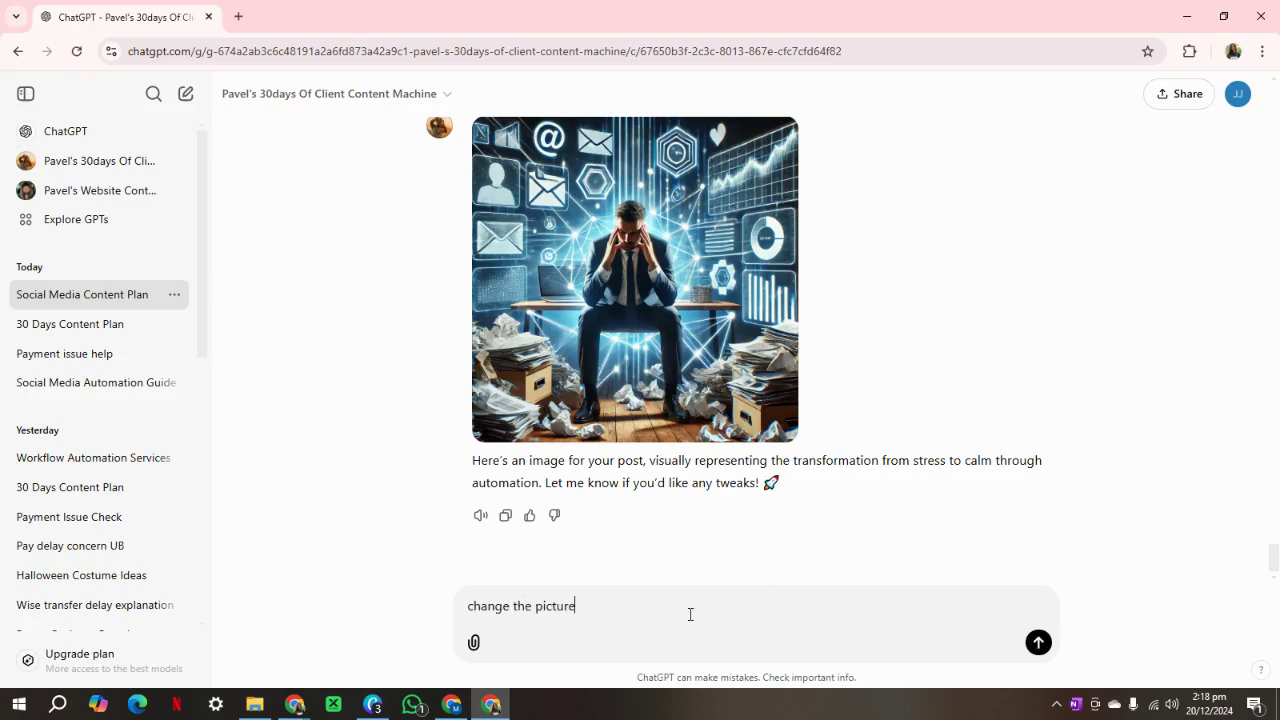
type("ange the picture")
key("Return")
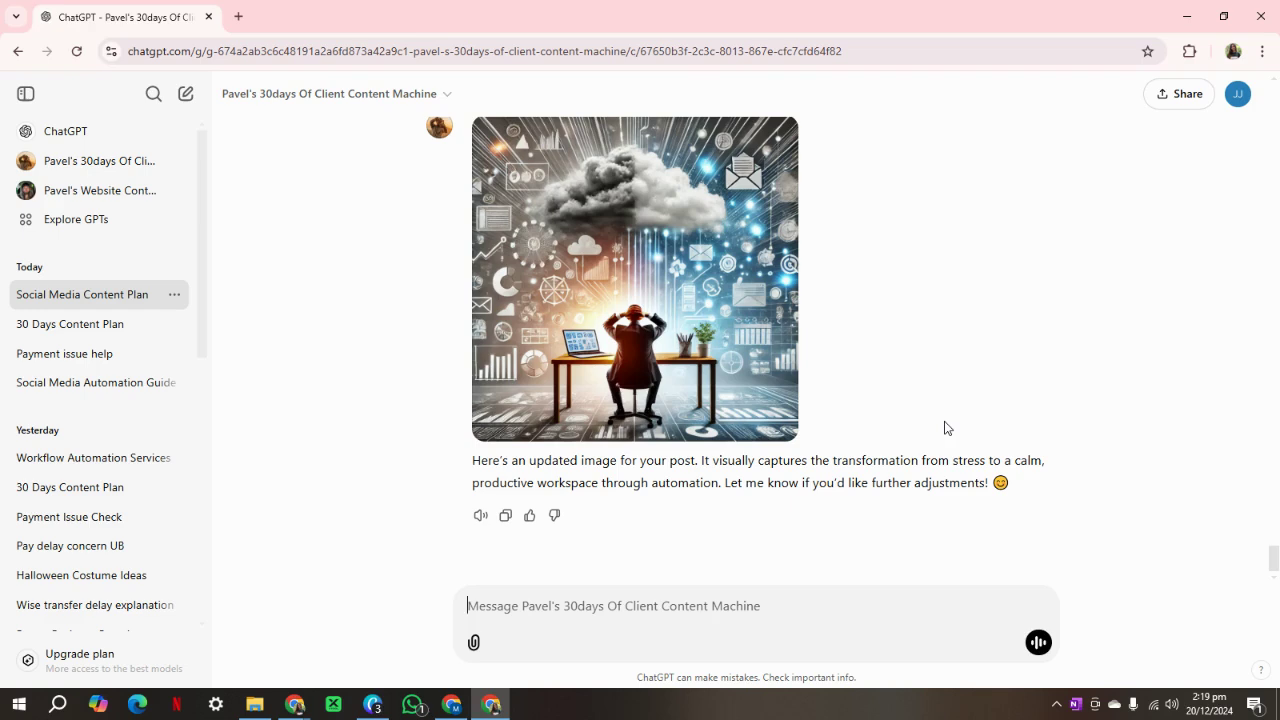
scroll(931, 420, "up", 3)
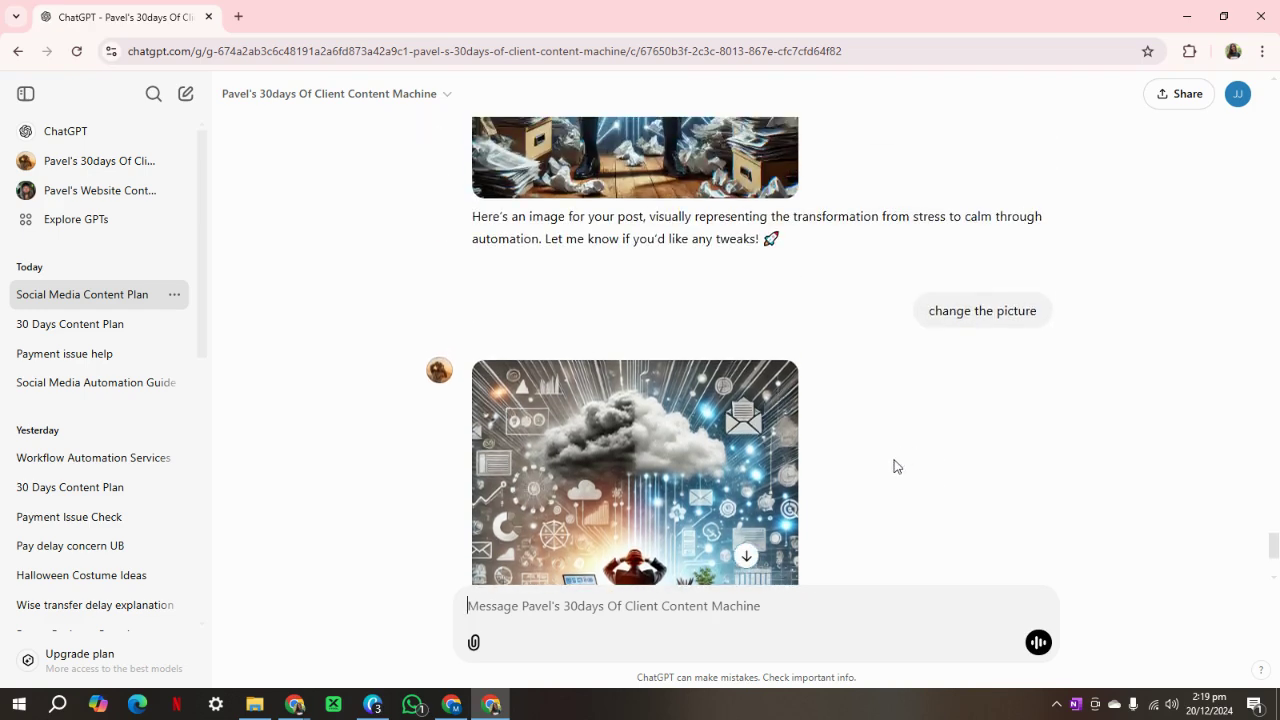
scroll(894, 466, "down", 2)
scroll(760, 430, "down", 1)
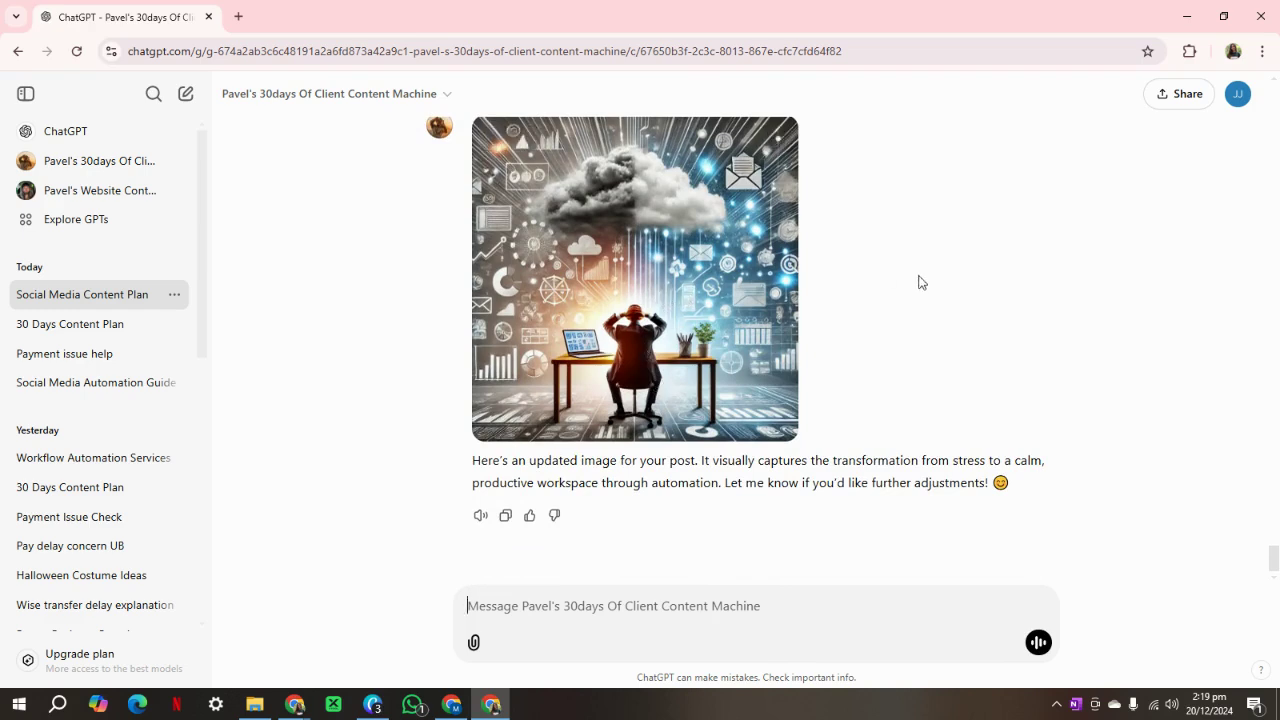
scroll(899, 397, "up", 1)
scroll(899, 397, "up", 4)
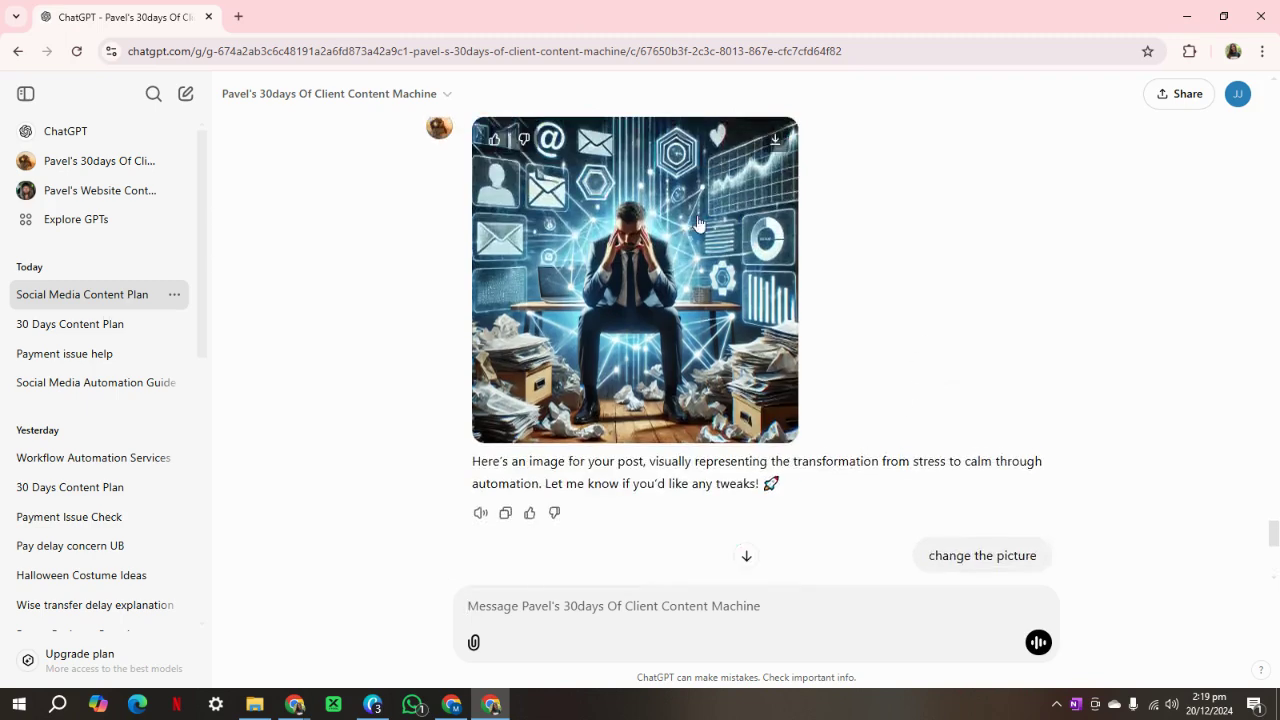
scroll(914, 377, "up", 5)
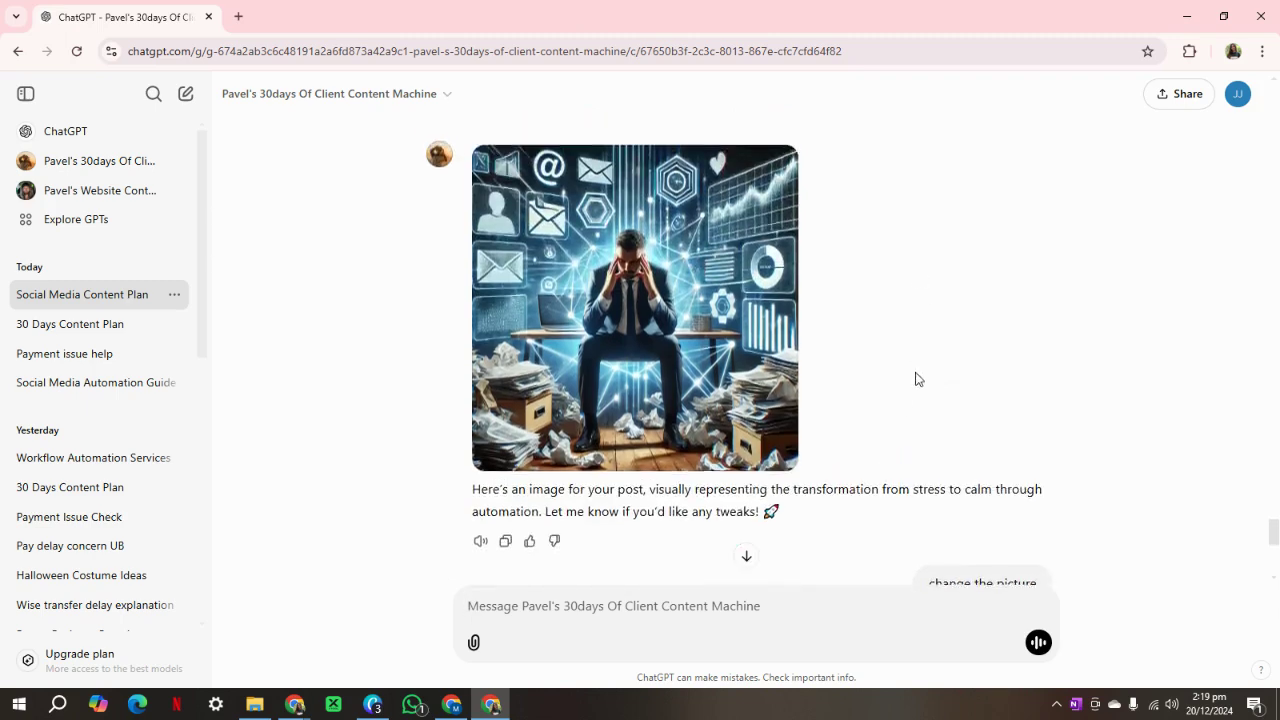
Check the Day 29 text against the new image, then move to the Canva home page.
left_click_drag(680, 359, 377, 257)
left_click(977, 374)
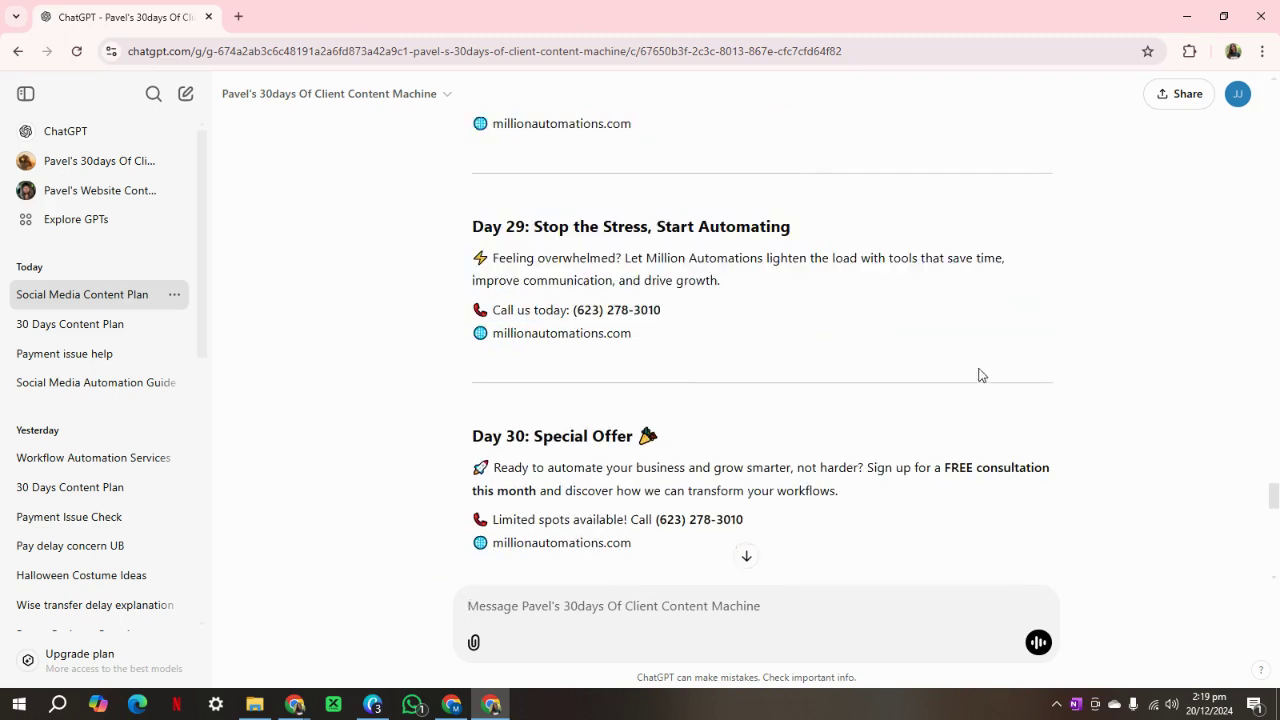
scroll(977, 374, "down", 10)
scroll(855, 506, "down", 1)
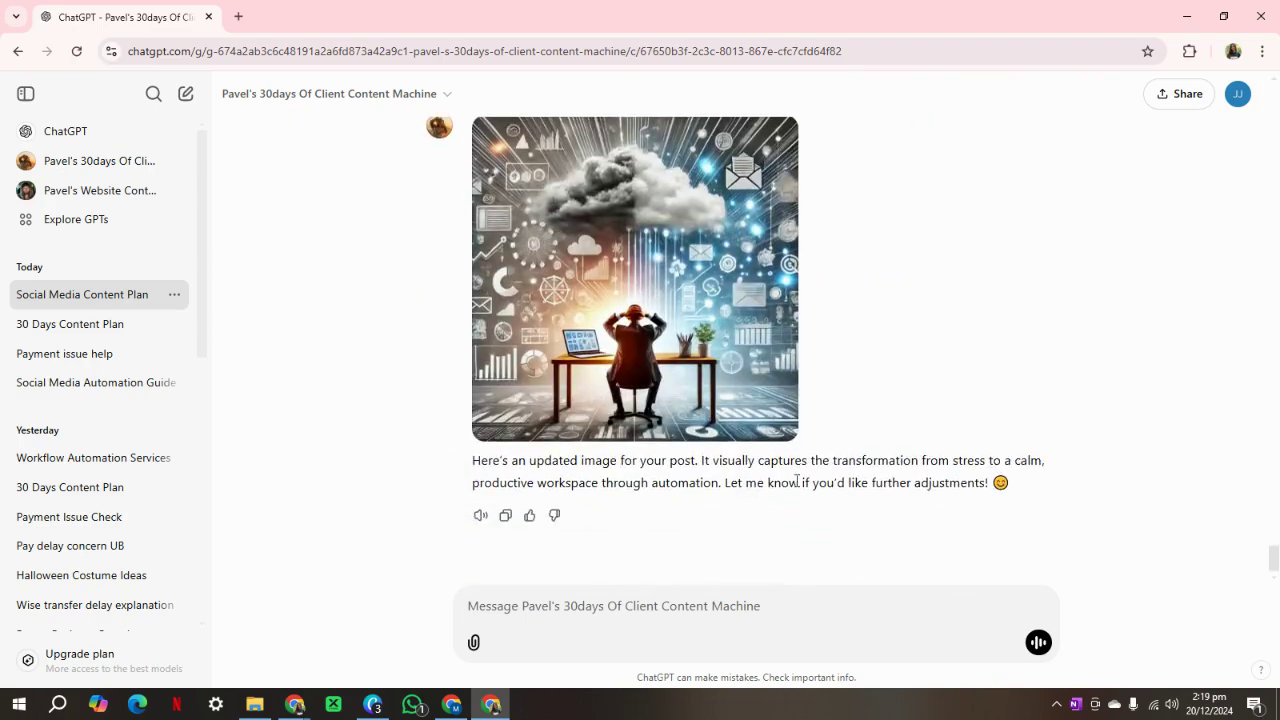
left_click(373, 704)
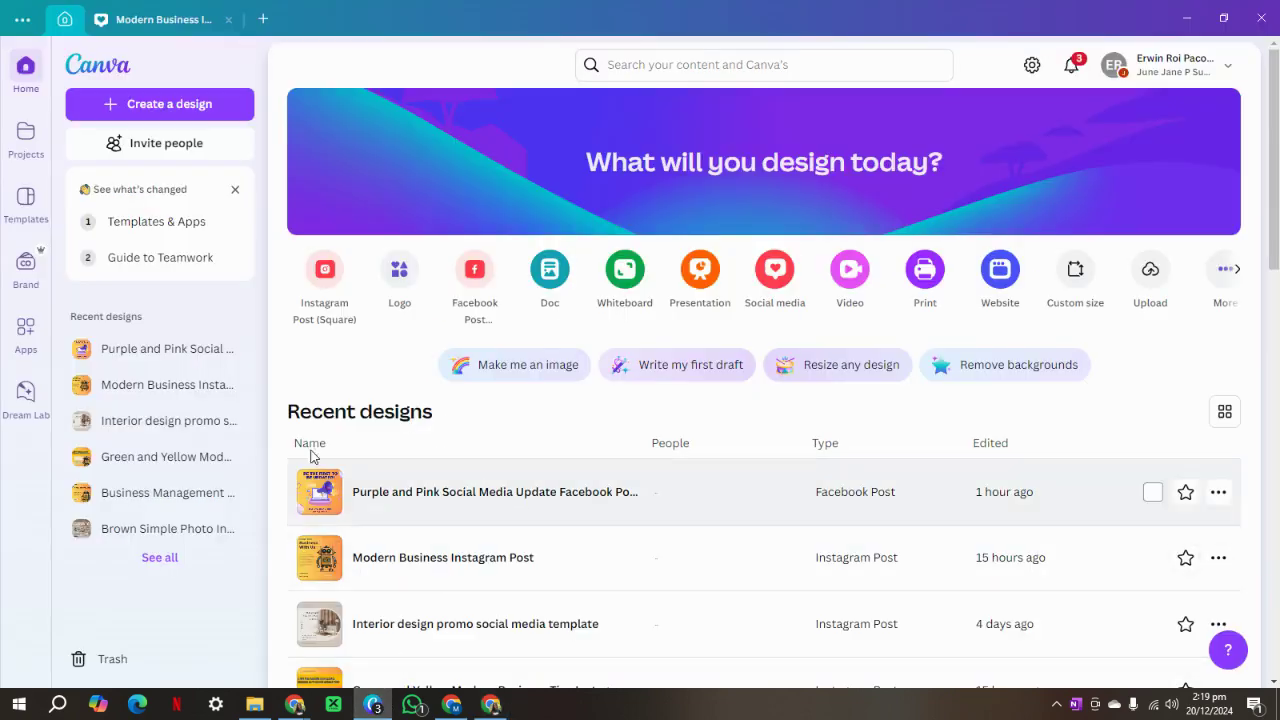
left_click(167, 32)
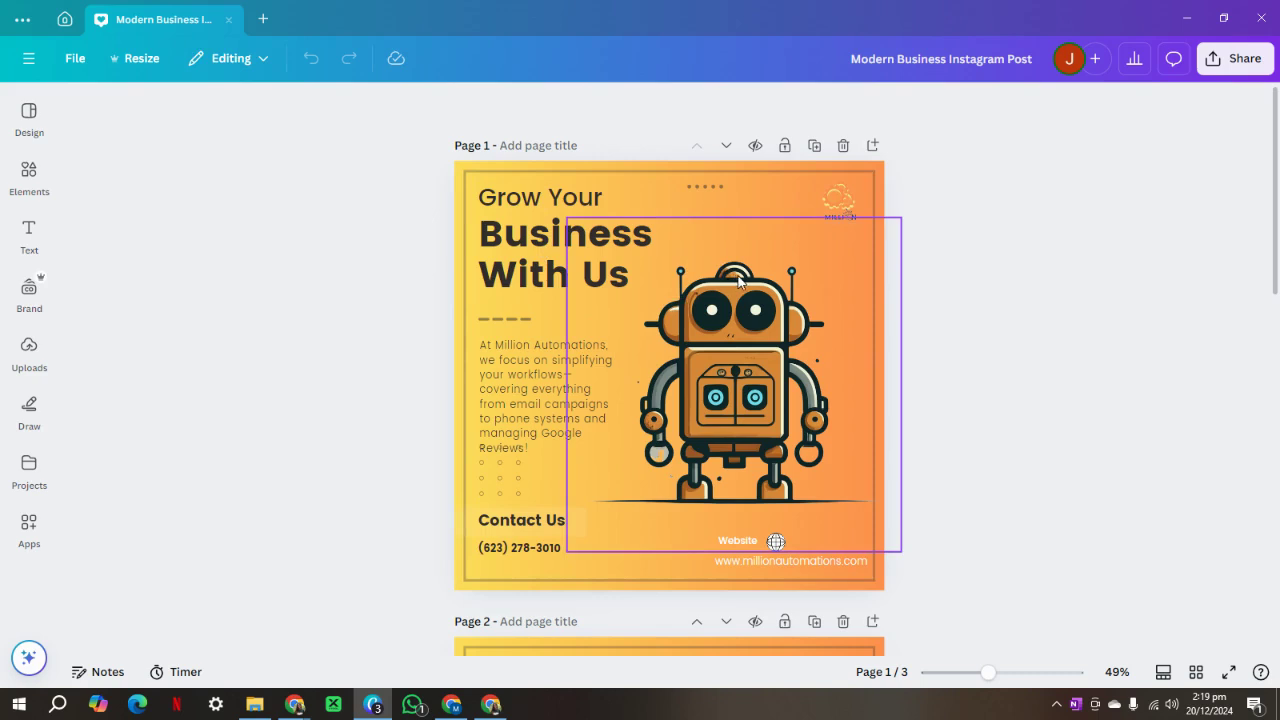
key("alt+Tab")
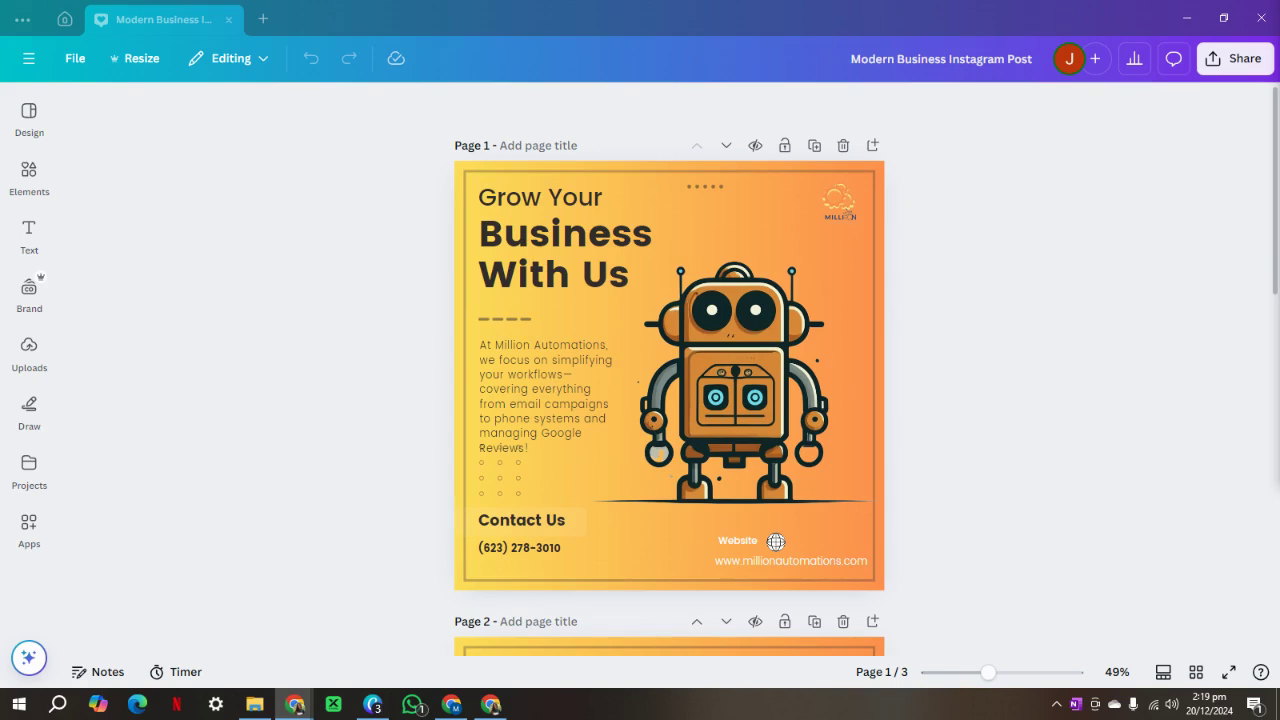
left_click(527, 368)
double_click(532, 406)
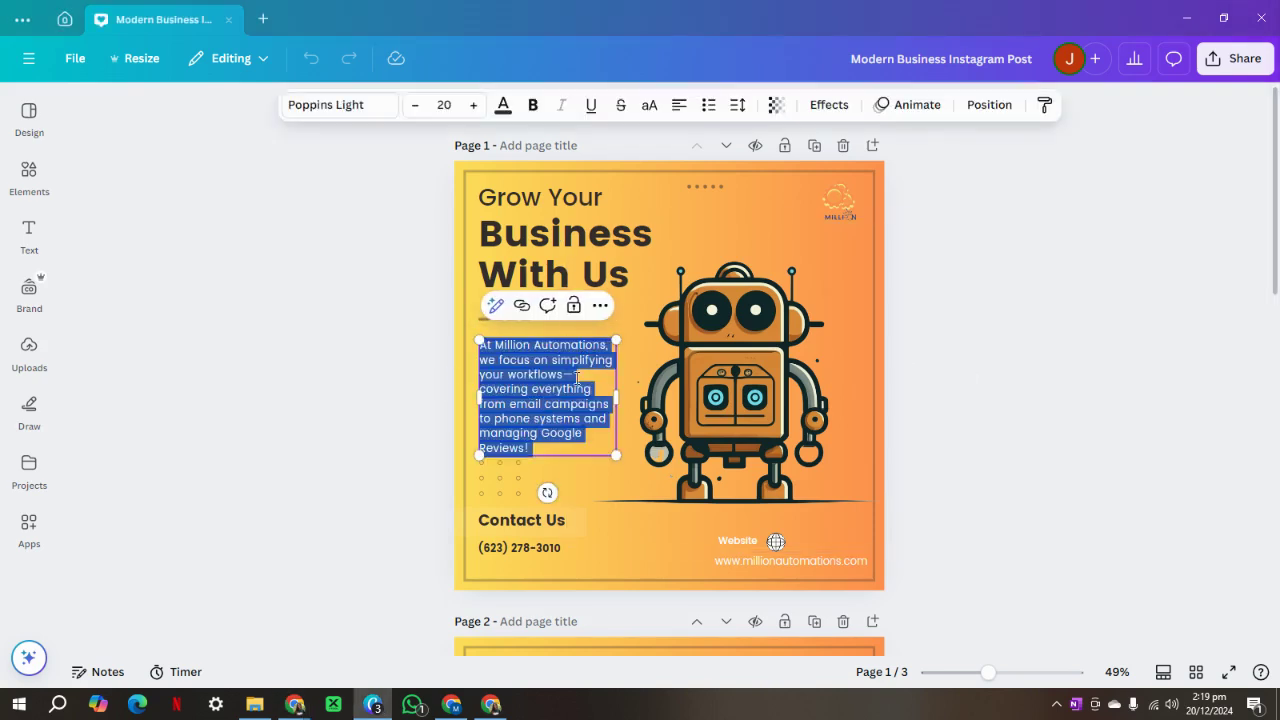
left_click(962, 370)
left_click(545, 242)
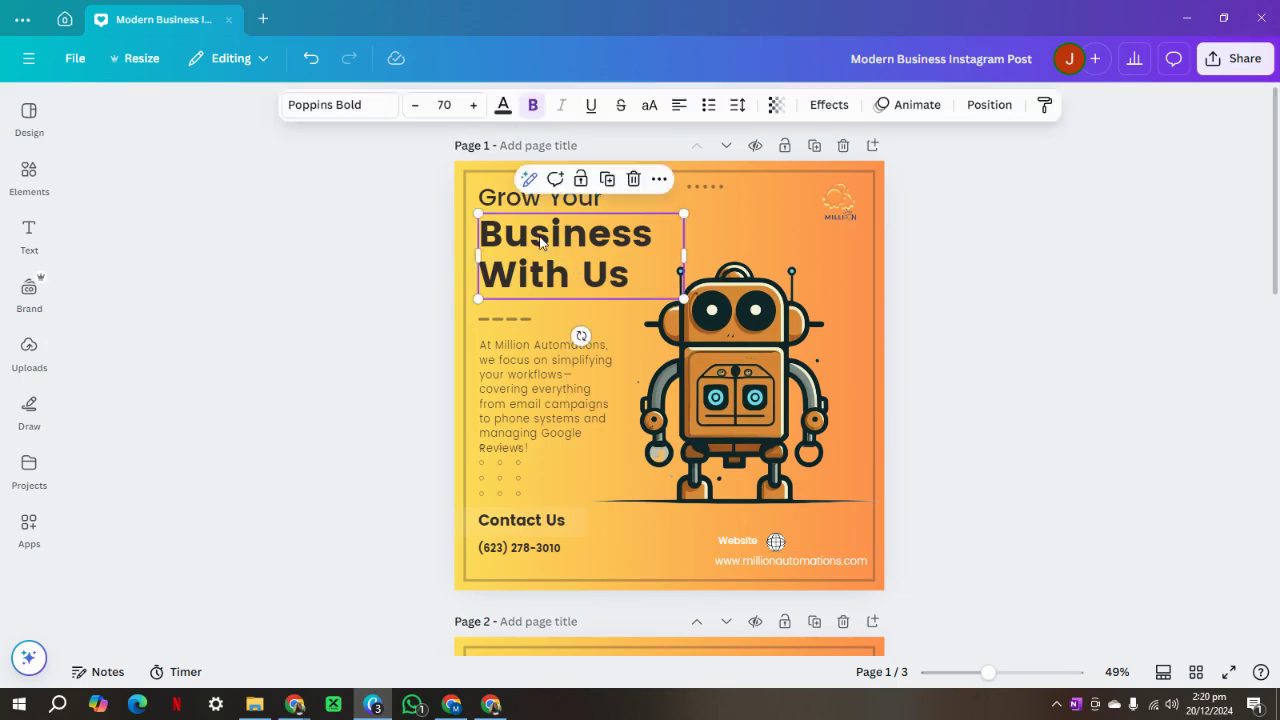
left_click(529, 204)
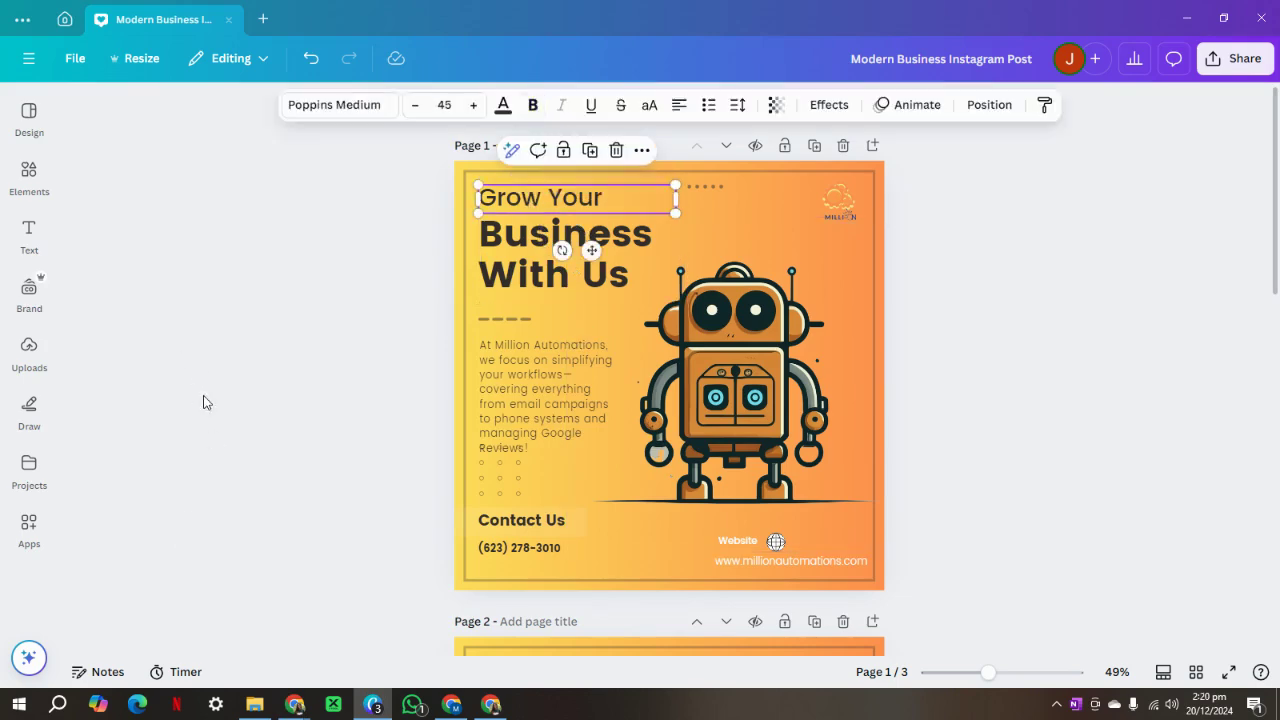
left_click(65, 19)
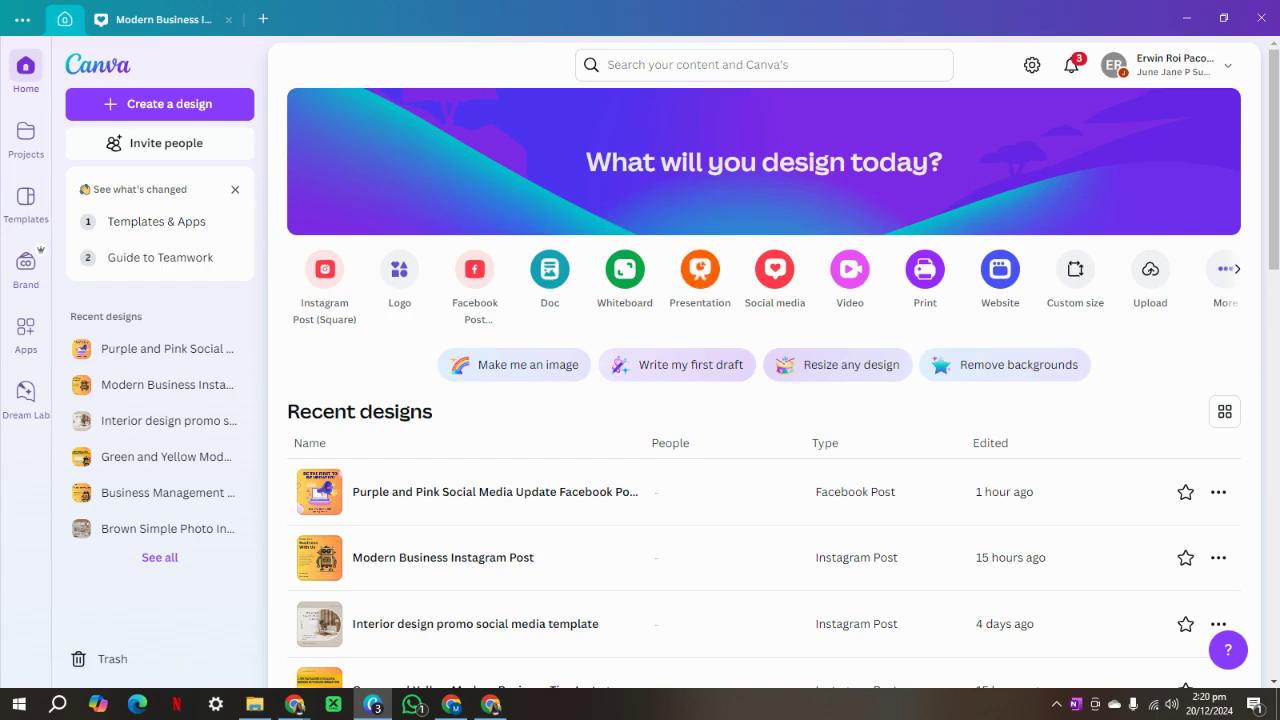
Search Canva for 'template to post on social media for business' and customize the Purple and Pink Social Media Update template.
key("alt+Tab")
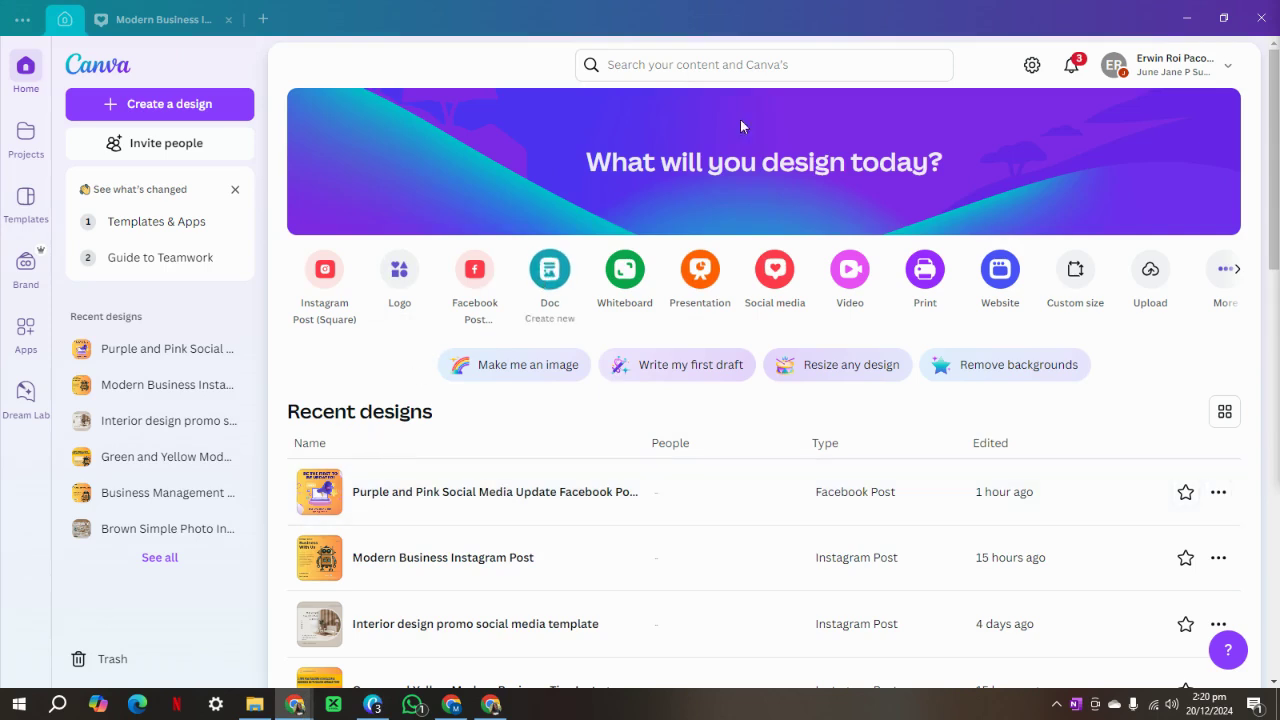
left_click(787, 64)
key("Escape")
left_click(680, 64)
type("template to post on social media for business")
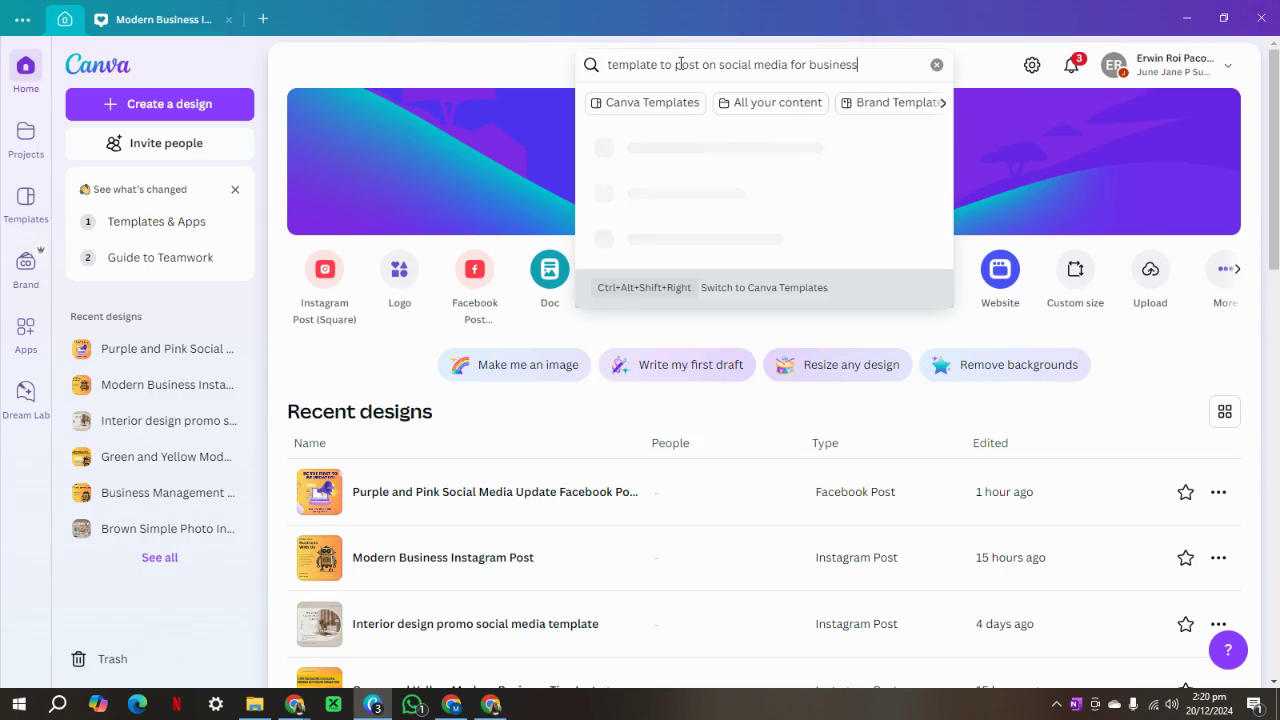
key("Return")
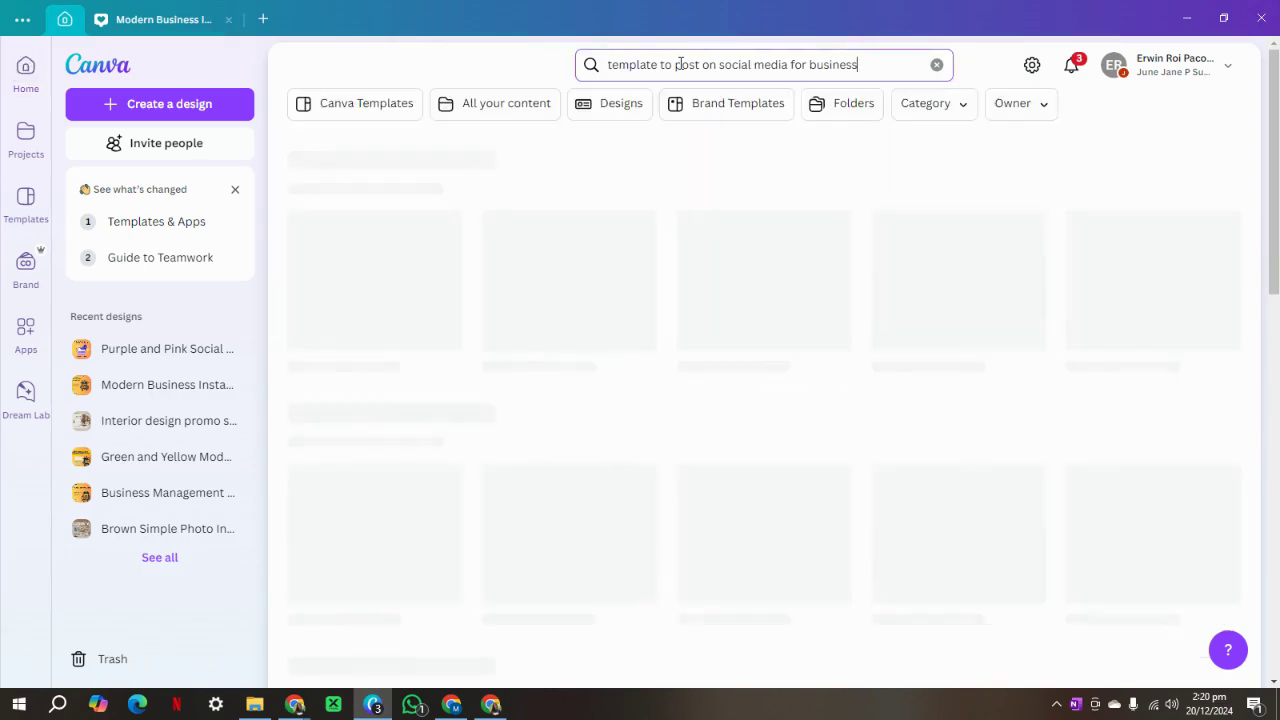
scroll(689, 431, "down", 5)
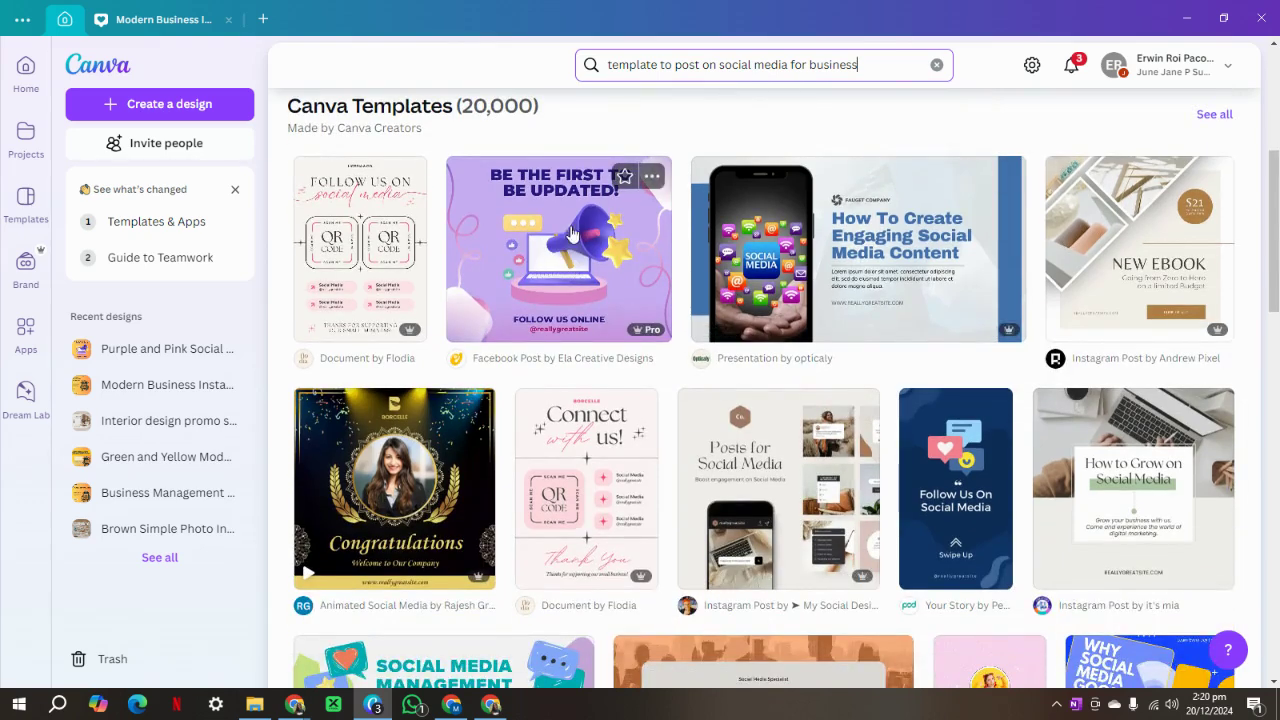
left_click(553, 253)
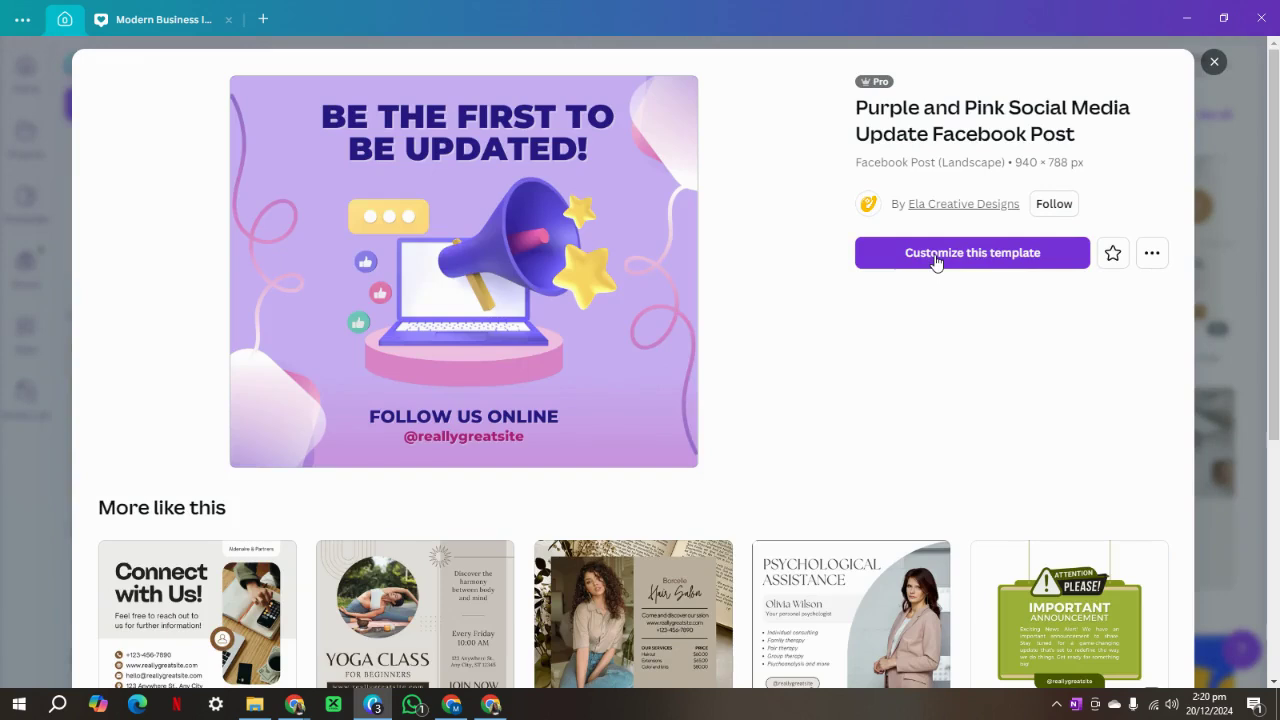
left_click(937, 256)
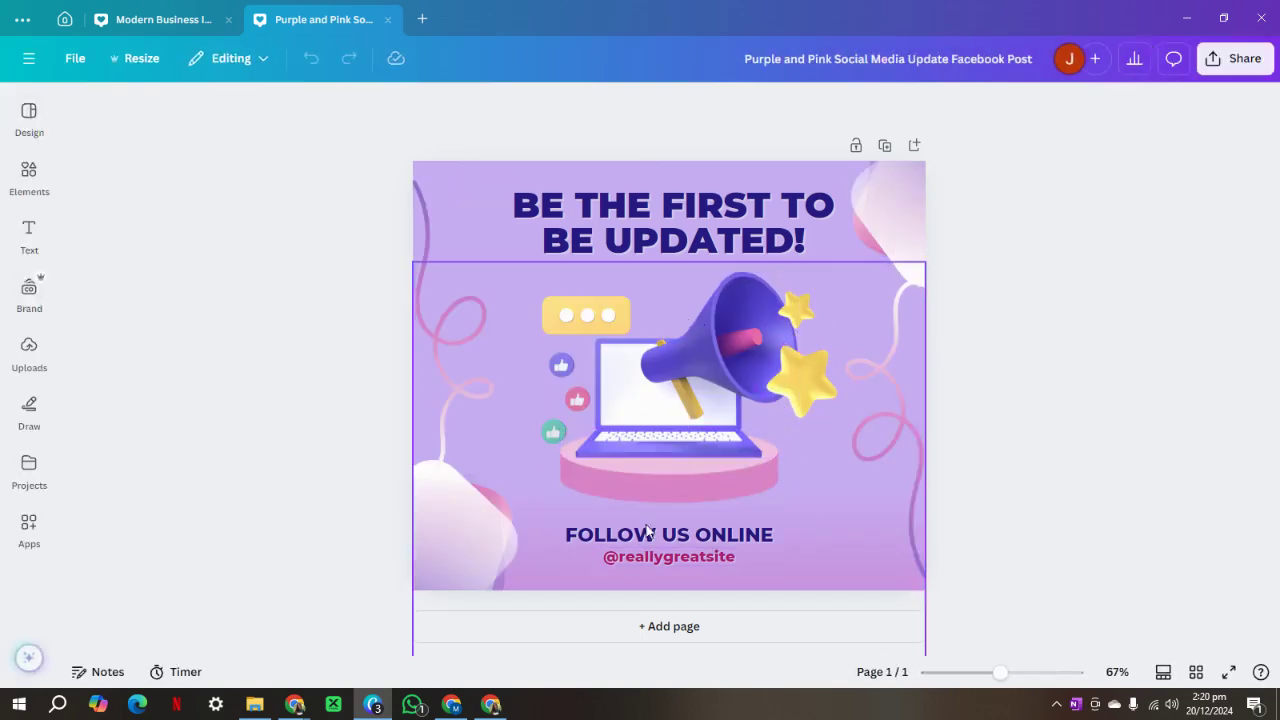
Change the FOLLOW US ONLINE footer text to VISIT OUR WEBSITE.
left_click(733, 537)
left_click(722, 536)
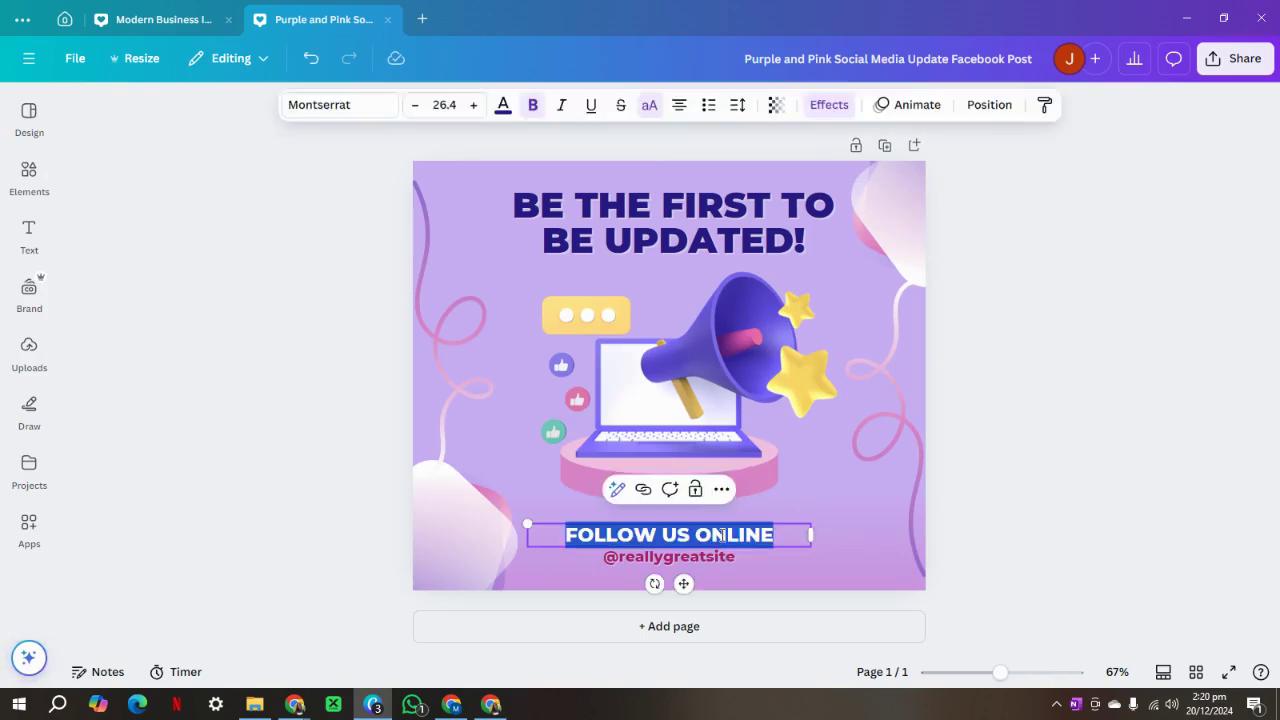
type("VISIT OU")
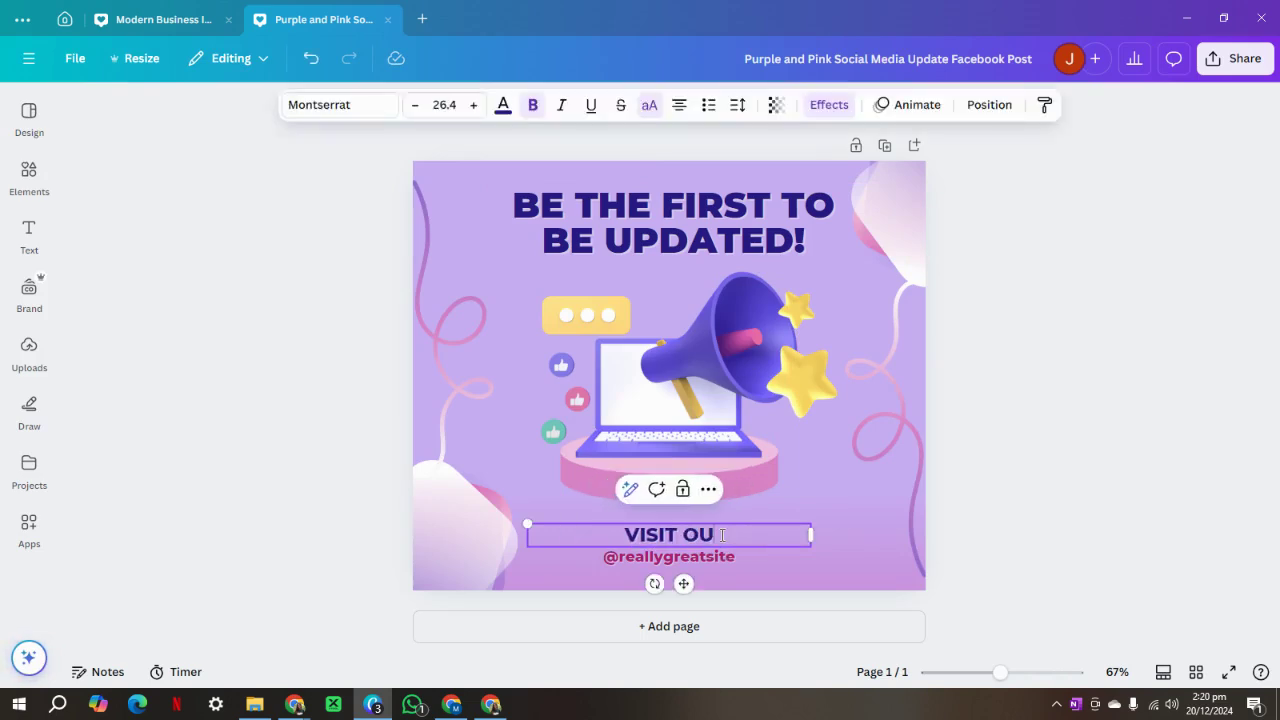
type("R WEBISYT")
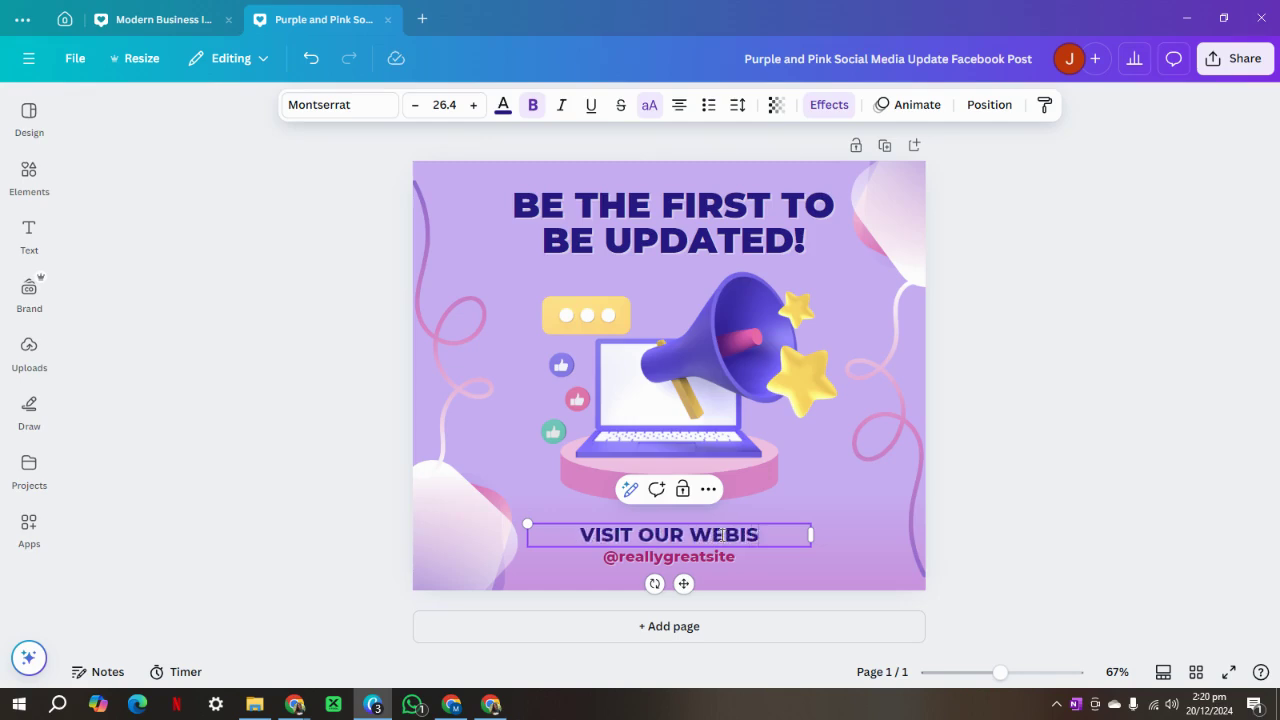
key("BackSpace")
key("BackSpace")
type("T")
key("BackSpace")
key("BackSpace")
key("BackSpace")
type("SITE")
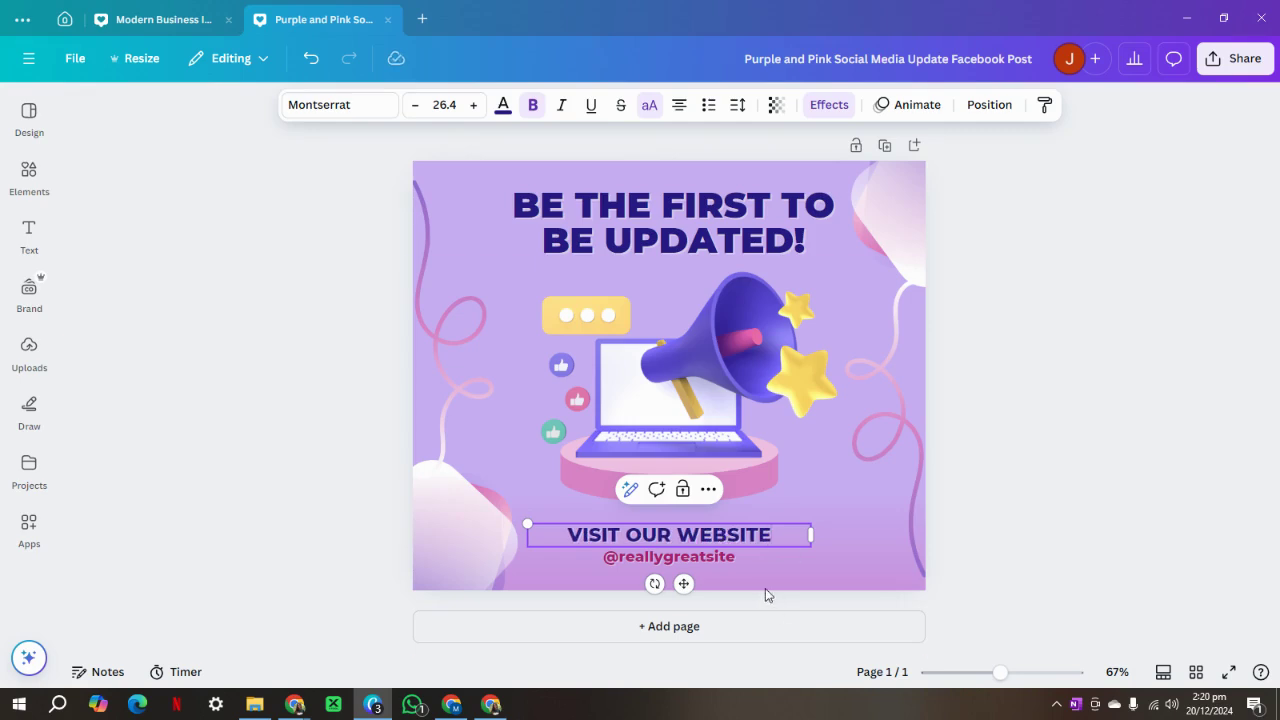
left_click(723, 557)
left_click(723, 557)
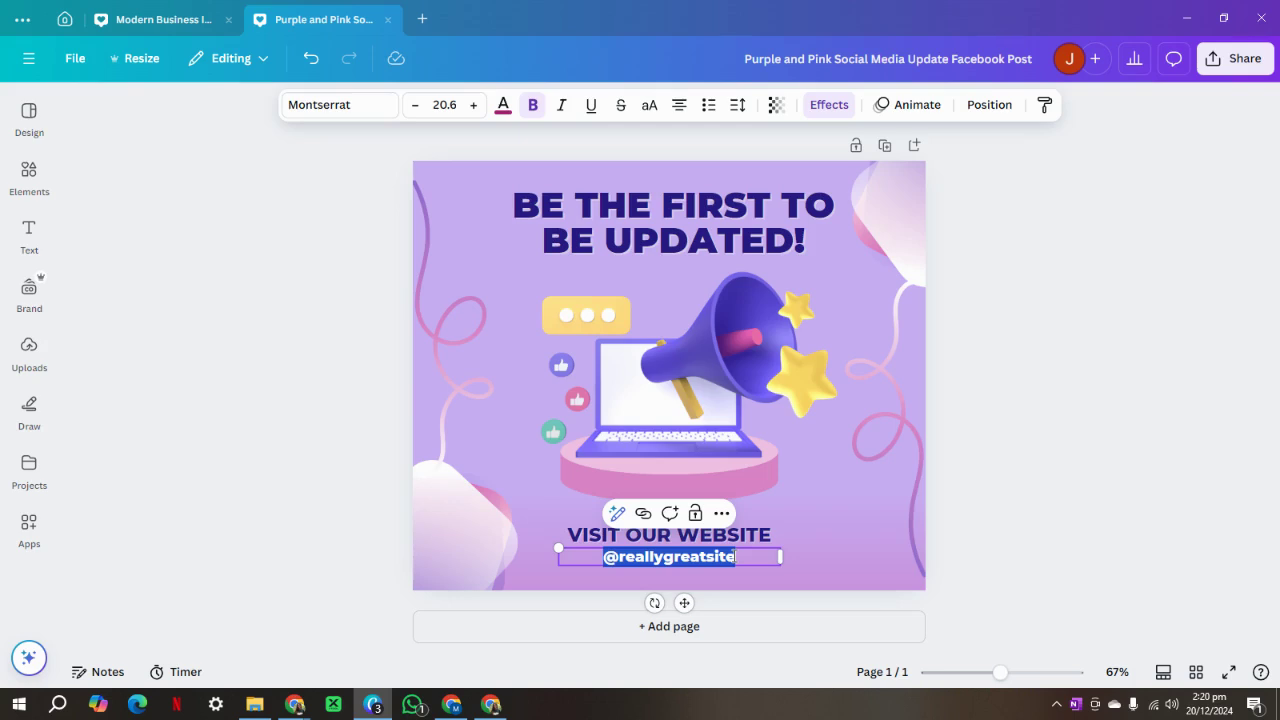
type("www.")
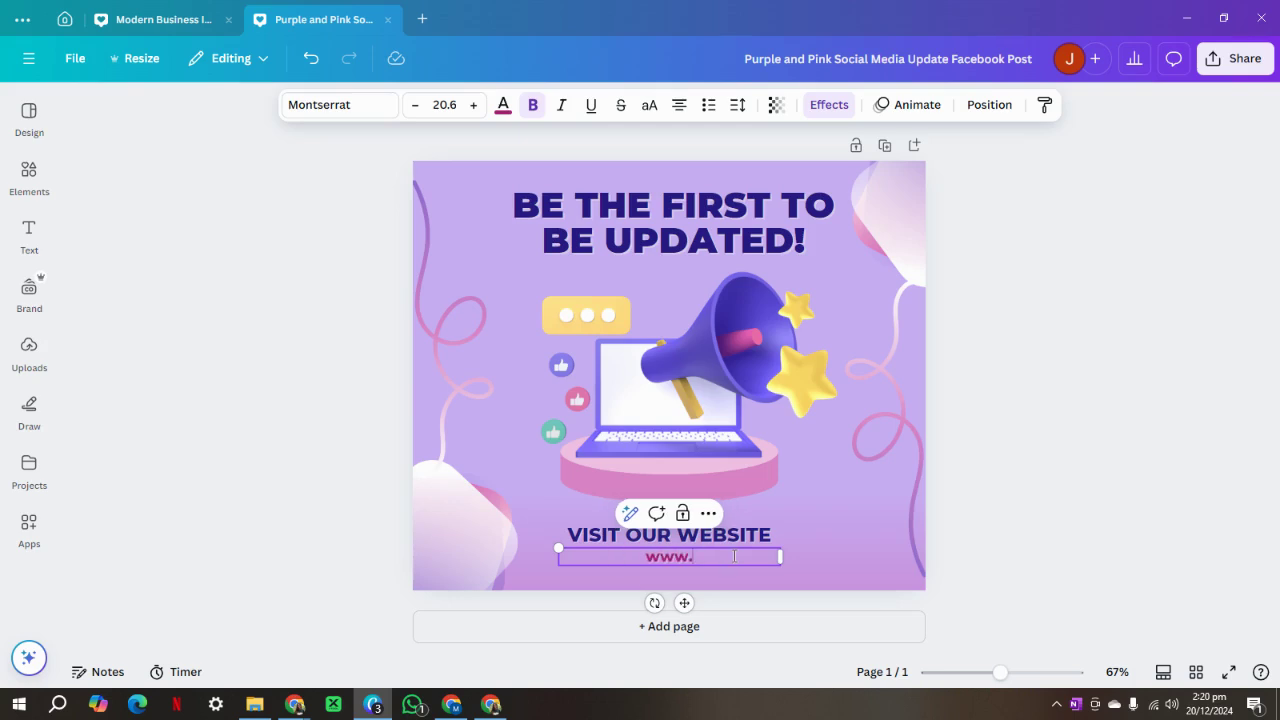
type("millionautoin")
type("at")
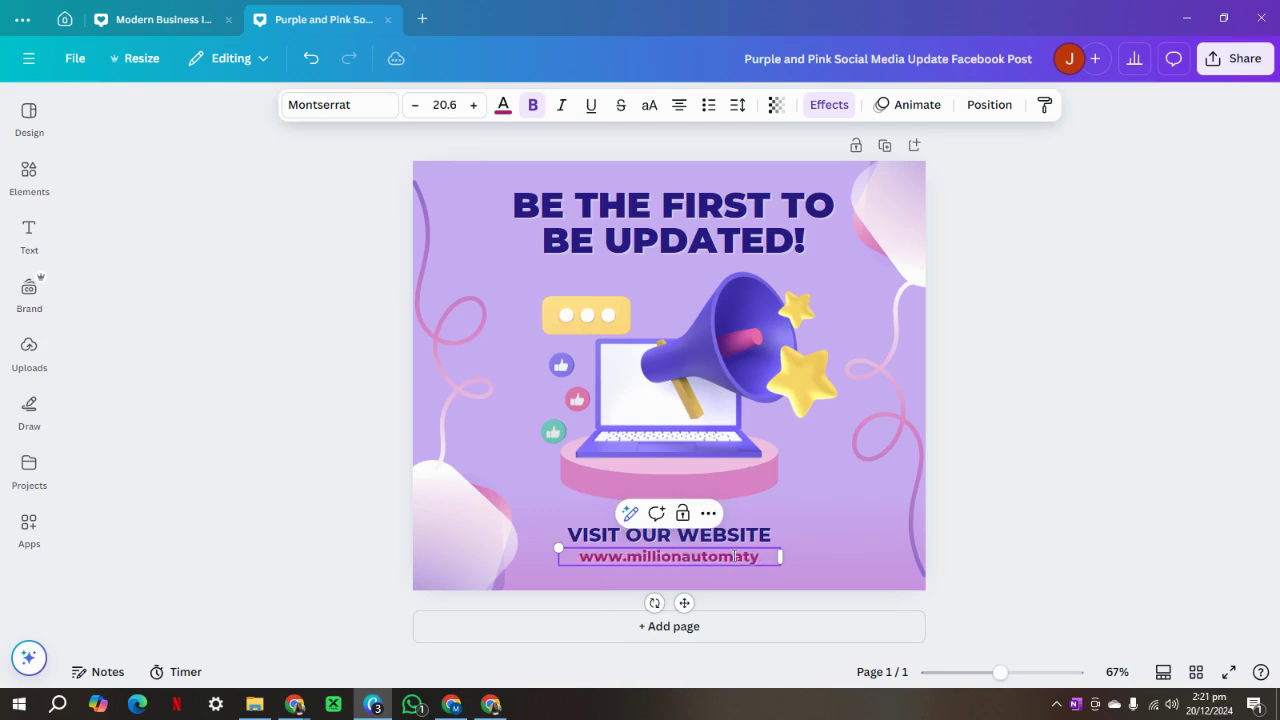
type("ions")
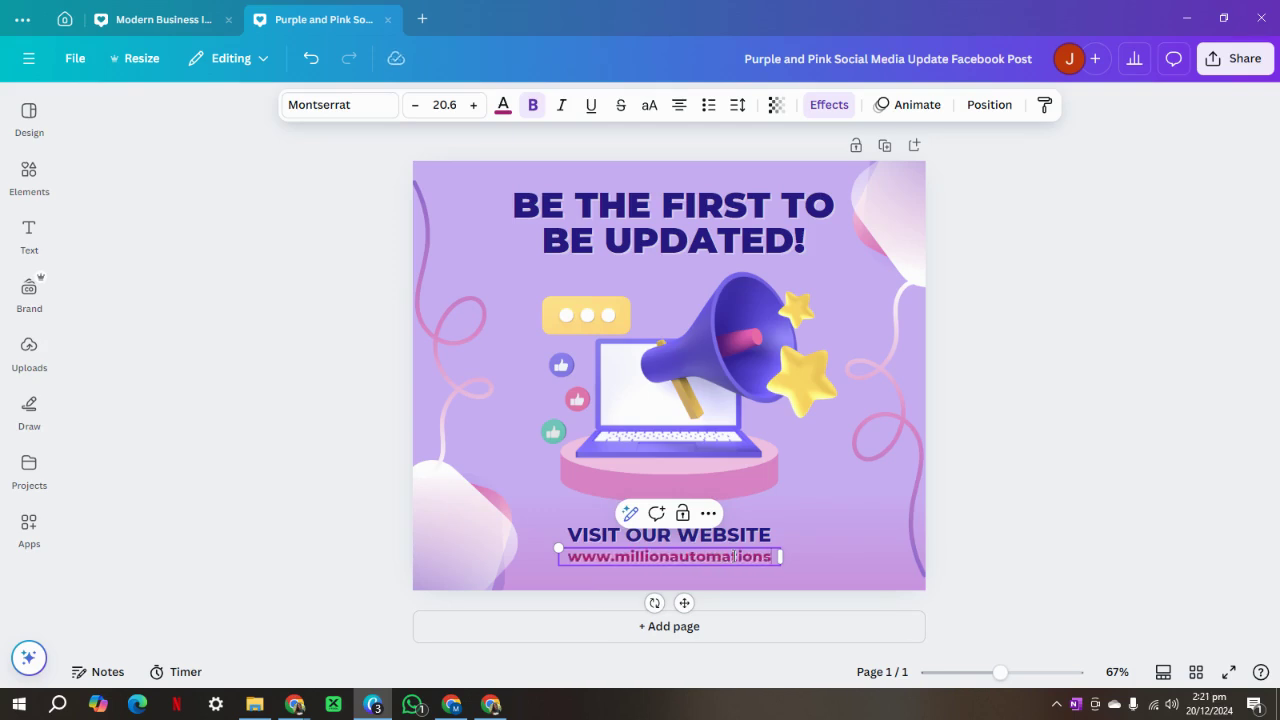
type(".com")
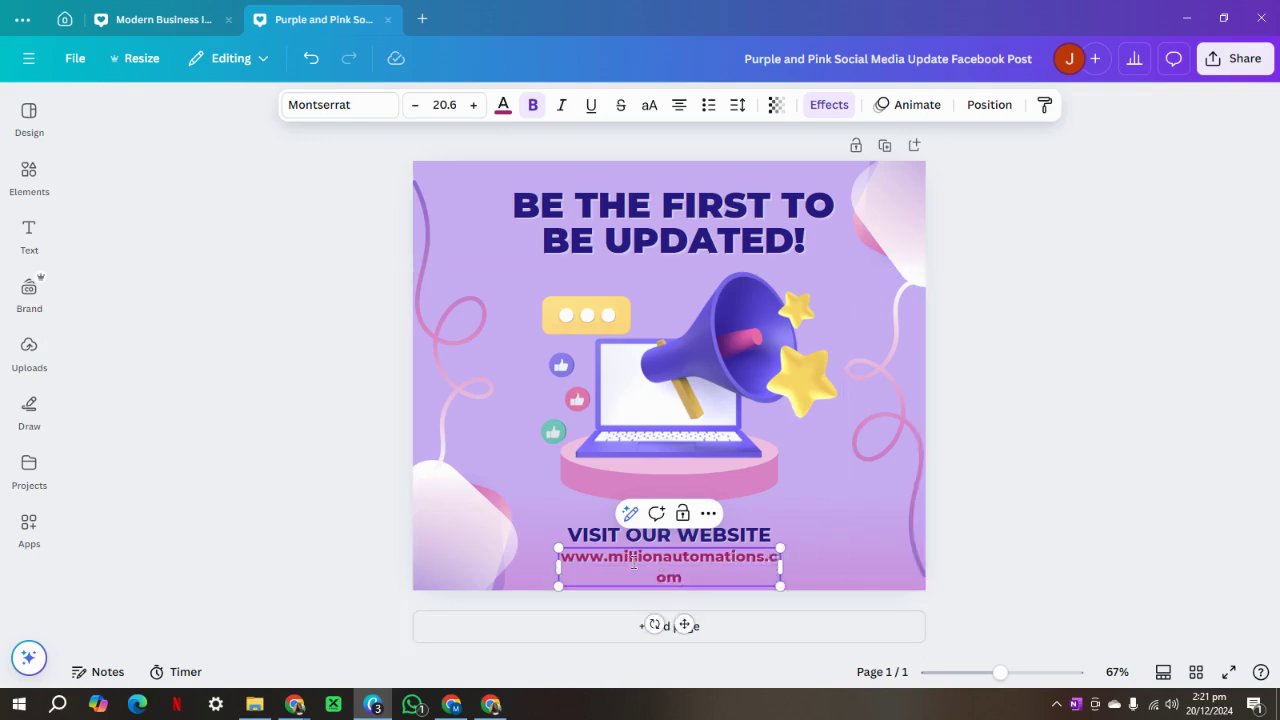
left_click(415, 105)
left_click(415, 105)
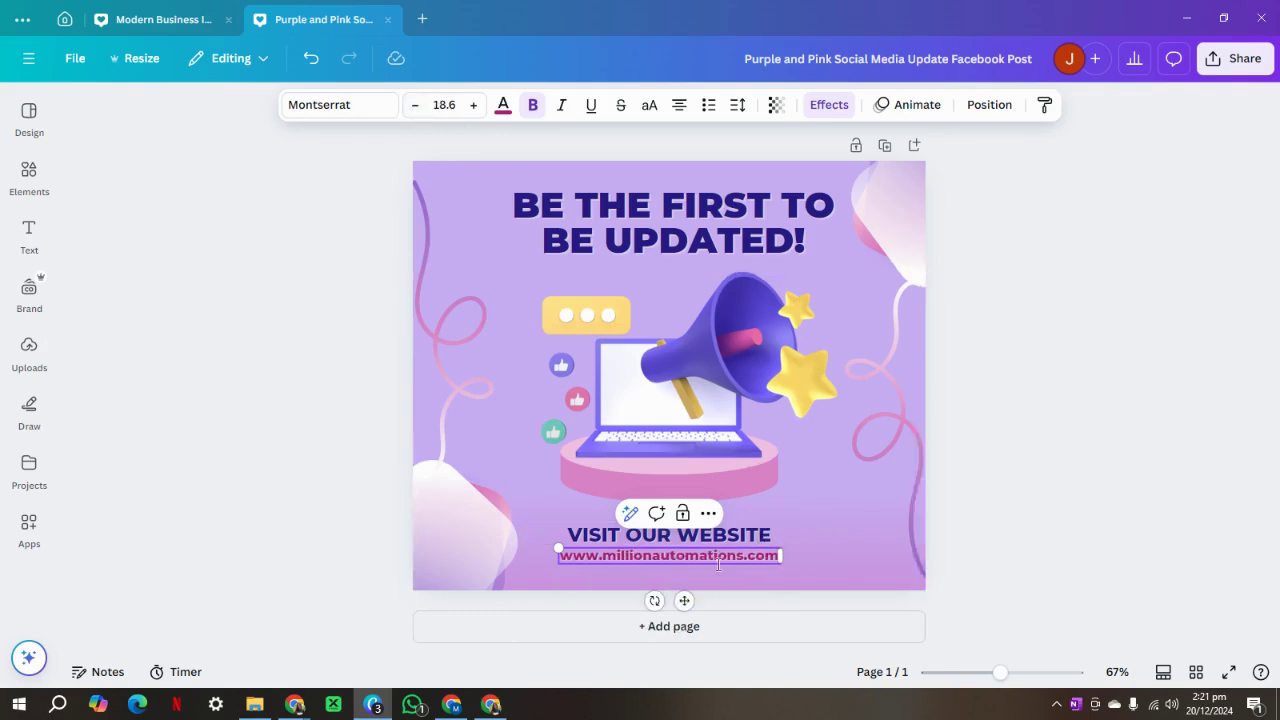
left_click_drag(682, 599, 682, 608)
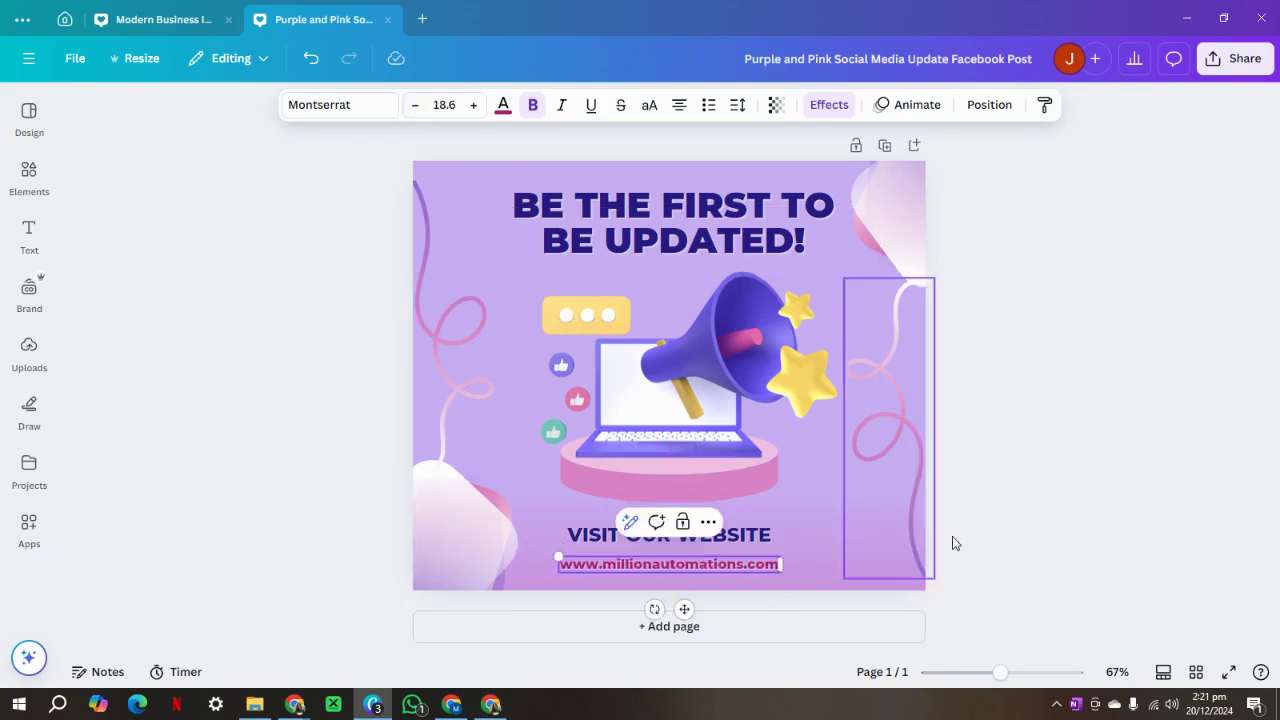
Give the first page's background an orange-yellow gradient.
left_click(1070, 510)
left_click(486, 178)
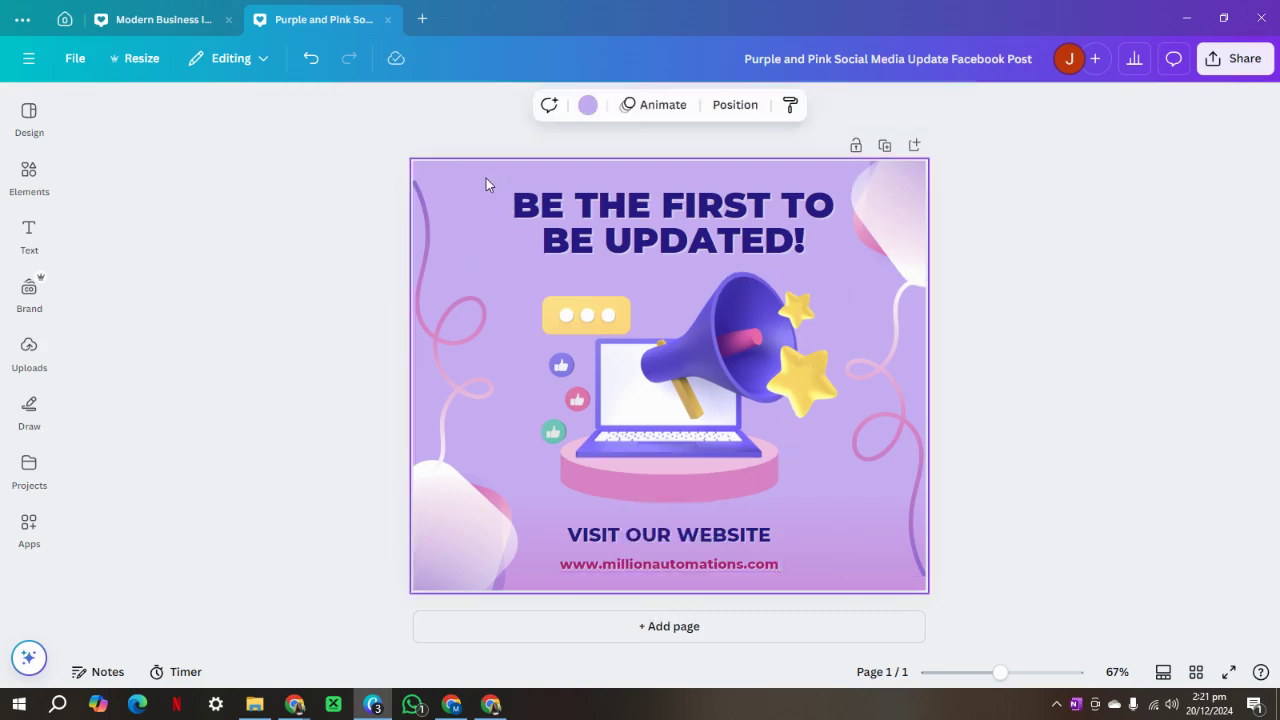
left_click(588, 104)
scroll(128, 402, "down", 3)
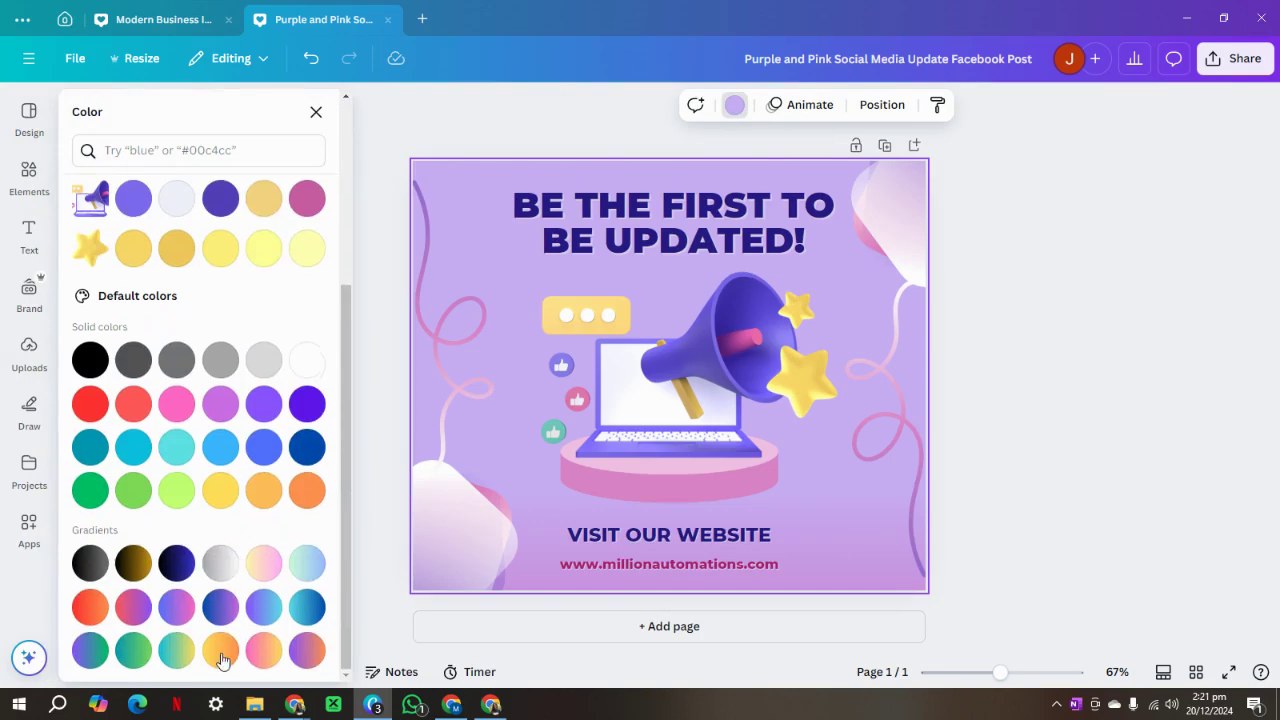
left_click(221, 651)
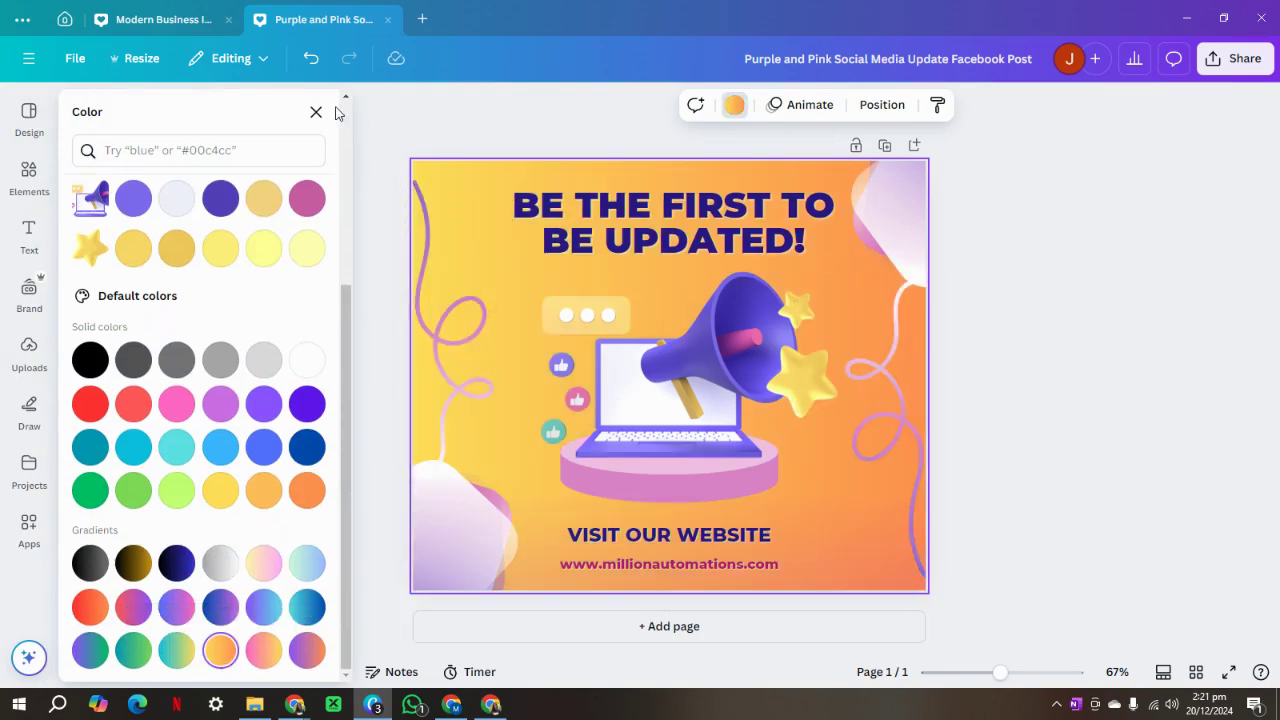
left_click(367, 105)
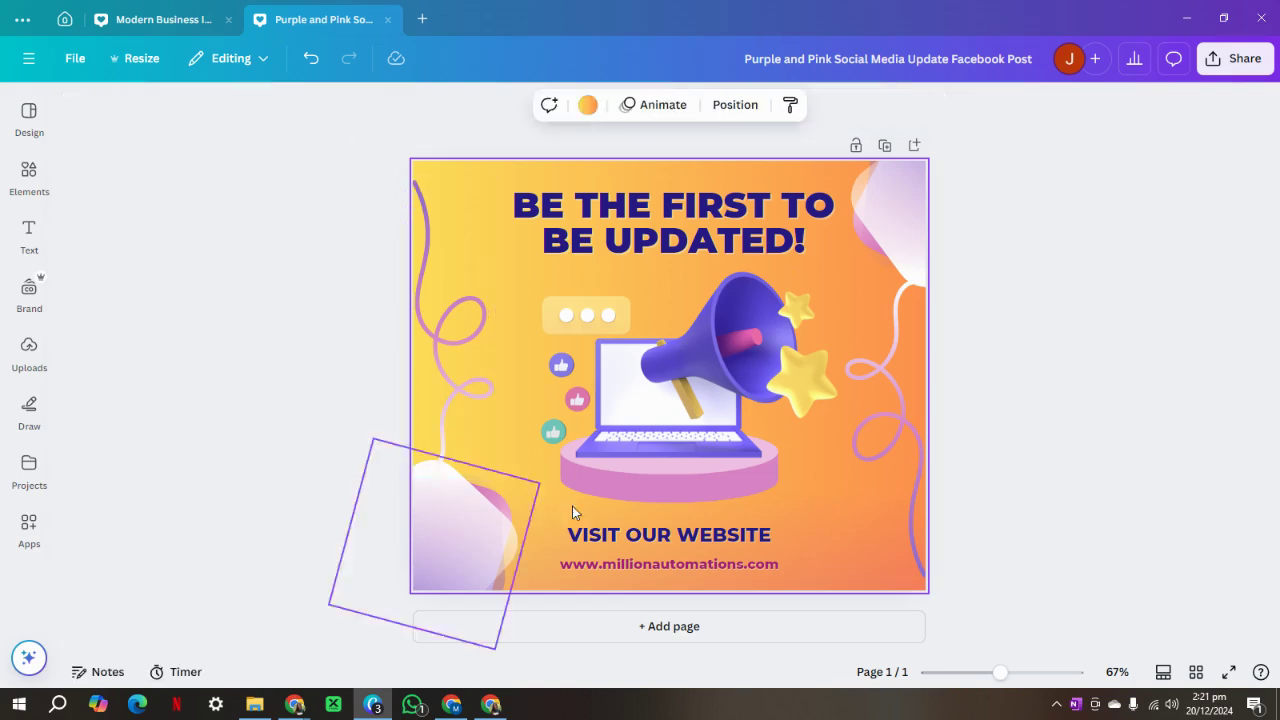
left_click(696, 371)
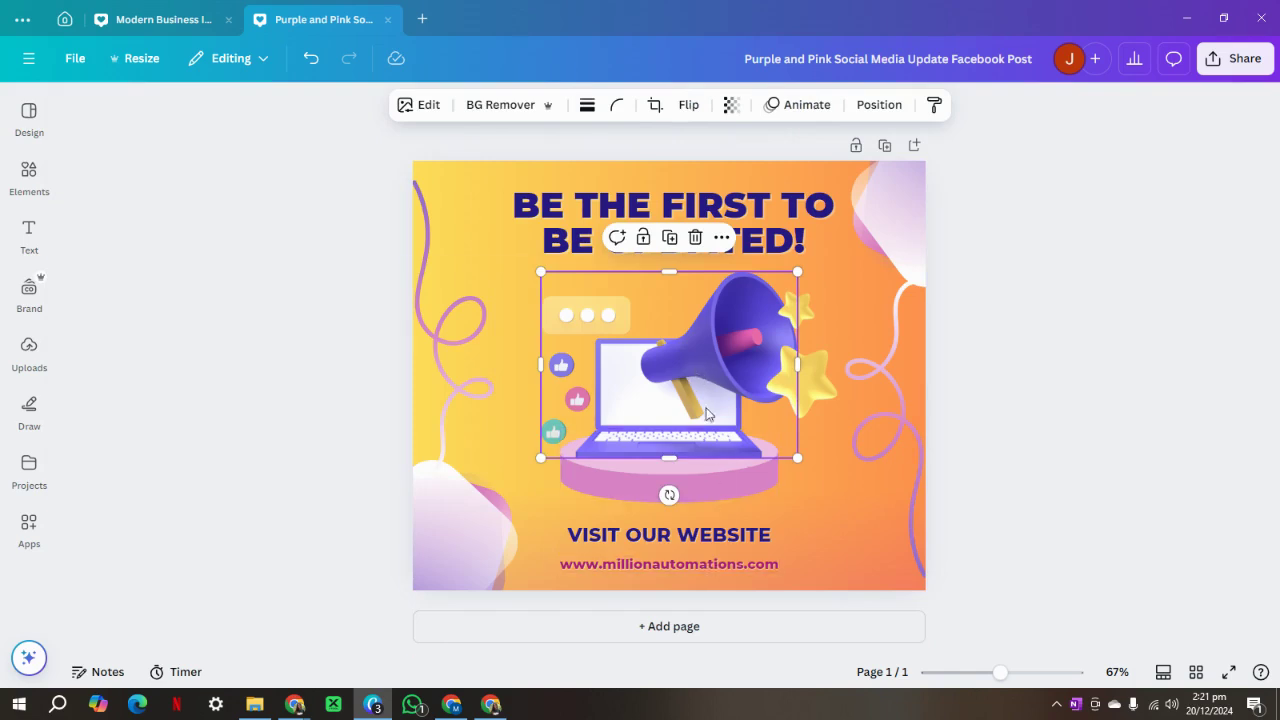
Add Page 2 and insert the robot image from Uploads onto it.
left_click(675, 626)
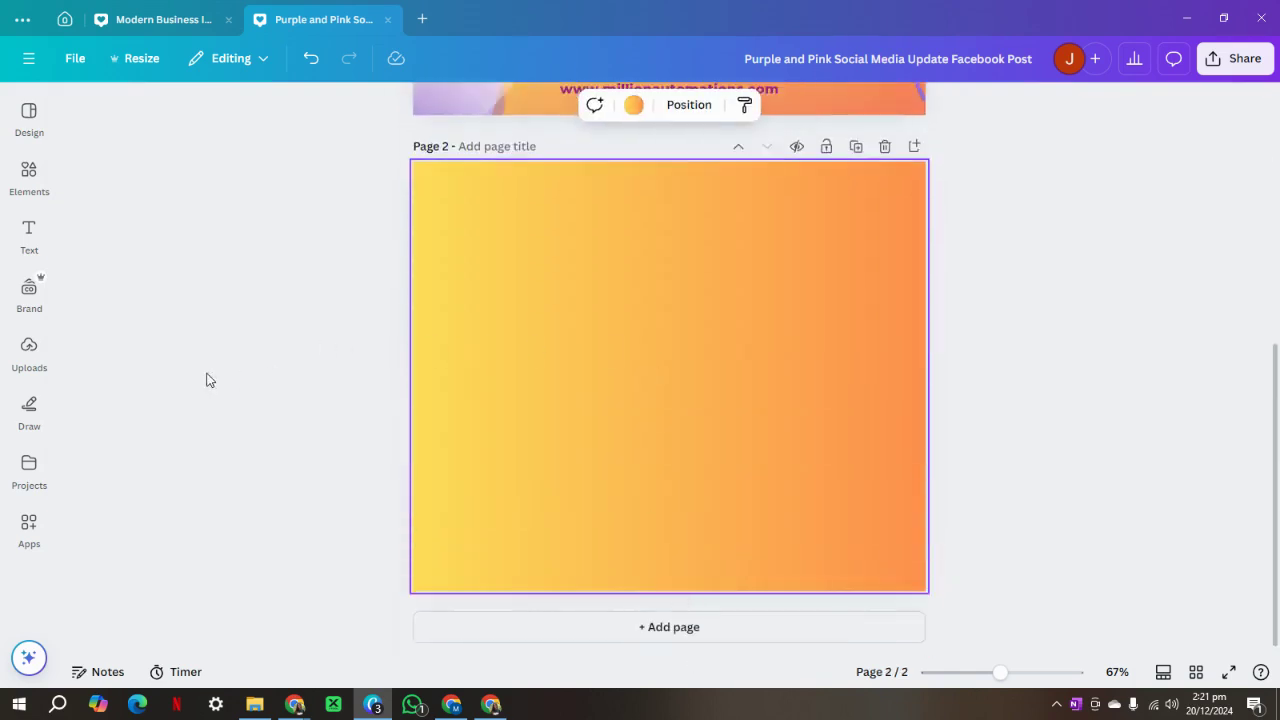
left_click(29, 350)
scroll(151, 420, "down", 5)
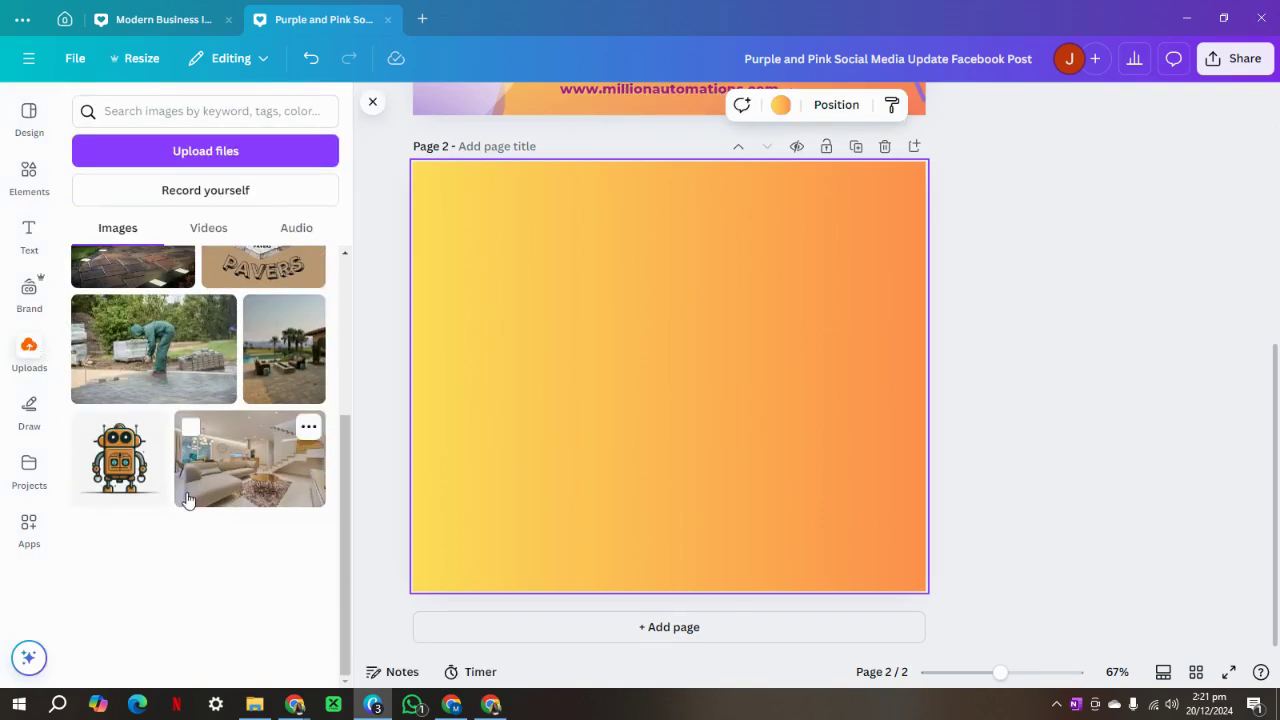
left_click(117, 462)
left_click(372, 104)
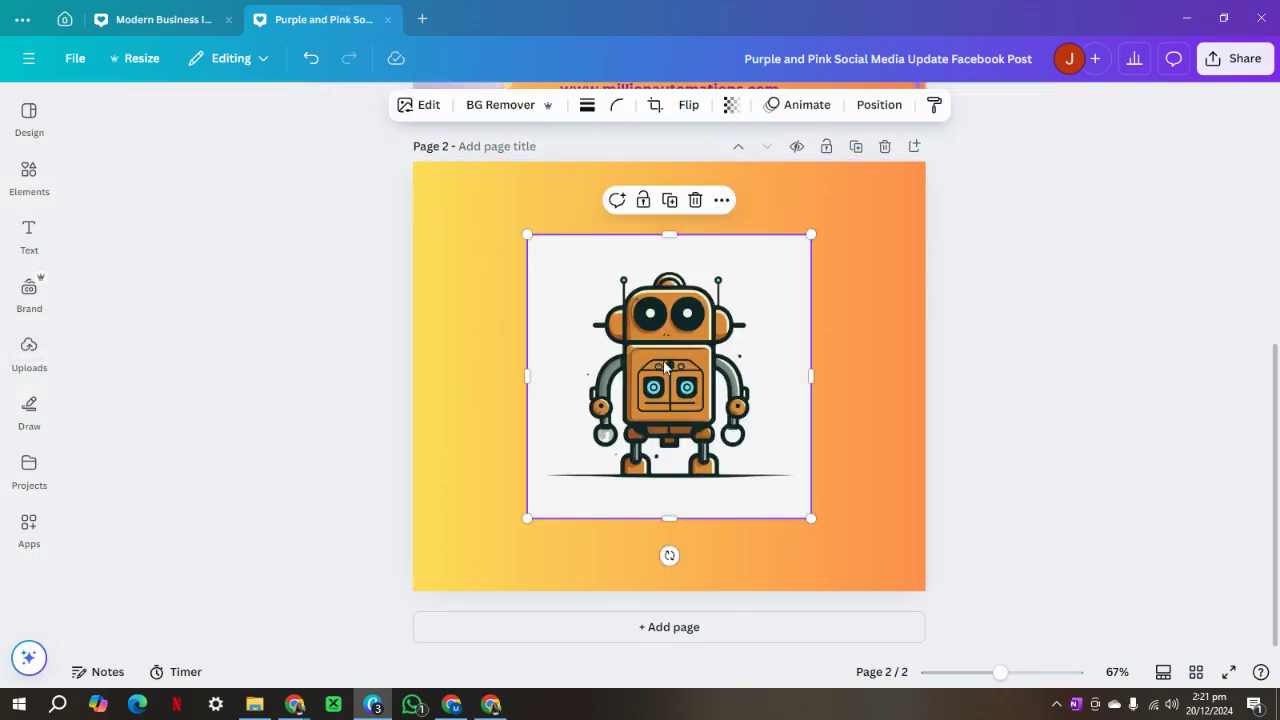
Remove the robot's white background, copy it, and delete page 1's megaphone-and-laptop illustration.
left_click(496, 105)
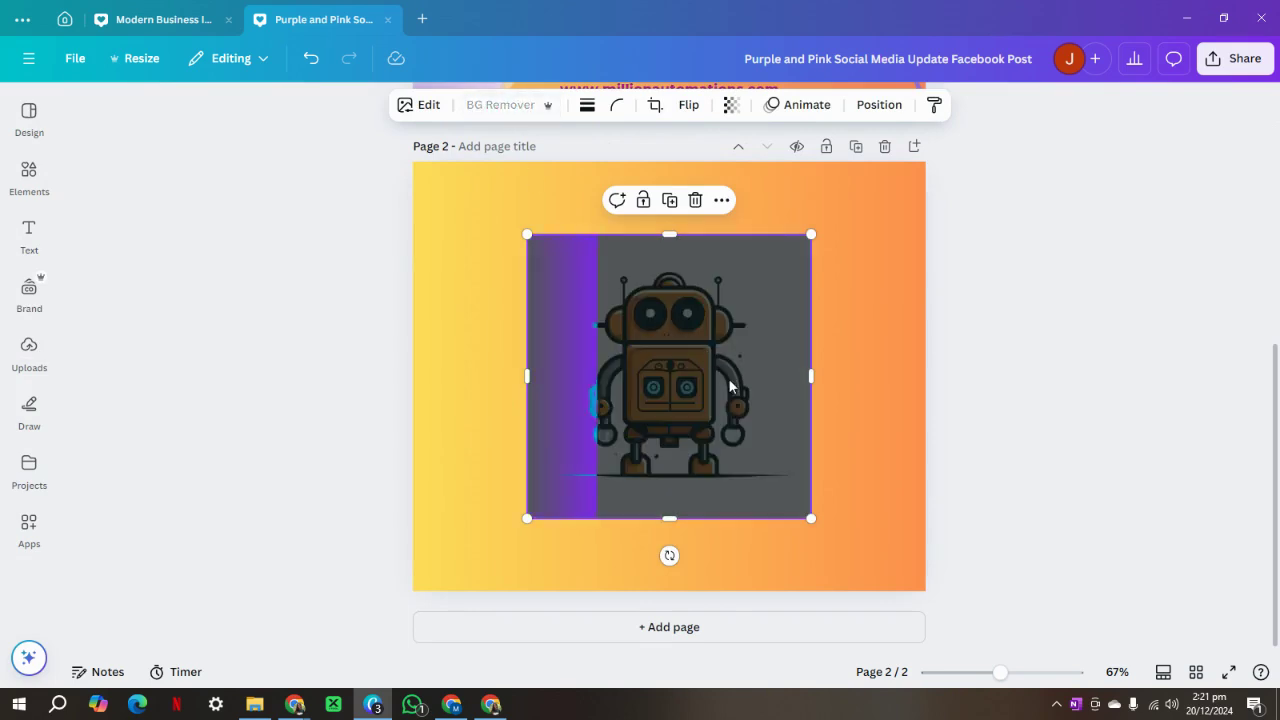
right_click(660, 341)
left_click(731, 206)
scroll(763, 471, "up", 4)
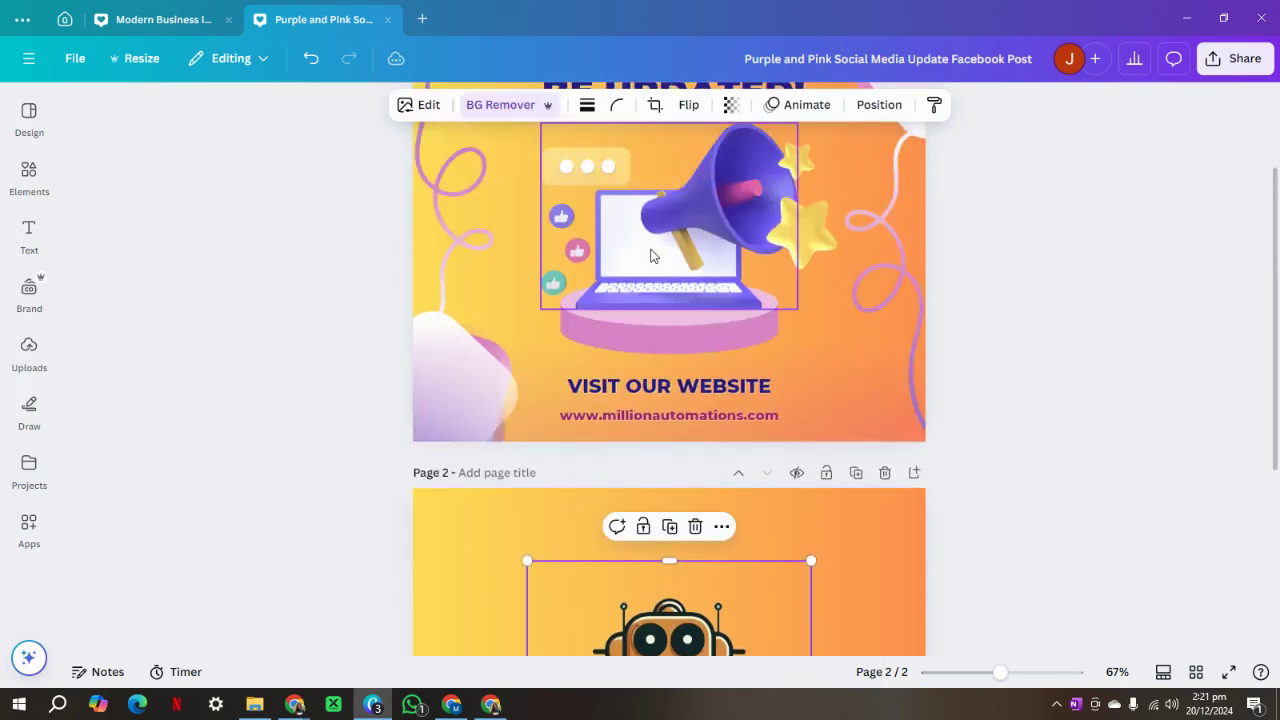
left_click(650, 256)
scroll(676, 365, "up", 3)
left_click(697, 492)
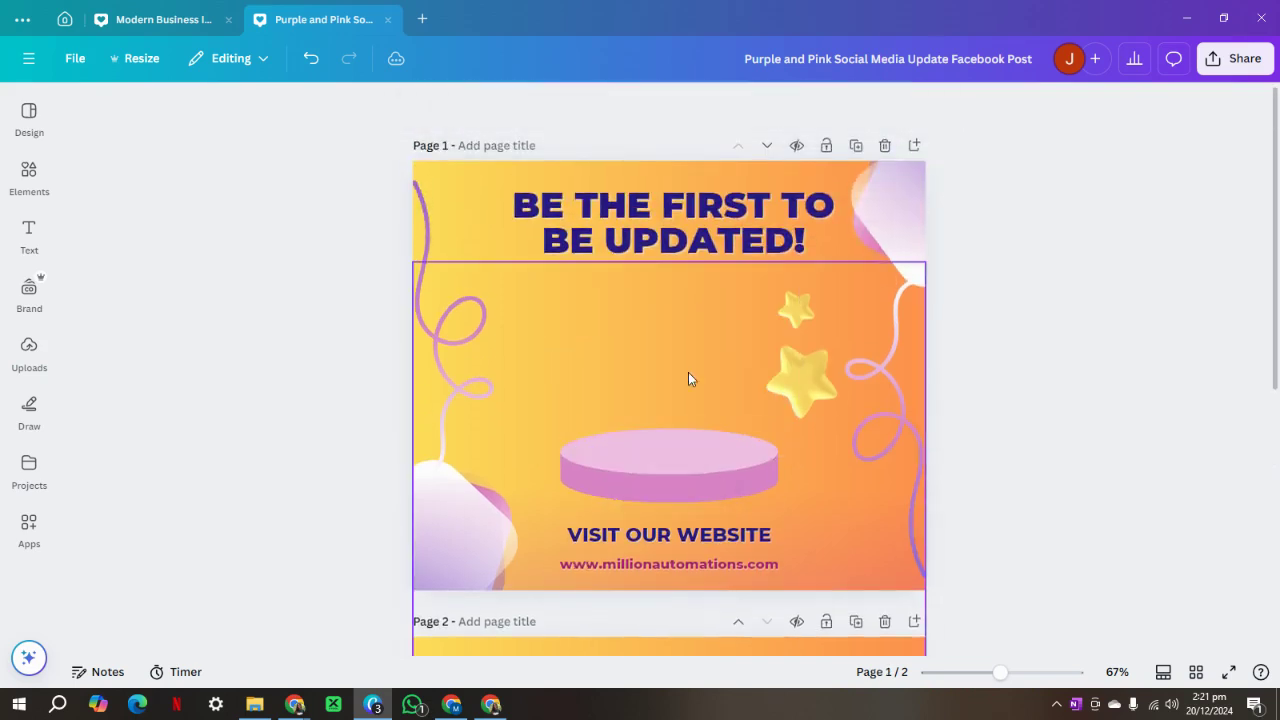
Paste the robot onto page 1, set it on the pink podium, and trim its edges.
left_click(673, 357)
key("ctrl+v")
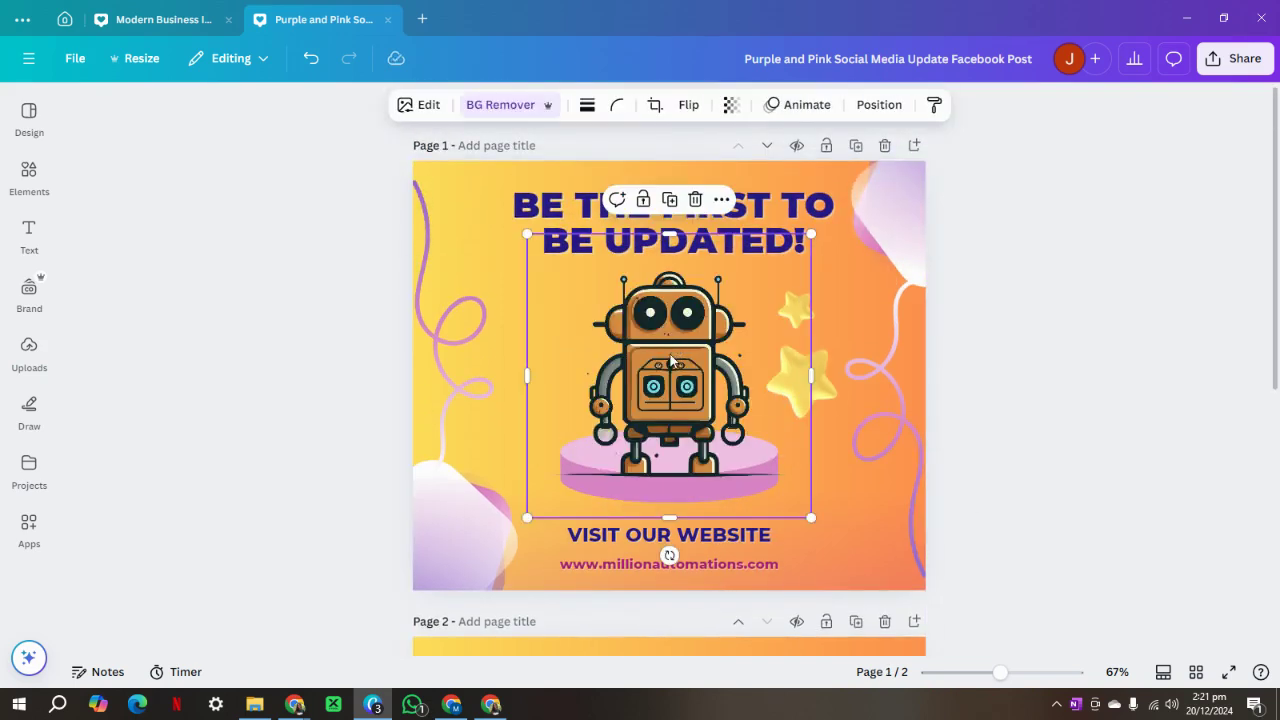
left_click_drag(673, 357, 674, 328)
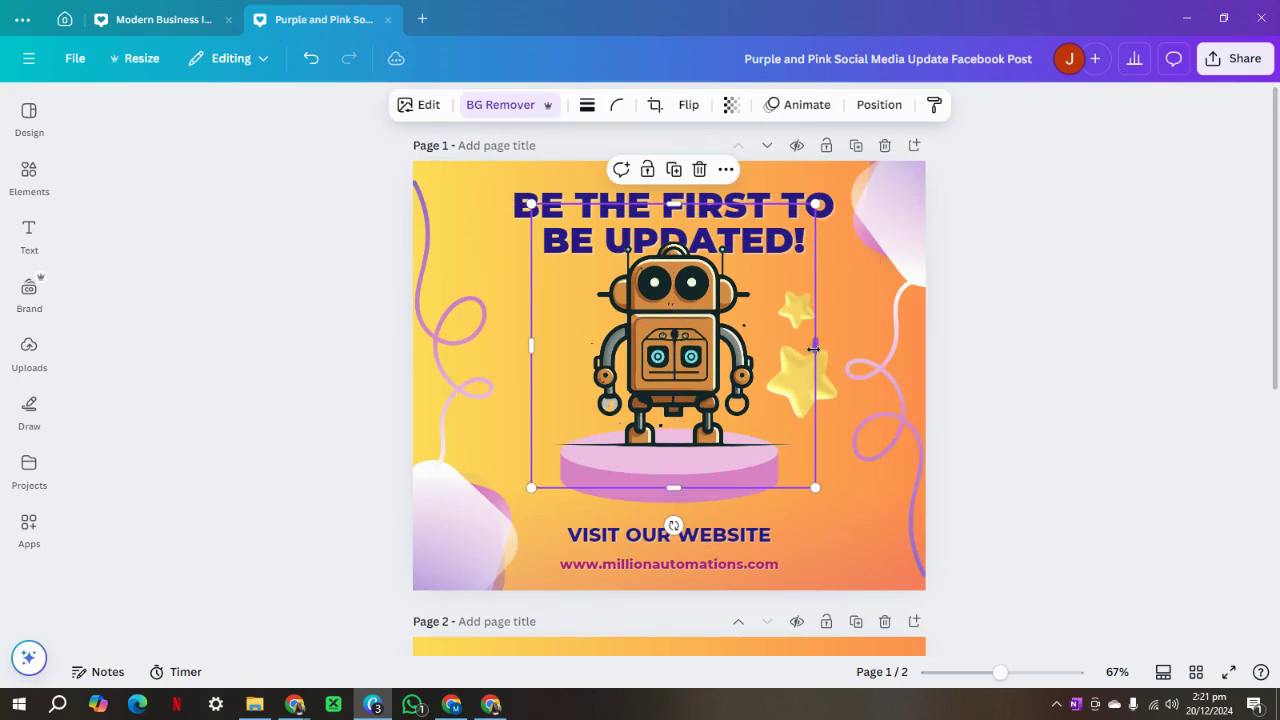
left_click_drag(814, 347, 772, 348)
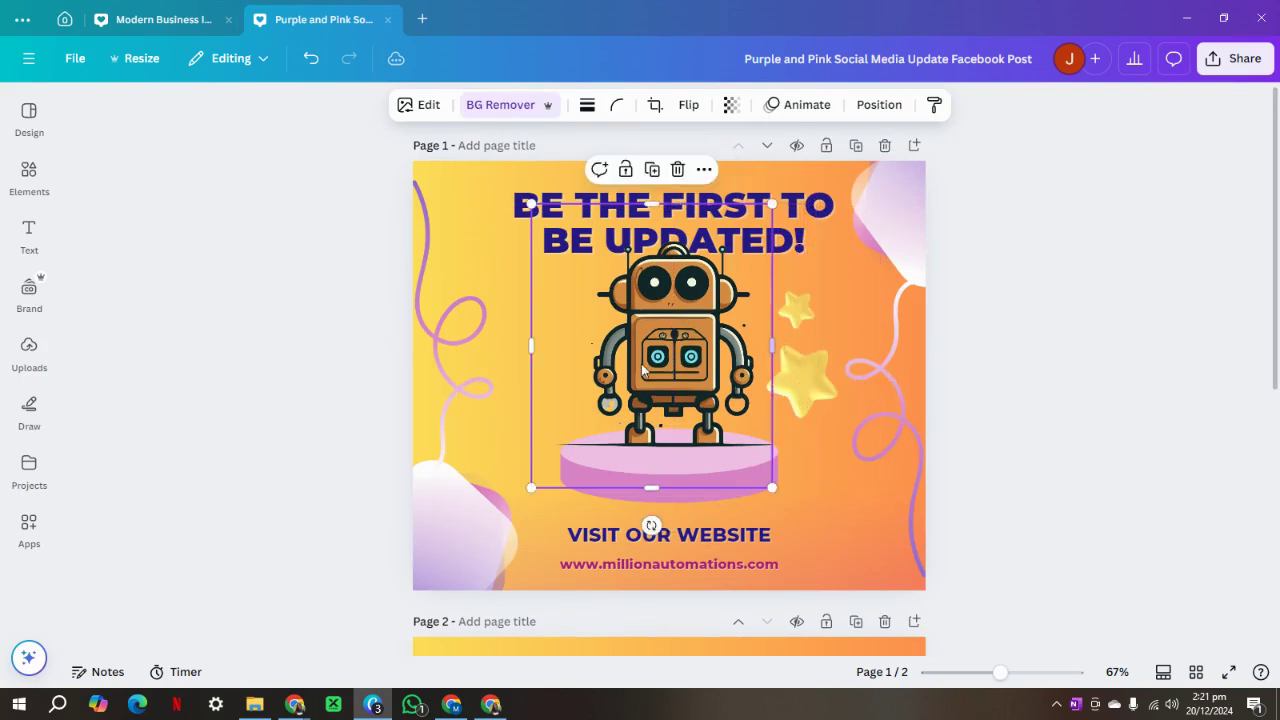
left_click_drag(533, 345, 560, 345)
left_click_drag(674, 203, 668, 234)
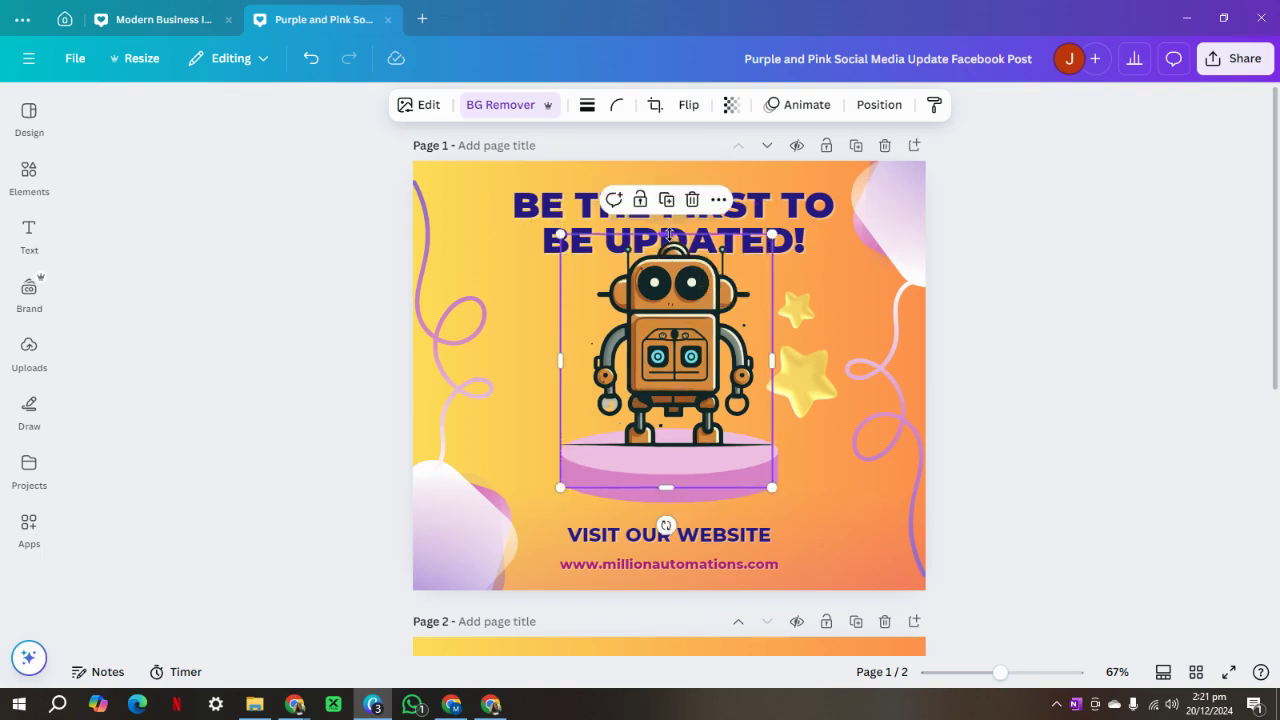
left_click(1125, 431)
left_click_drag(771, 225, 772, 213)
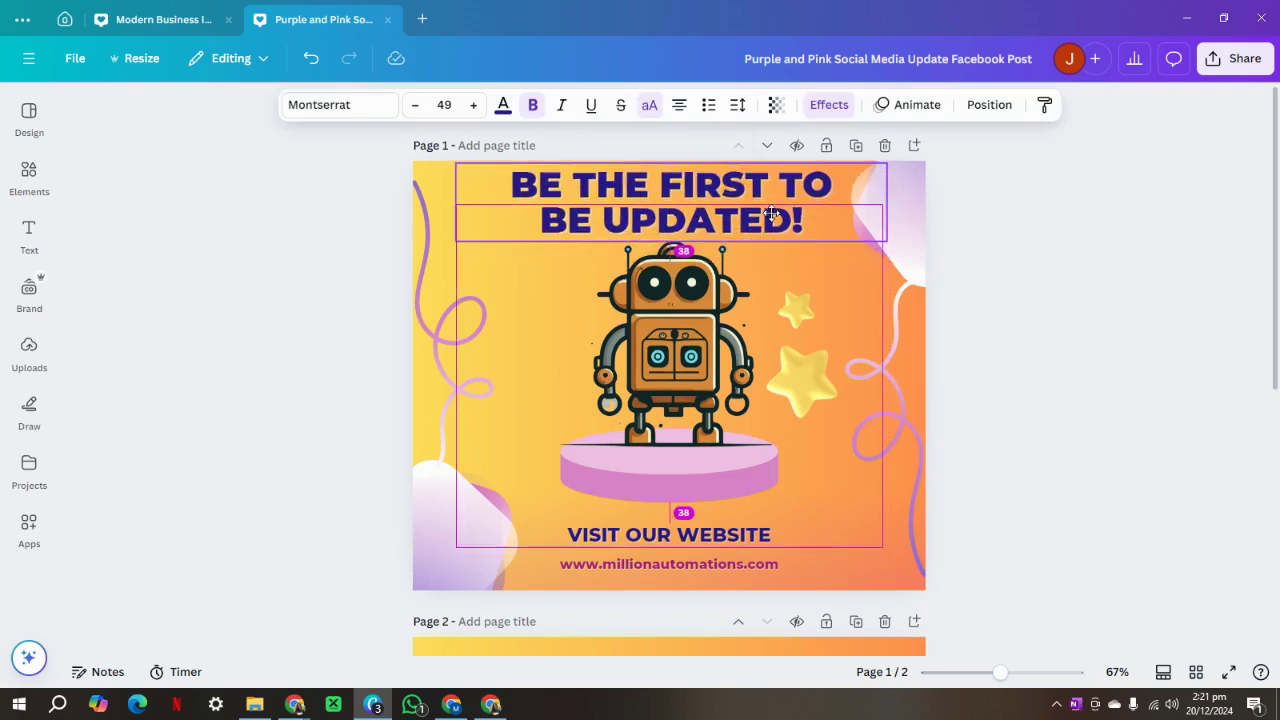
Replace the page 1 headline text with 'GROW YOUR BUSINESS WITH US!'.
left_click(1118, 307)
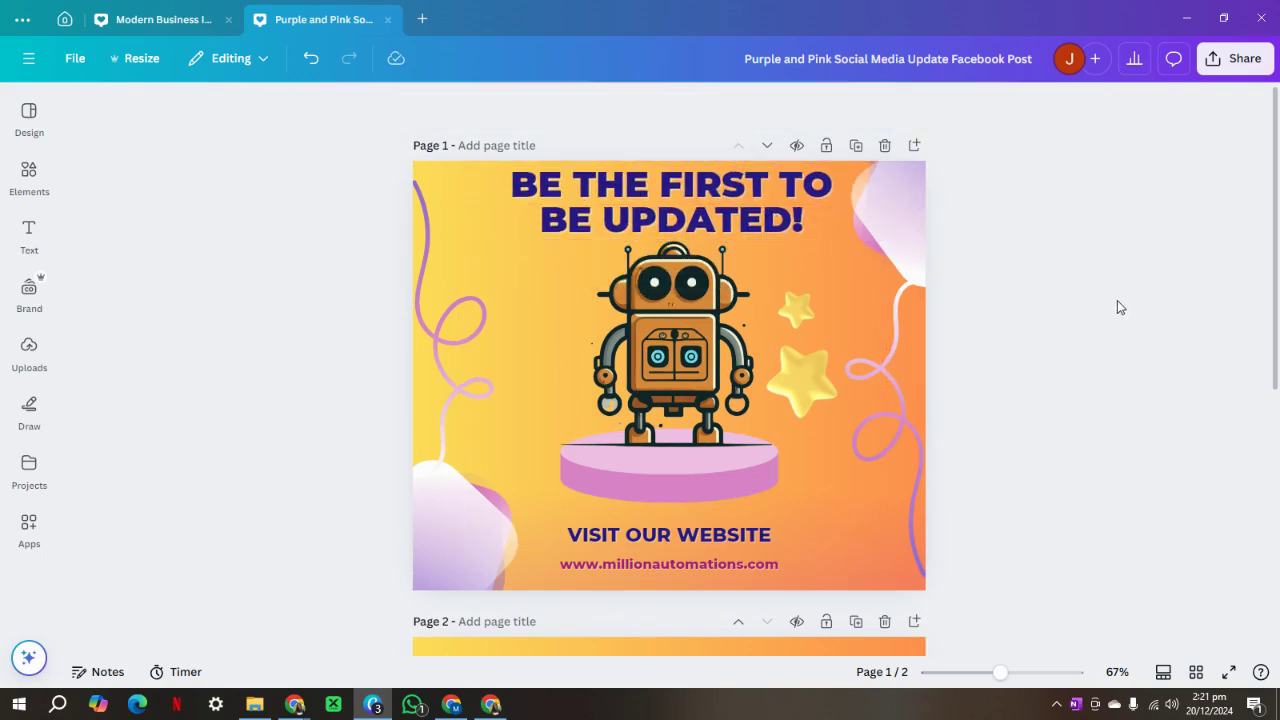
triple_click(712, 207)
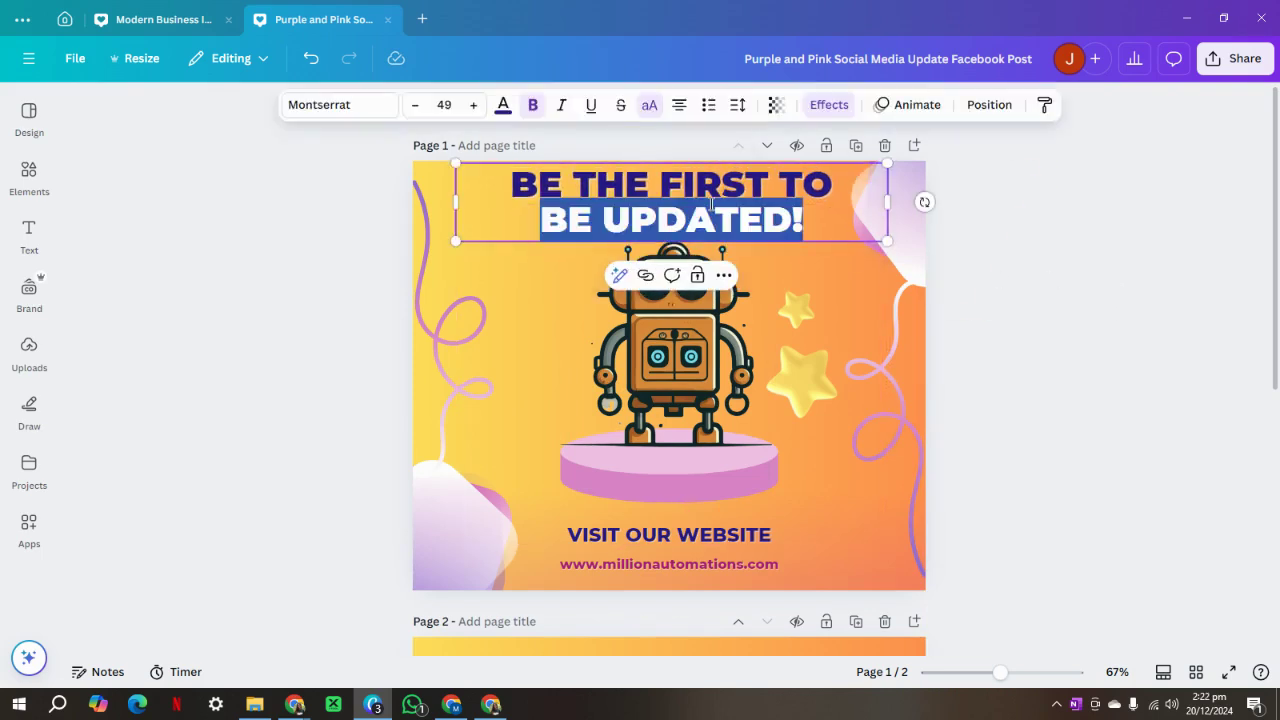
left_click(811, 216)
left_click_drag(811, 220, 509, 172)
type("GROW")
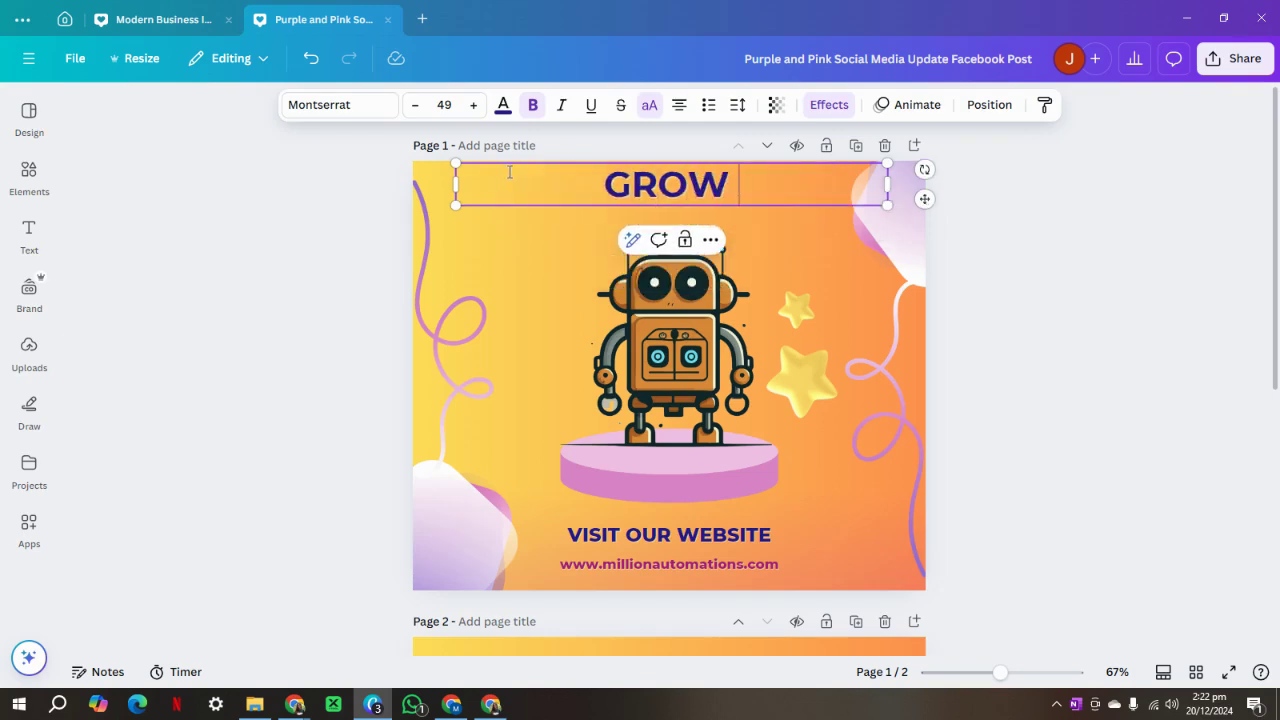
type(" YOUR BUSIN")
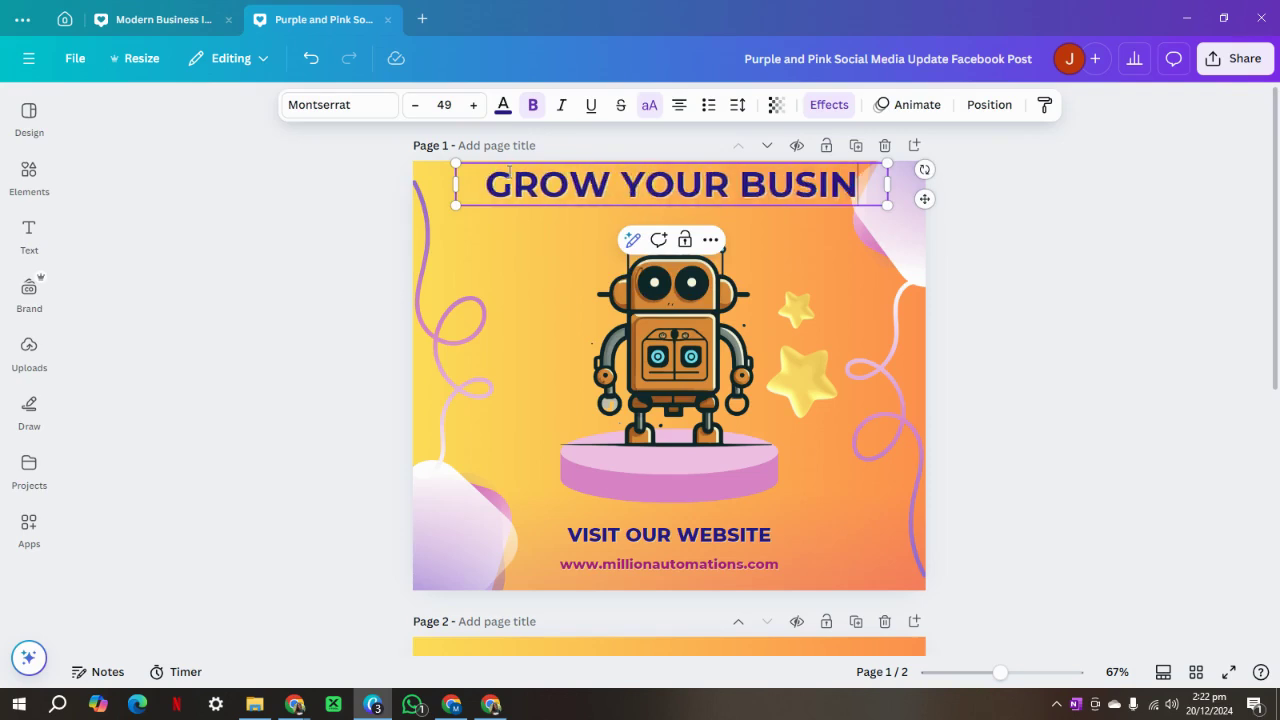
type("ESS WITJ")
key("BackSpace")
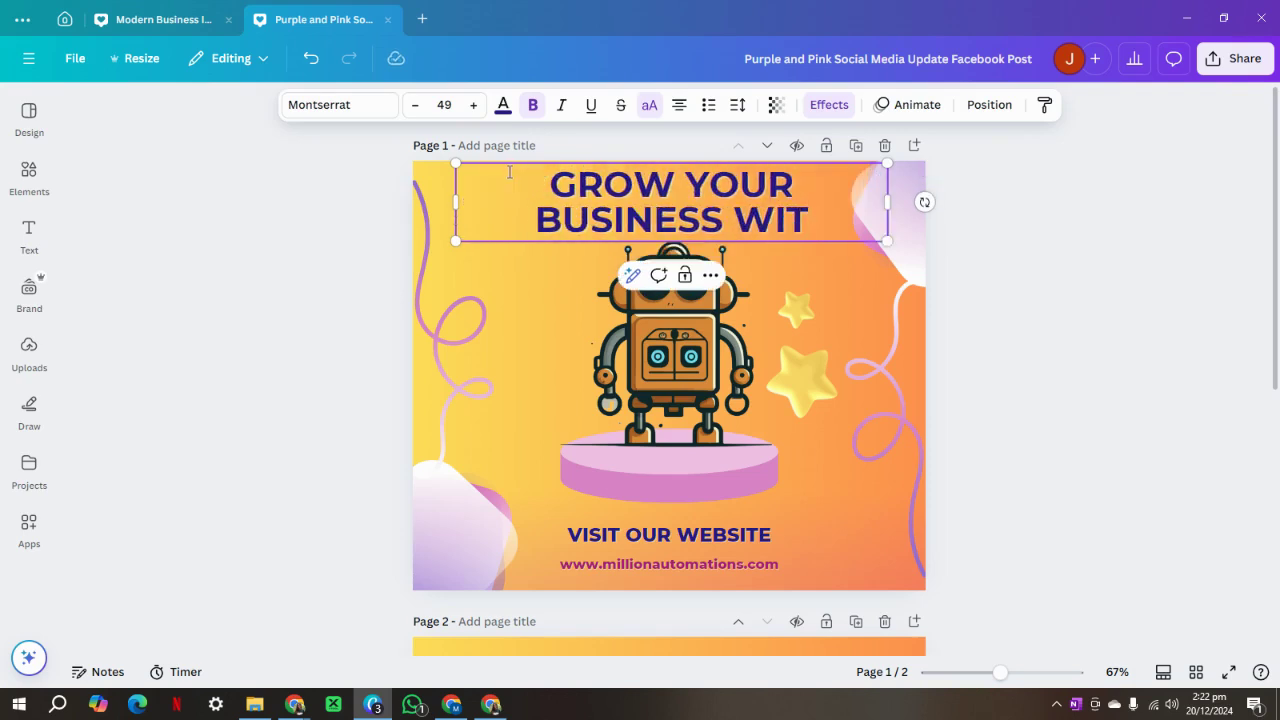
type("H US!")
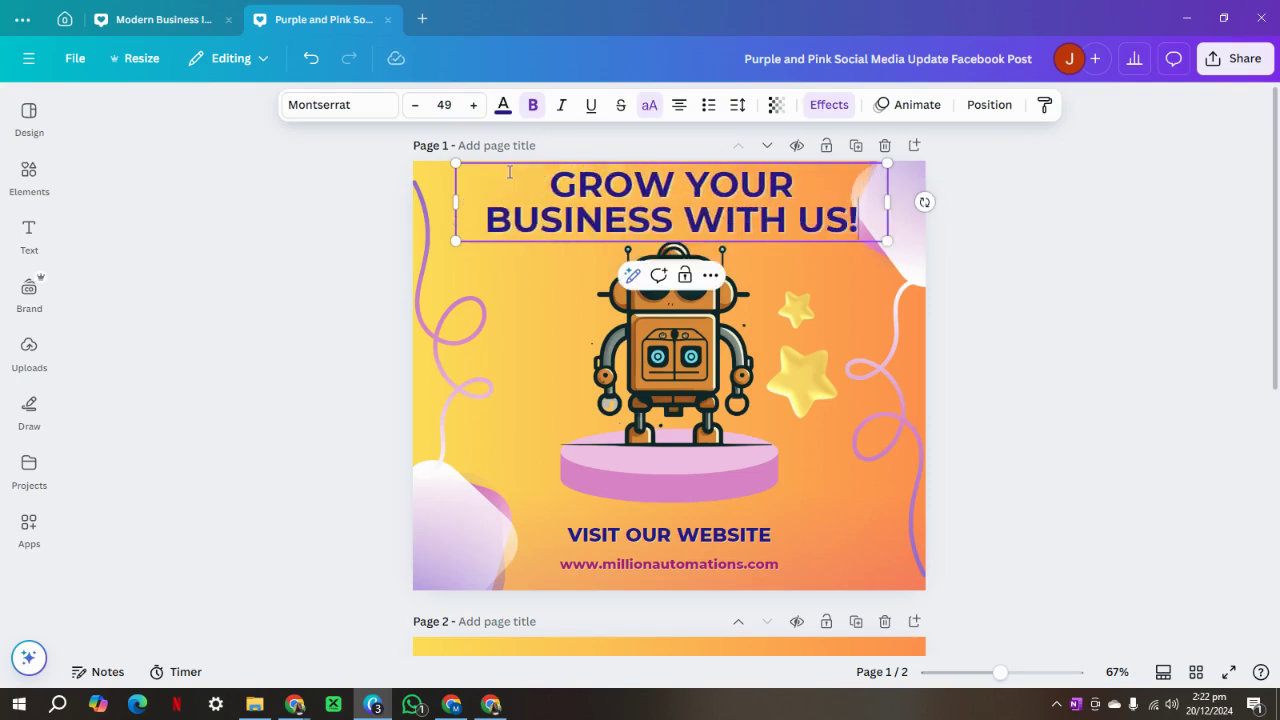
Change the headline font to Roca Two.
left_click(330, 104)
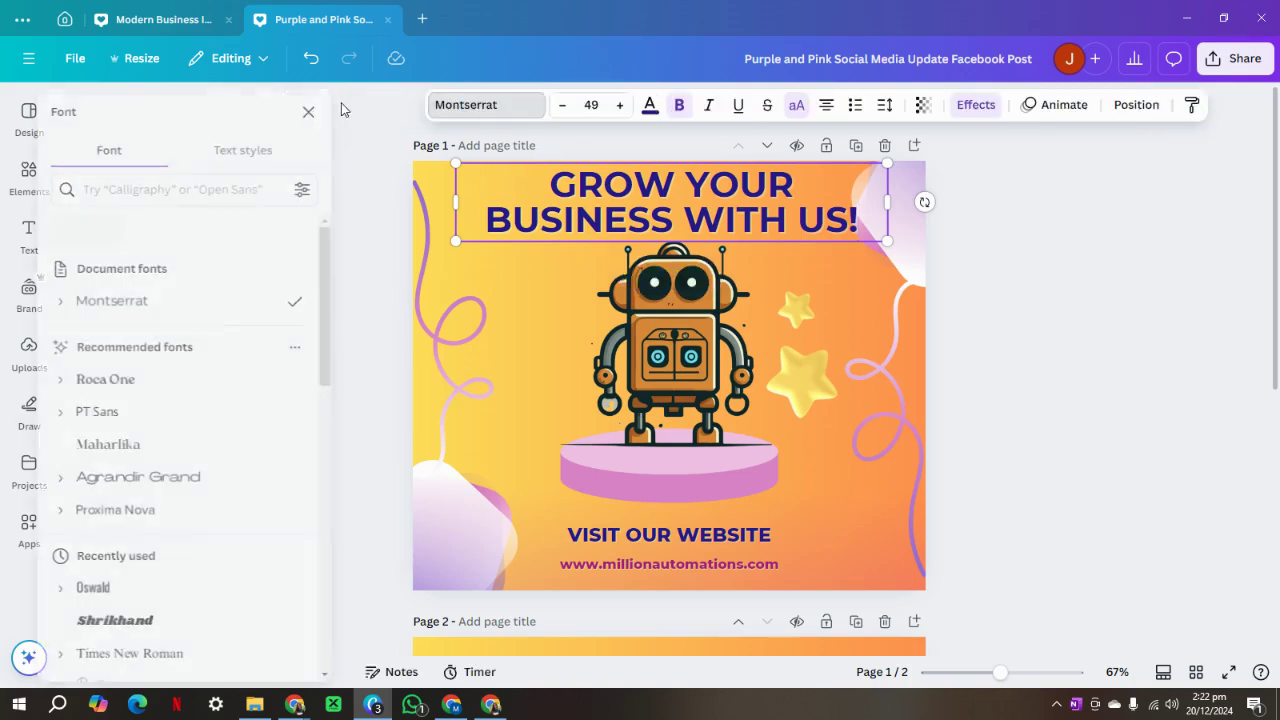
left_click(143, 391)
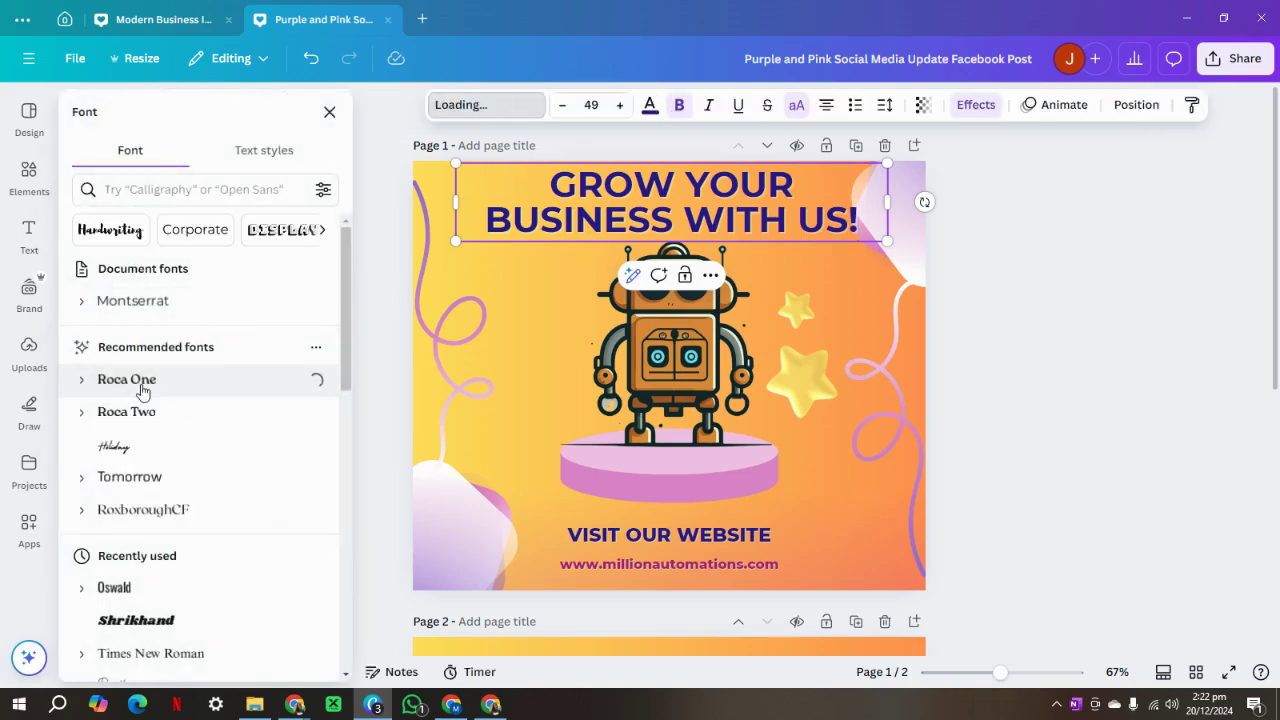
left_click(127, 413)
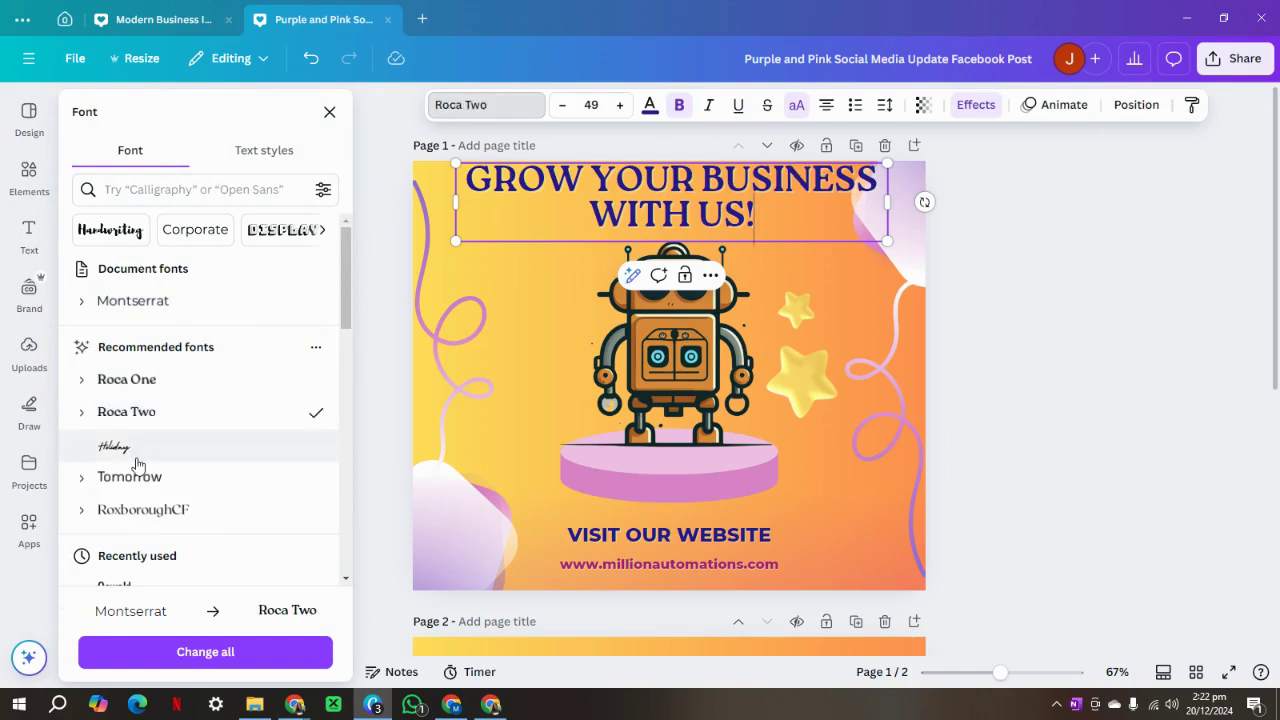
left_click(129, 447)
left_click(165, 417)
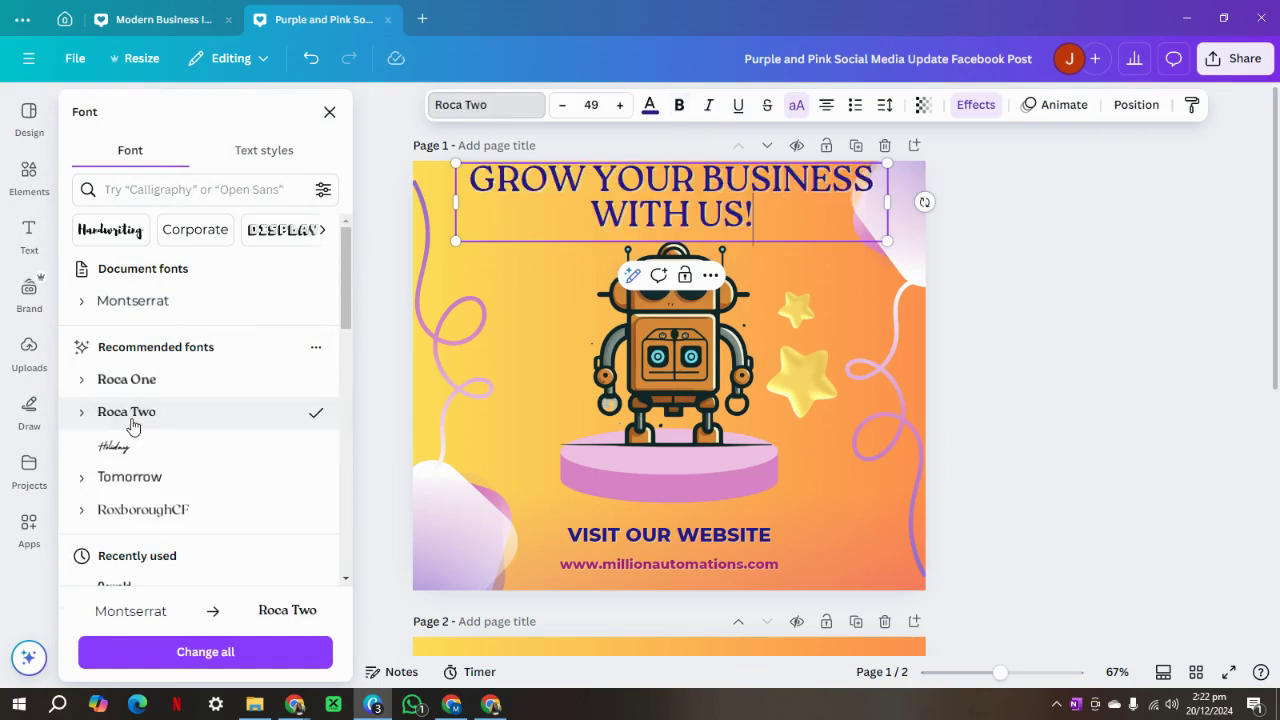
left_click(680, 106)
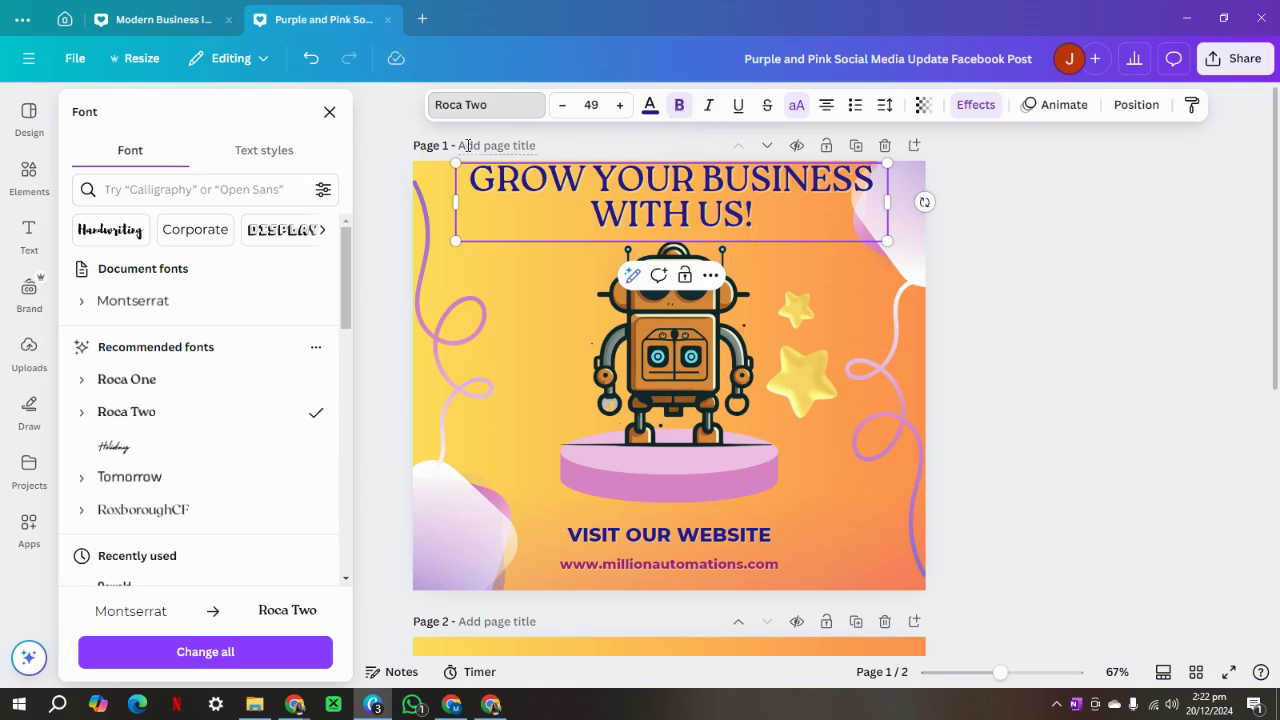
left_click(329, 111)
left_click(1092, 416)
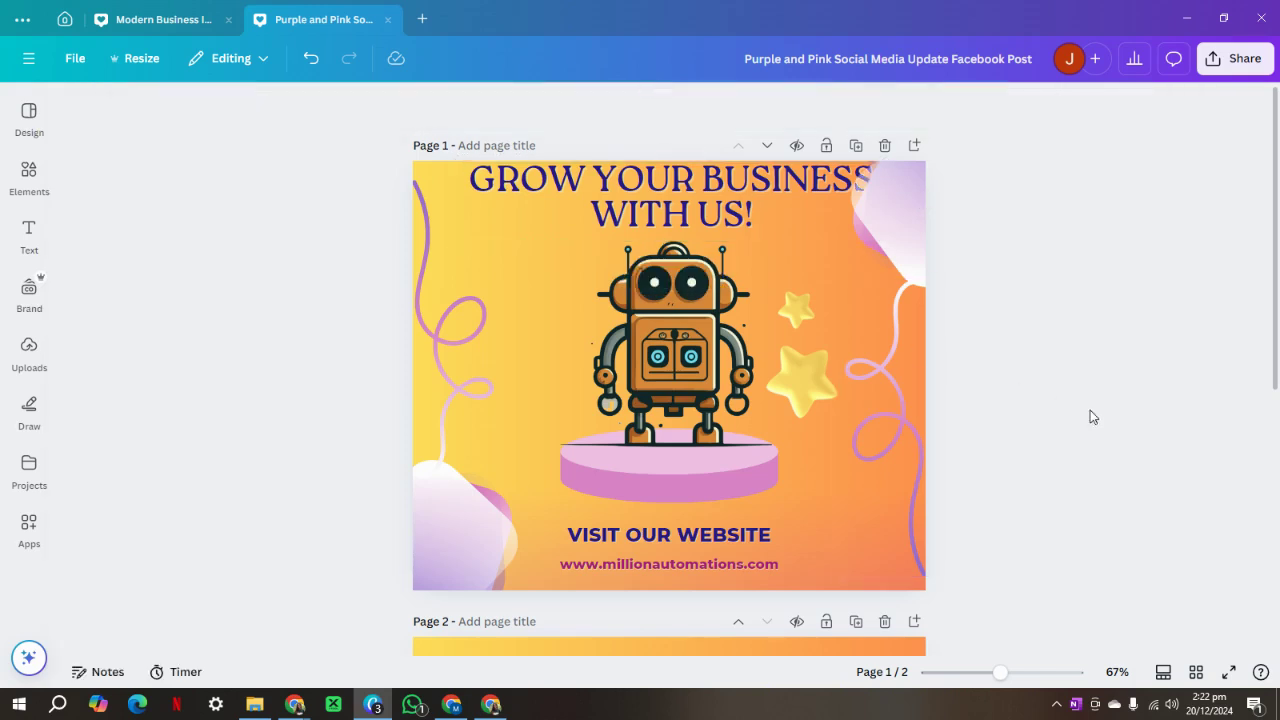
Delete the extra second page and download the design as a JPG.
left_click(884, 624)
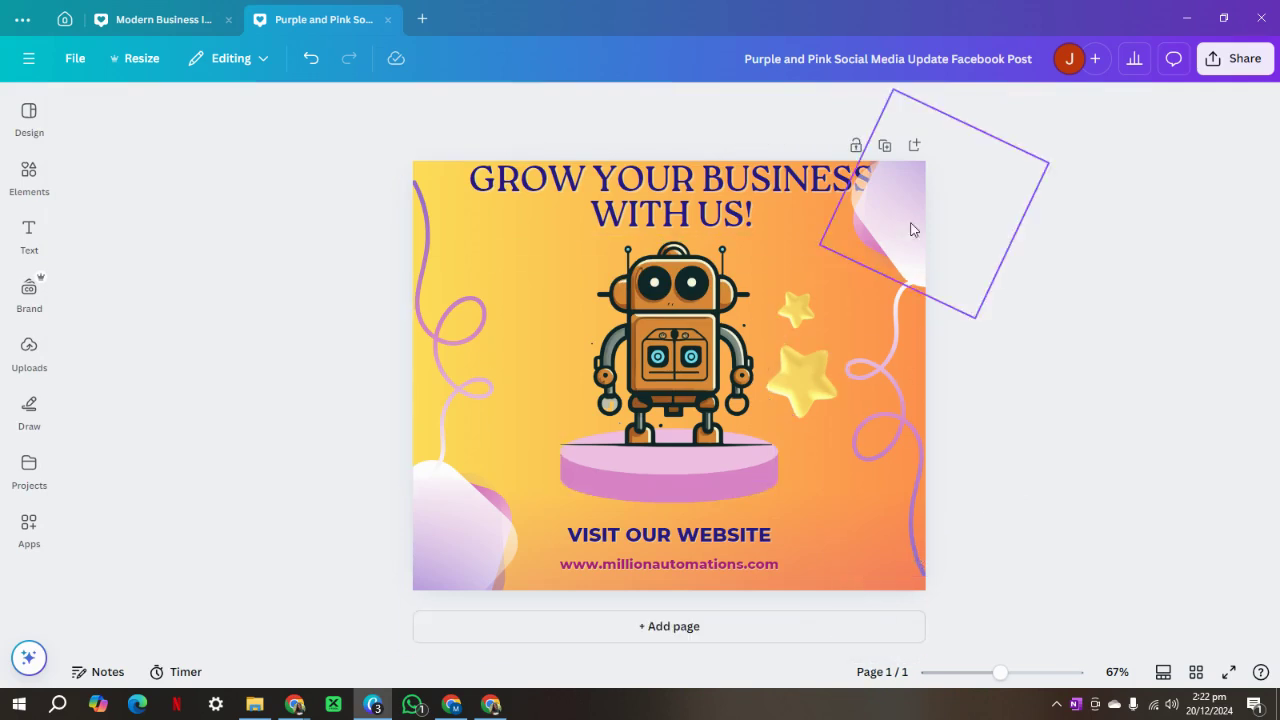
left_click(1236, 58)
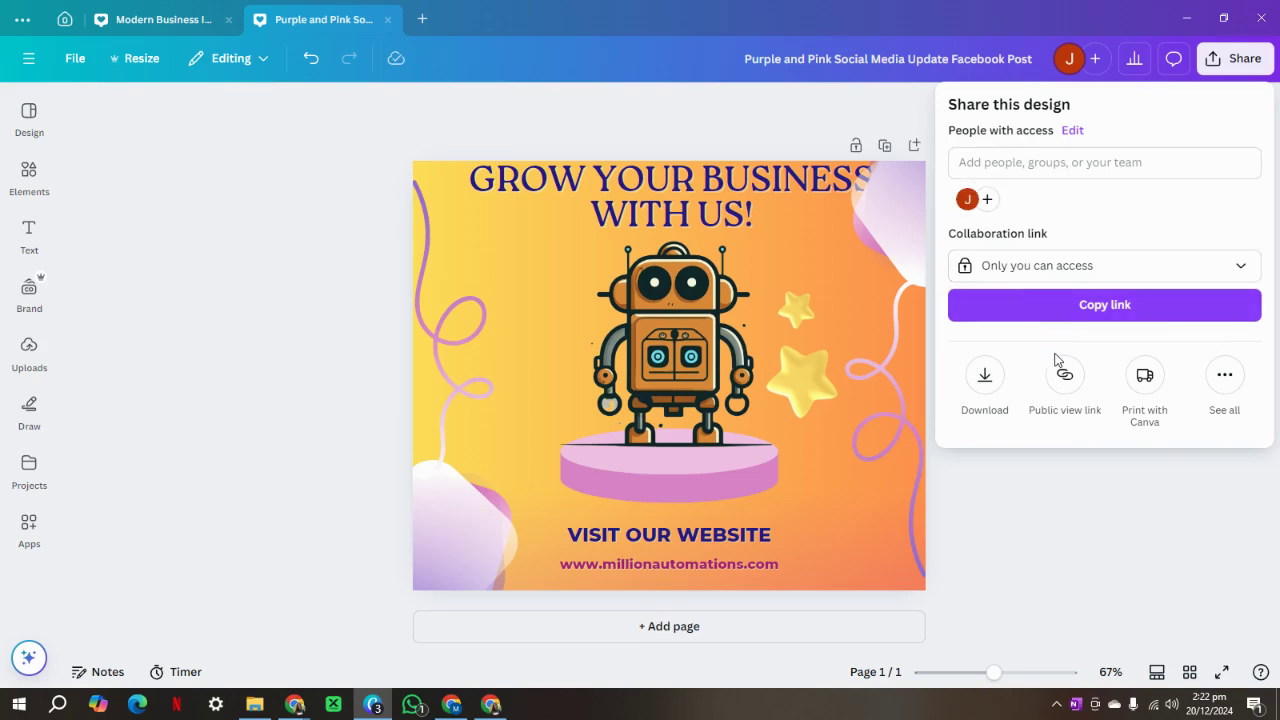
left_click(986, 376)
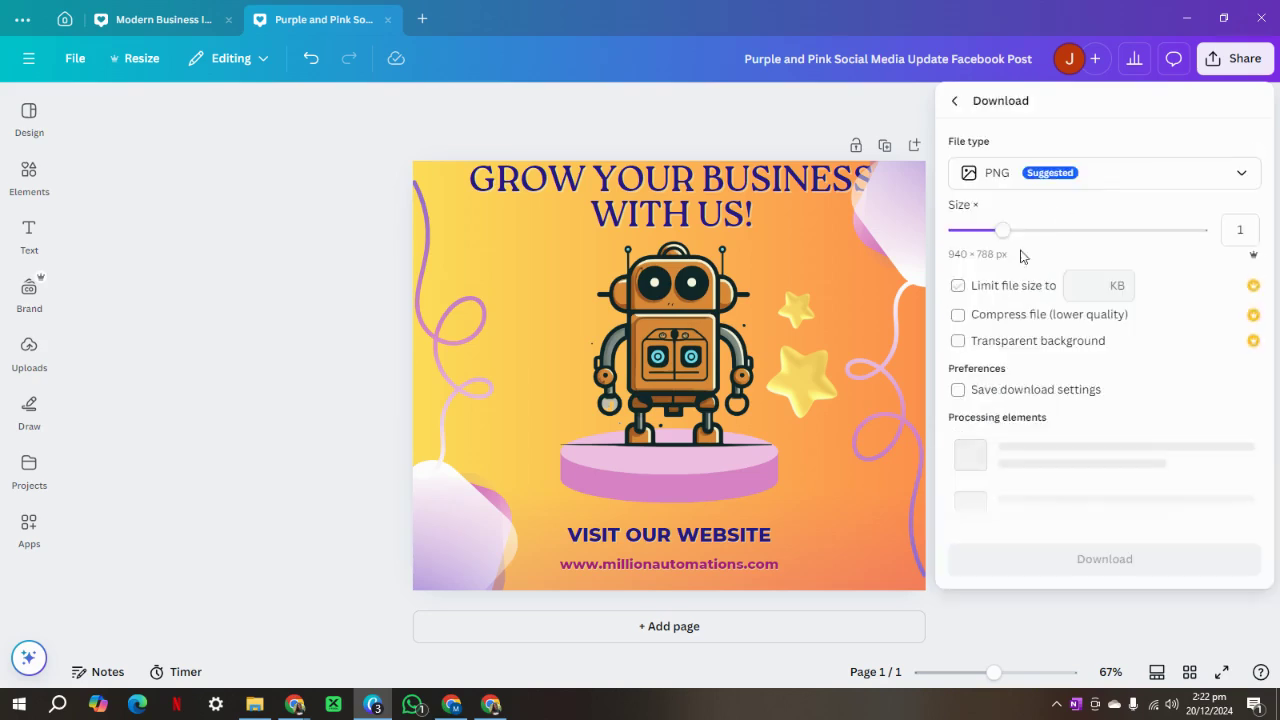
left_click(1086, 175)
left_click(1050, 224)
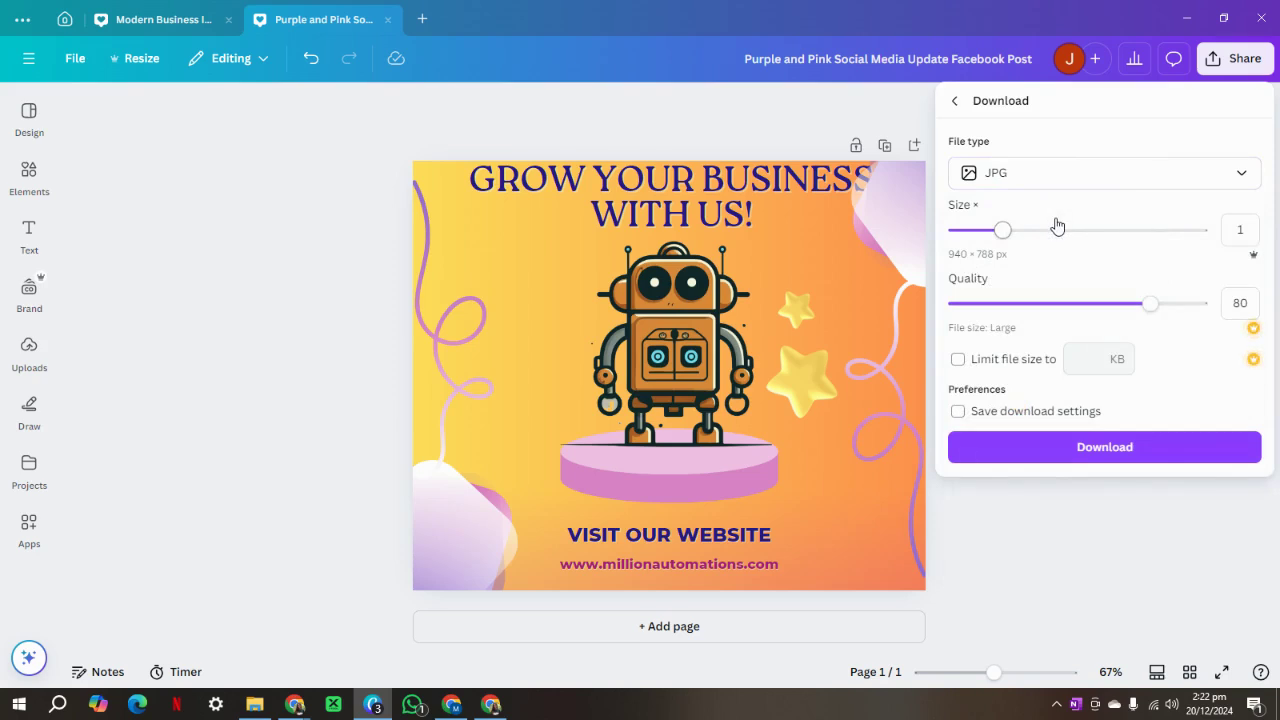
left_click(1112, 458)
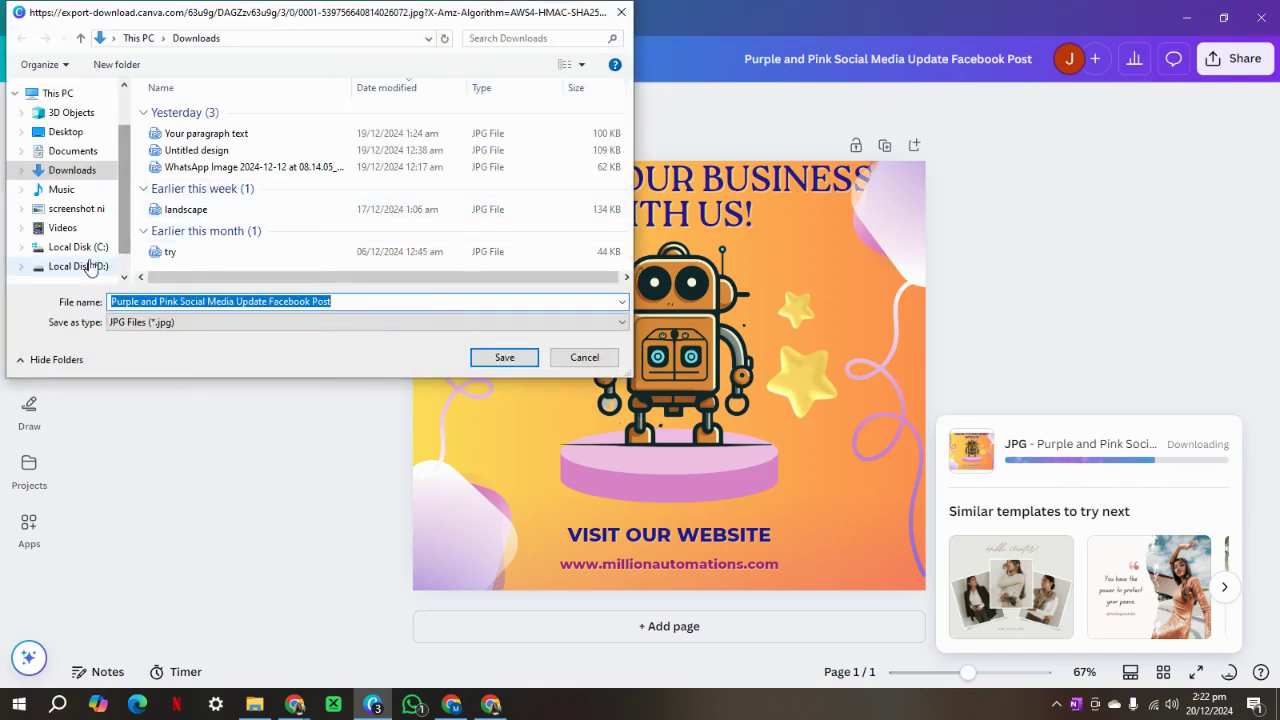
Save the JPG into D: > JIN CHROME DOWNLOADS > MA 25.
left_click(90, 267)
double_click(209, 130)
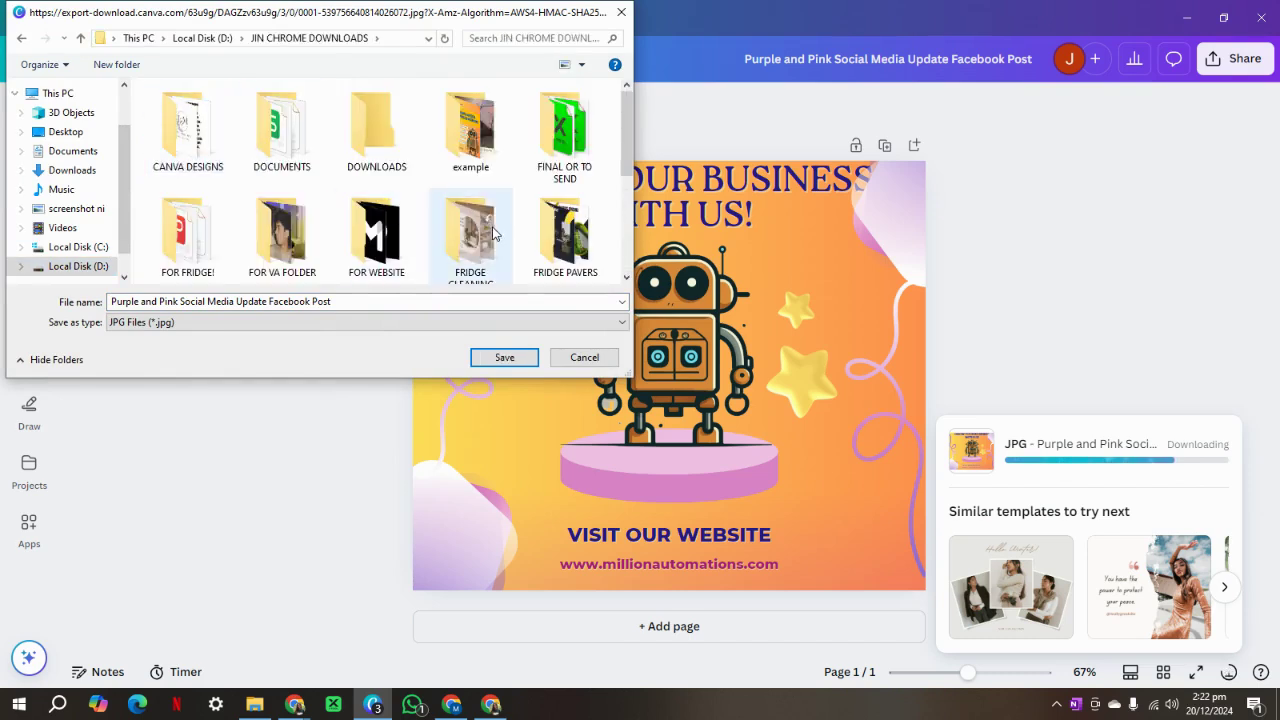
scroll(493, 233, "down", 5)
left_click(395, 150)
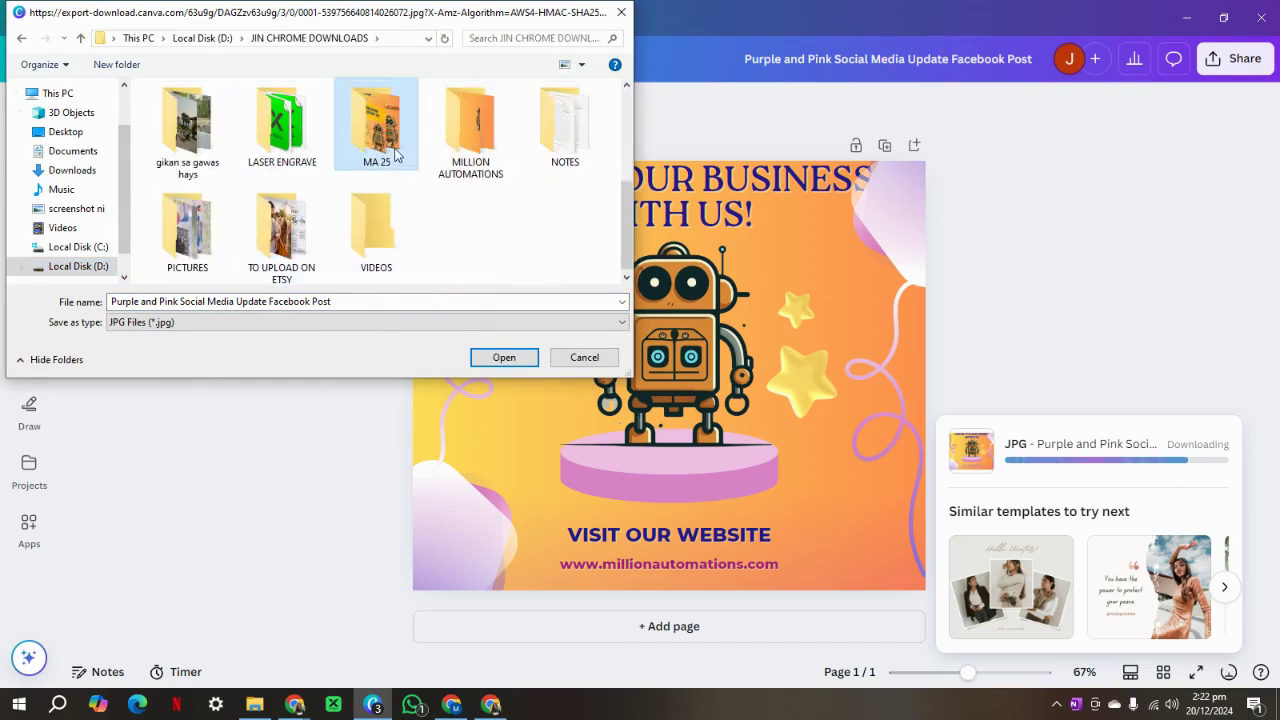
double_click(395, 150)
left_click(369, 301)
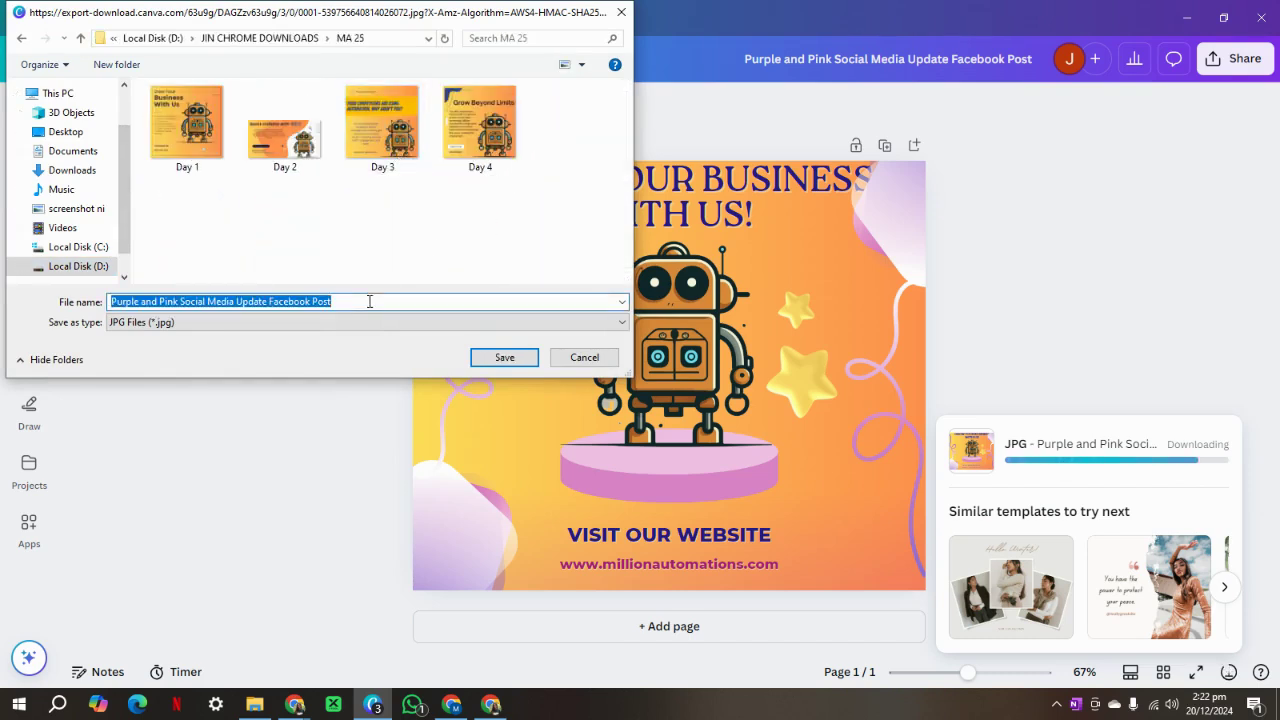
left_click(369, 301)
left_click(514, 364)
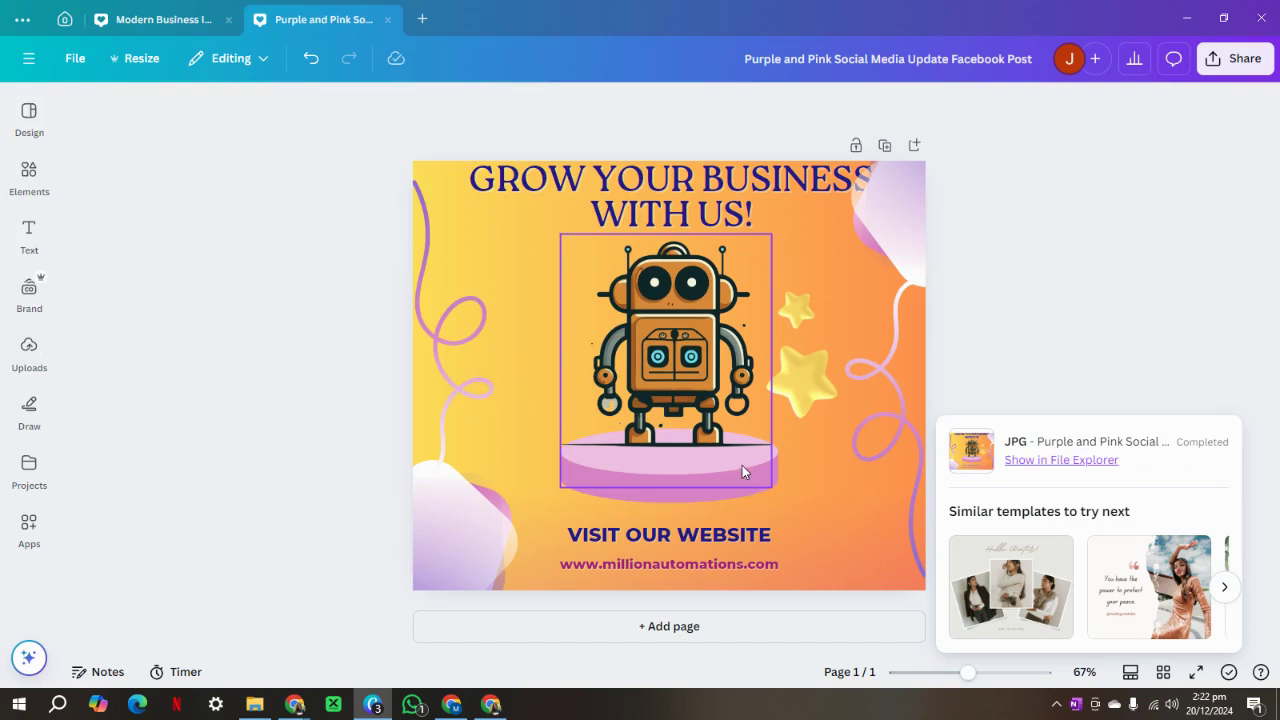
Dismiss the download-complete notice and return to the Canva home page.
left_click(1188, 393)
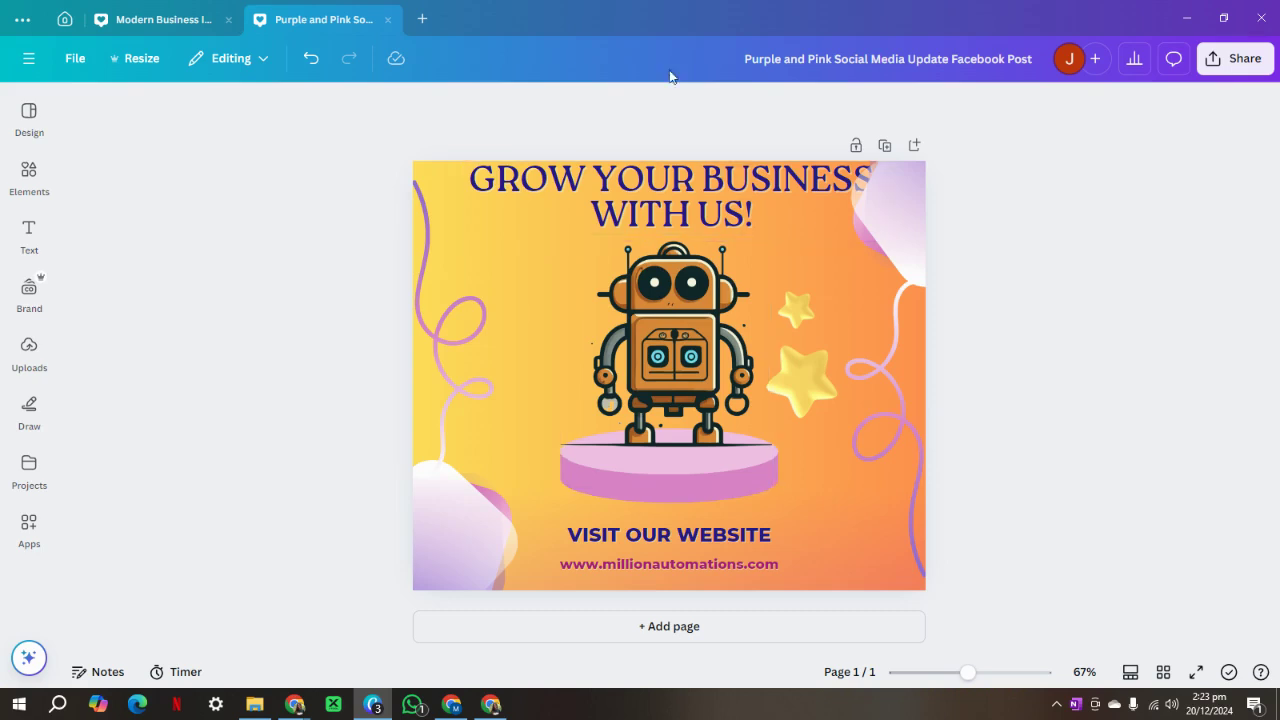
left_click(168, 20)
left_click(64, 19)
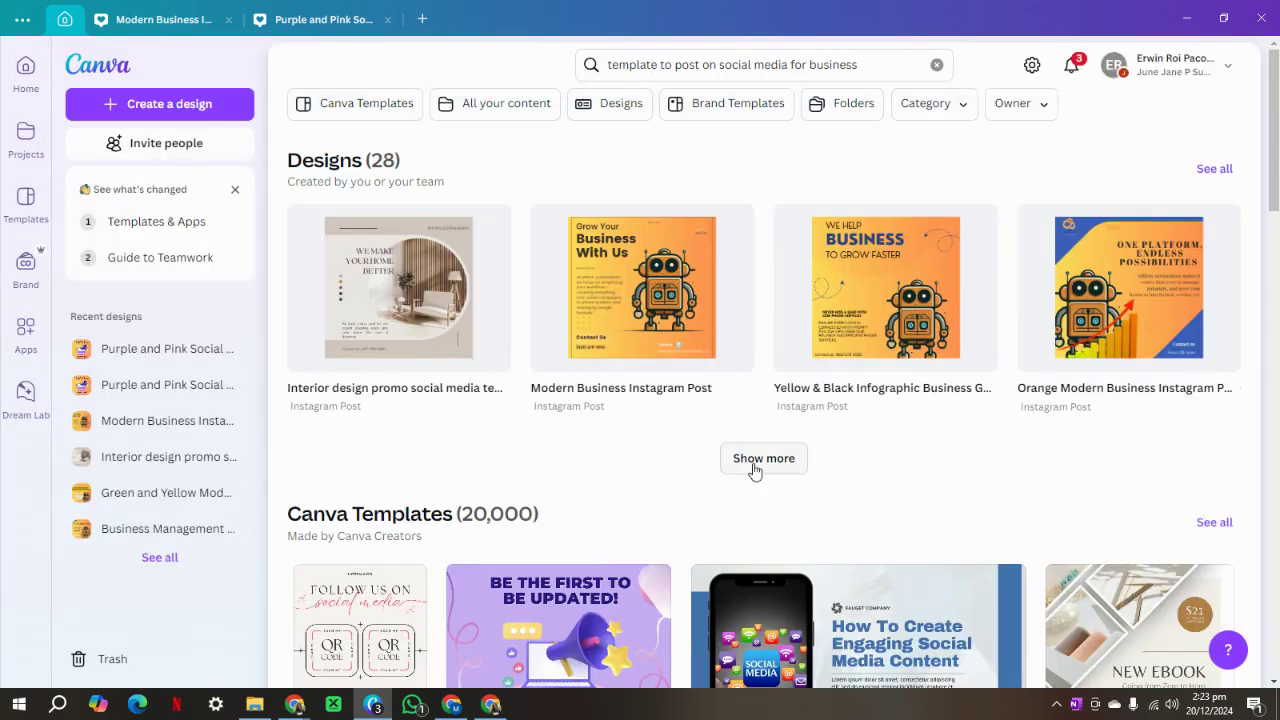
left_click(760, 458)
scroll(835, 482, "down", 3)
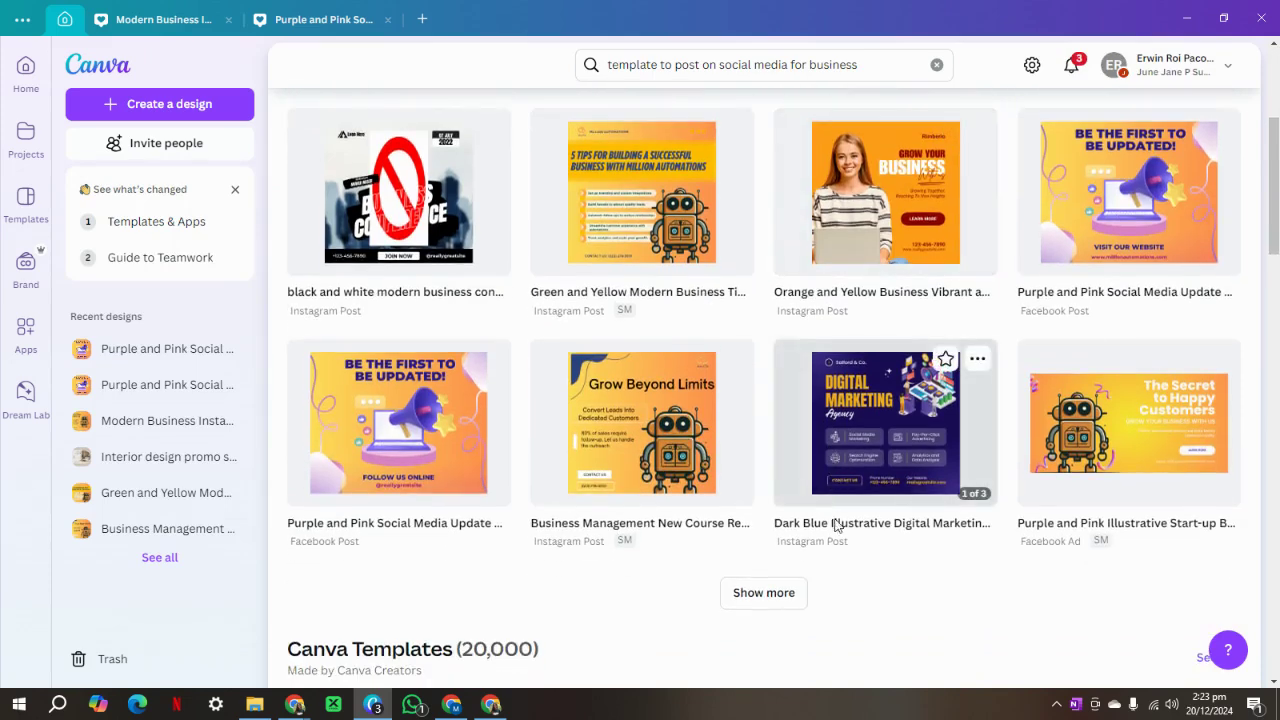
scroll(838, 527, "up", 4)
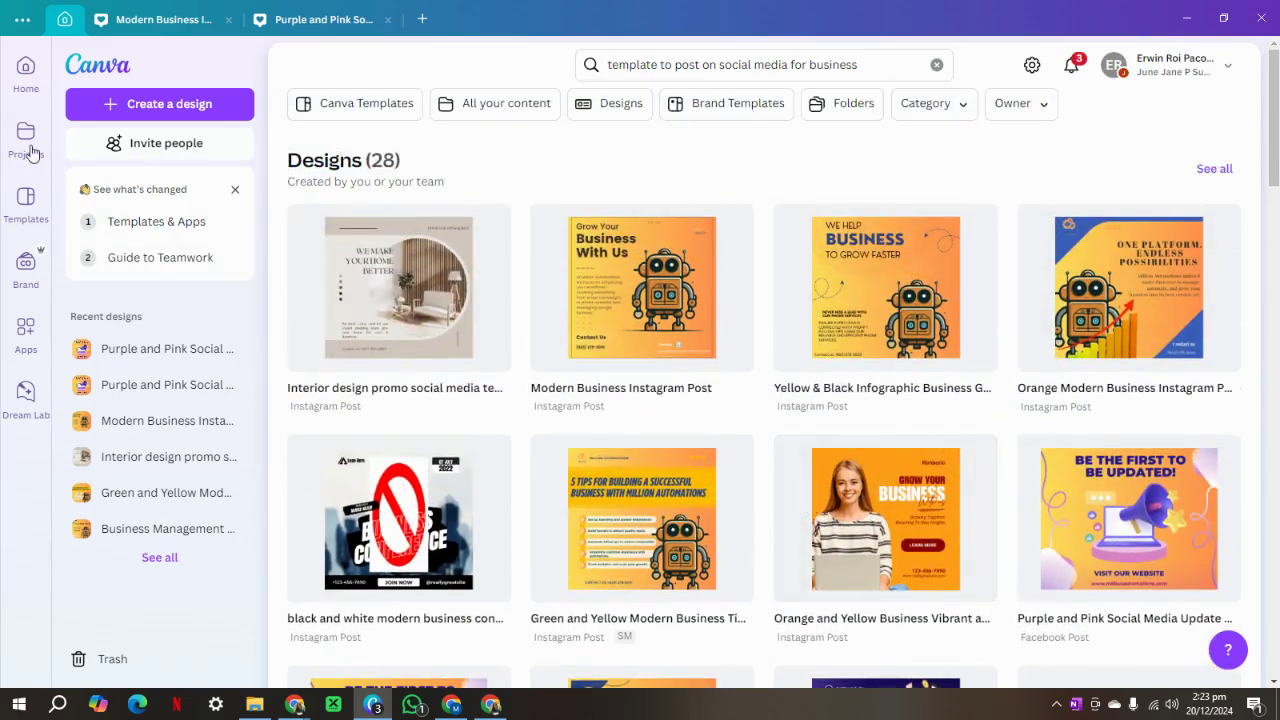
Open the SM folder under Projects, then bring the GoHighLevel dashboard forward.
left_click(26, 140)
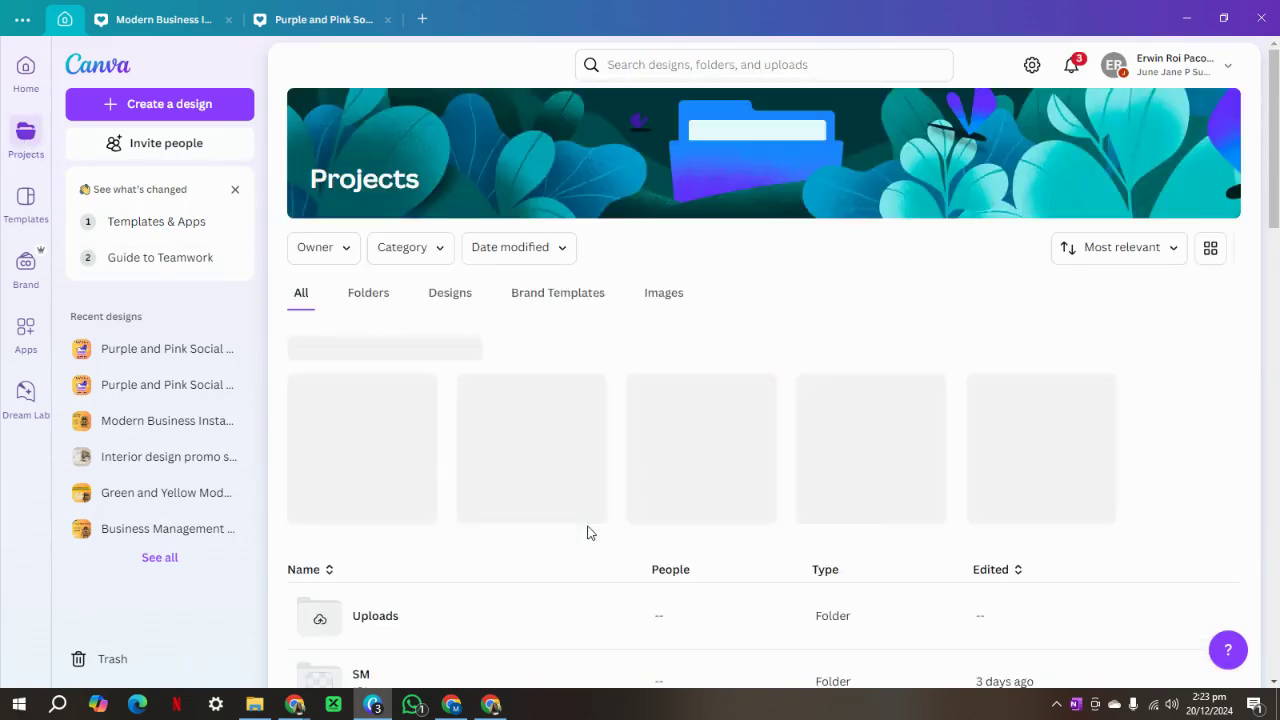
scroll(587, 533, "down", 3)
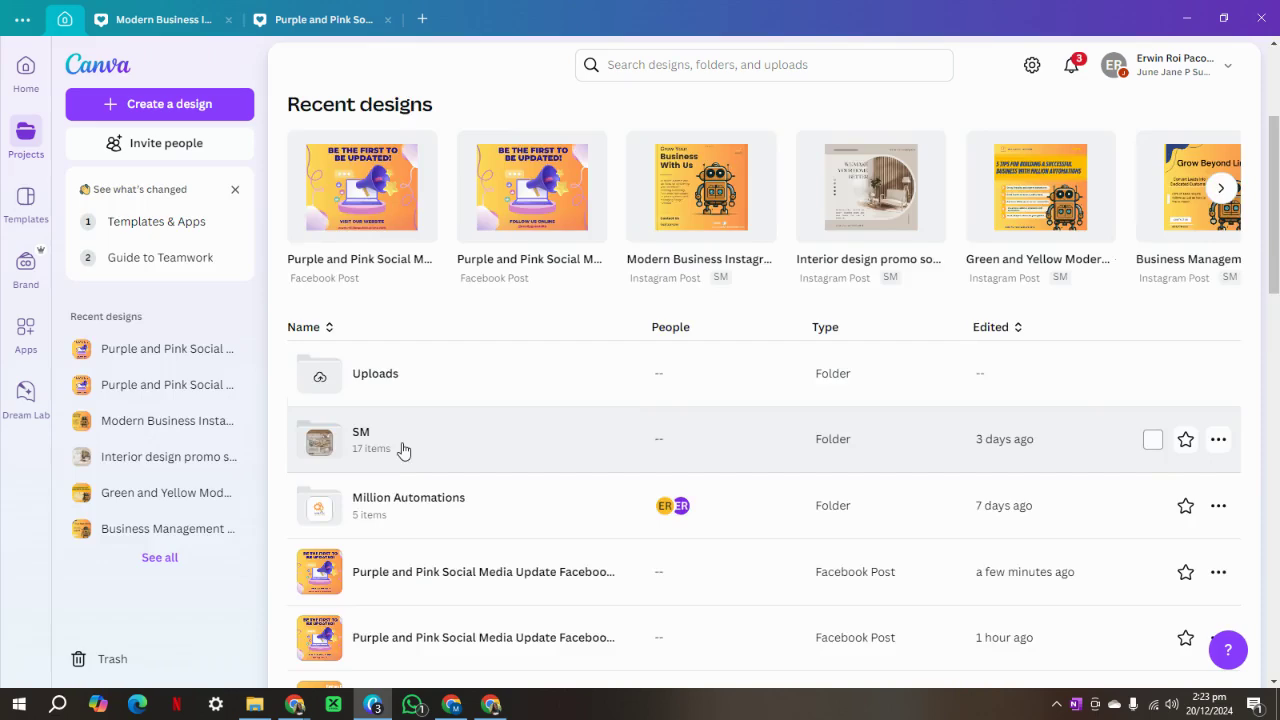
left_click(403, 449)
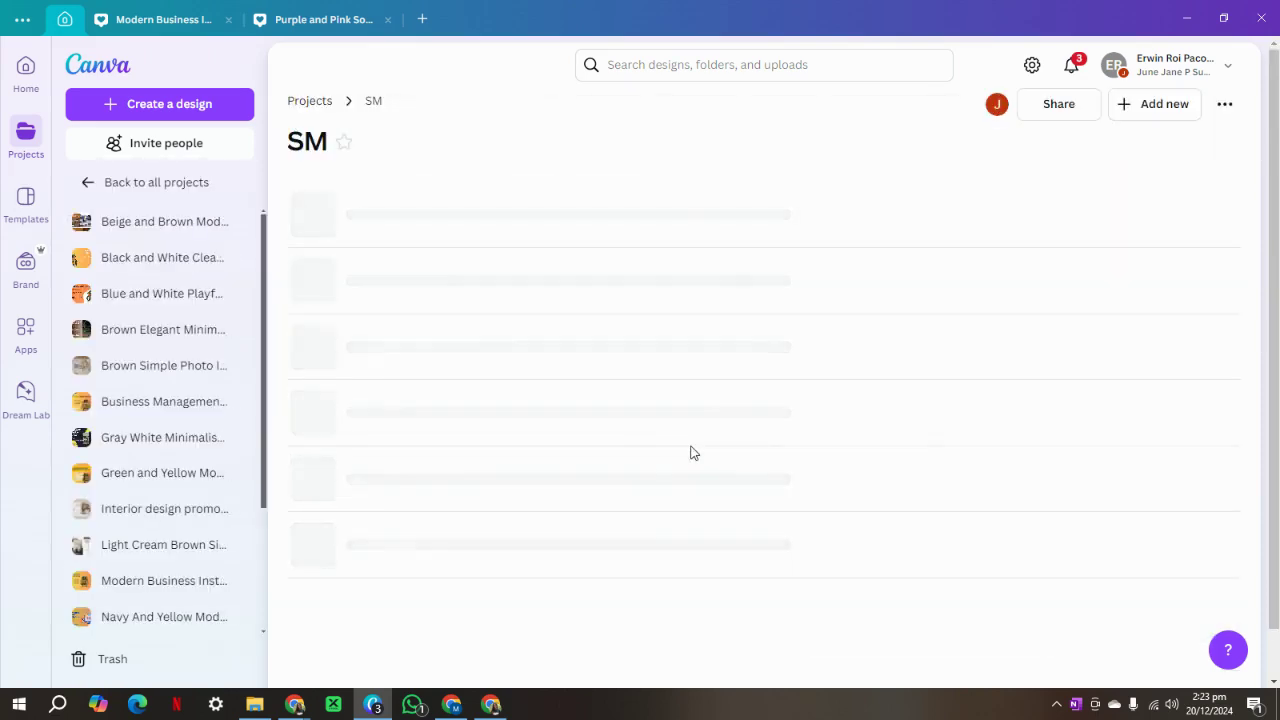
scroll(632, 451, "down", 6)
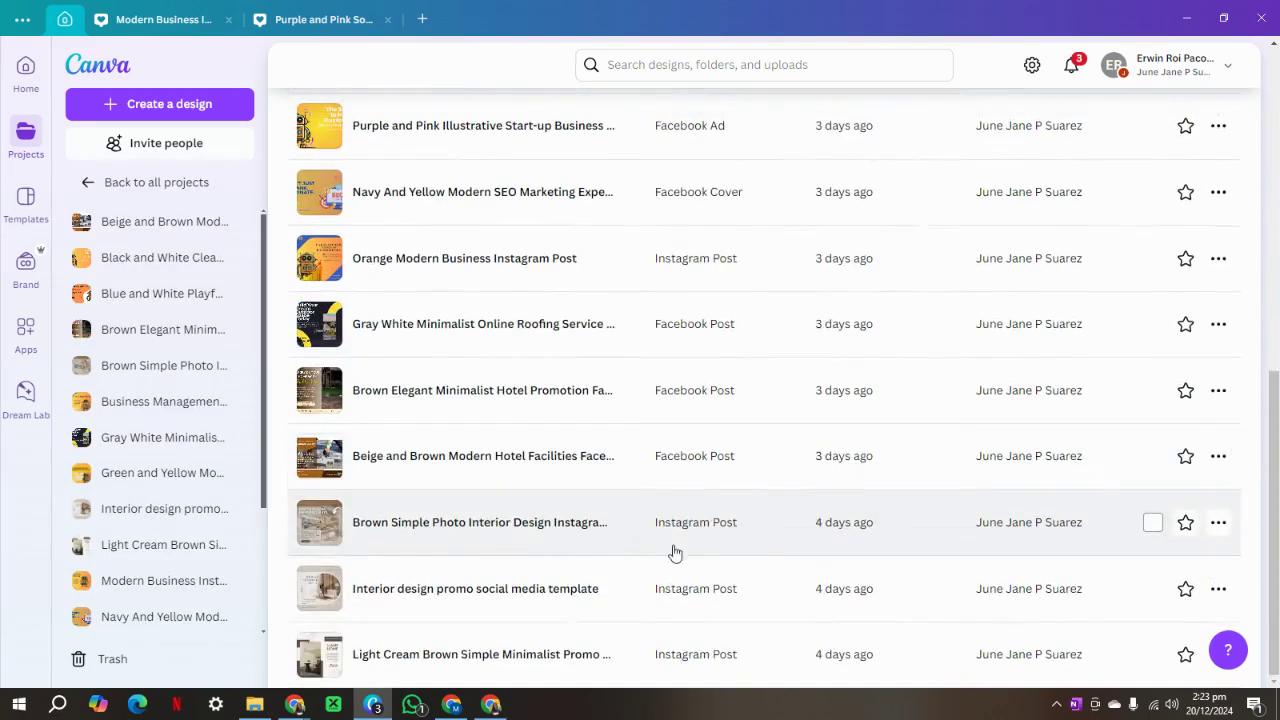
scroll(675, 552, "up", 6)
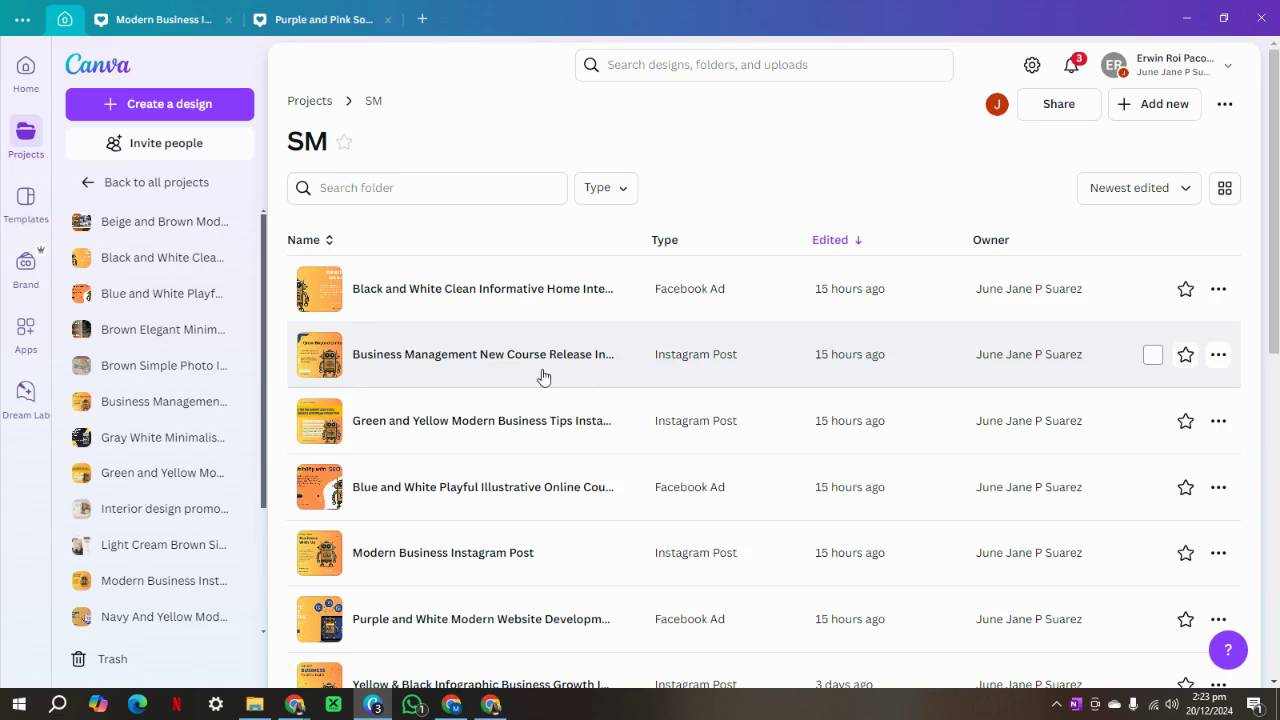
left_click(452, 704)
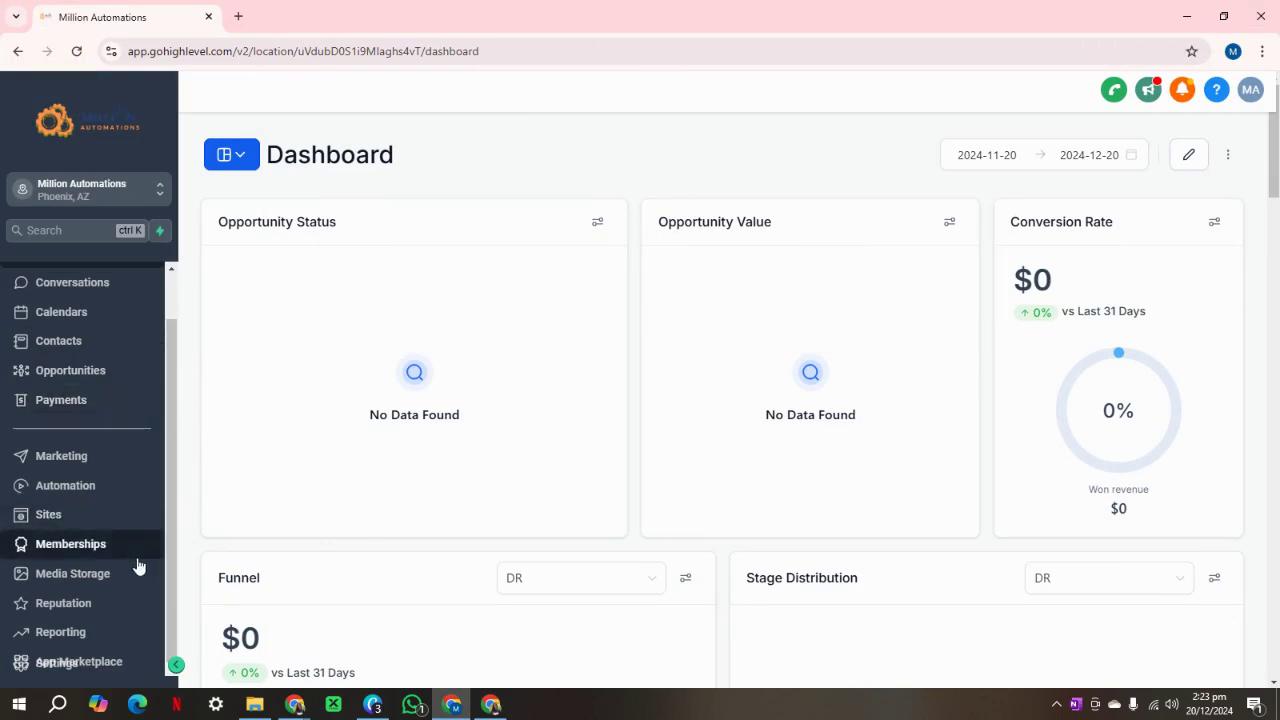
left_click(56, 665)
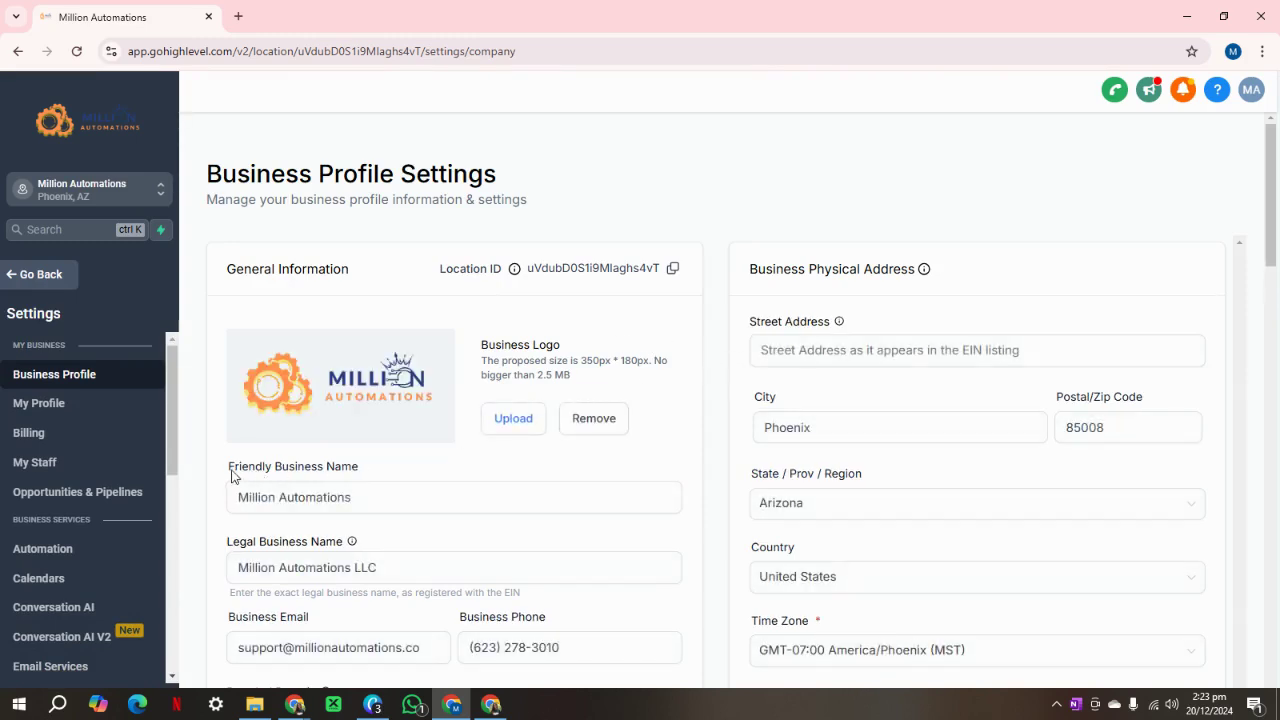
scroll(114, 457, "down", 3)
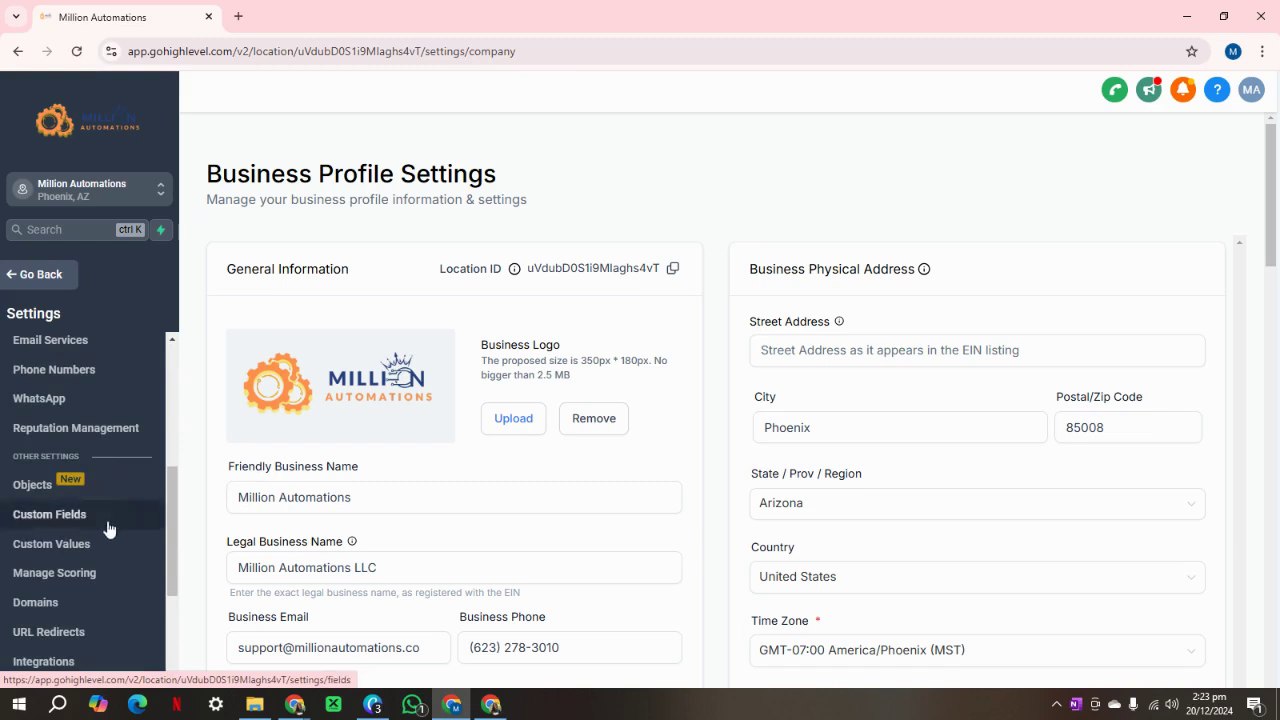
scroll(99, 594, "down", 3)
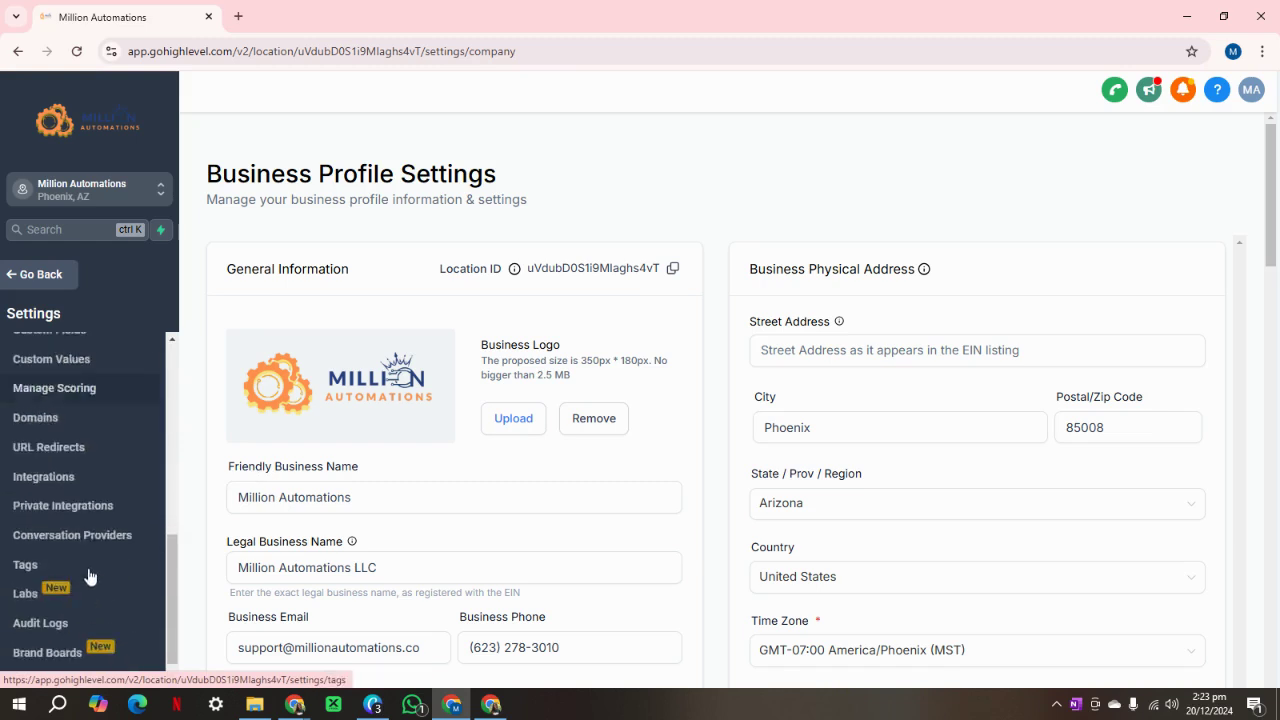
left_click(38, 275)
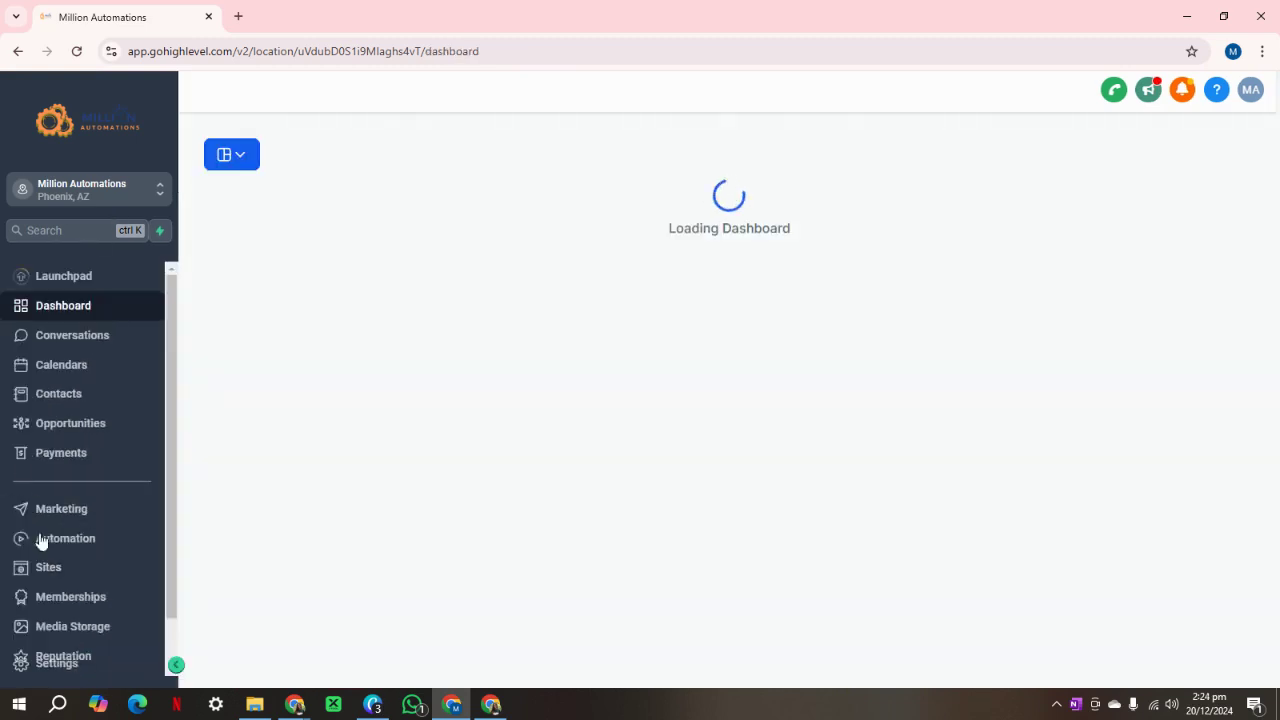
scroll(45, 580, "down", 1)
left_click(56, 670)
scroll(60, 580, "down", 5)
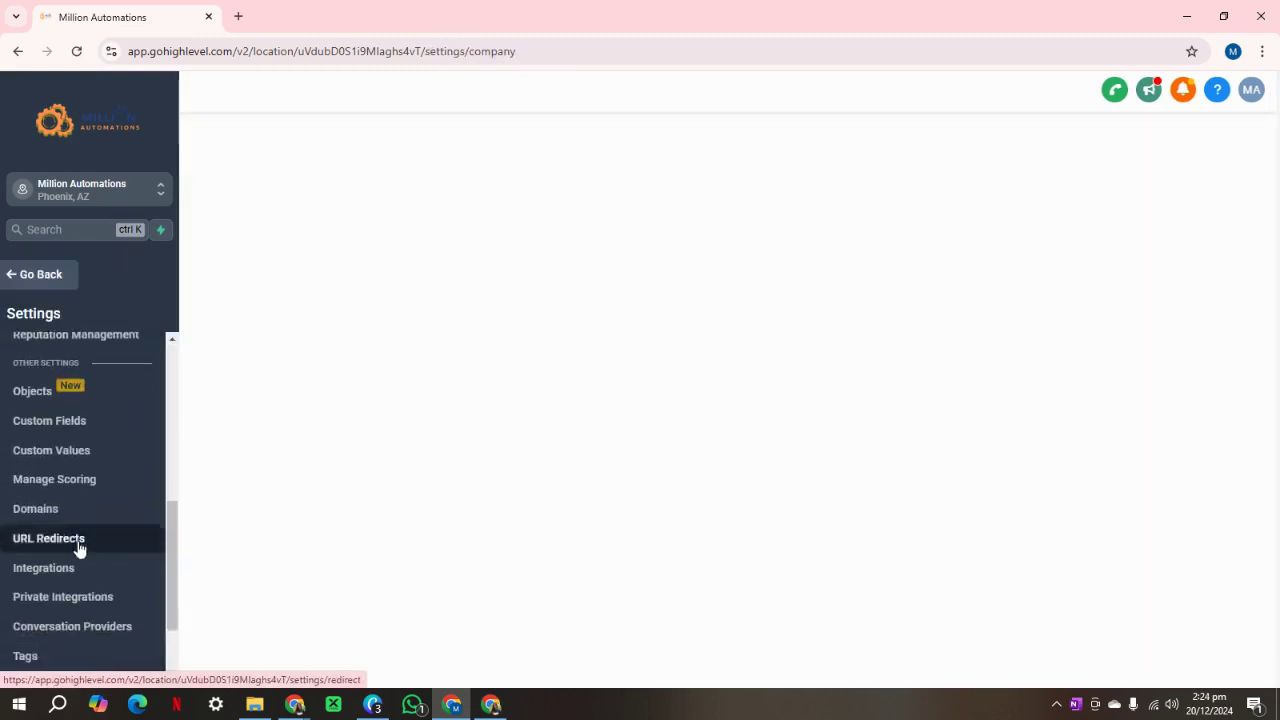
left_click(55, 466)
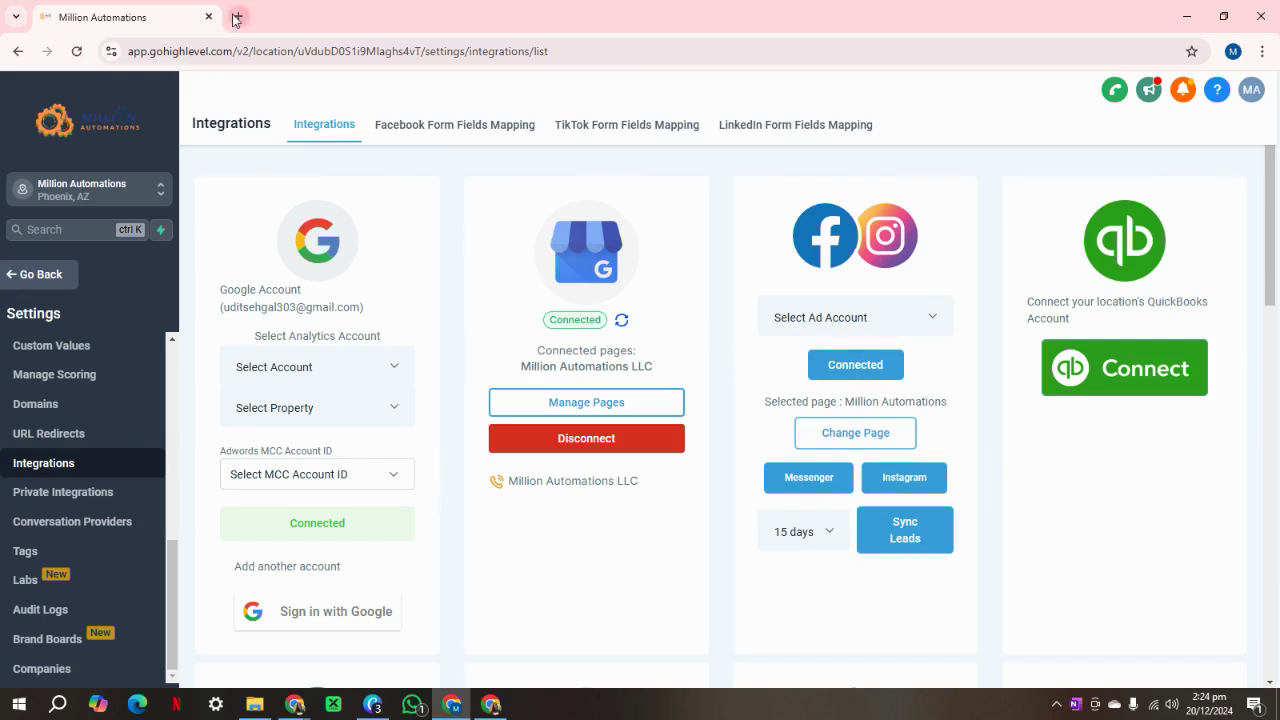
left_click(45, 274)
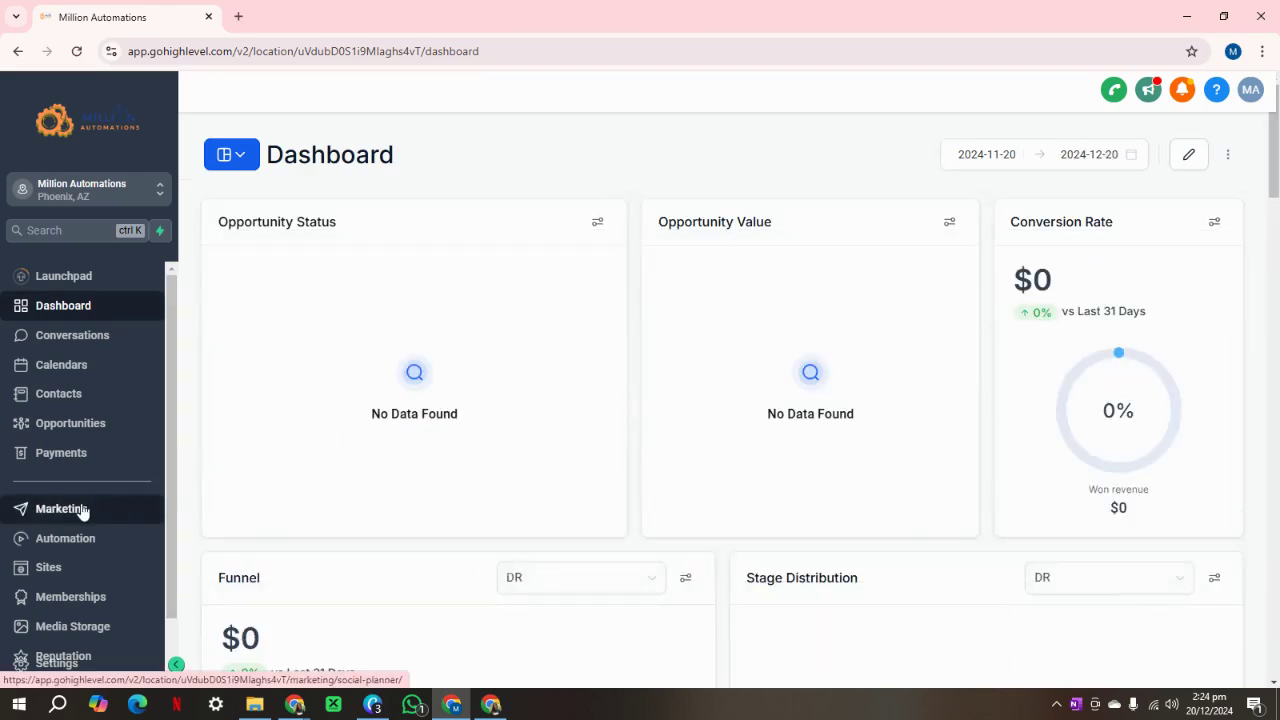
Open Marketing's Social Planner and page through the 27 imported posts, pages 1–3.
left_click(113, 527)
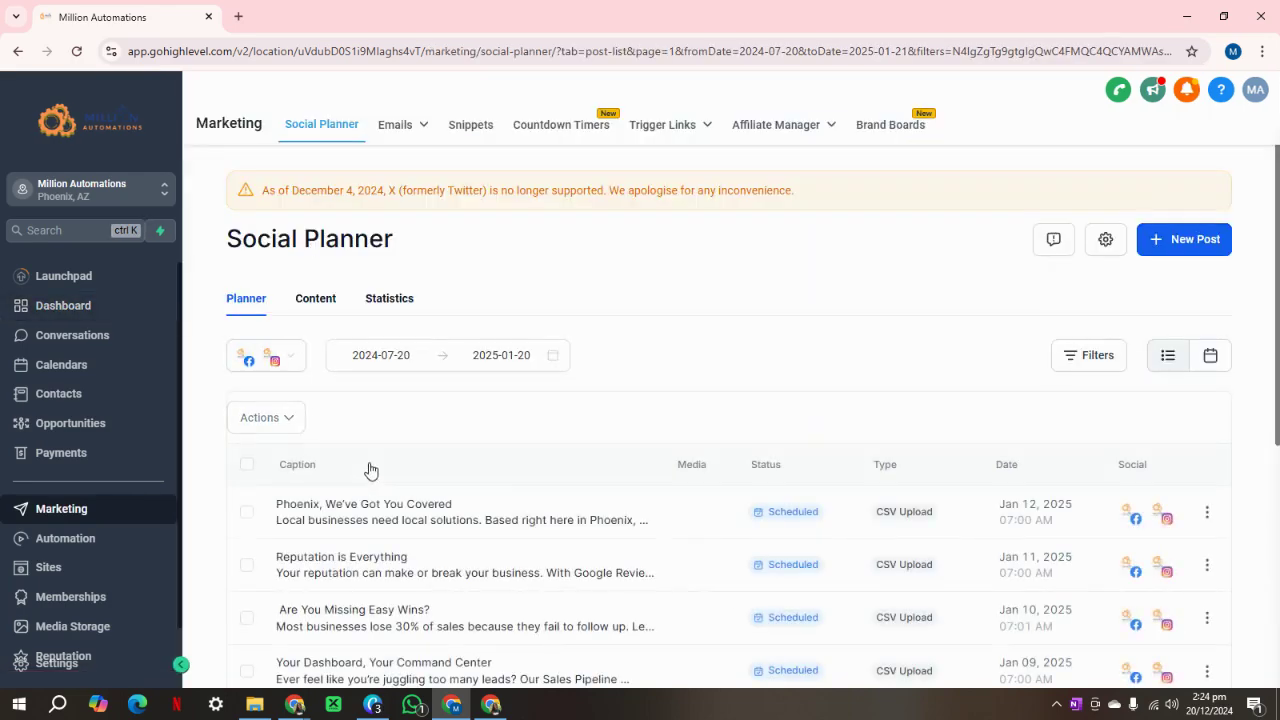
scroll(560, 494, "down", 5)
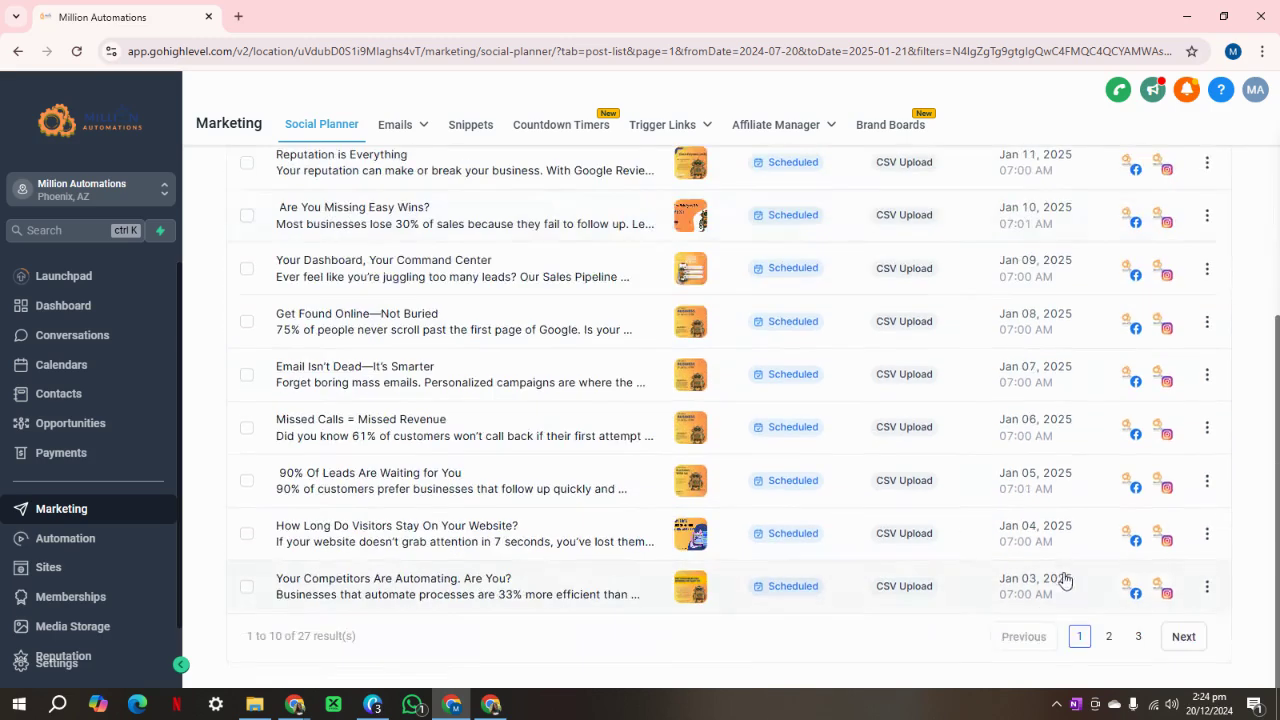
left_click(1109, 638)
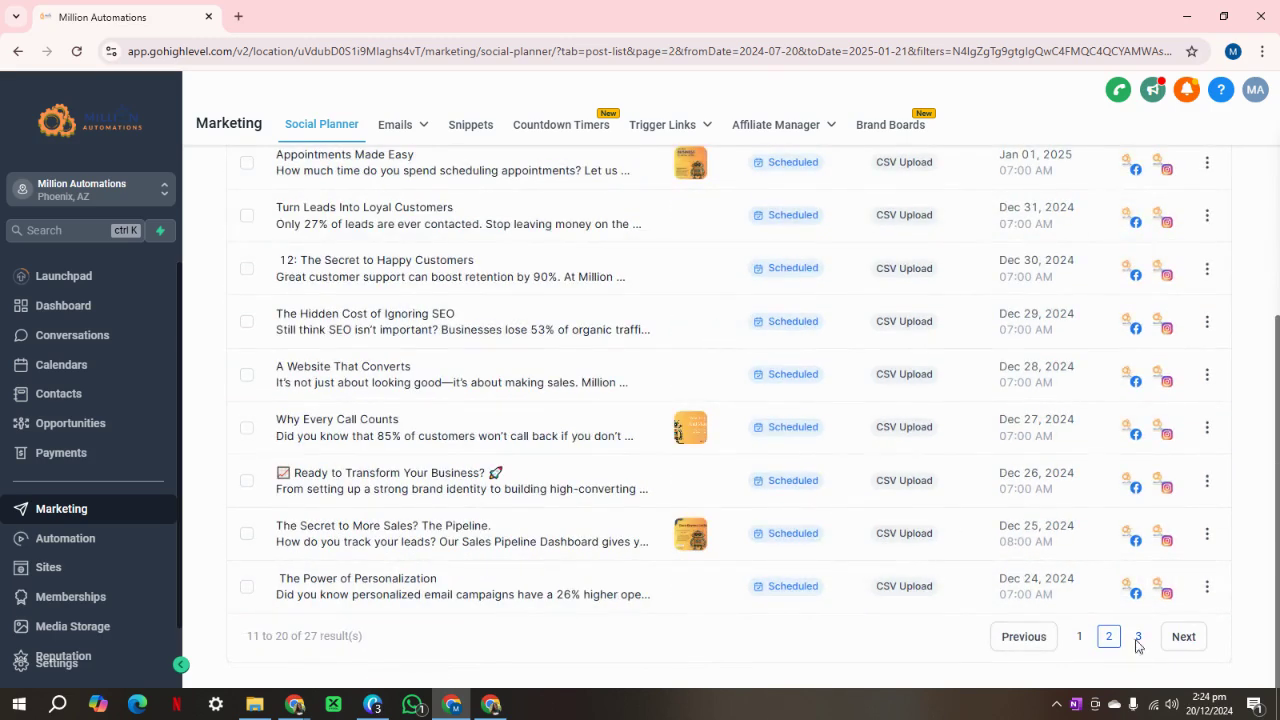
left_click(1138, 637)
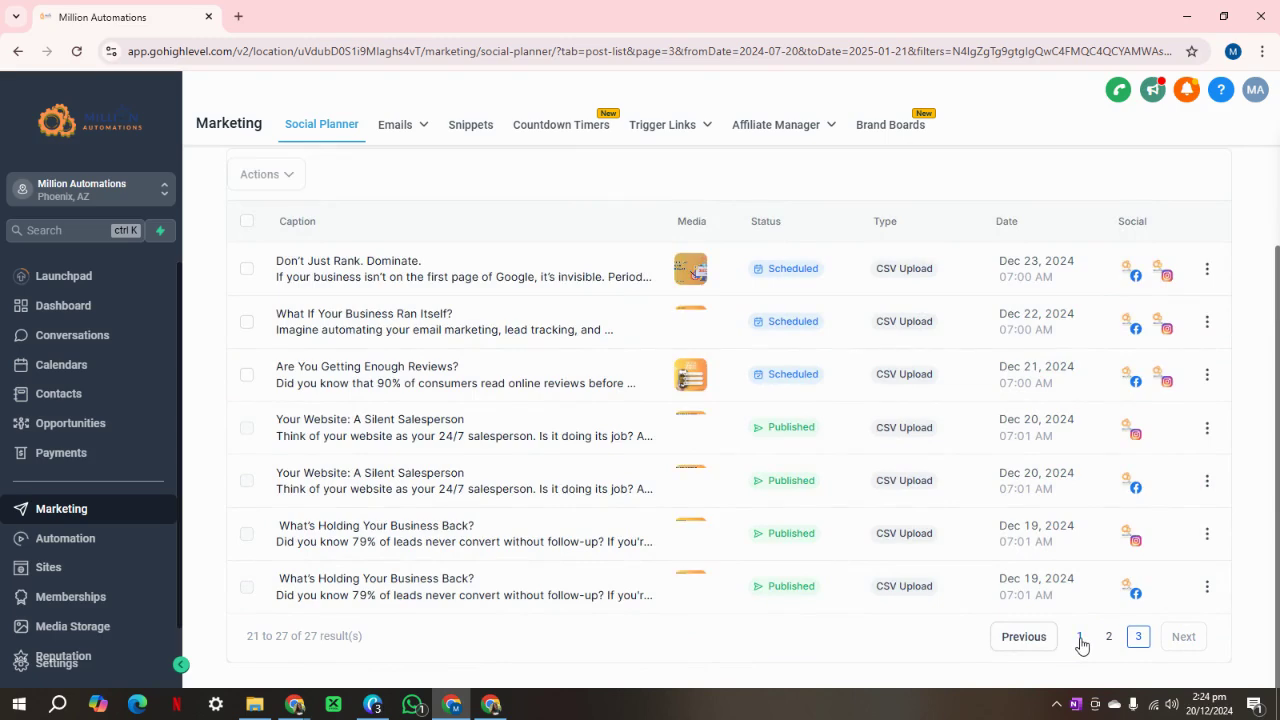
left_click(1080, 638)
scroll(995, 594, "up", 4)
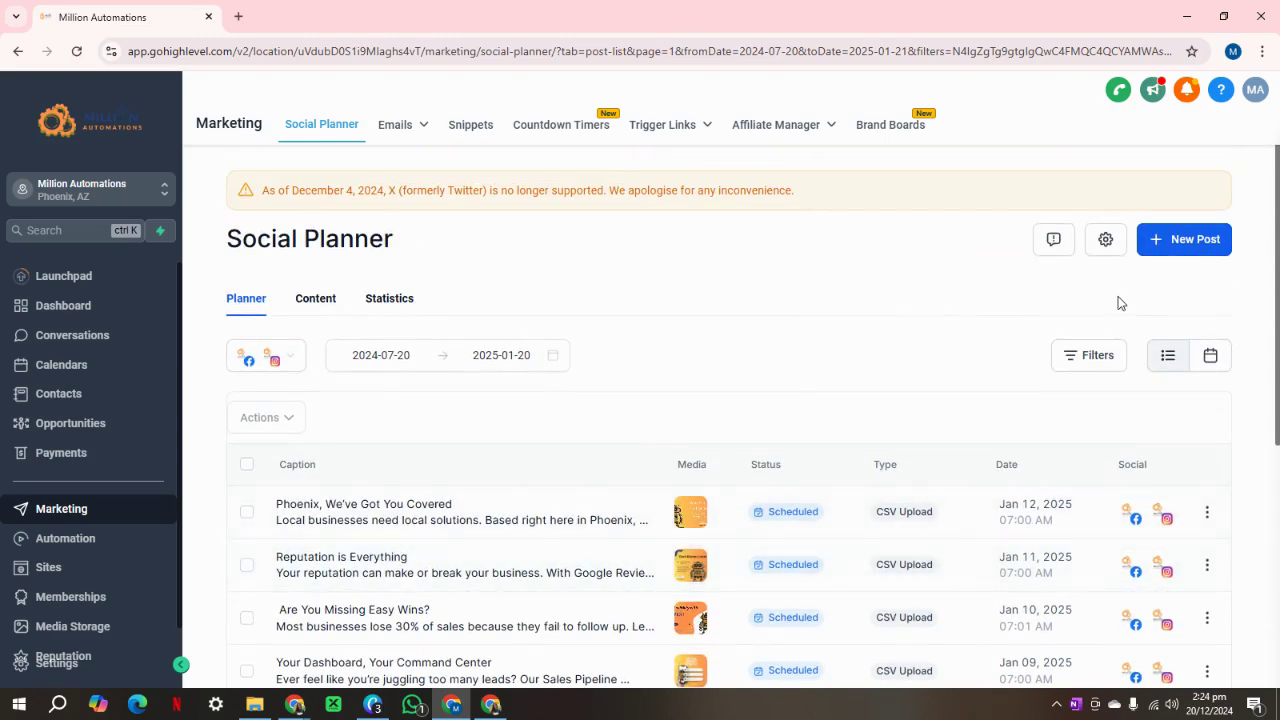
Open the Social Planner template library from the add-posts options.
left_click(1207, 247)
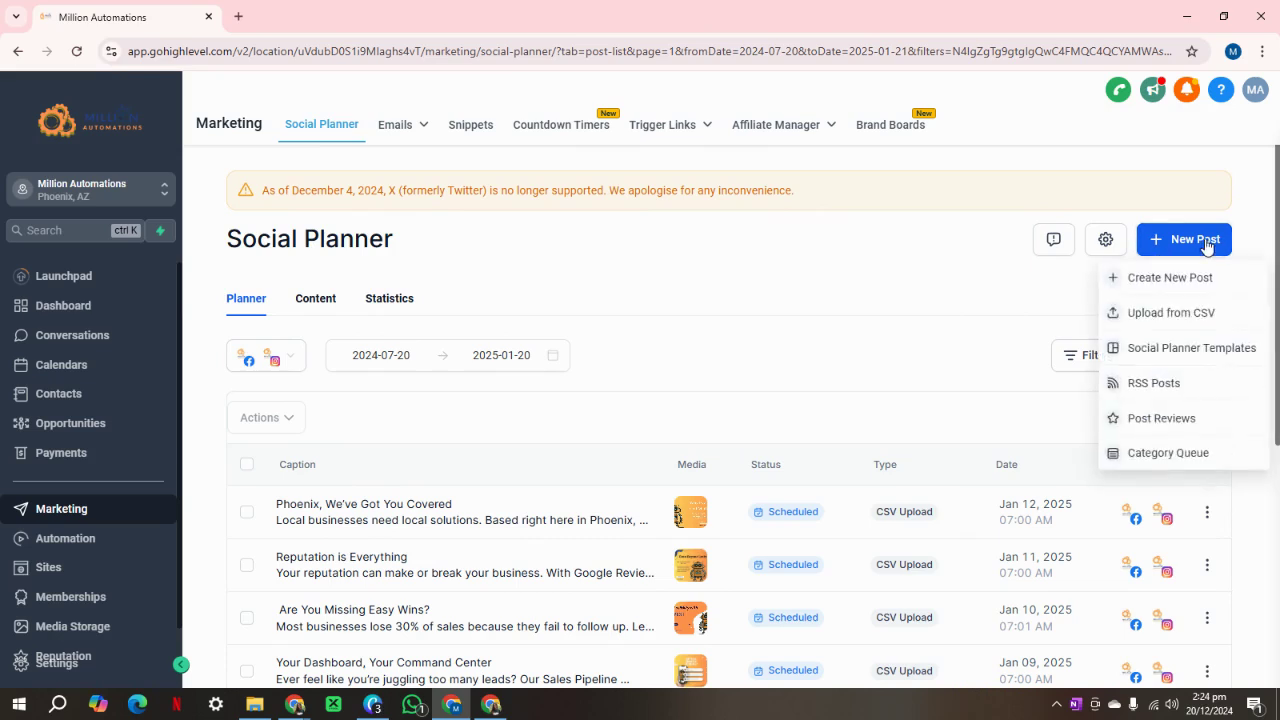
left_click(1170, 350)
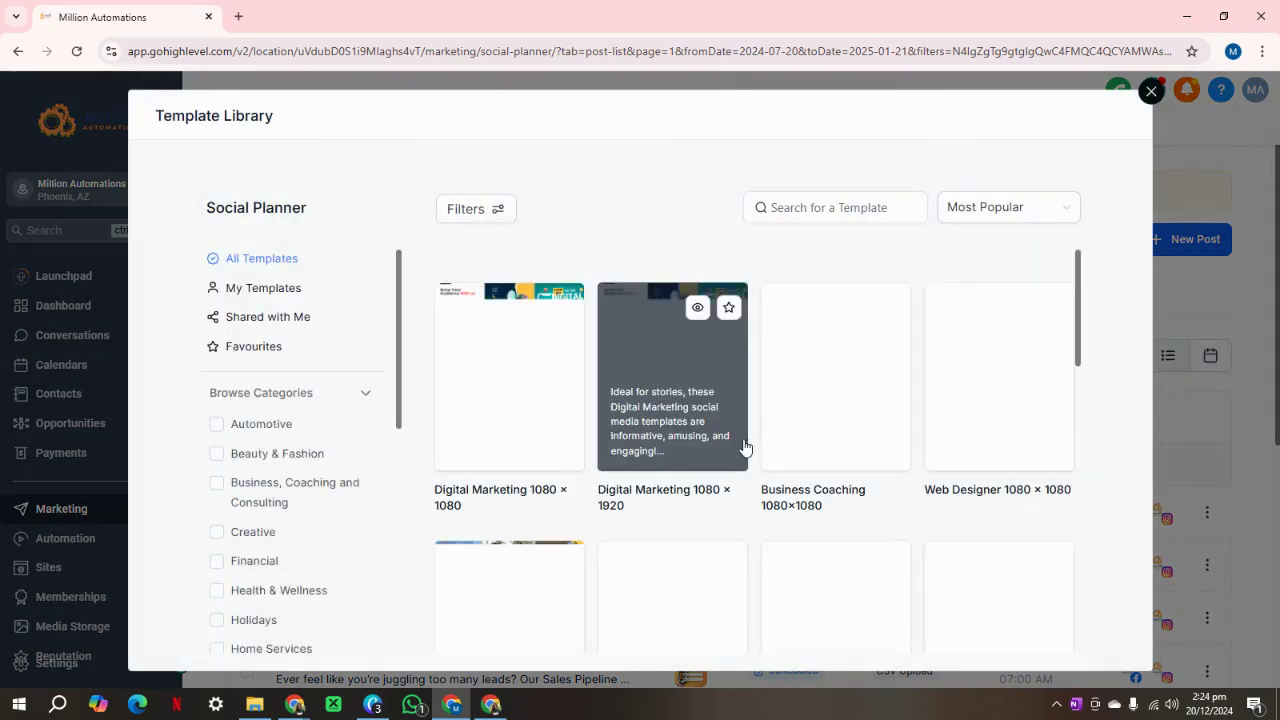
scroll(880, 420, "down", 5)
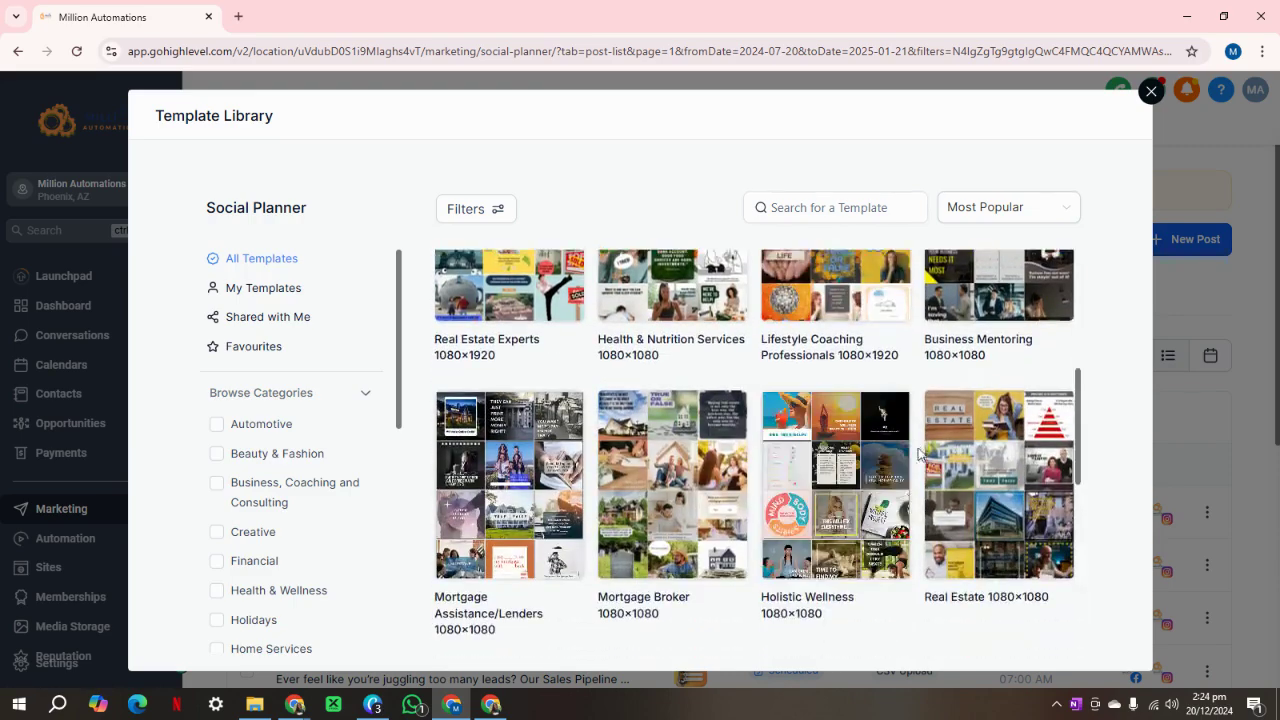
scroll(829, 509, "down", 2)
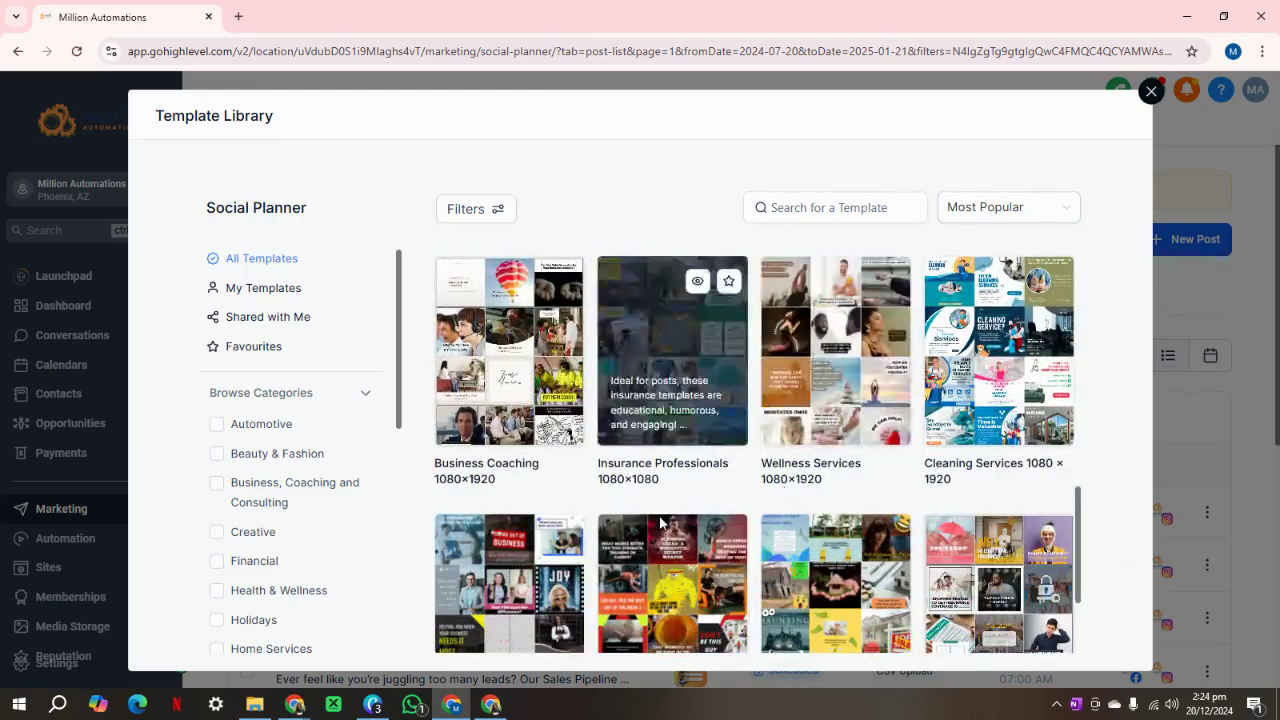
scroll(620, 560, "up", 2)
scroll(620, 550, "down", 2)
scroll(628, 530, "up", 2)
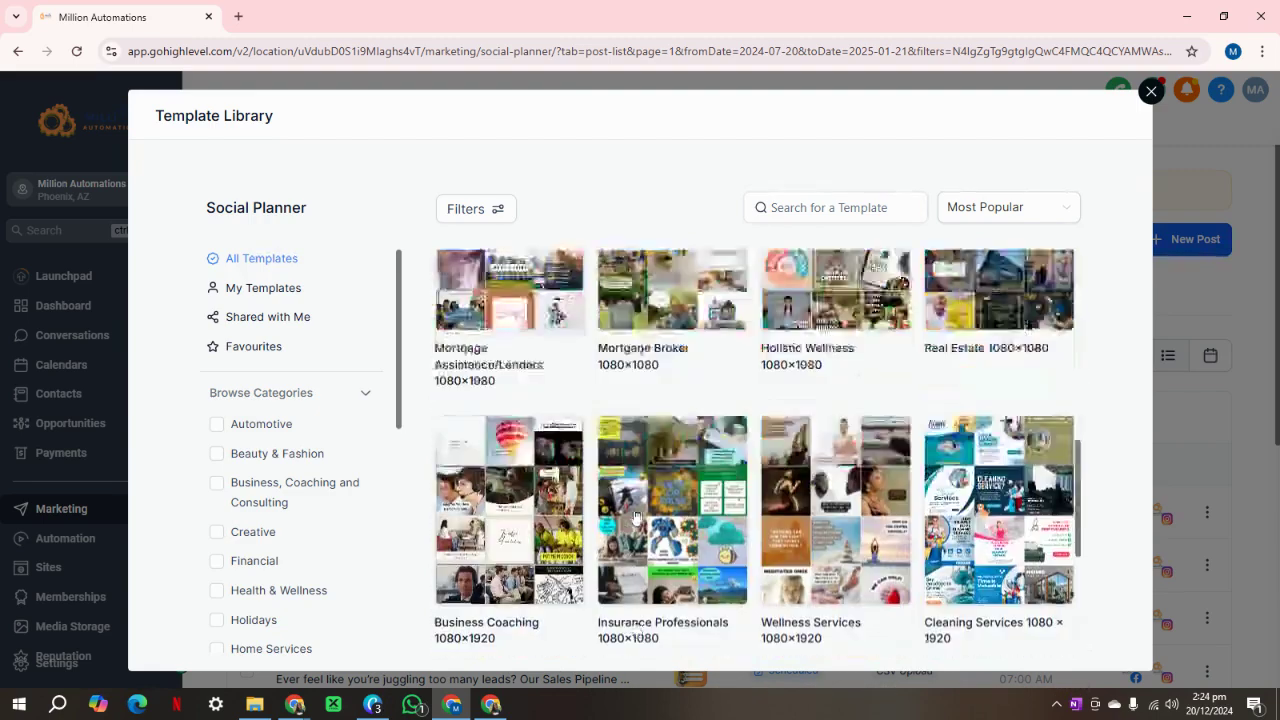
scroll(634, 515, "up", 5)
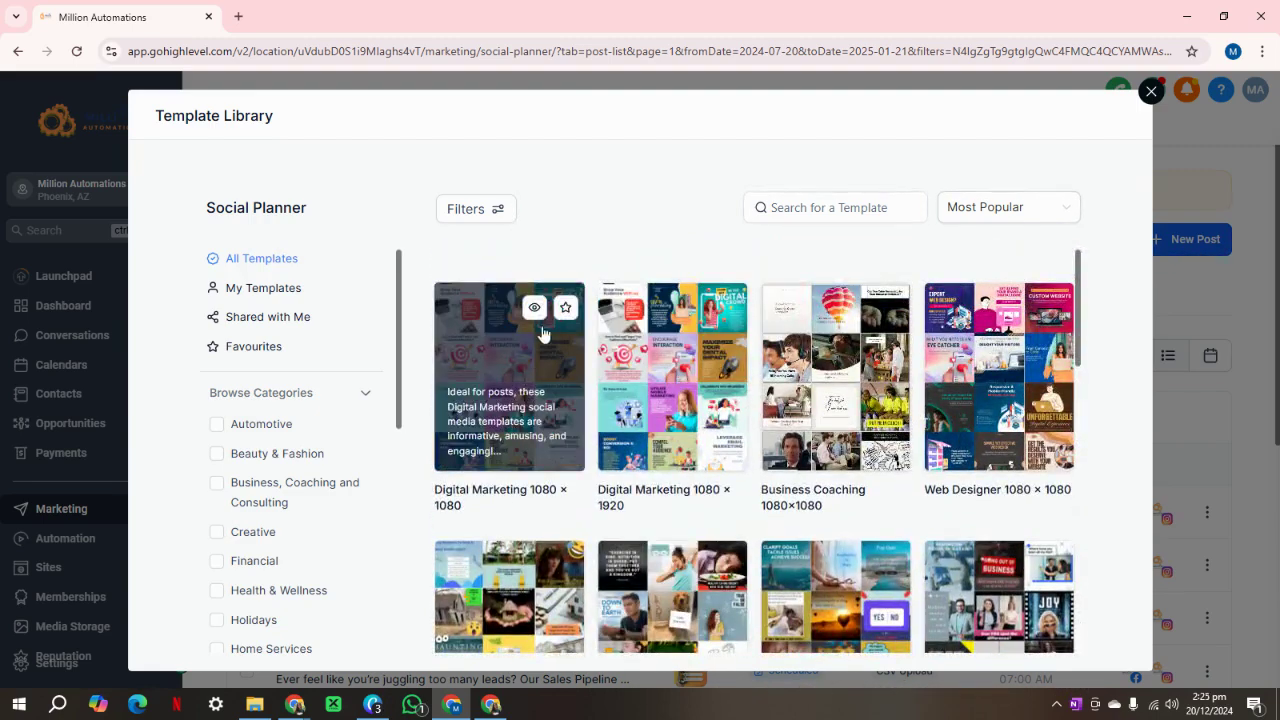
Open the Digital Marketing 1080 × 1080 template and check its 25-post count.
left_click(535, 316)
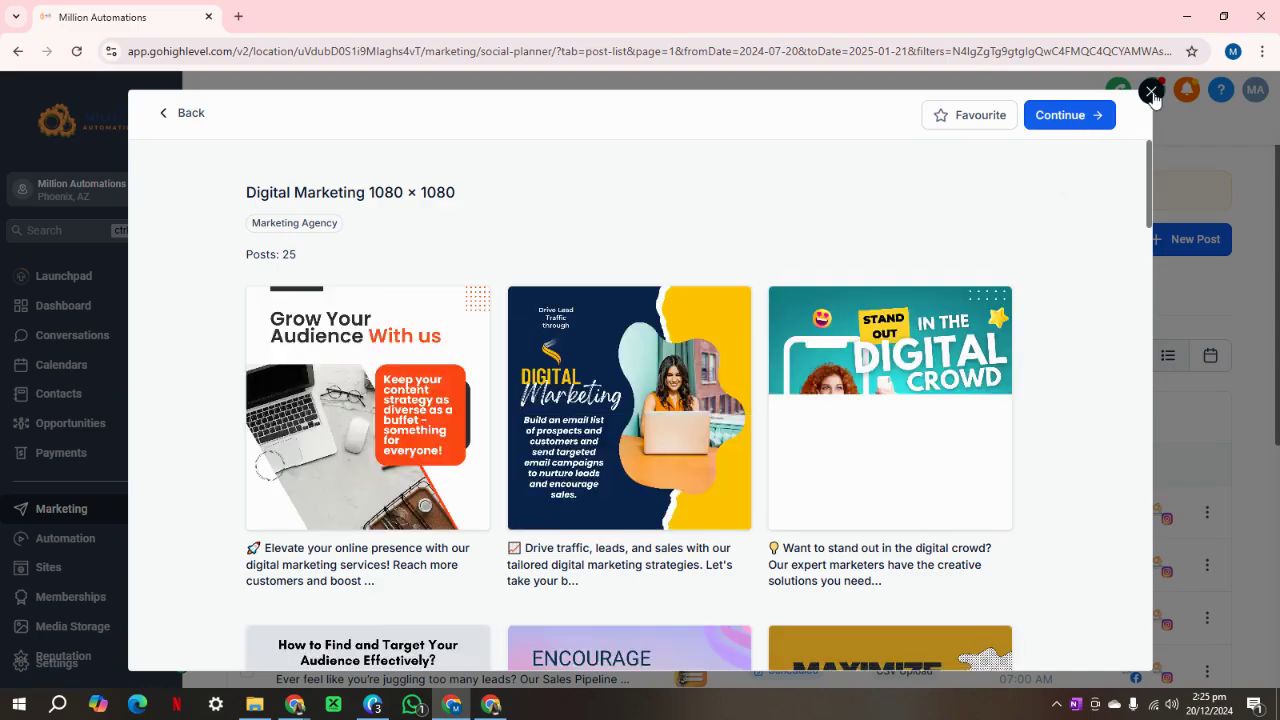
scroll(912, 346, "down", 10)
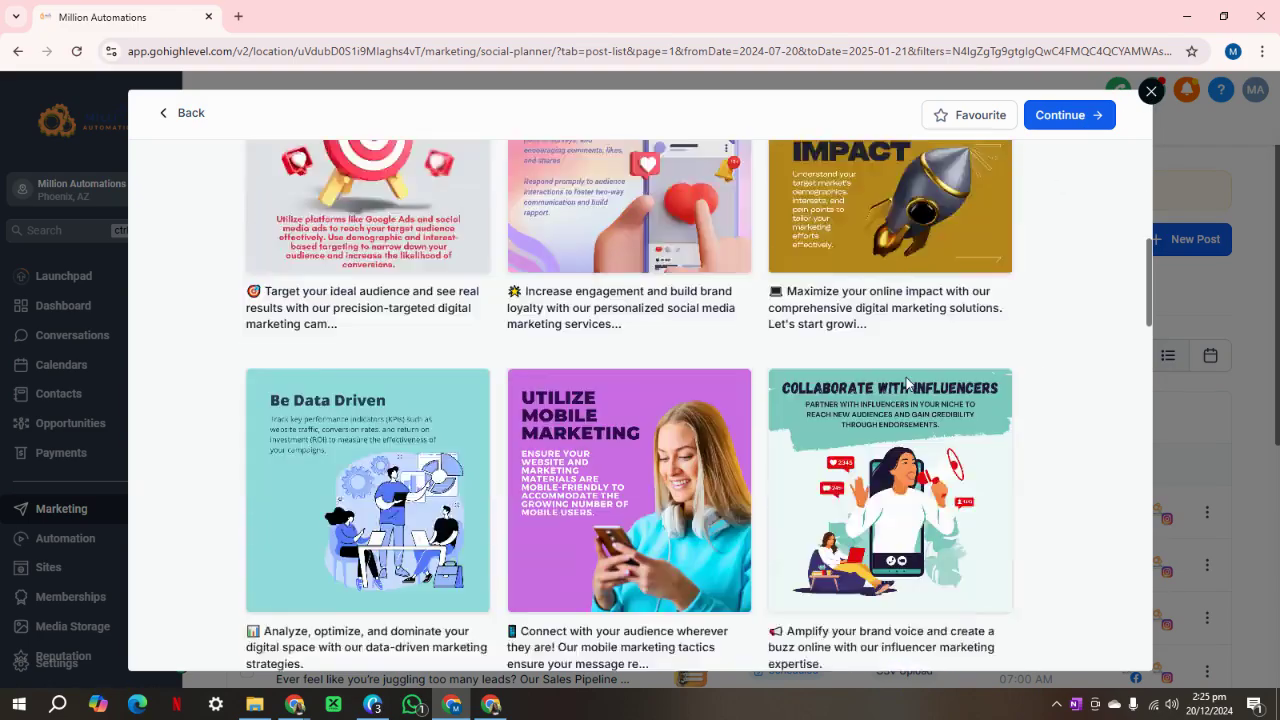
scroll(565, 475, "up", 10)
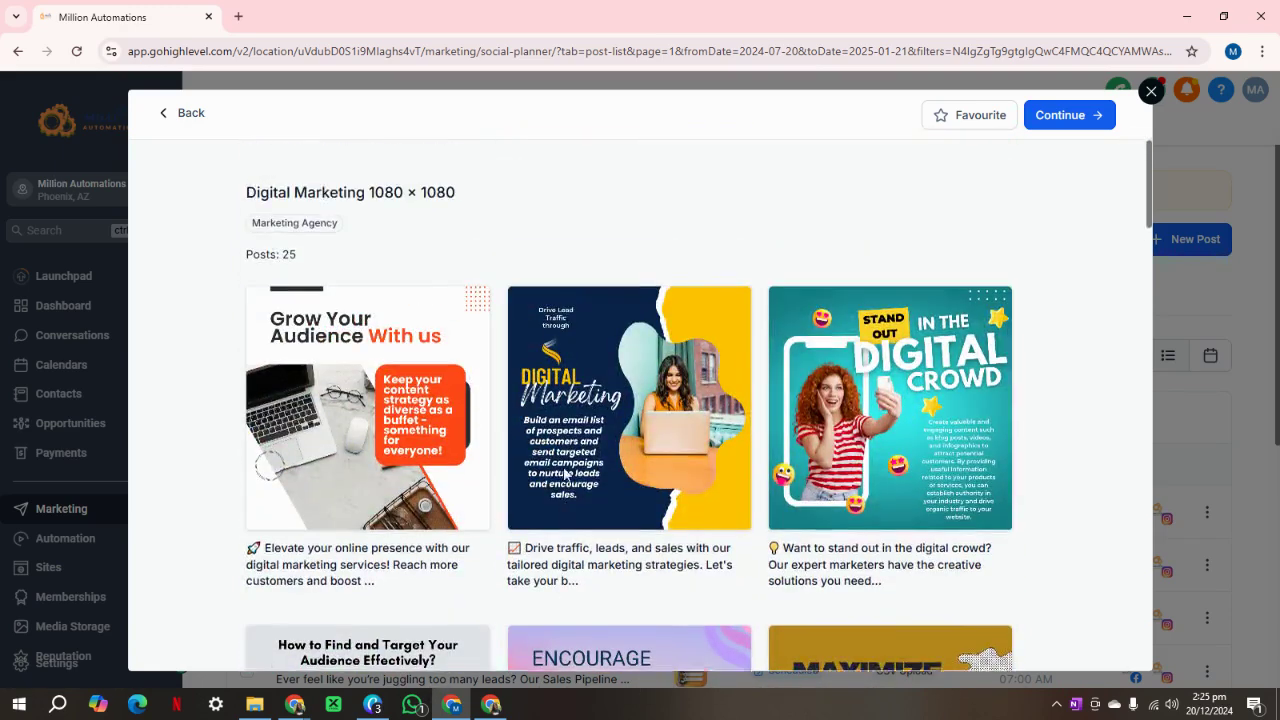
left_click_drag(307, 257, 244, 258)
Continue to add the Digital Marketing 1080 × 1080 posts and confirm the template appears In Review.
left_click(339, 262)
left_click(1058, 116)
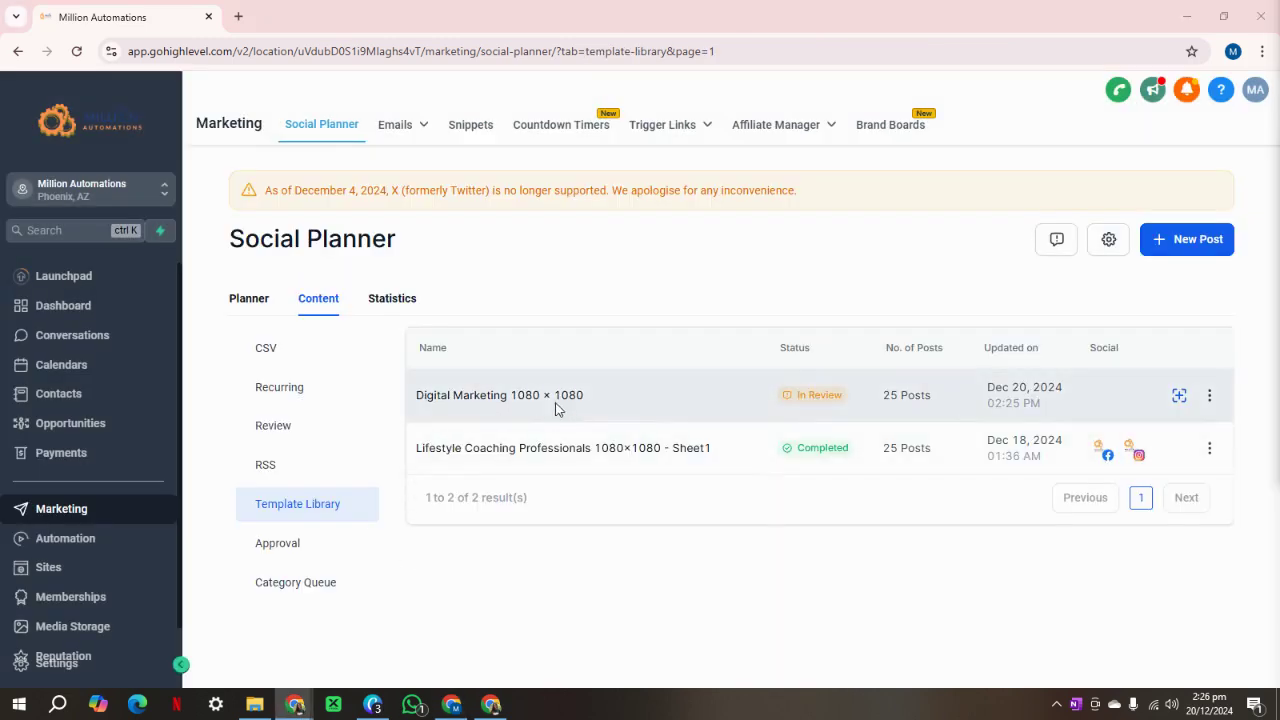
left_click_drag(590, 396, 412, 398)
left_click(640, 403)
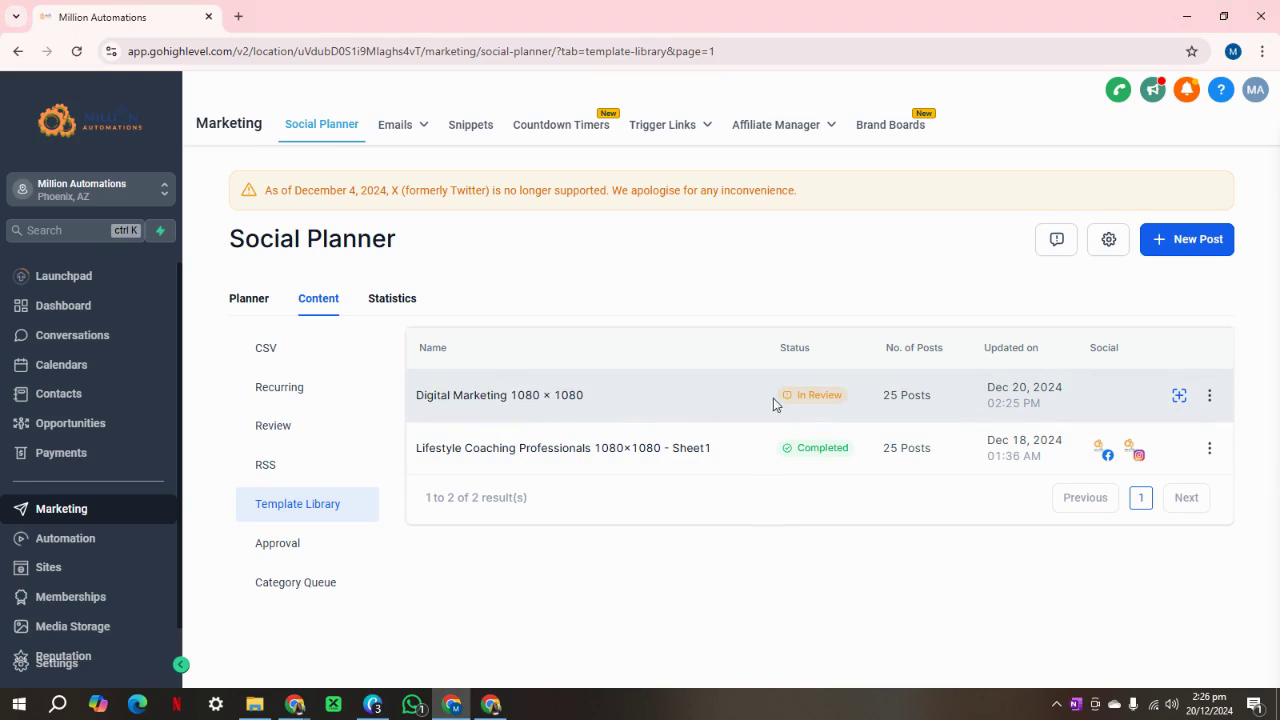
left_click_drag(773, 403, 1003, 580)
left_click(966, 587)
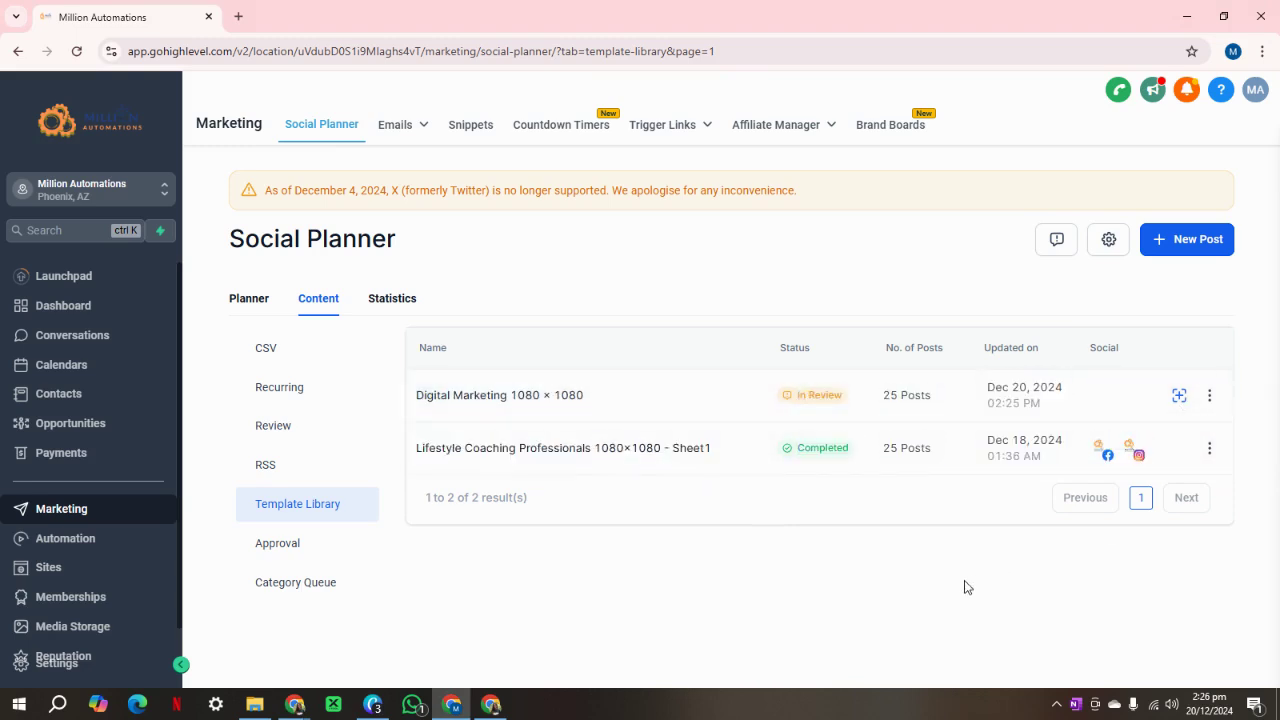
left_click_drag(592, 396, 416, 404)
left_click(626, 592)
left_click_drag(588, 398, 426, 400)
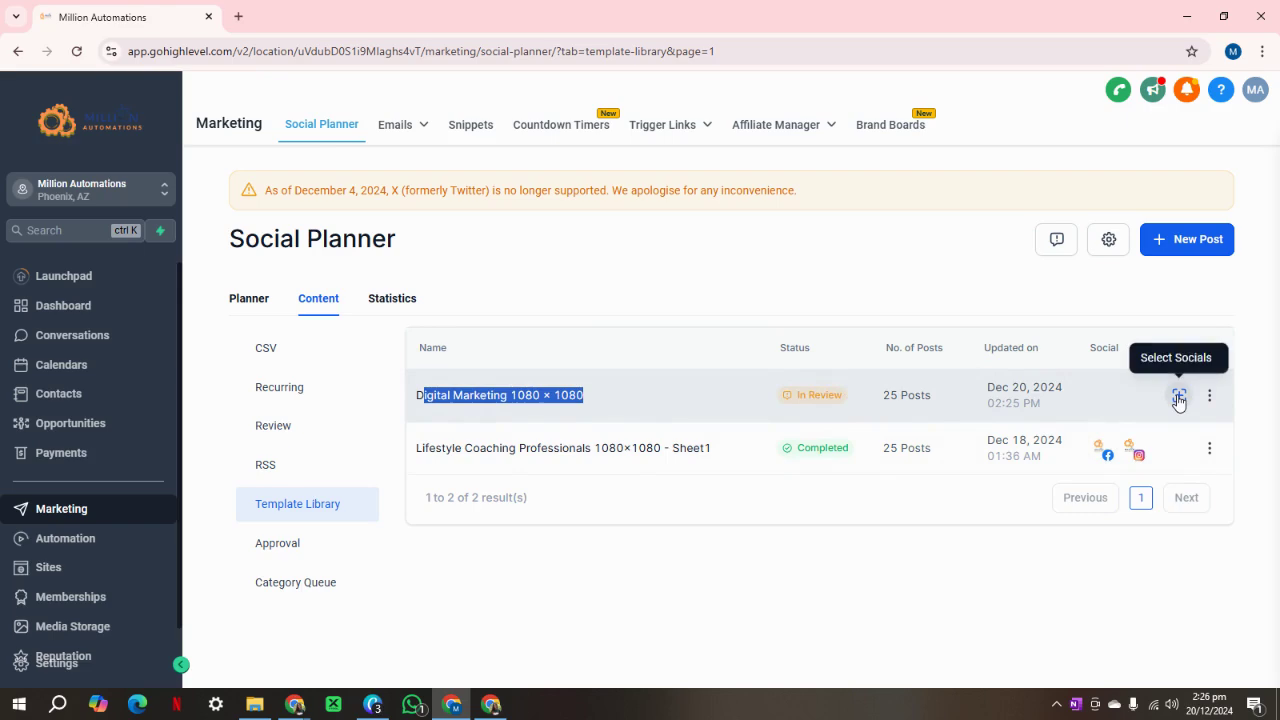
Select all social accounts for the Digital Marketing posts.
left_click(1179, 397)
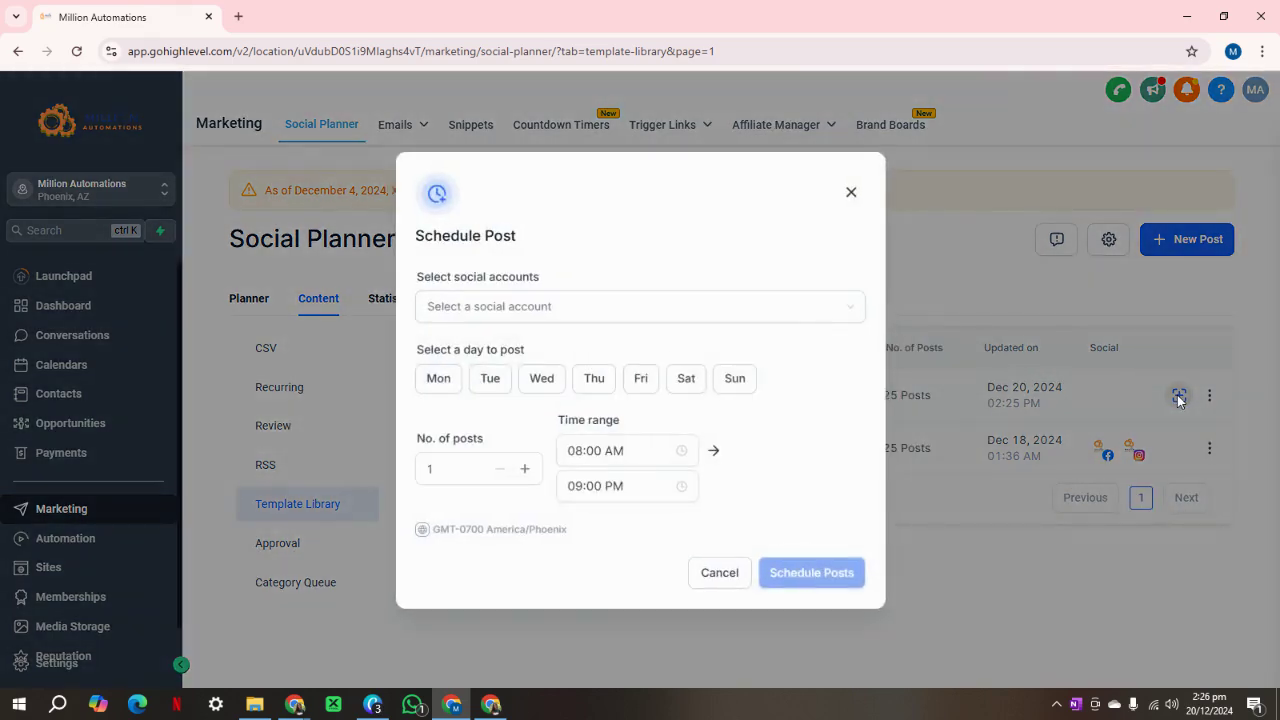
left_click(851, 192)
left_click(1179, 395)
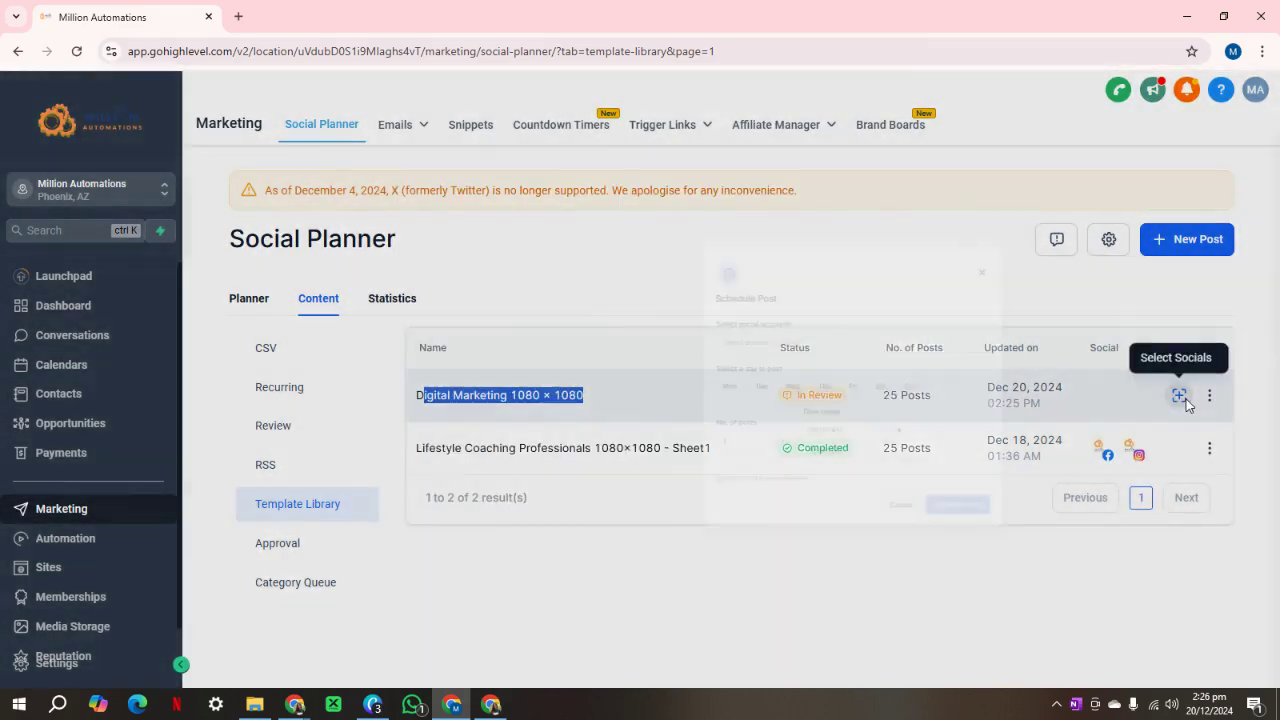
left_click(508, 312)
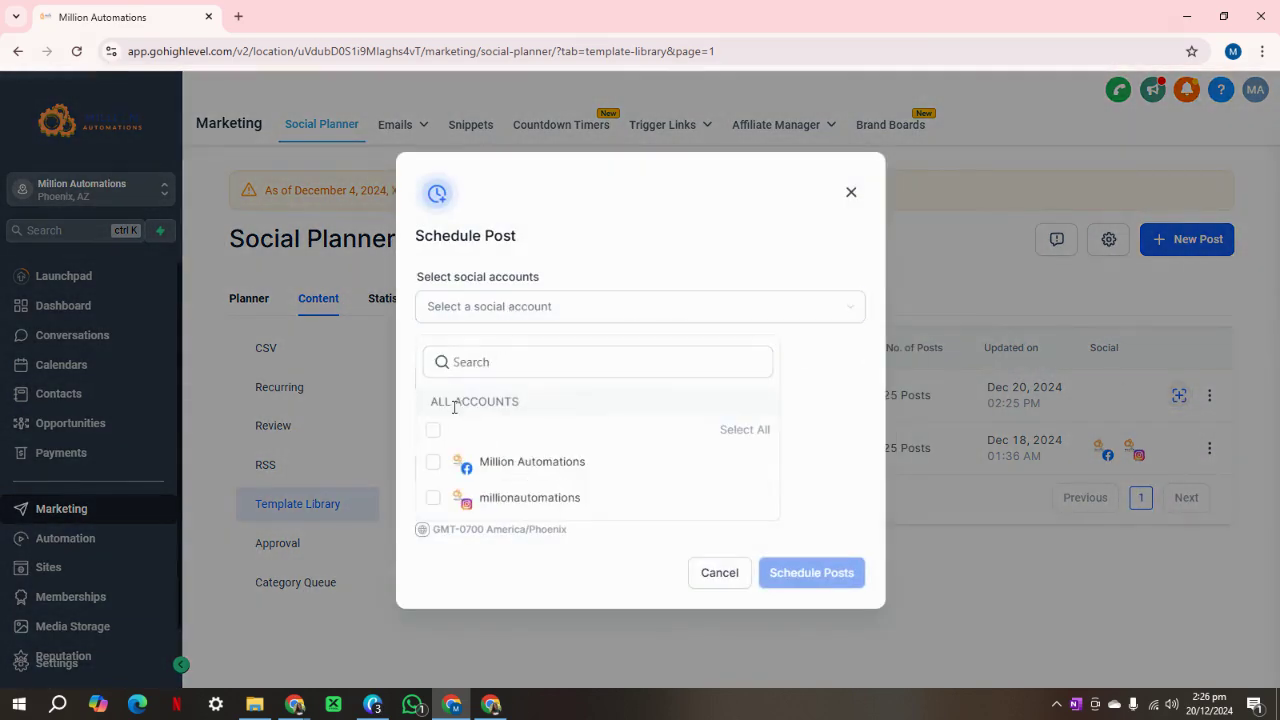
left_click(433, 433)
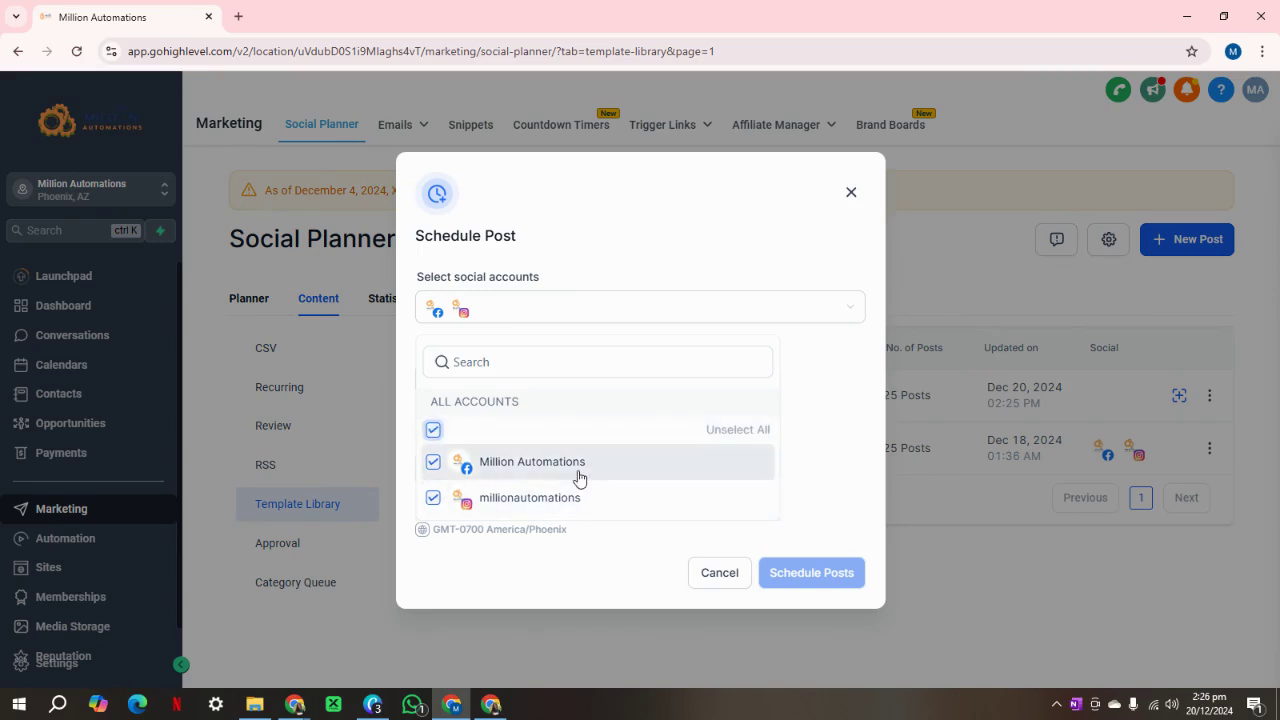
left_click(483, 527)
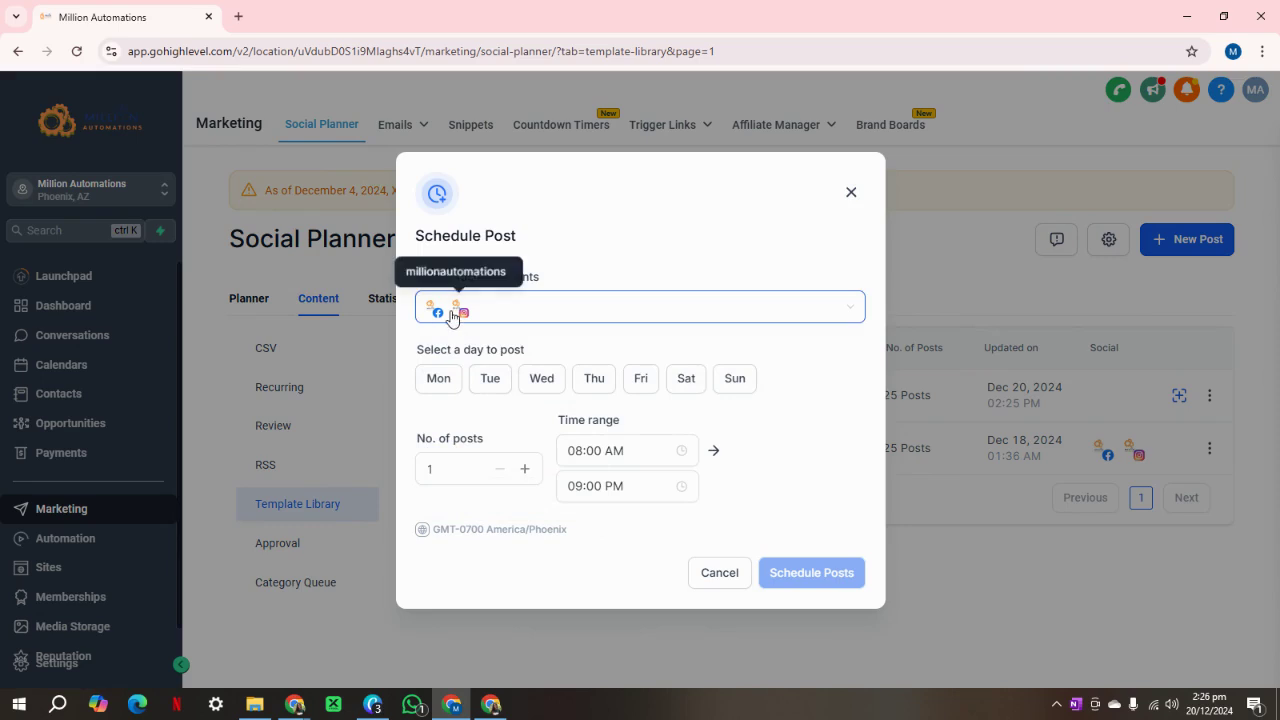
Set the posting days to Monday through Sunday.
left_click(444, 380)
left_click(490, 380)
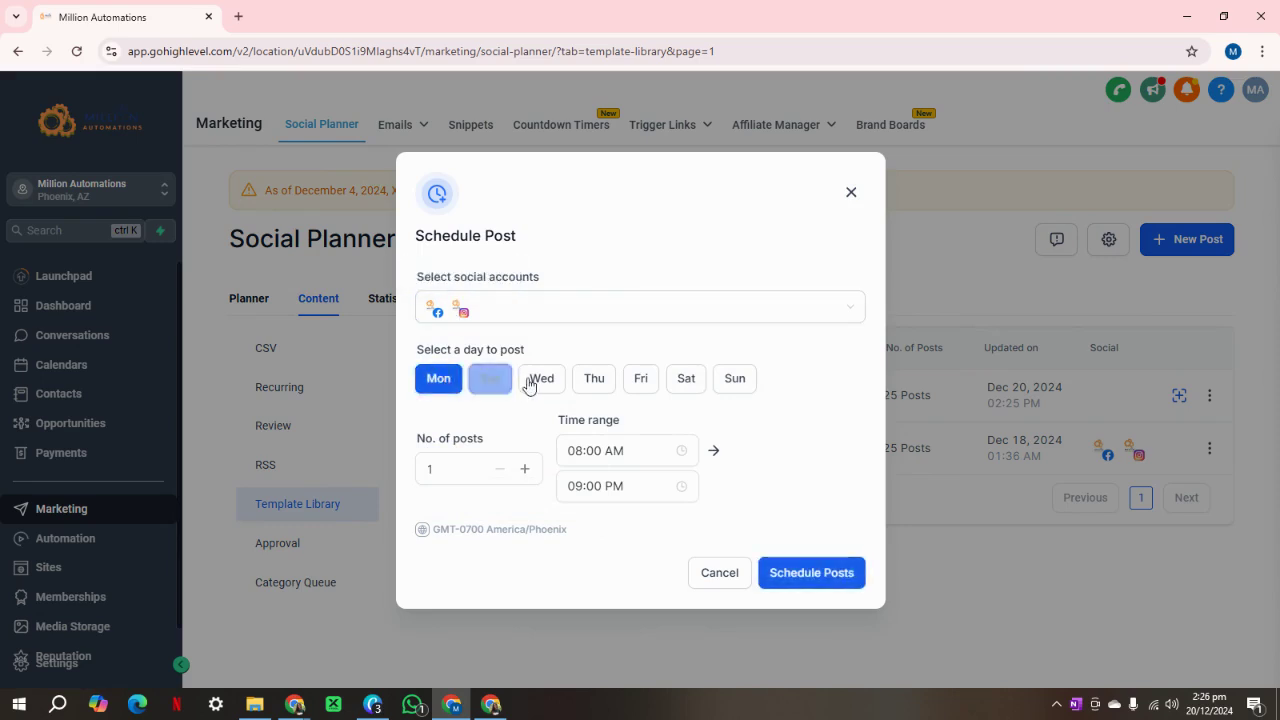
left_click(541, 380)
left_click(600, 380)
left_click(641, 380)
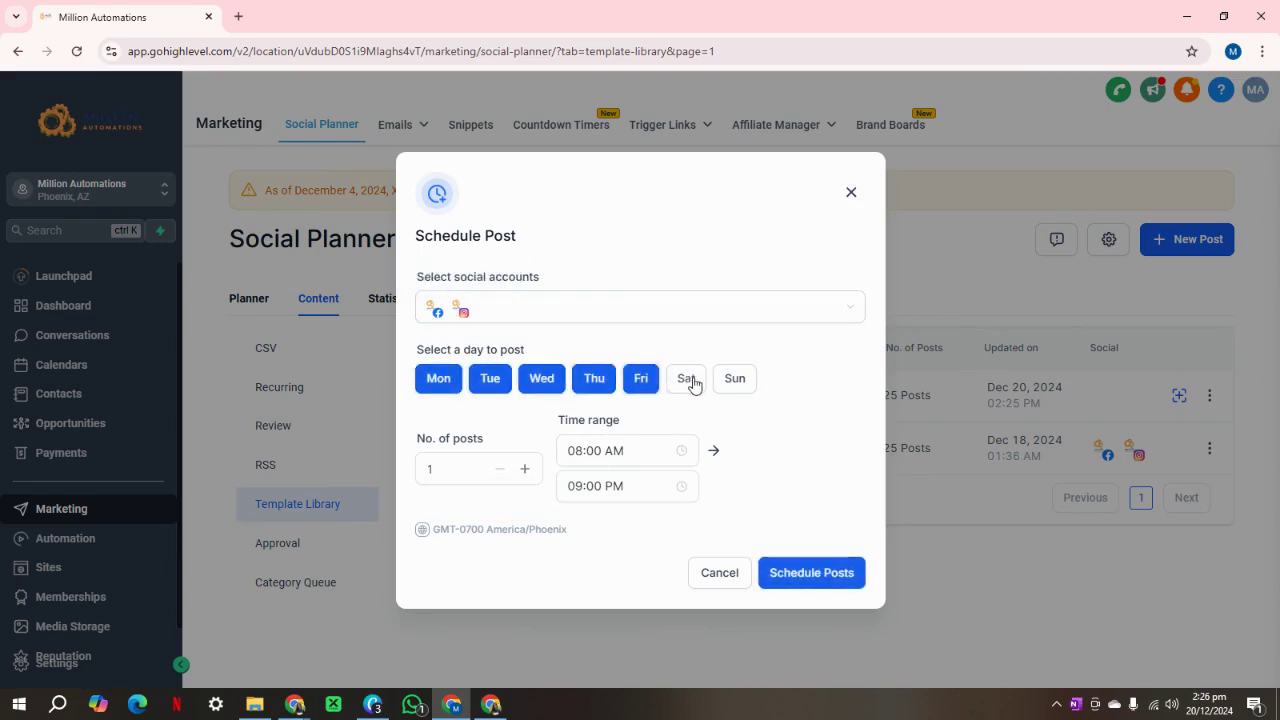
left_click(690, 381)
left_click(735, 380)
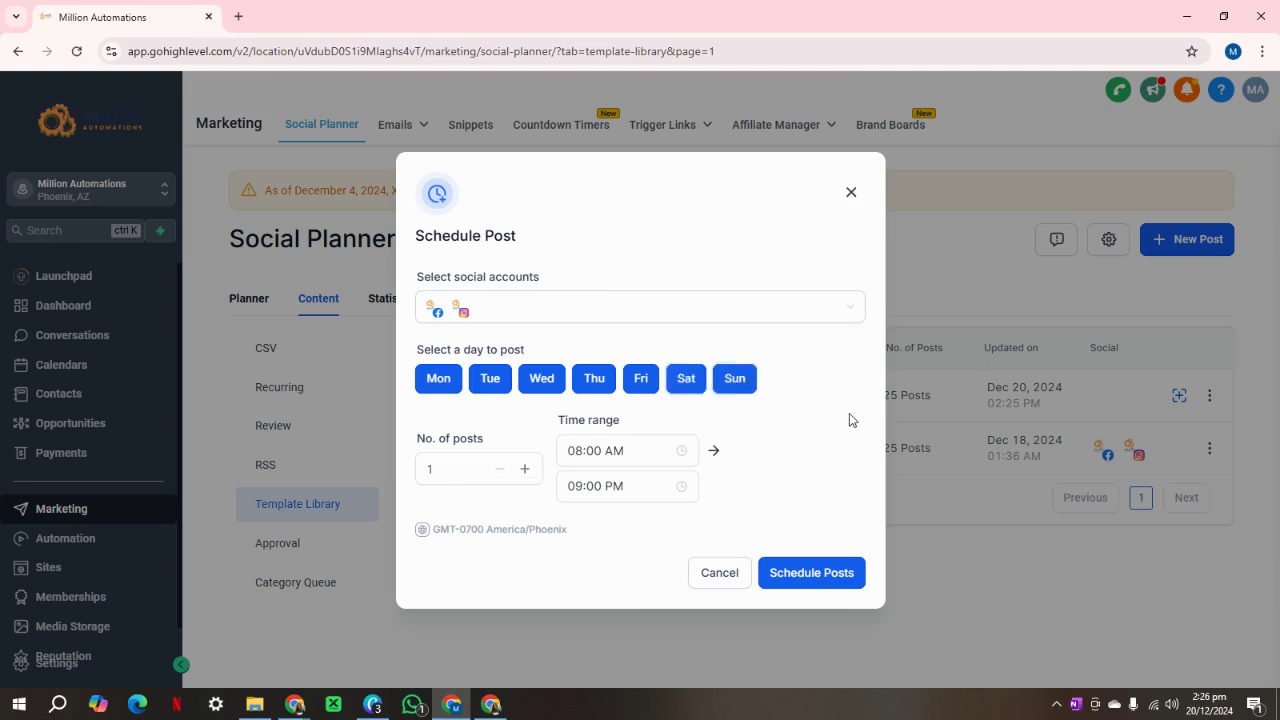
Set the posting window to 08:00–08:30 AM and schedule the posts.
left_click(606, 487)
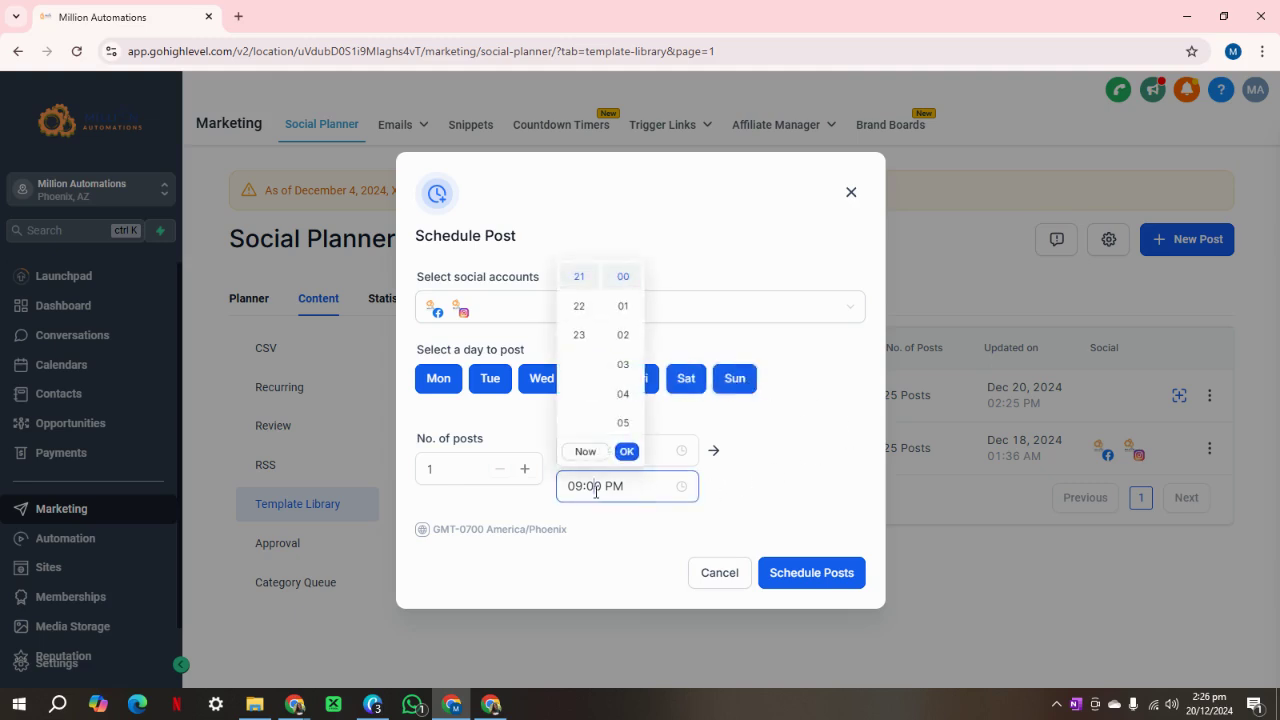
scroll(590, 390, "up", 5)
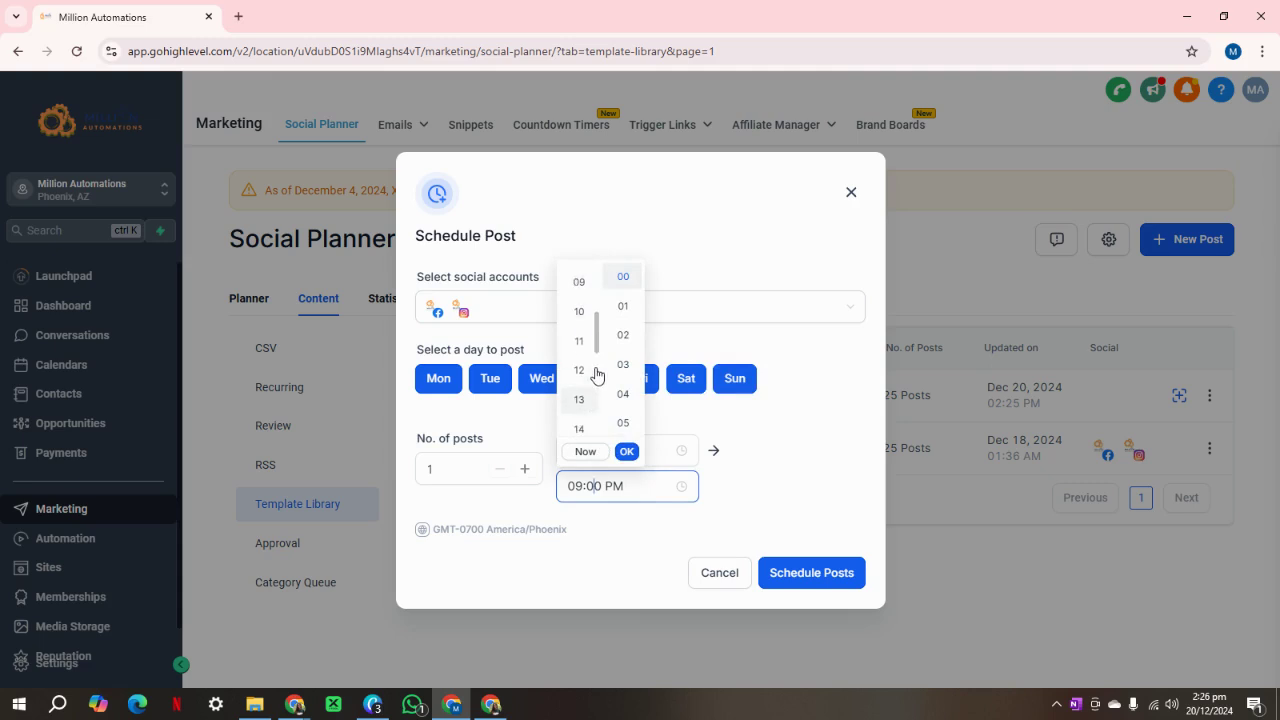
scroll(620, 360, "down", 2)
left_click(623, 354)
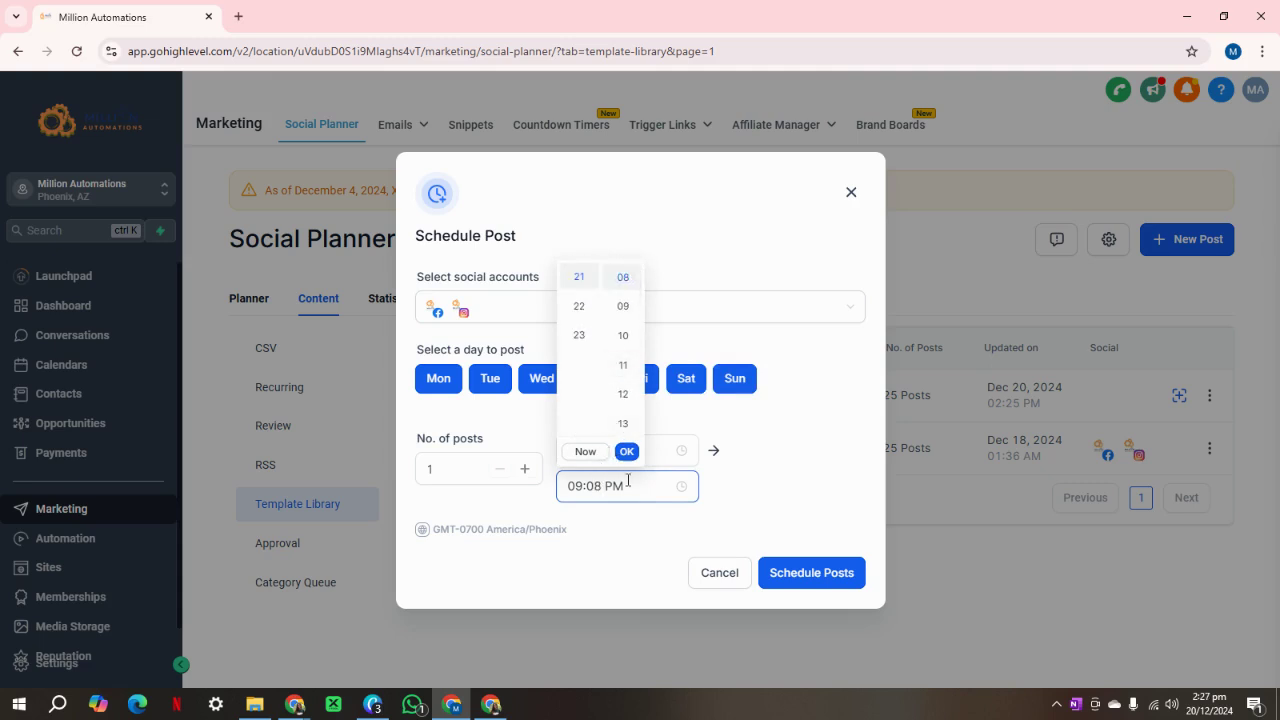
left_click(588, 452)
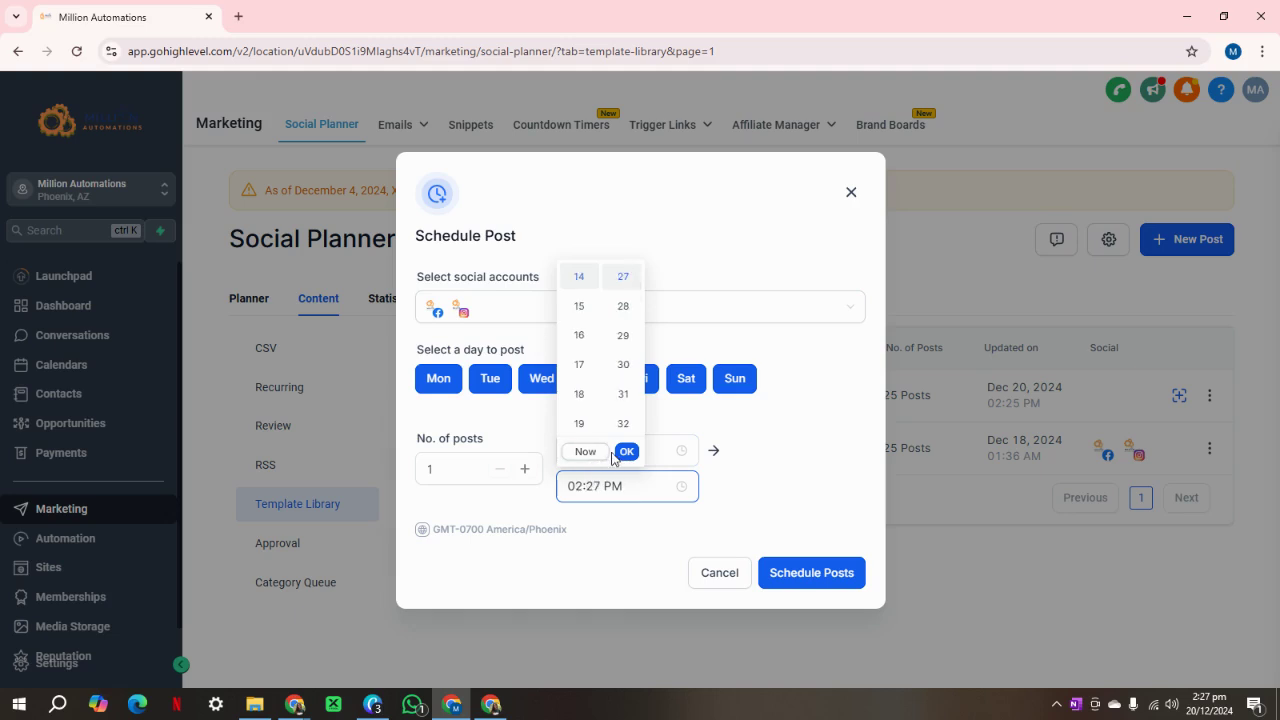
left_click(626, 452)
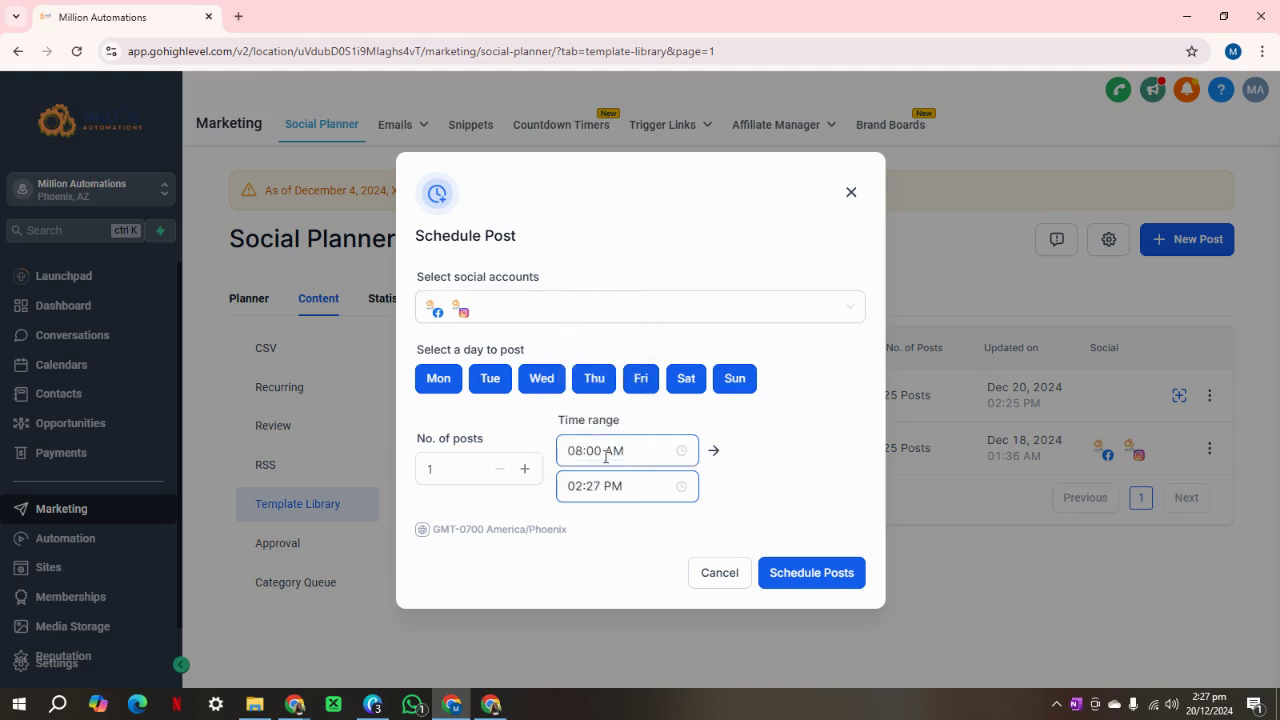
left_click(641, 451)
left_click(669, 483)
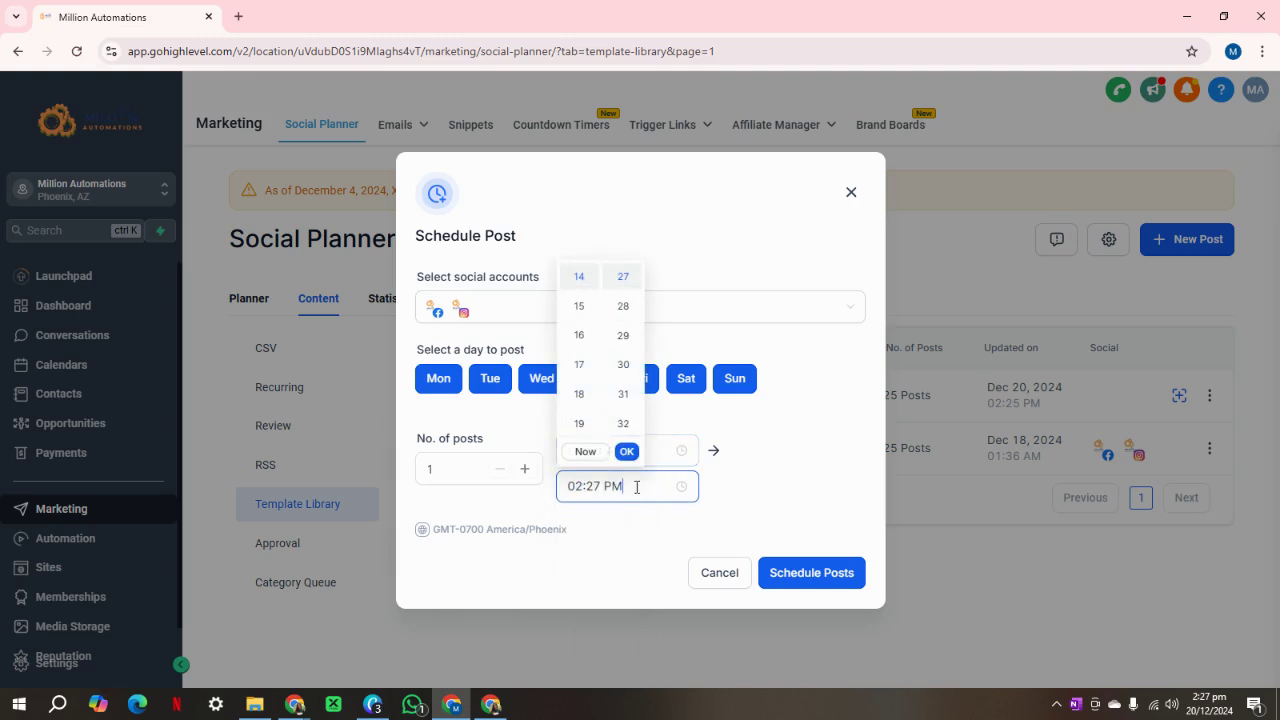
scroll(625, 390, "up", 3)
scroll(586, 390, "up", 5)
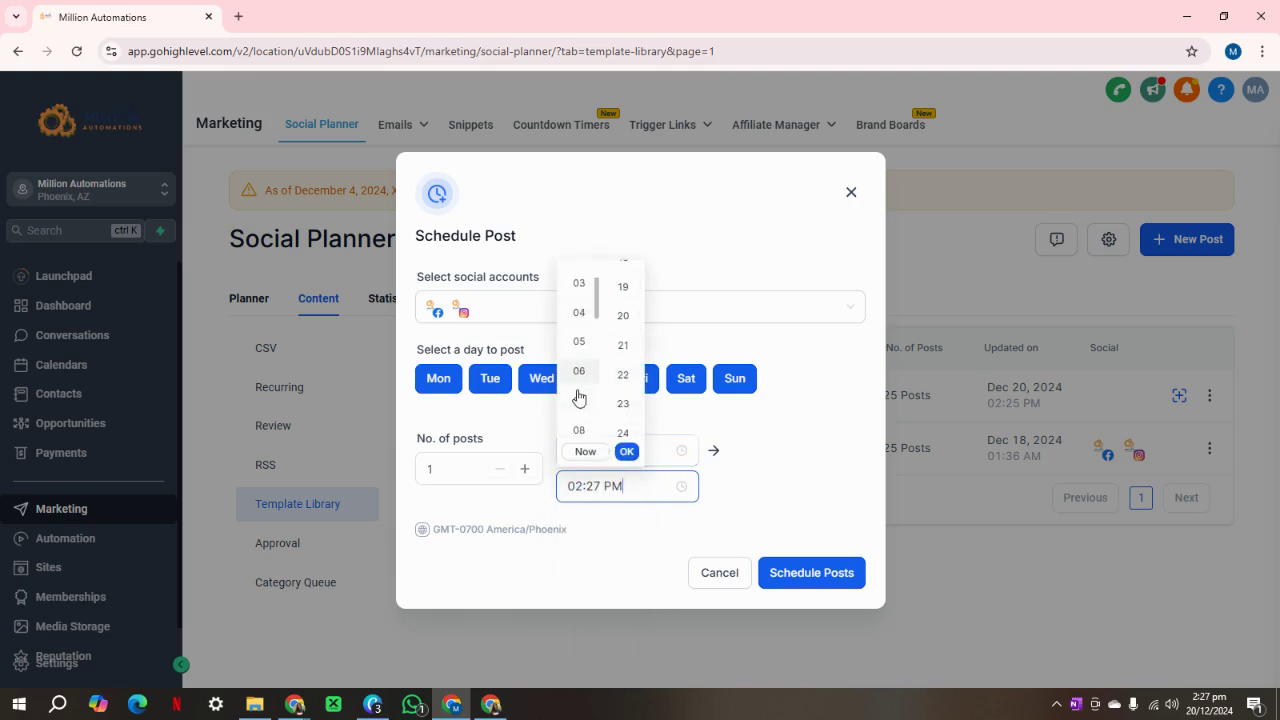
left_click(579, 430)
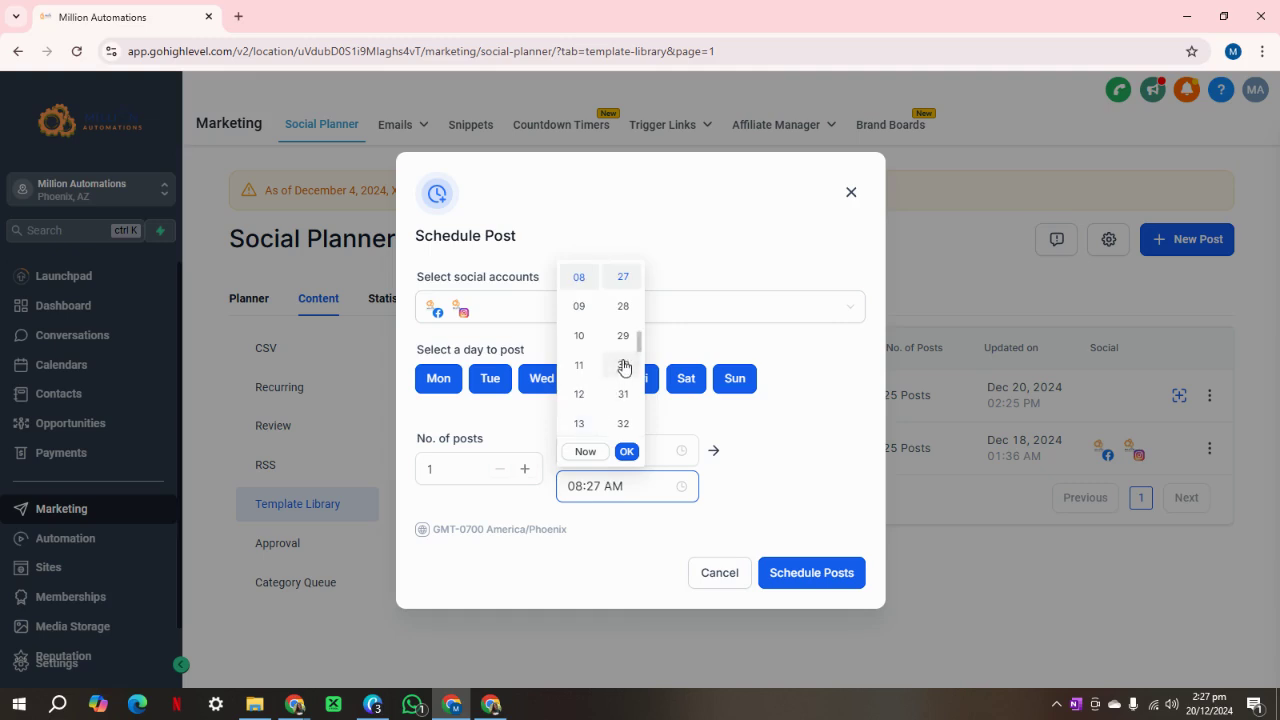
left_click(623, 367)
left_click(627, 452)
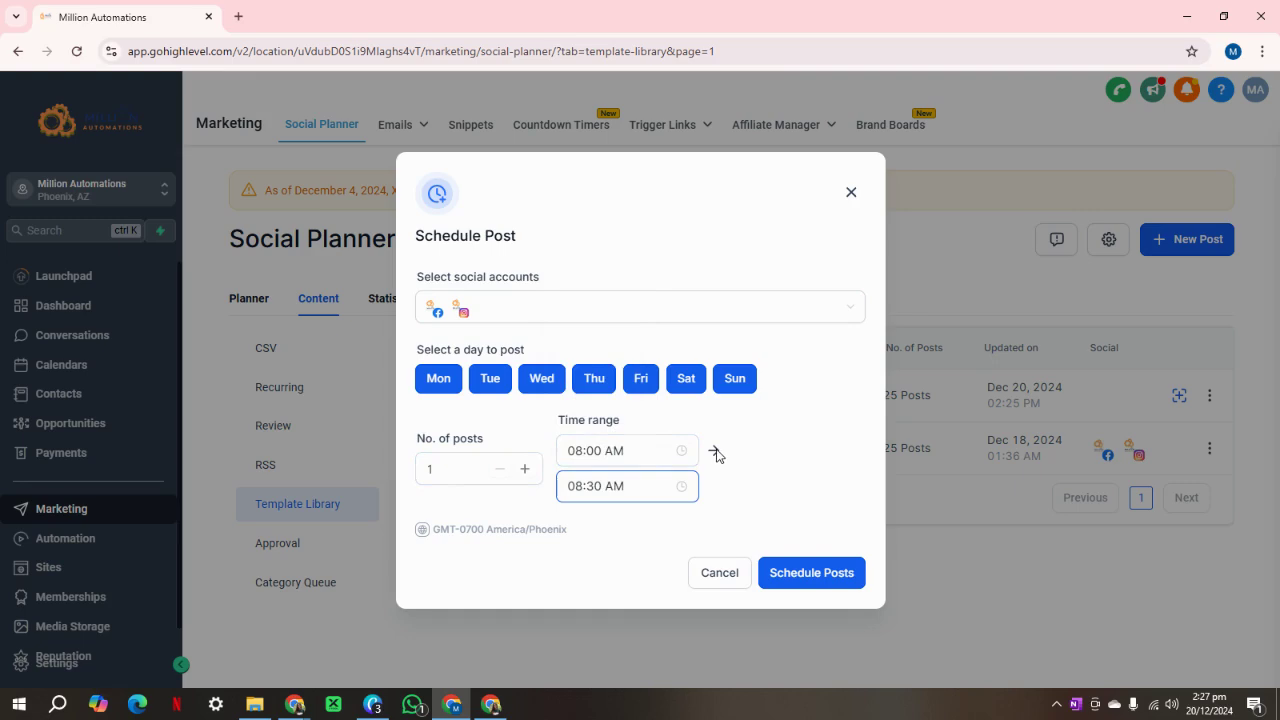
left_click(807, 578)
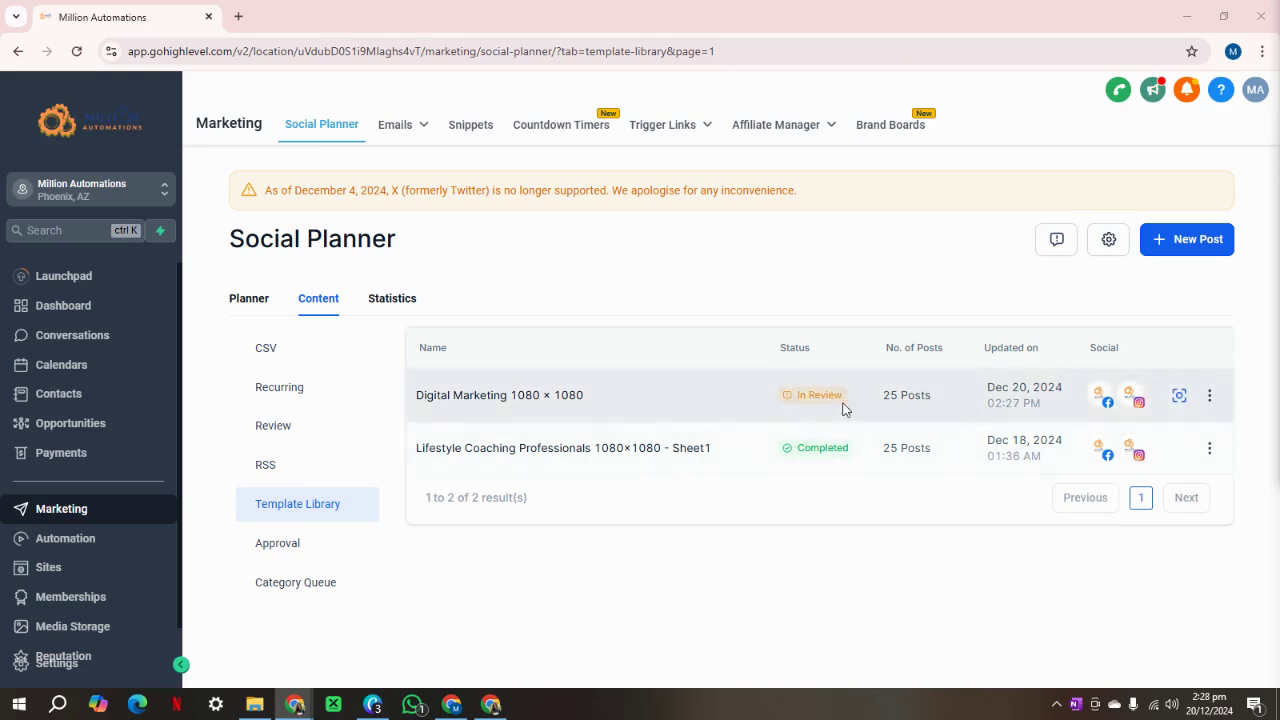
Reopen the Digital Marketing 1080 x 1080 posts from the Template Library.
left_click(1180, 400)
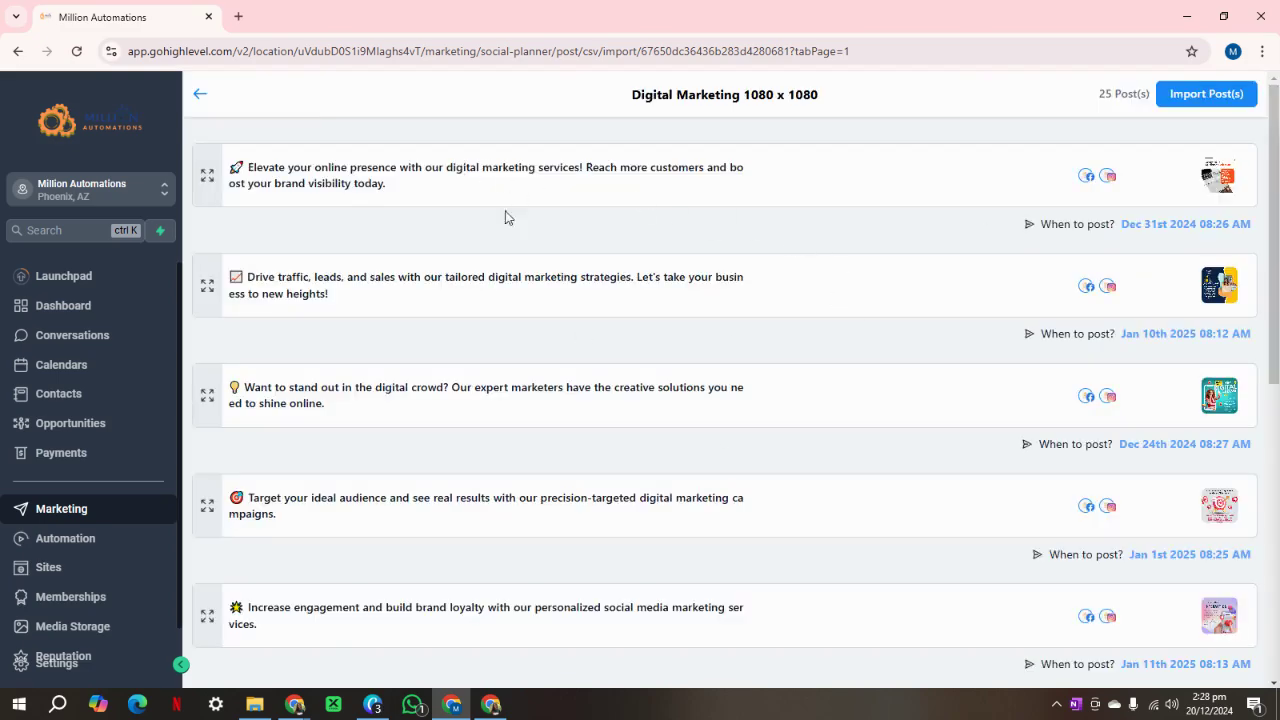
scroll(555, 370, "down", 5)
scroll(561, 385, "up", 7)
left_click(207, 177)
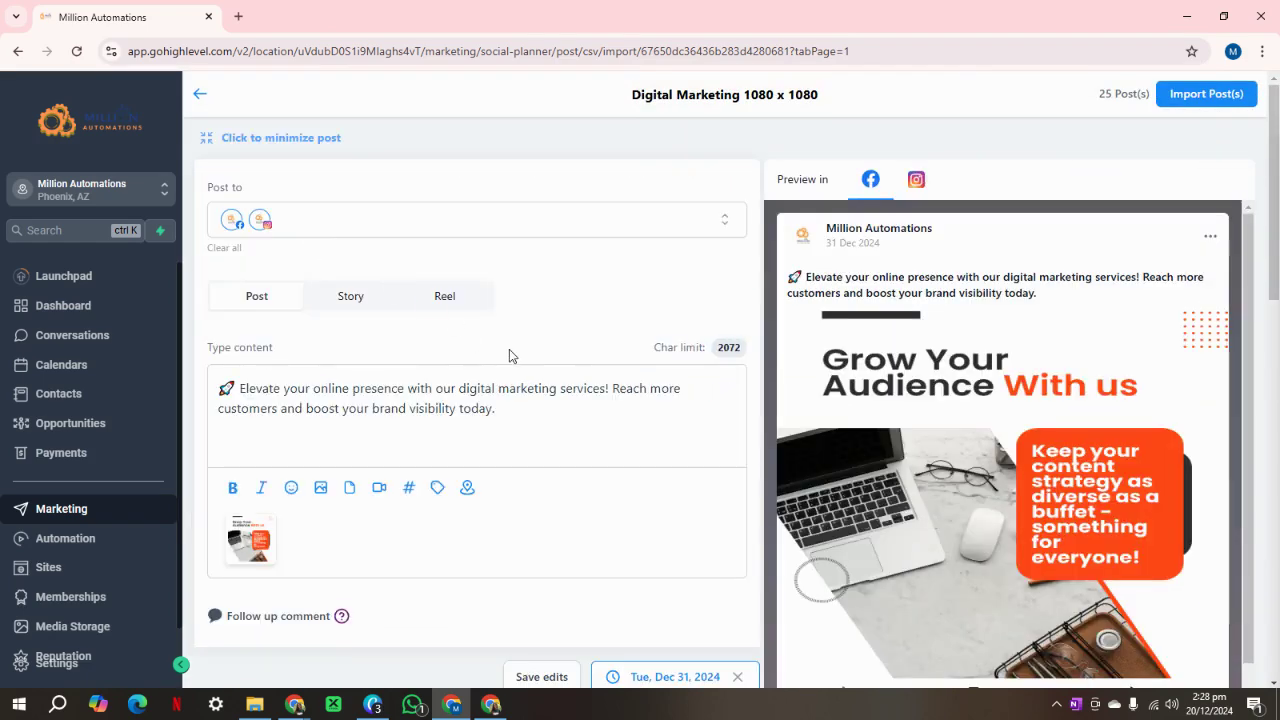
left_click(198, 94)
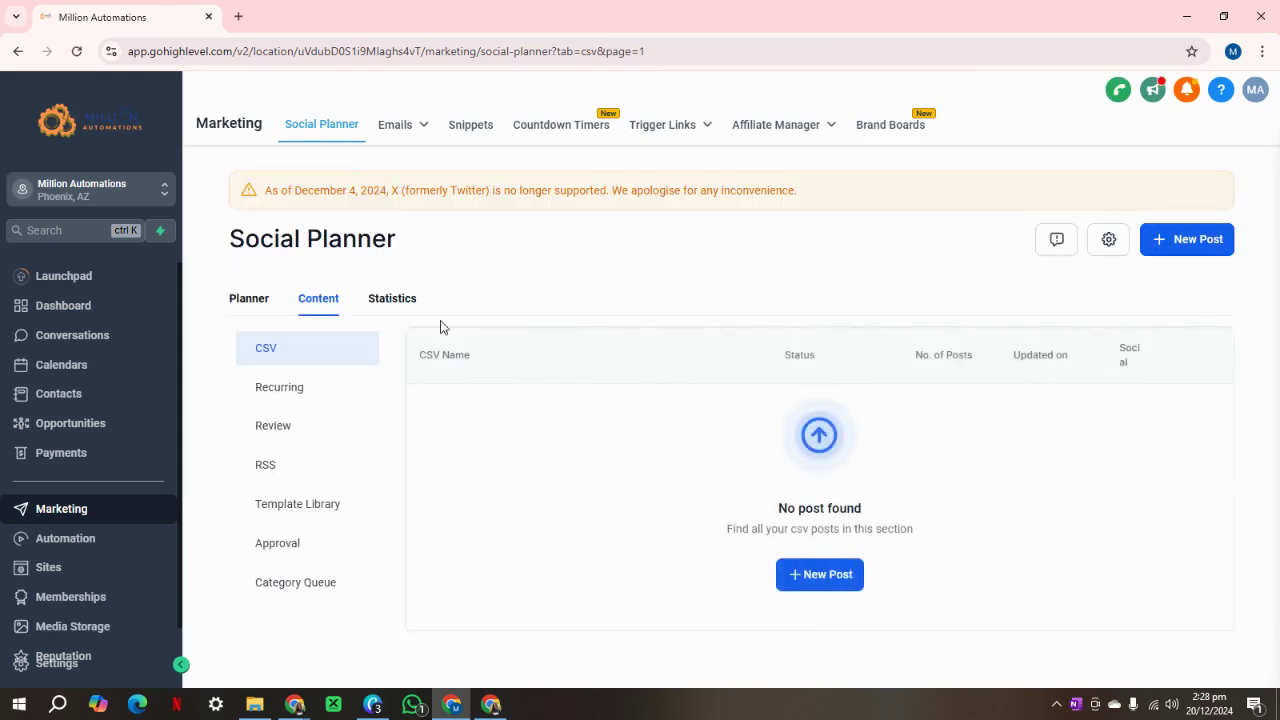
left_click(305, 506)
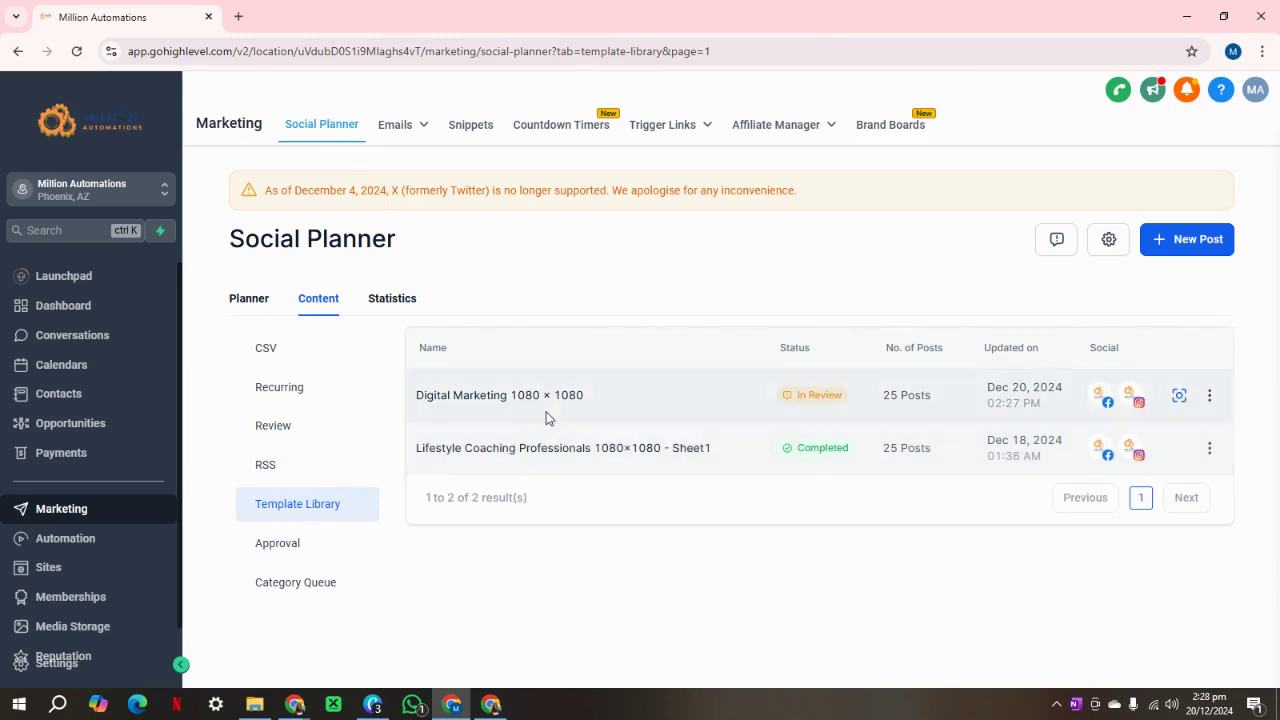
left_click(1161, 405)
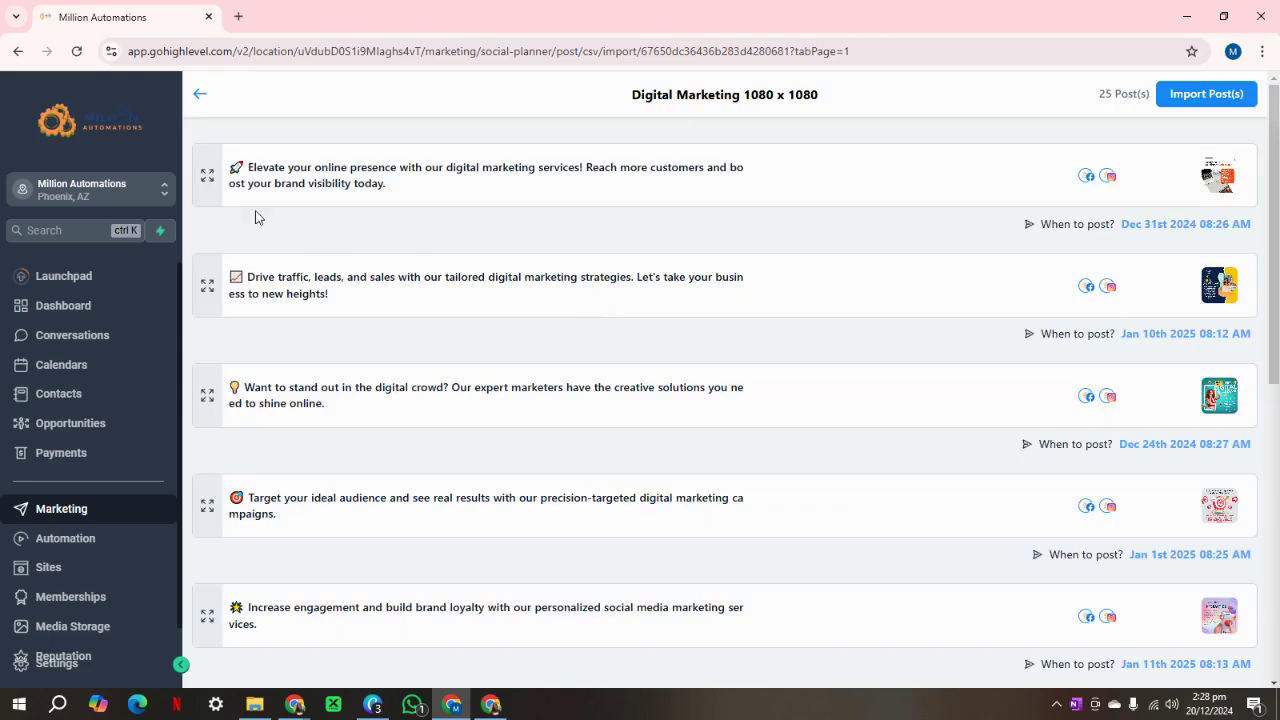
Expand the first post and delete its entire caption.
left_click(206, 177)
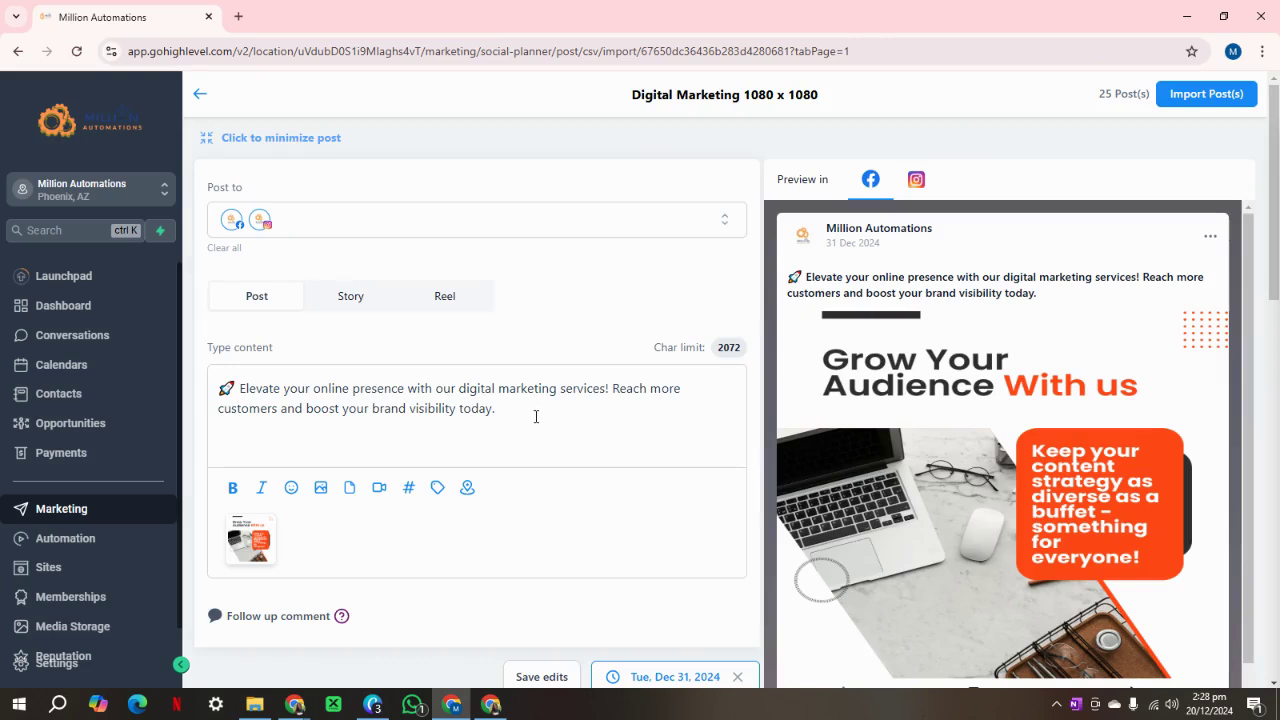
left_click_drag(536, 416, 197, 392)
key("BackSpace")
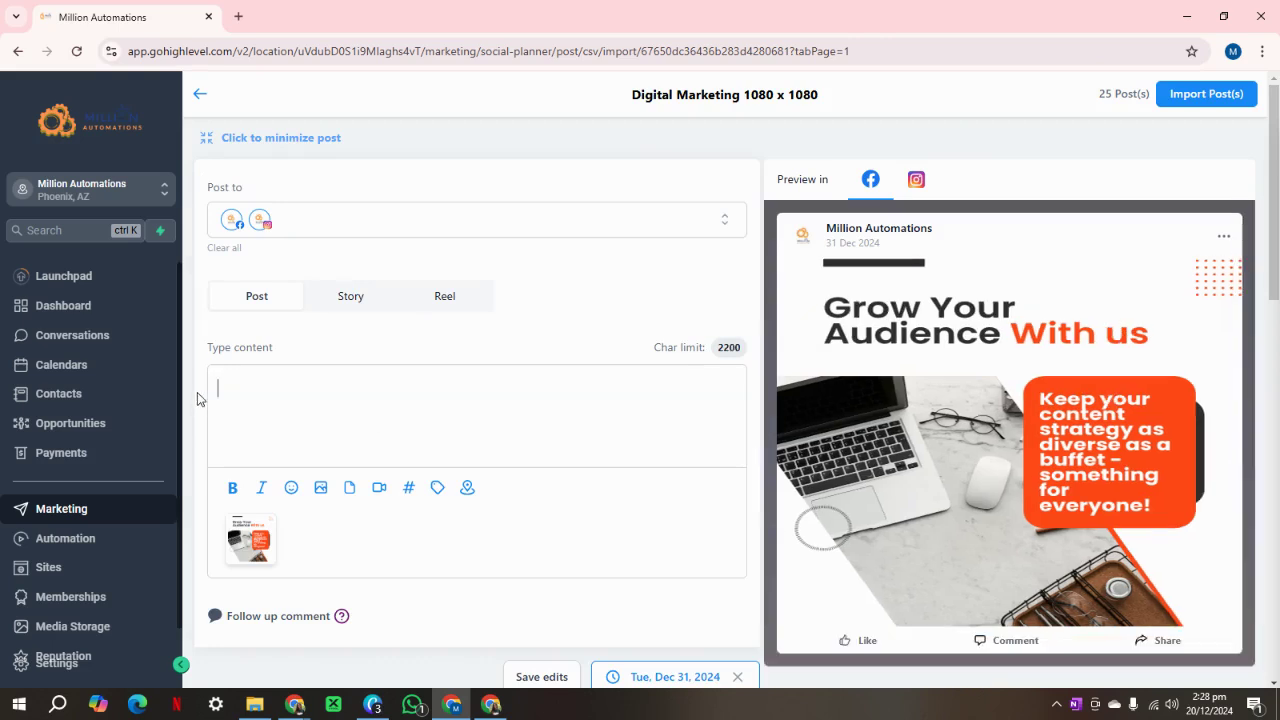
key("alt+Tab")
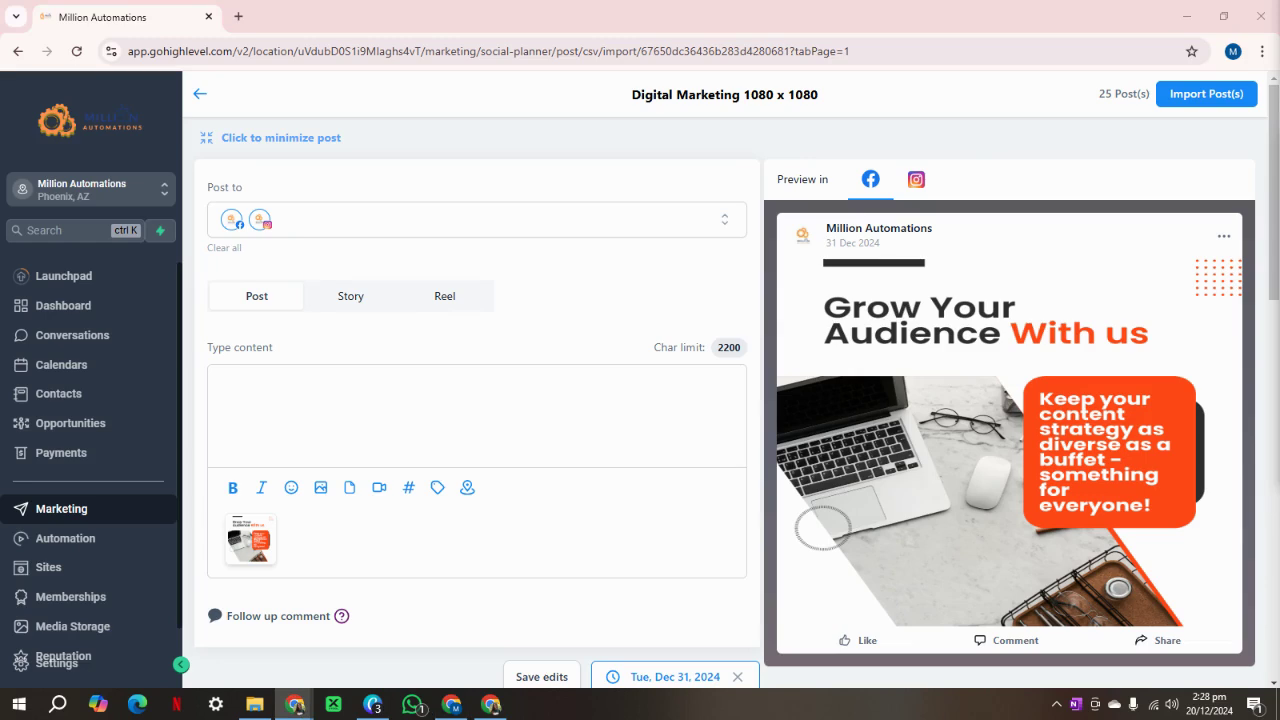
Paste the 'Did You Know?' follow-ups caption into the first post's empty content box.
left_click(277, 399)
type("Did You Know? 💡 80% of sales require five follow-ups—yet 44% of salespeople give up after one. That's why Million Automations specializes in custom automations that make follow-ups a breeze. Our tools ensure no lead slips through the cracks! 🔥")
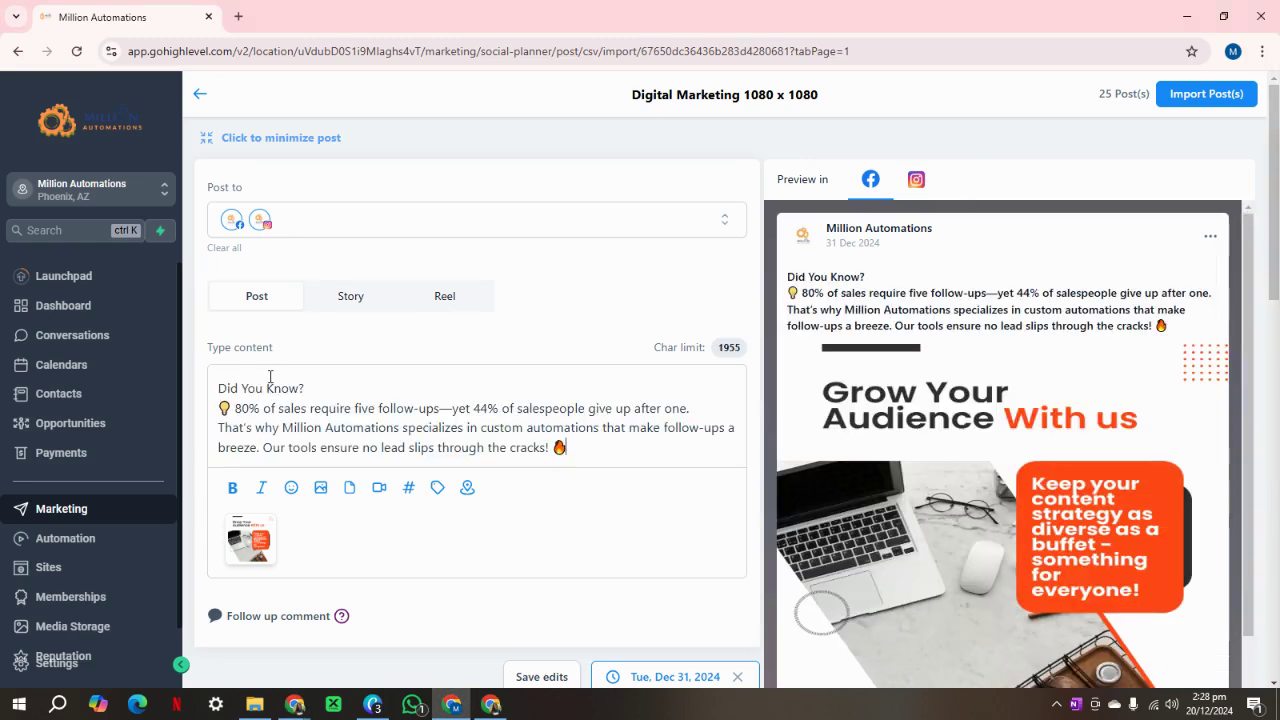
scroll(372, 350, "down", 2)
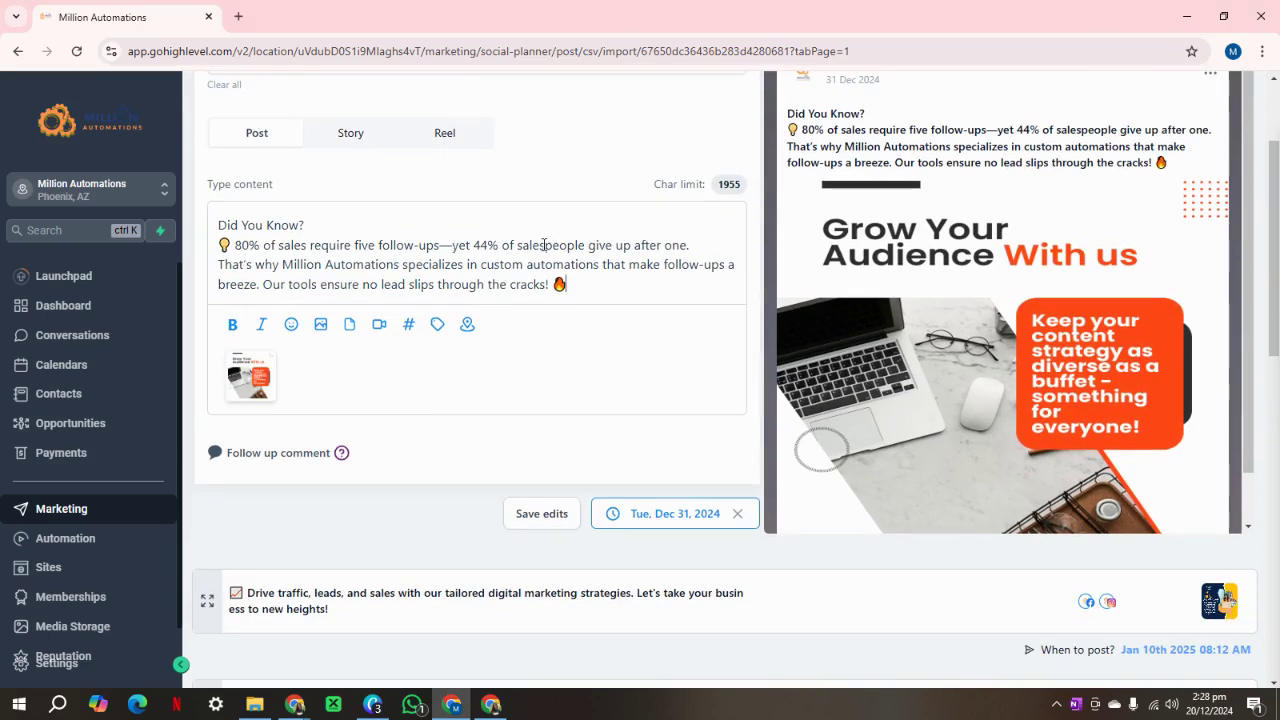
scroll(655, 374, "up", 2)
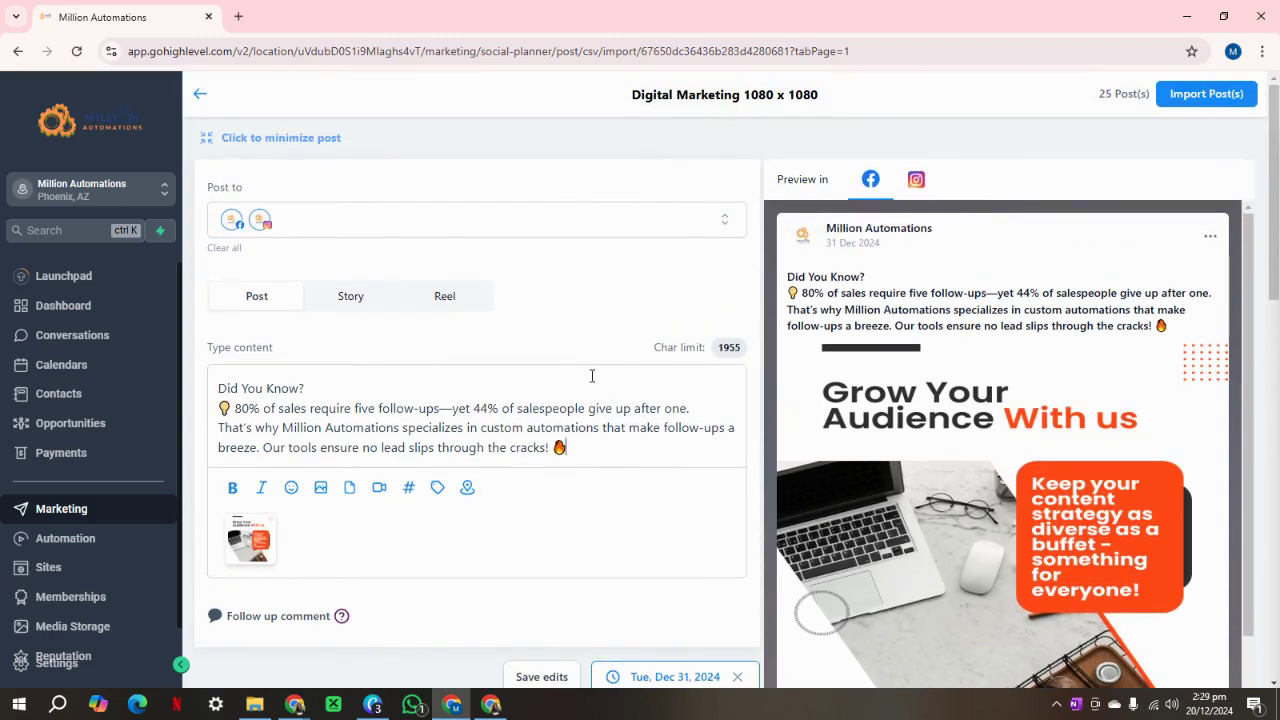
scroll(983, 400, "down", 6)
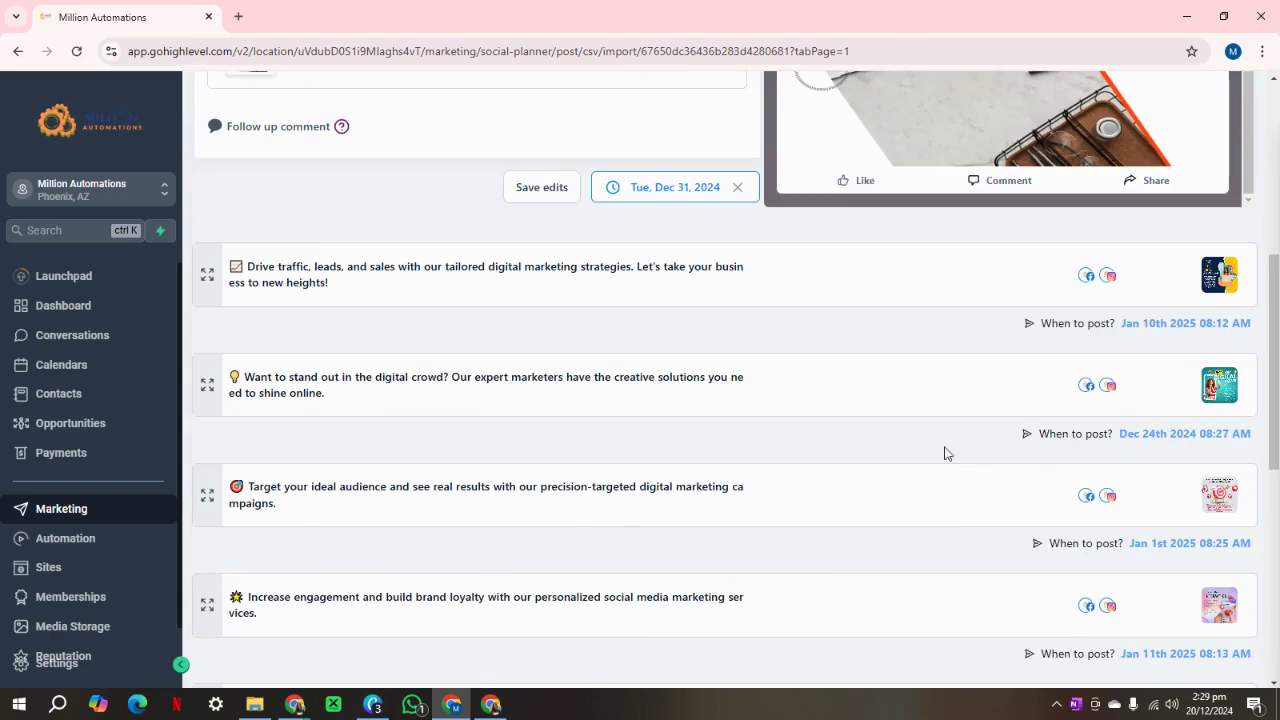
scroll(946, 449, "up", 5)
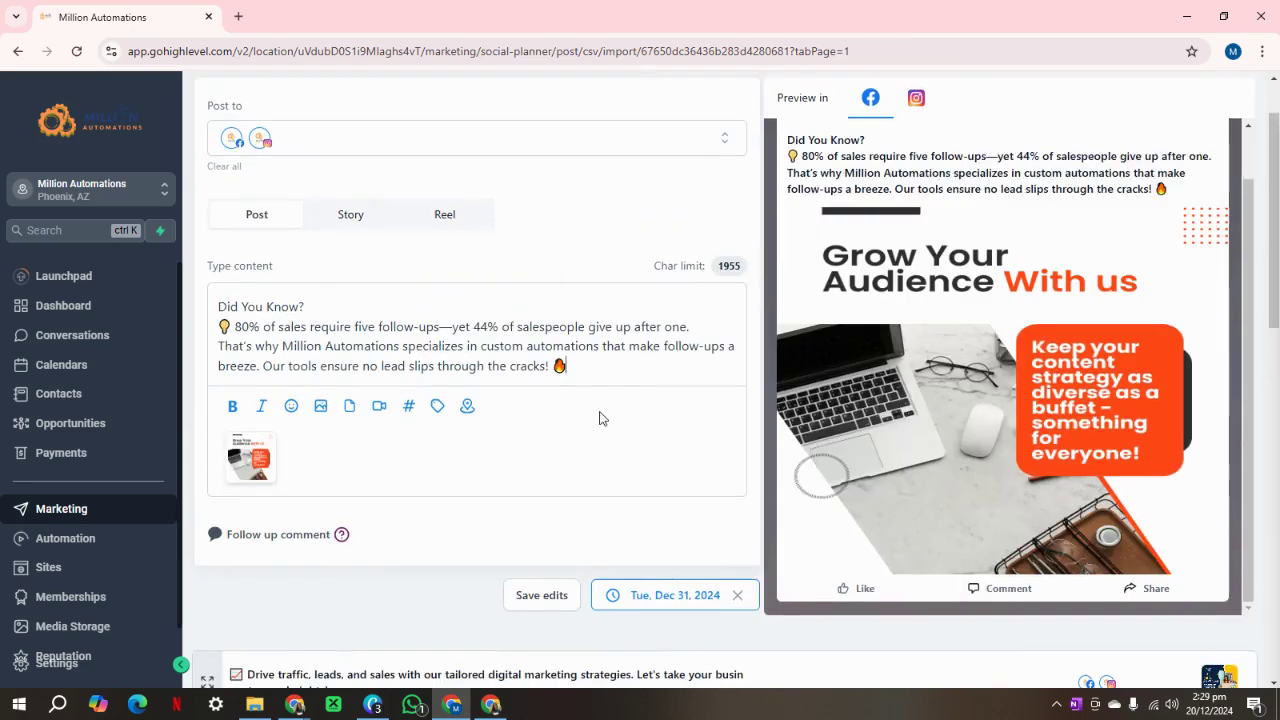
Swap the first post's laptop image for the Purple and Pink robot graphic uploaded from D:\JIN CHROME DOWNLOADS\MA 25.
left_click(274, 437)
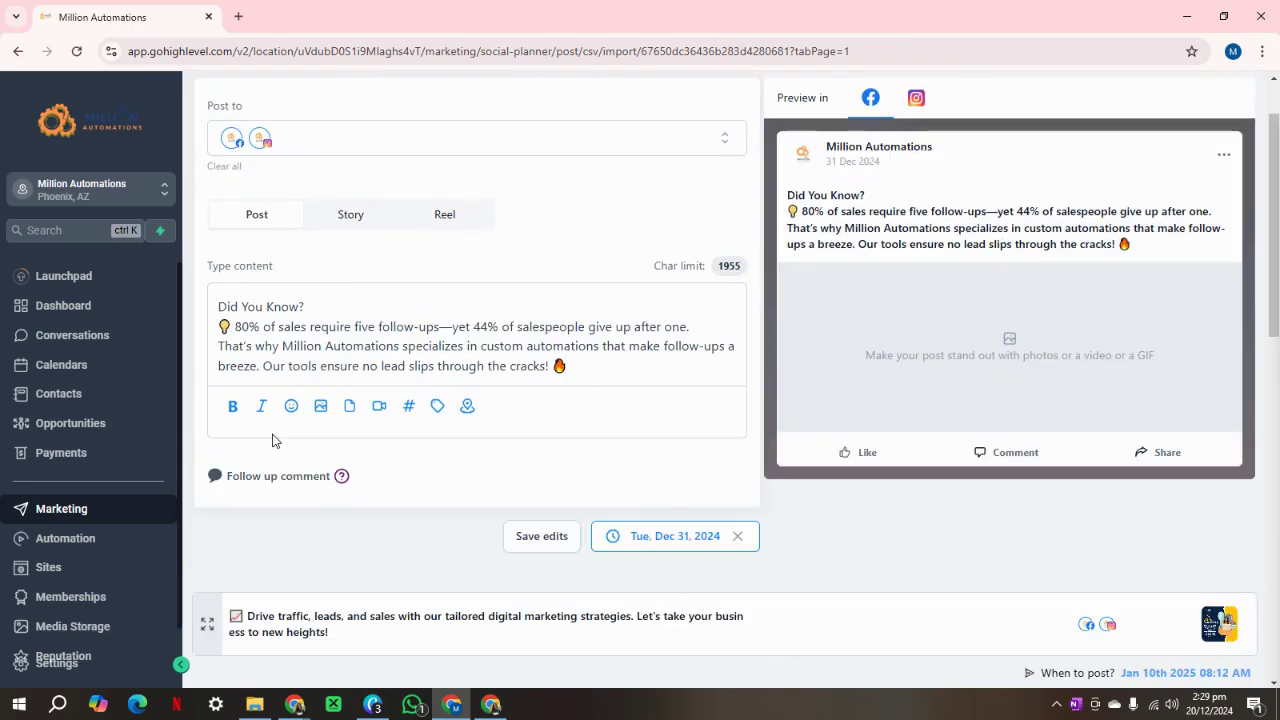
left_click(317, 407)
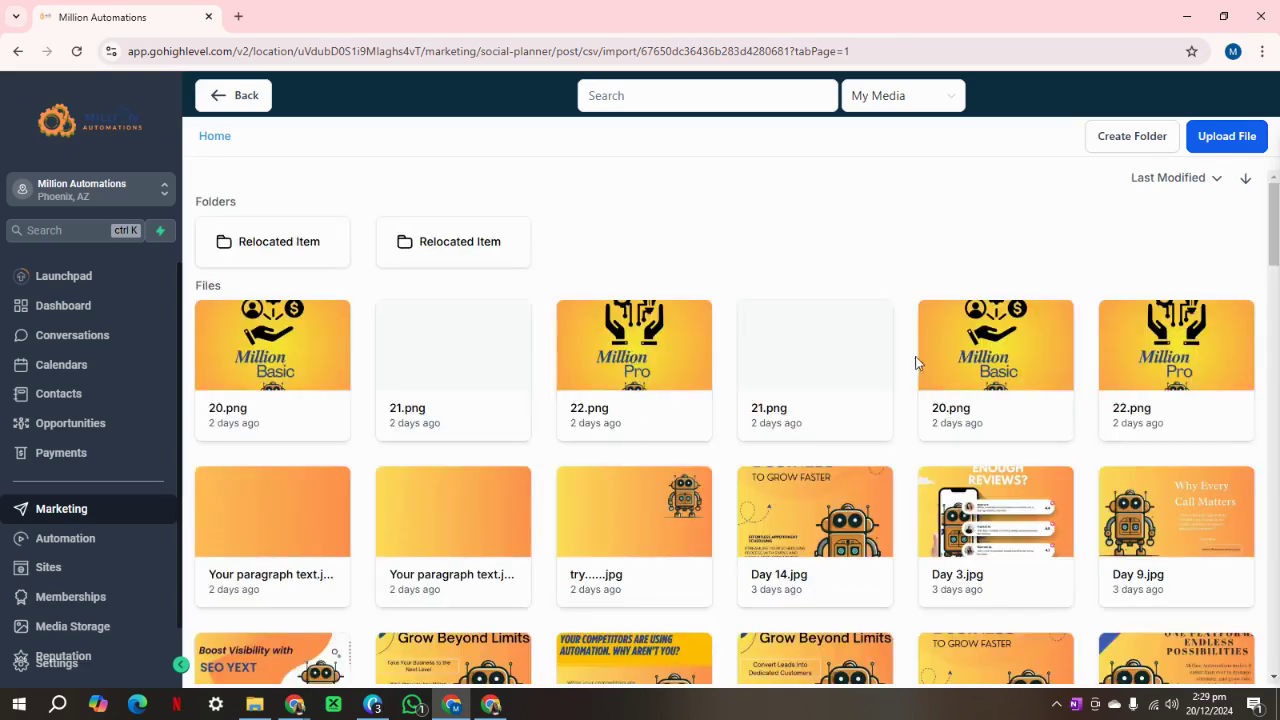
left_click(1228, 139)
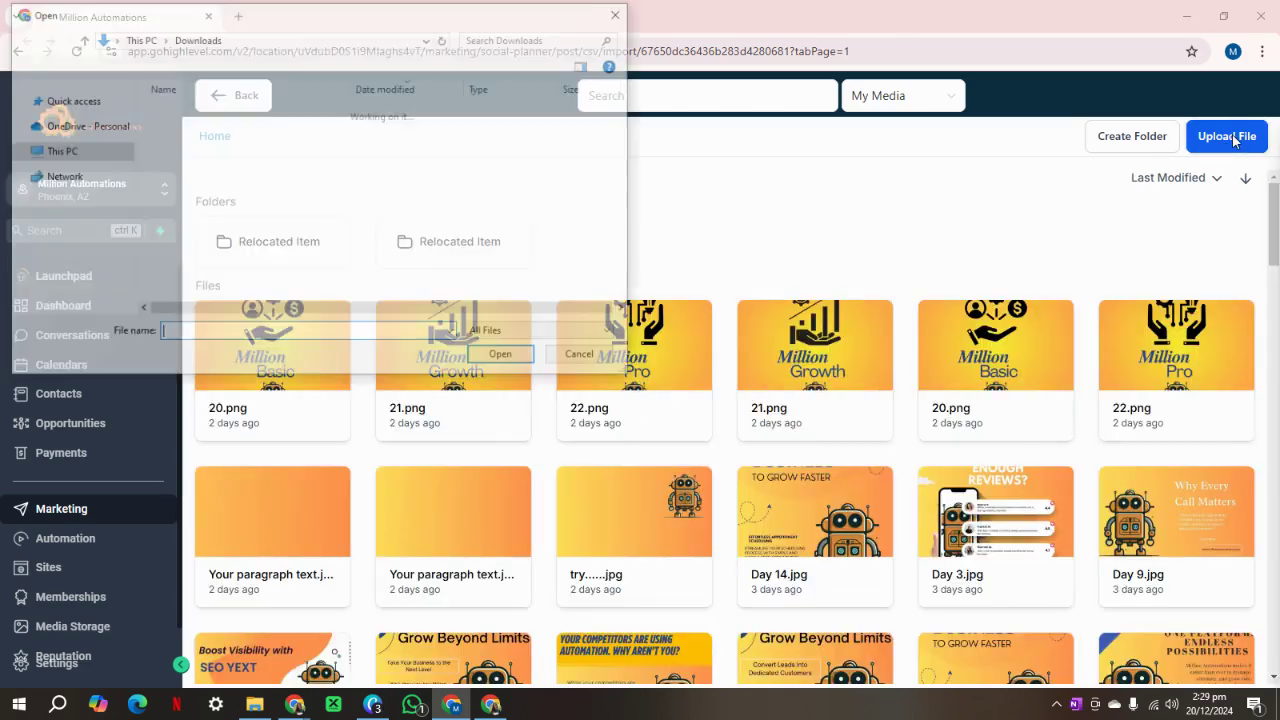
left_click(78, 291)
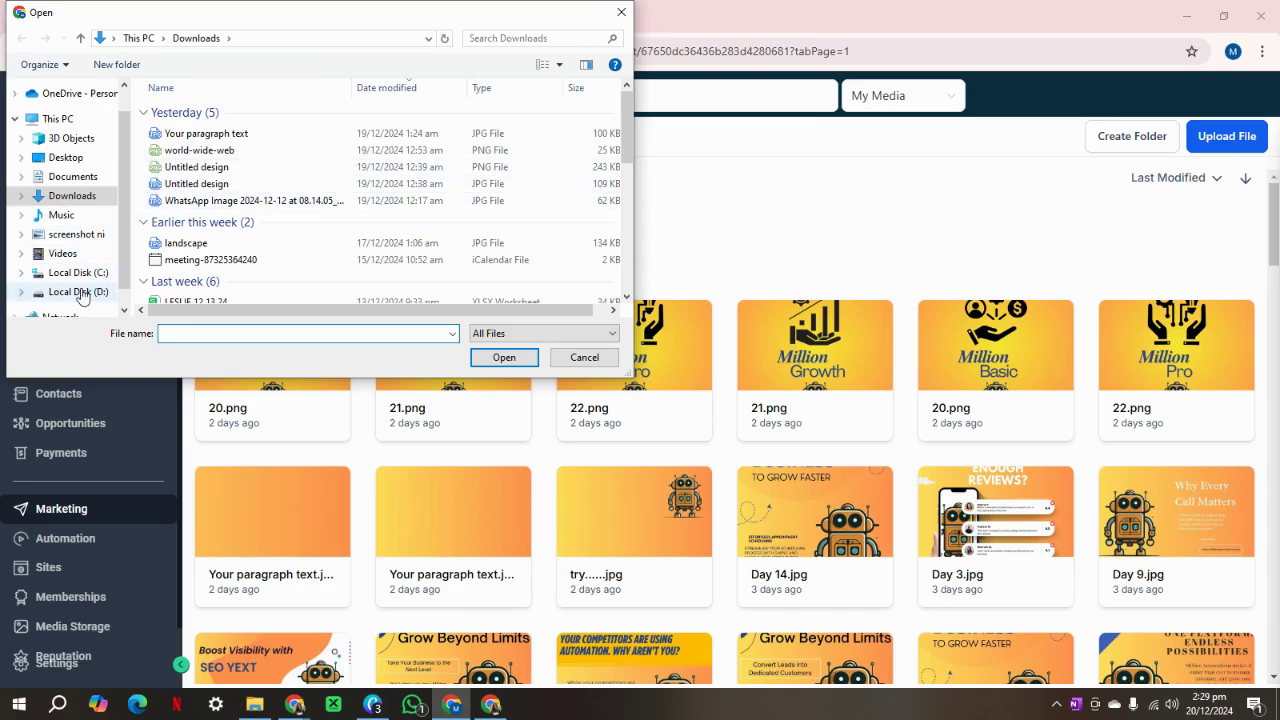
double_click(205, 127)
scroll(458, 249, "down", 2)
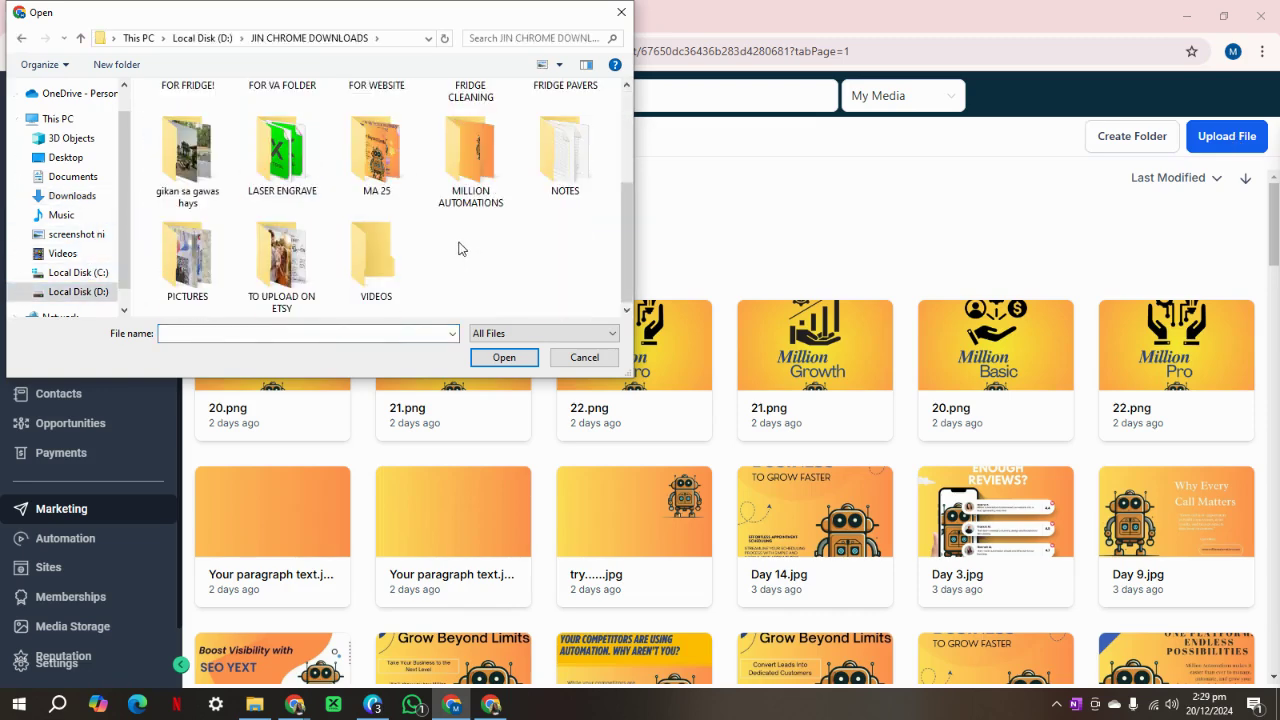
double_click(376, 150)
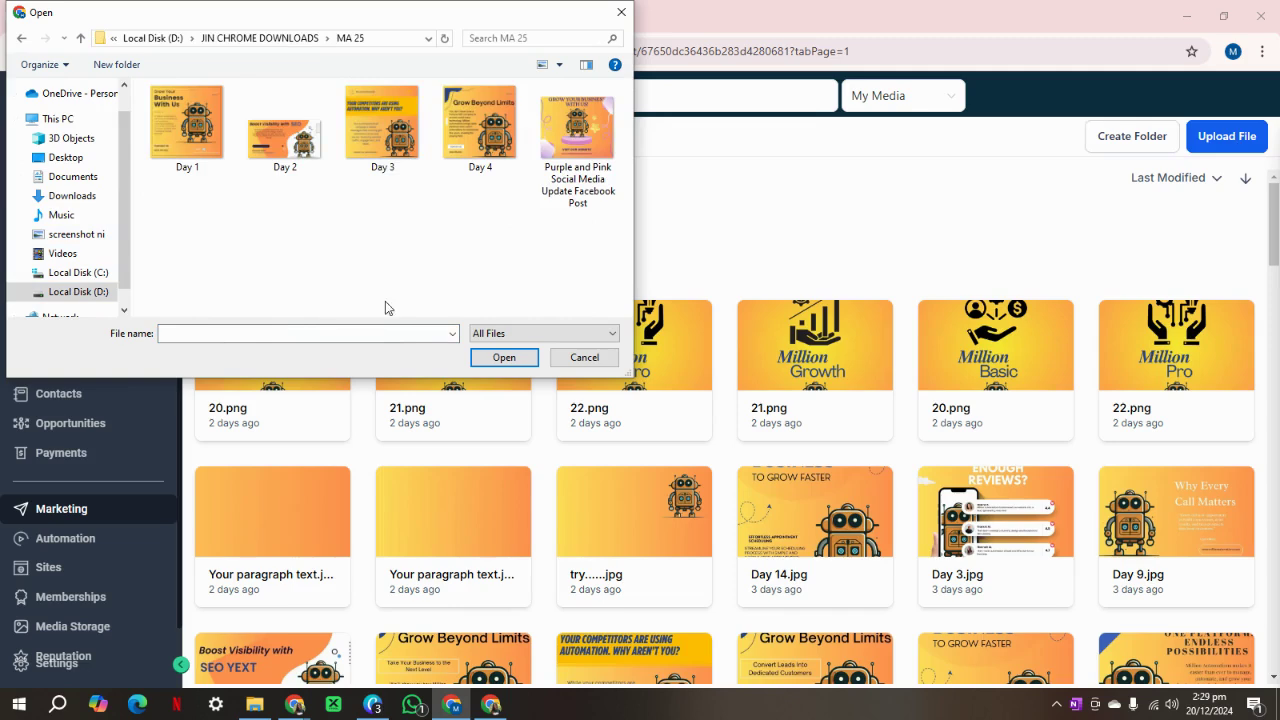
left_click(573, 150)
left_click(504, 357)
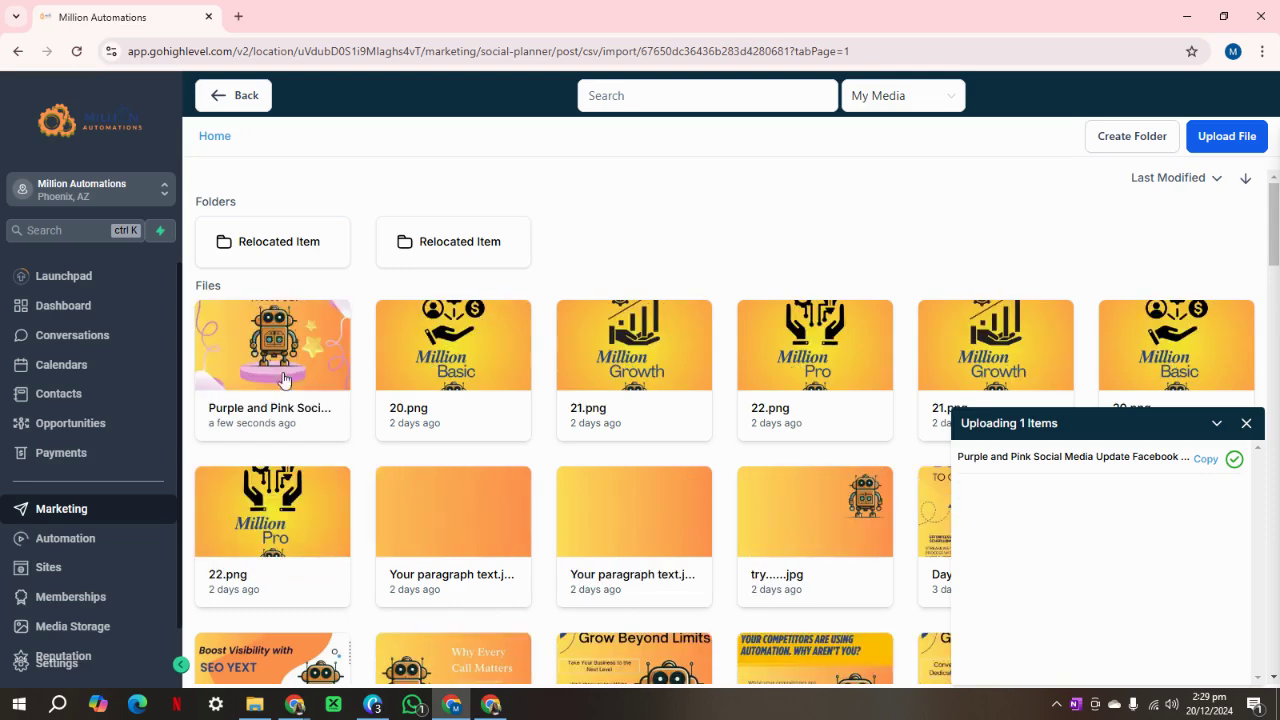
left_click(245, 410)
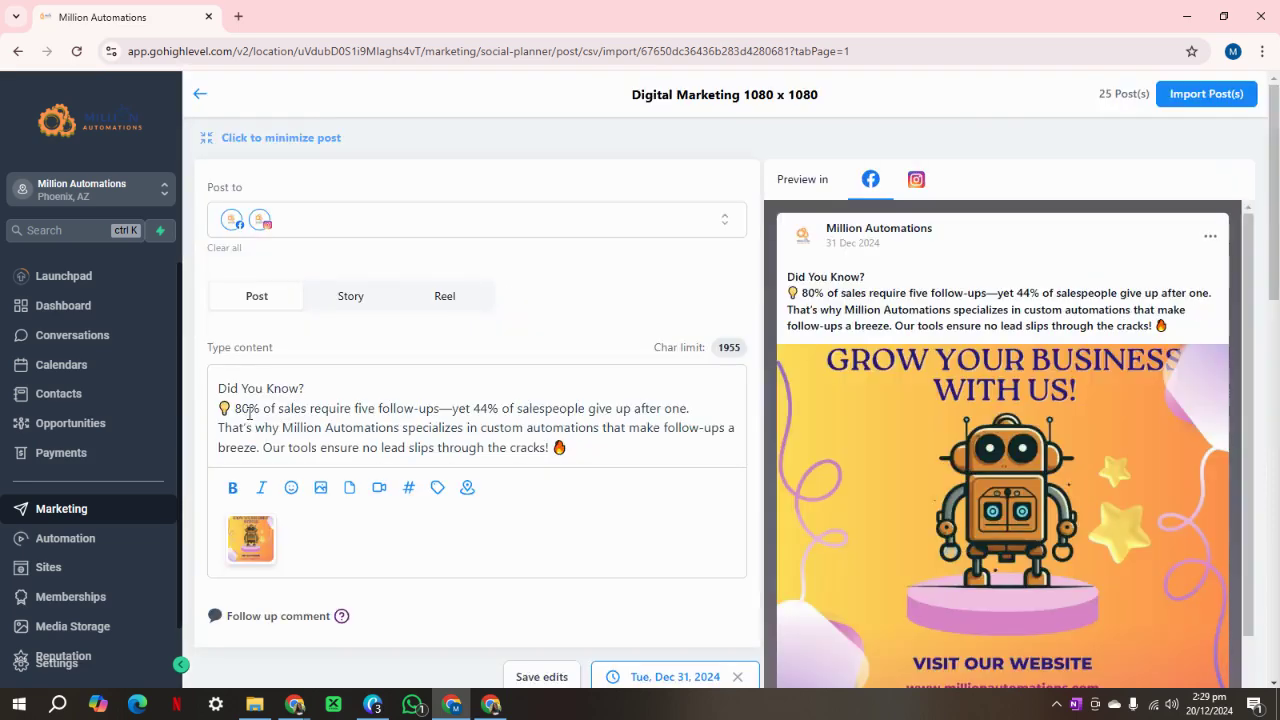
Collapse the first post's editor and expand it again.
scroll(943, 460, "down", 1)
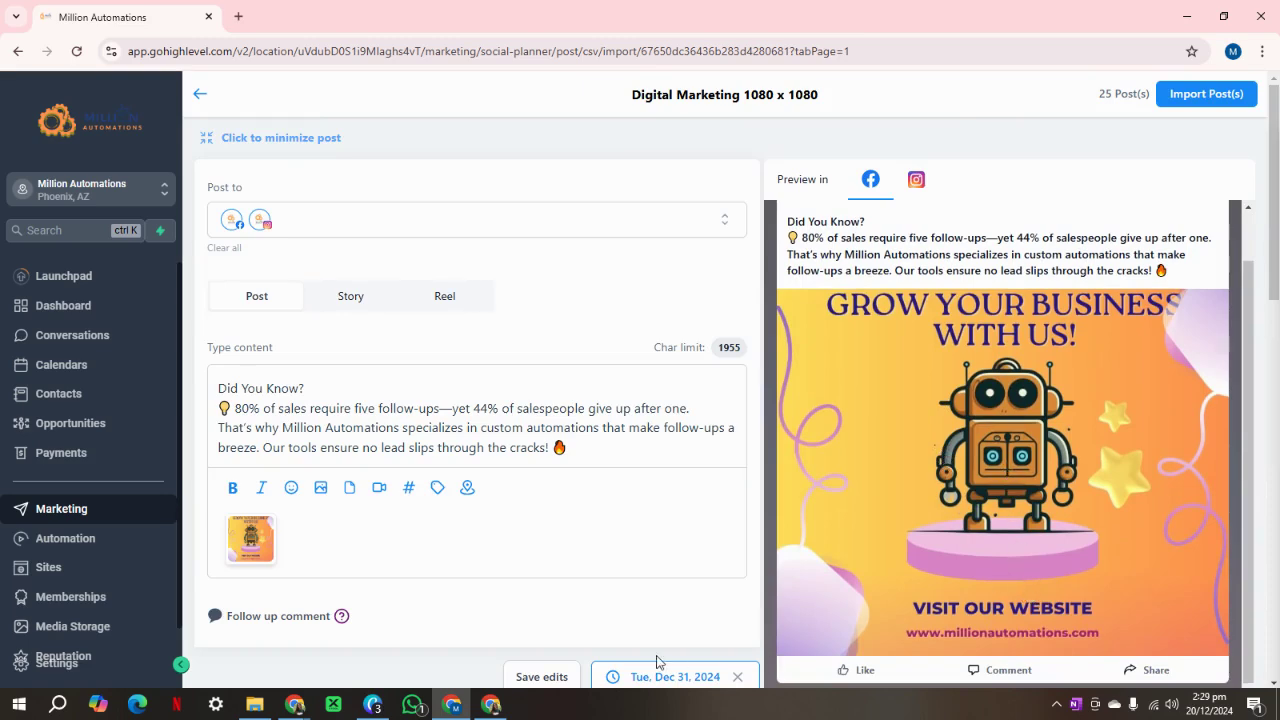
scroll(550, 620, "down", 3)
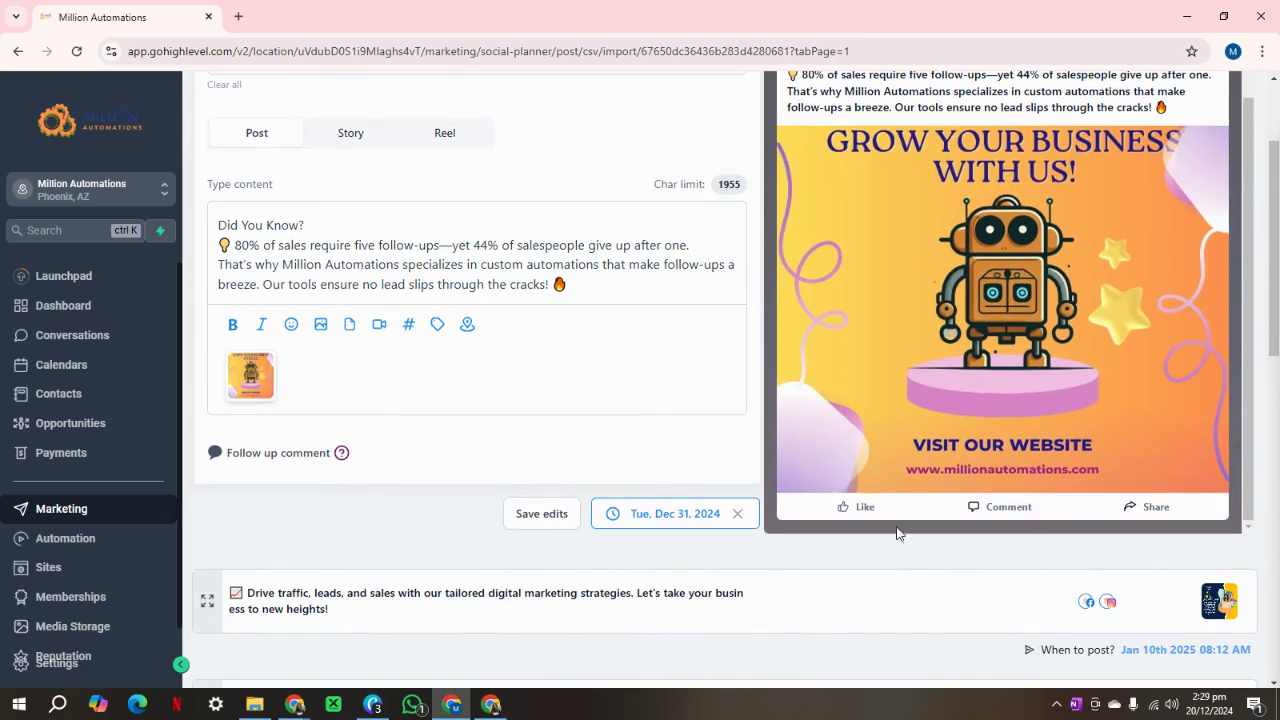
scroll(900, 467, "up", 1)
scroll(980, 447, "up", 3)
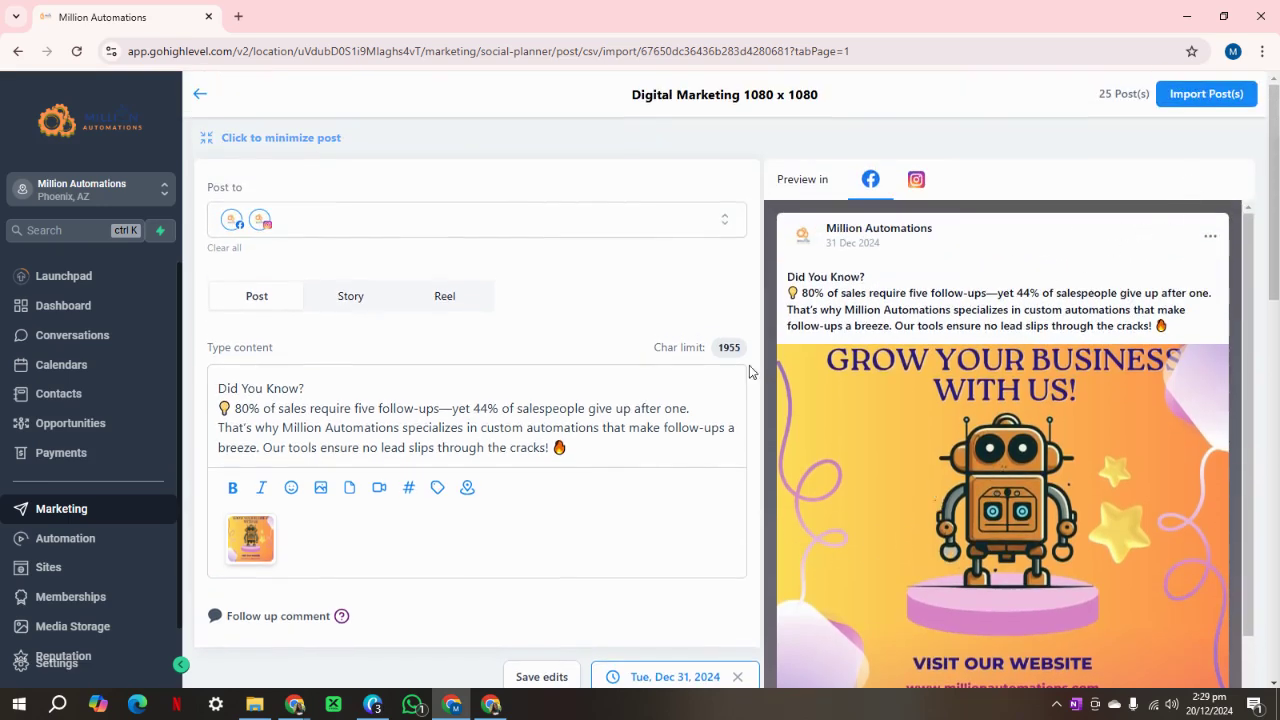
scroll(563, 331, "down", 3)
scroll(380, 240, "up", 3)
left_click(206, 140)
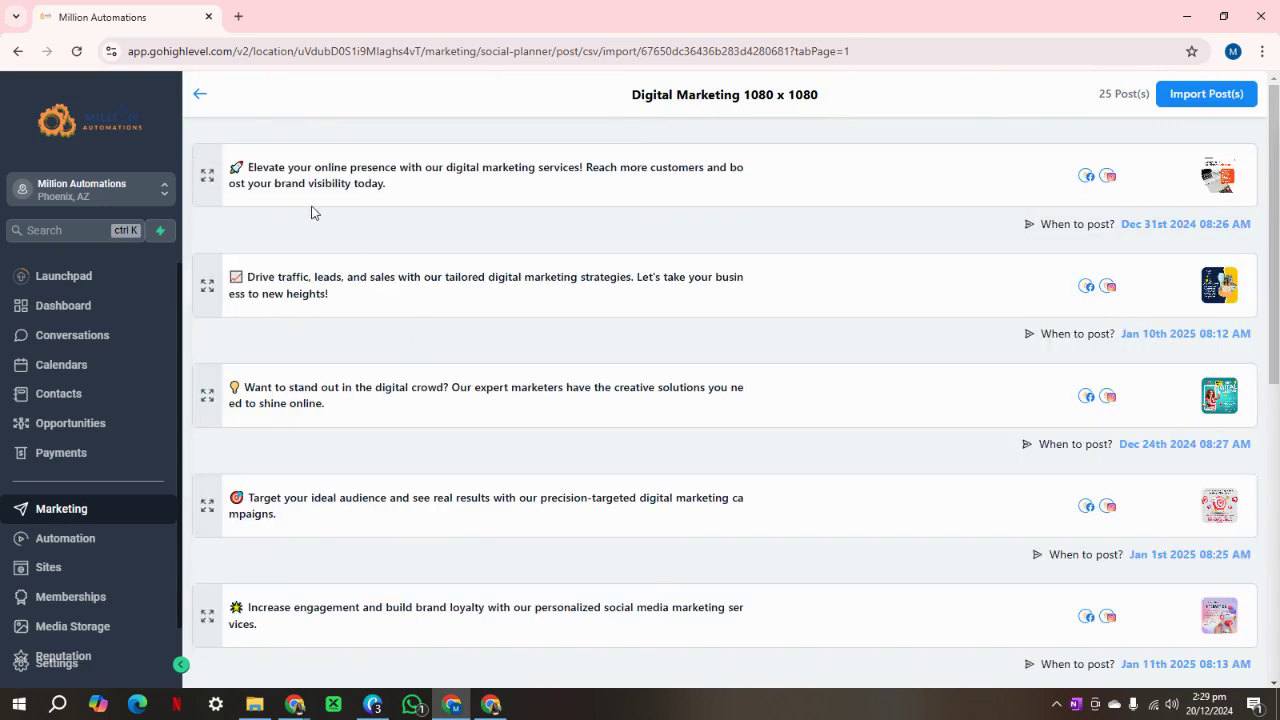
left_click(206, 176)
Save the first post's edits, then reopen it to find the original caption and laptop image.
scroll(630, 466, "down", 2)
left_click(535, 514)
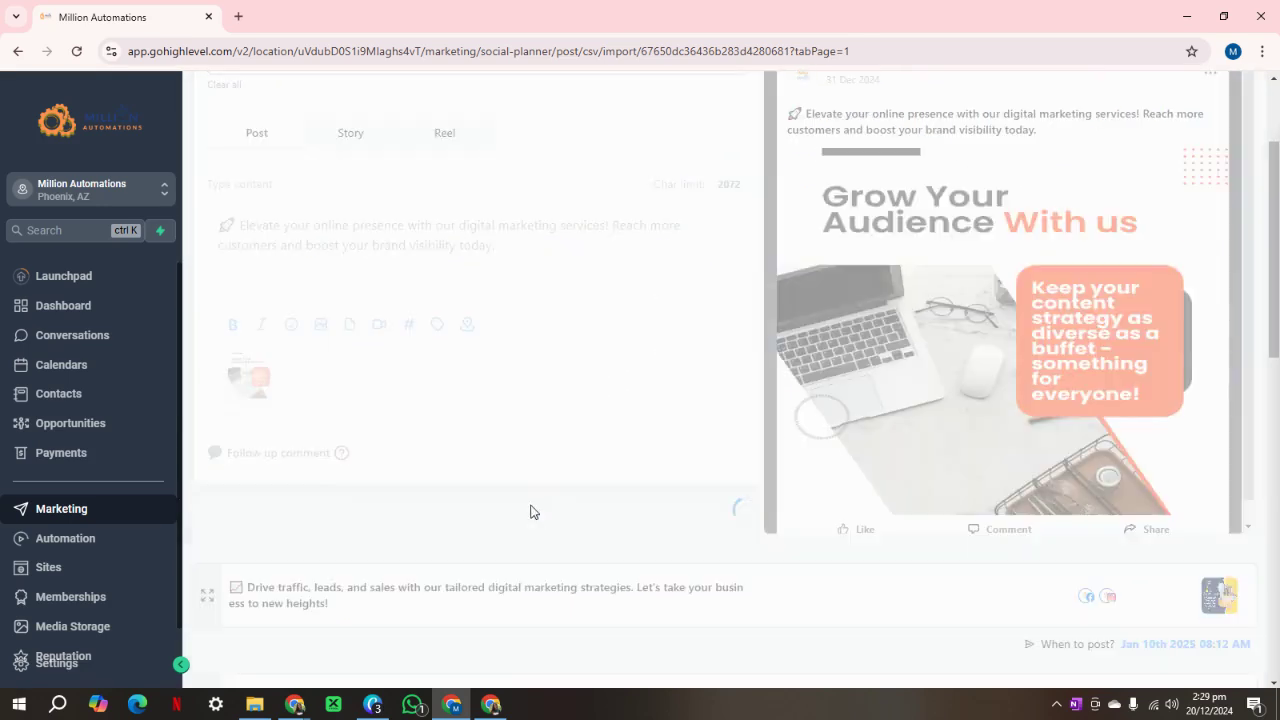
scroll(283, 330, "up", 2)
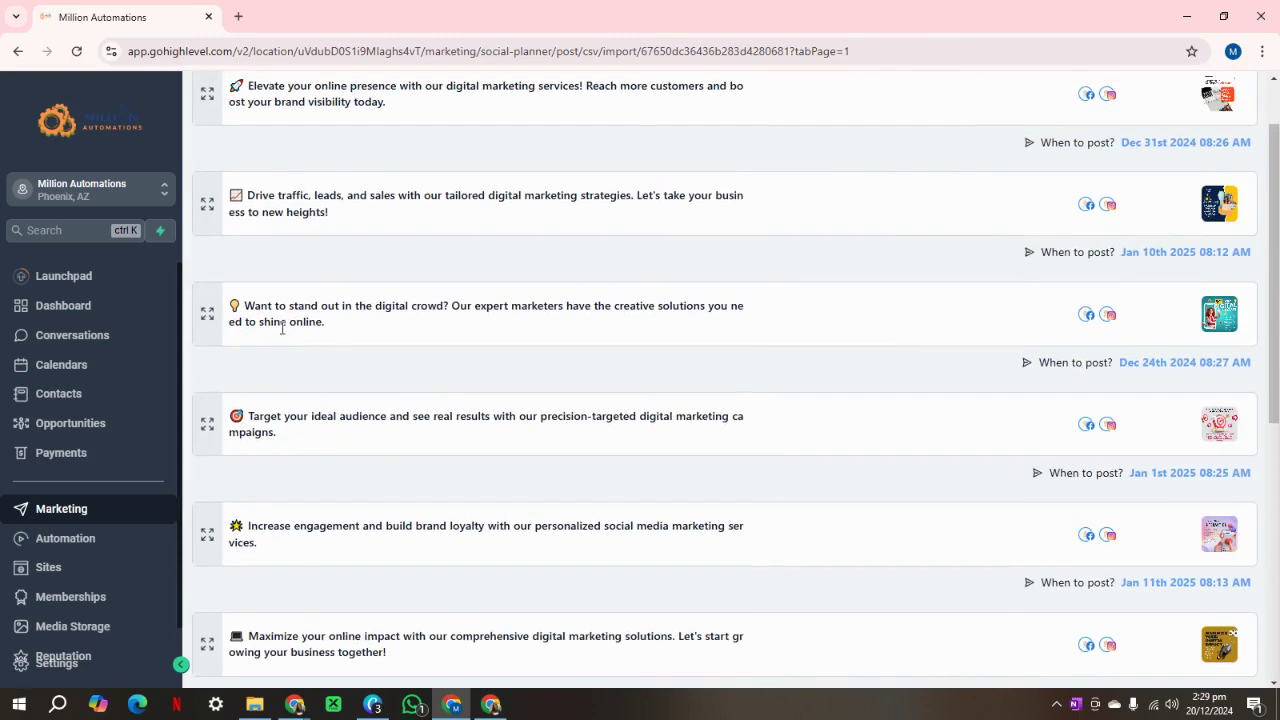
left_click(206, 176)
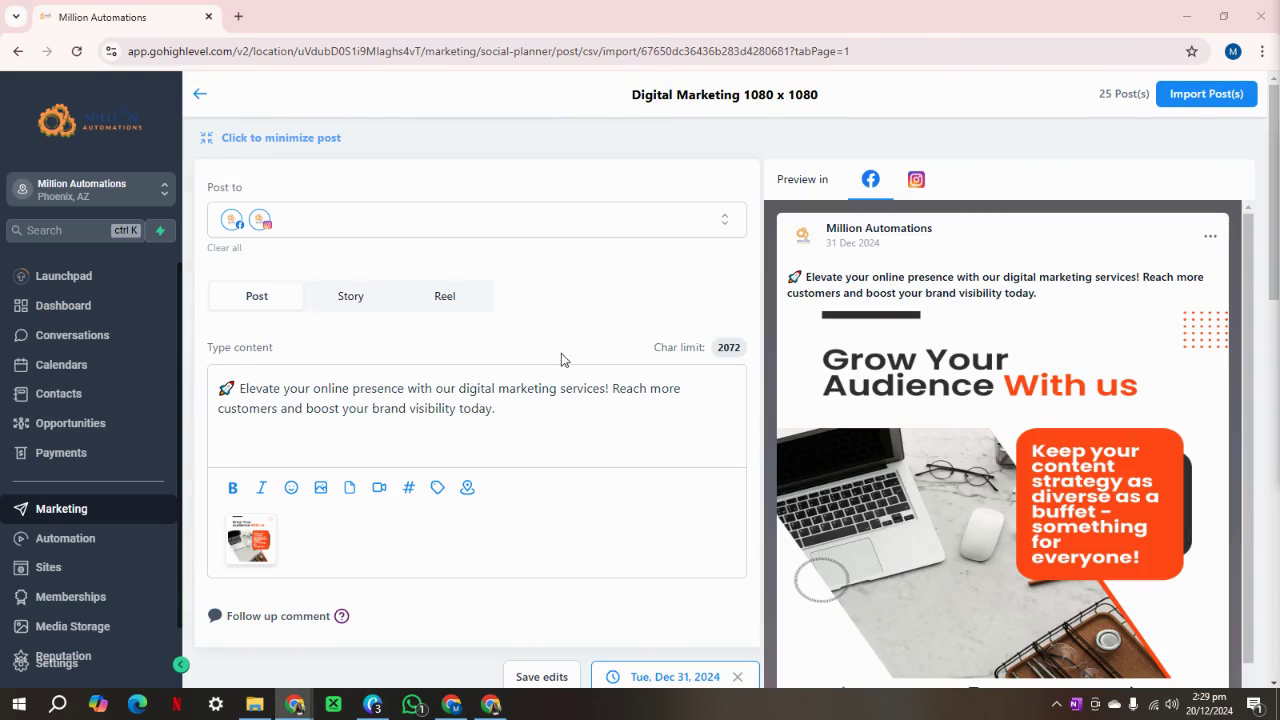
Paste the 'Did You Know?' caption over the first post and replace its laptop image with the robot image.
left_click_drag(532, 408, 198, 366)
type("Did You Know? 💡 80% of sales require five follow-ups—yet 44% of salespeople give up after one. That's why Million Automations specializes in custom automations that make follow-ups a breeze. Our tools ensure no lead slips through the cracks! 🔥")
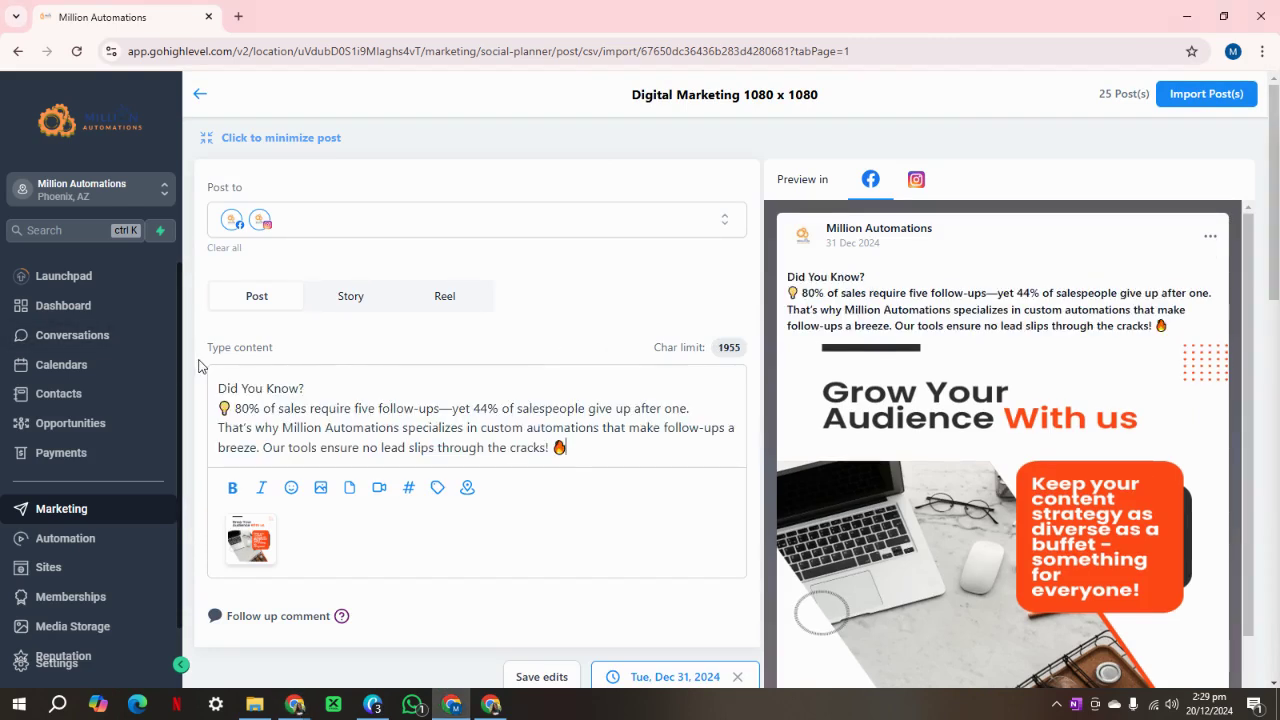
left_click(271, 520)
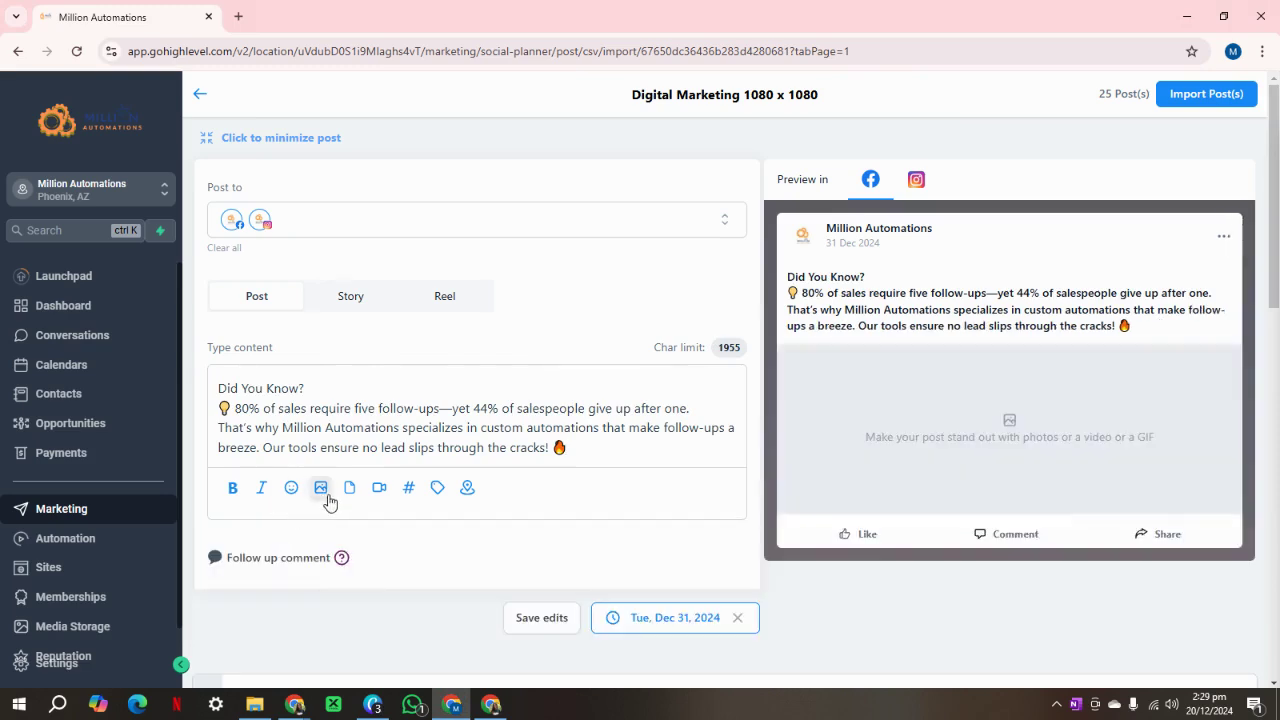
left_click(321, 489)
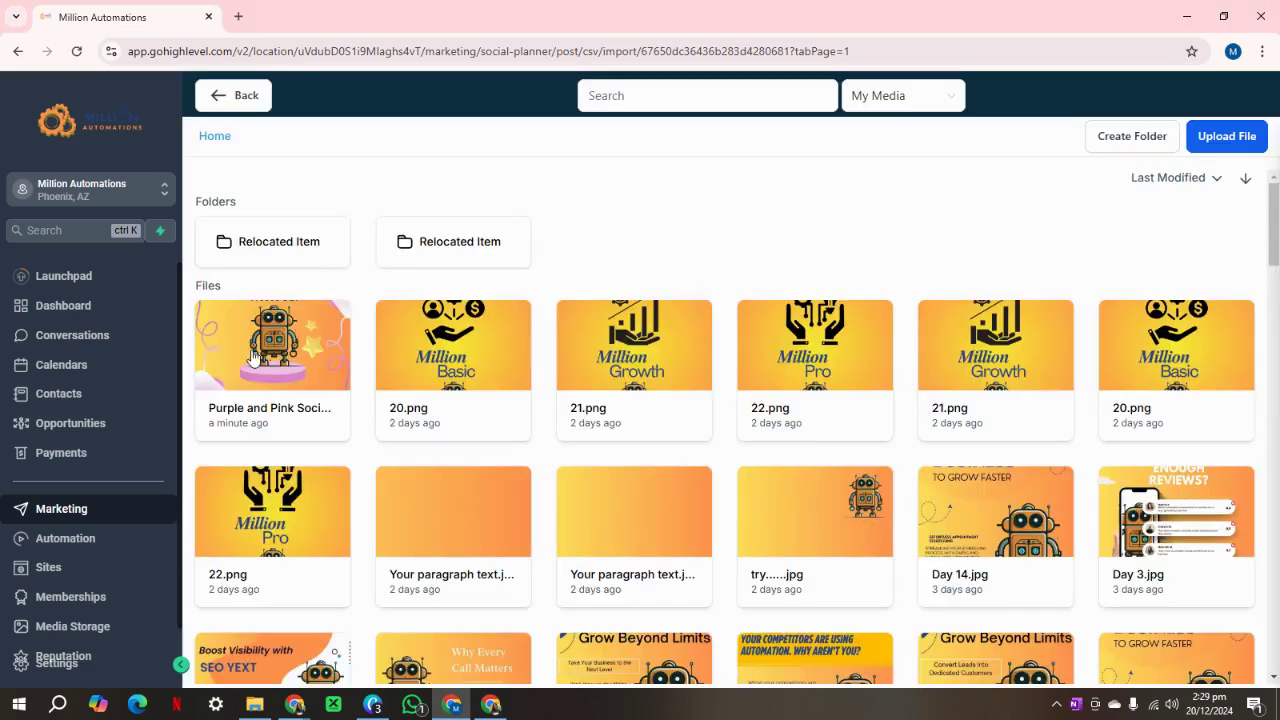
left_click(263, 418)
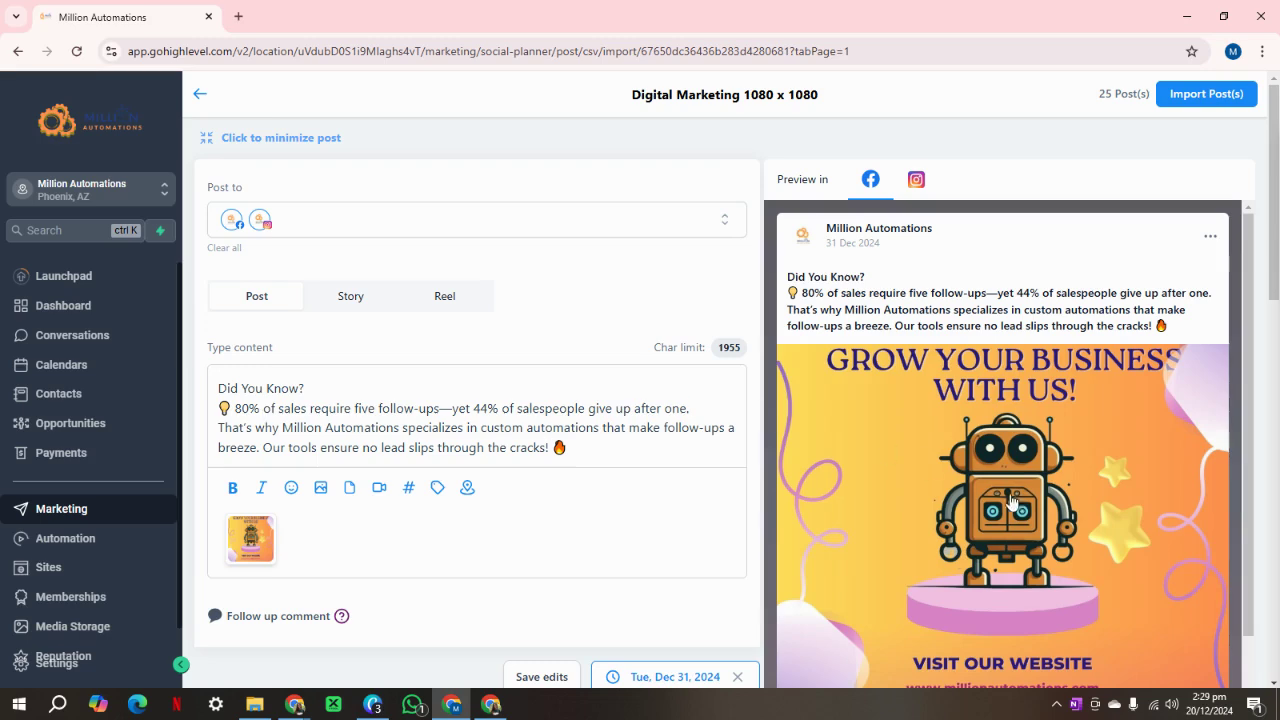
Save the first post and expand it to verify the new caption and image.
scroll(809, 523, "down", 2)
scroll(531, 591, "down", 2)
left_click(538, 517)
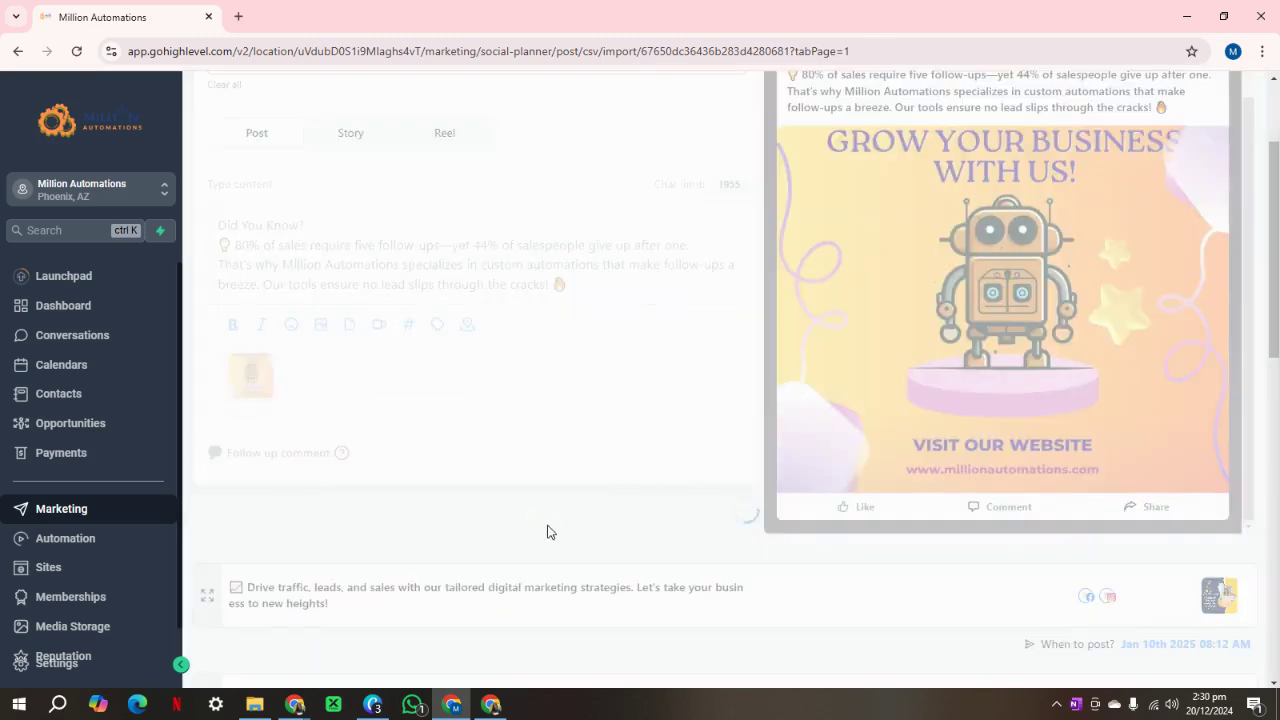
scroll(600, 614, "up", 2)
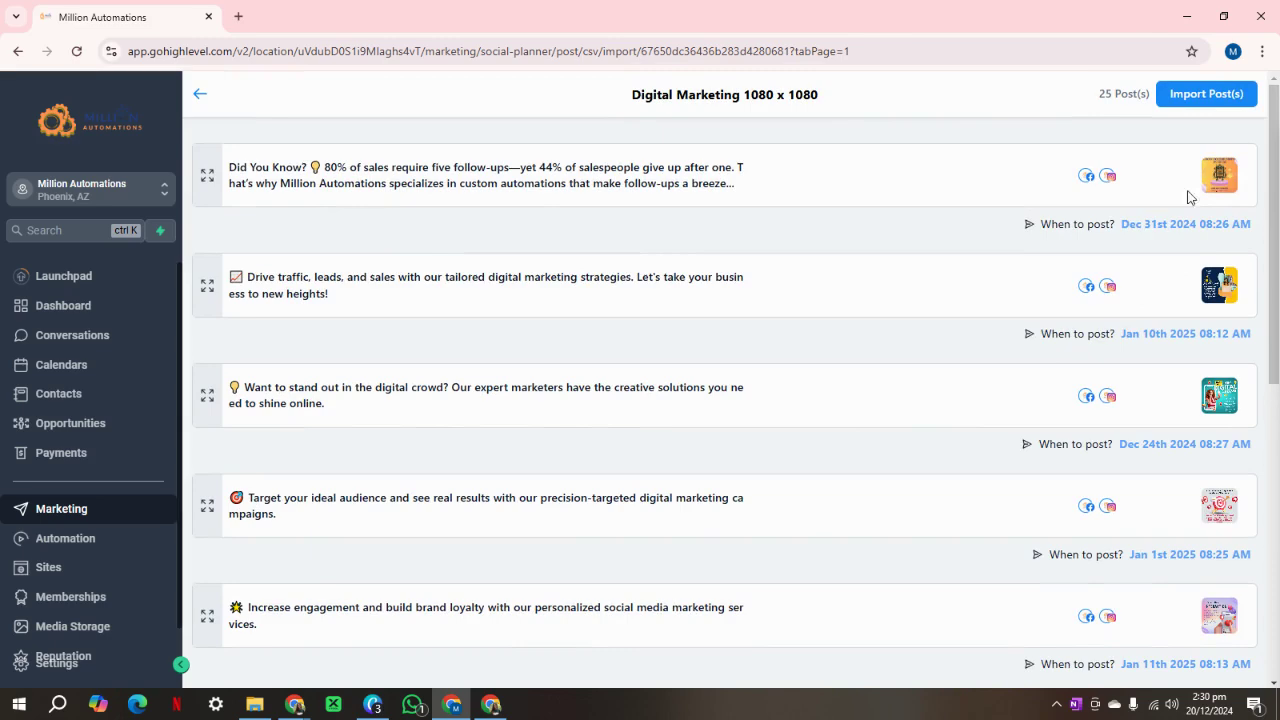
left_click(208, 177)
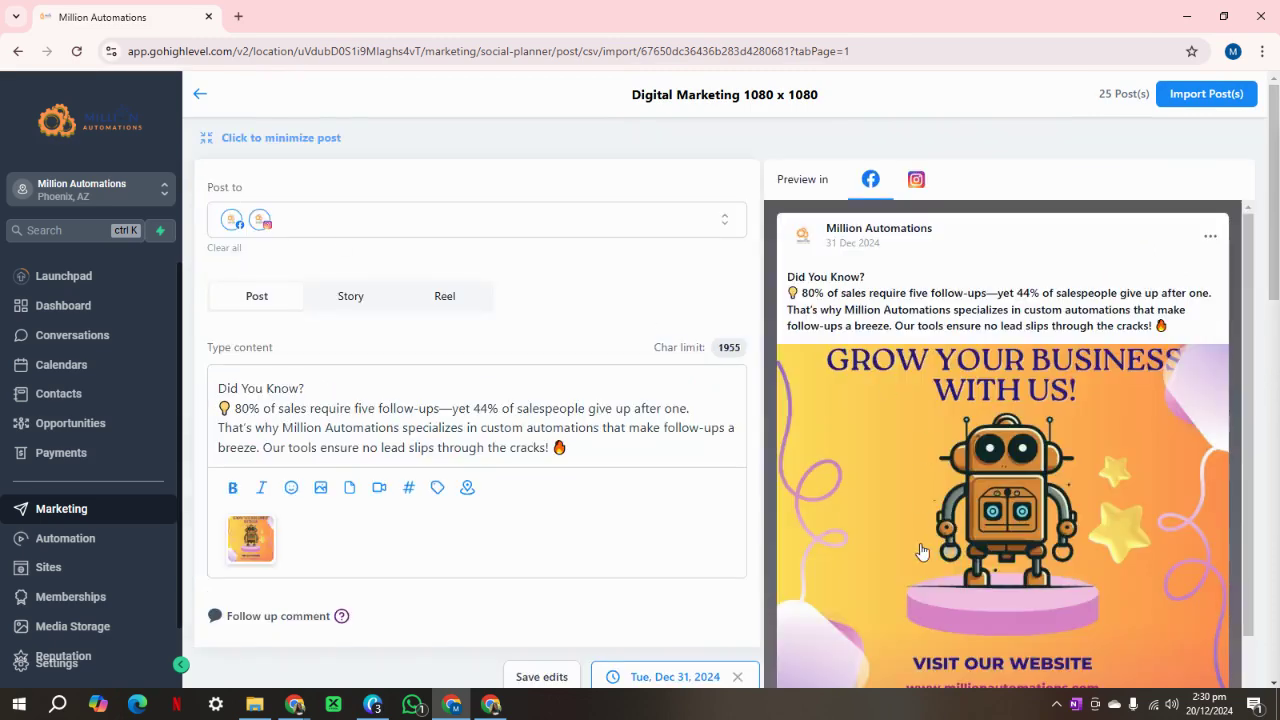
scroll(808, 527, "down", 2)
Replace the second post's caption with the 'Why SEO Is Non-Negotiable' text and delete its old image.
left_click(207, 138)
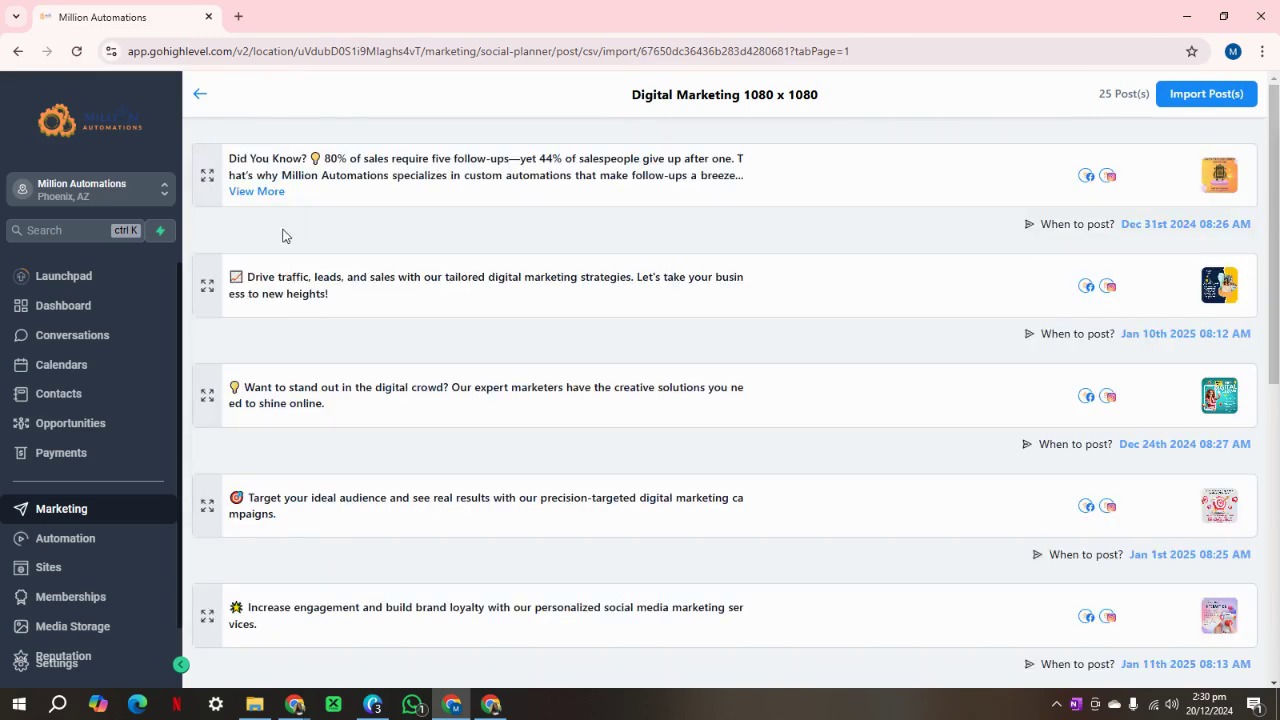
left_click(207, 286)
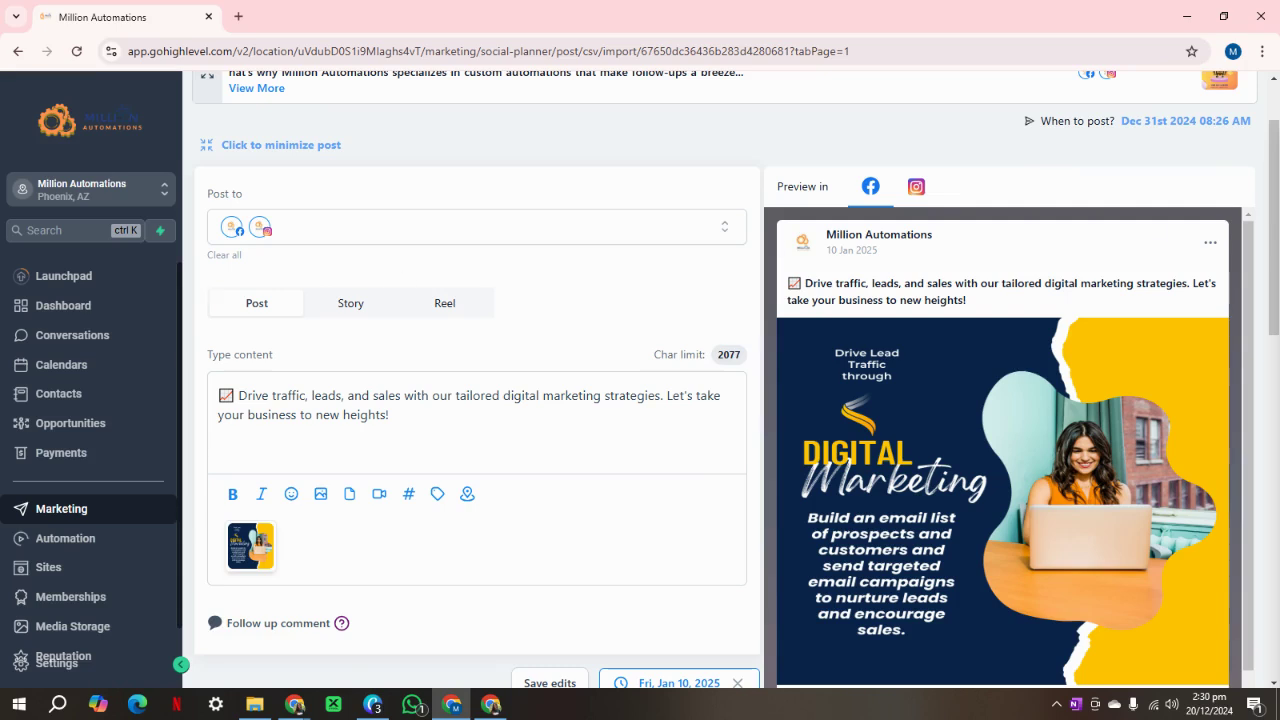
key("alt+Tab")
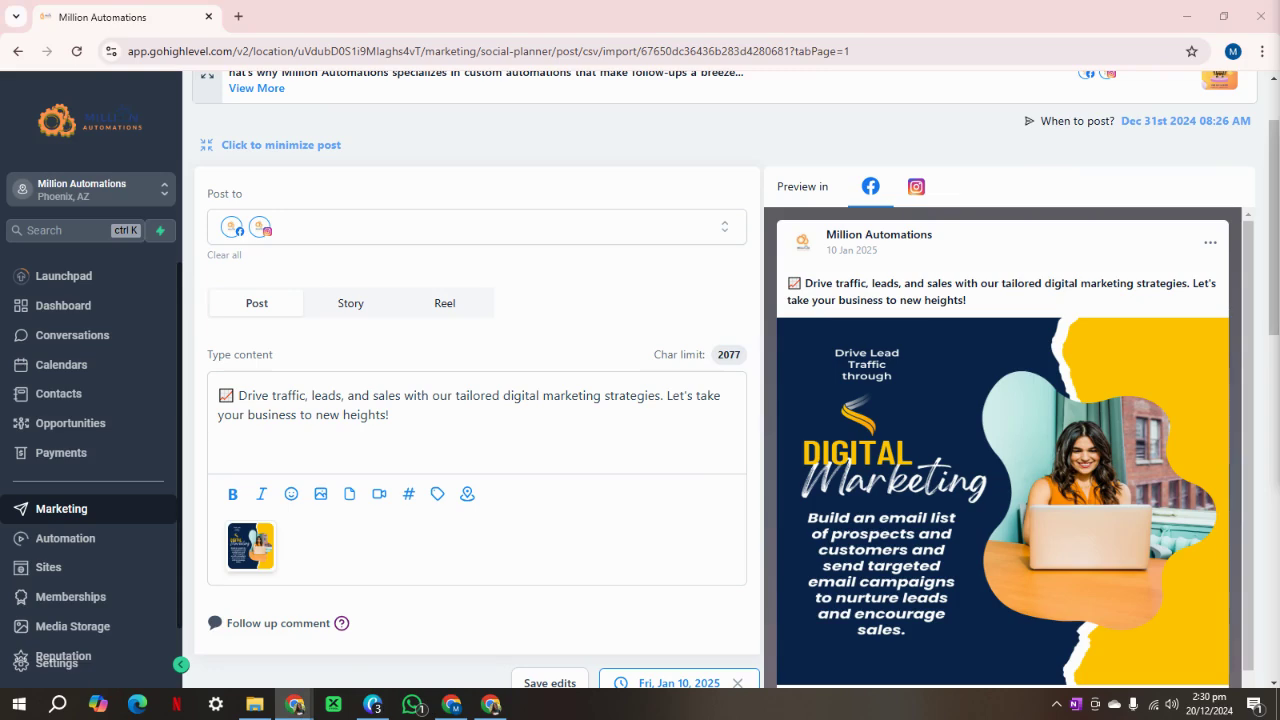
key("ctrl+a")
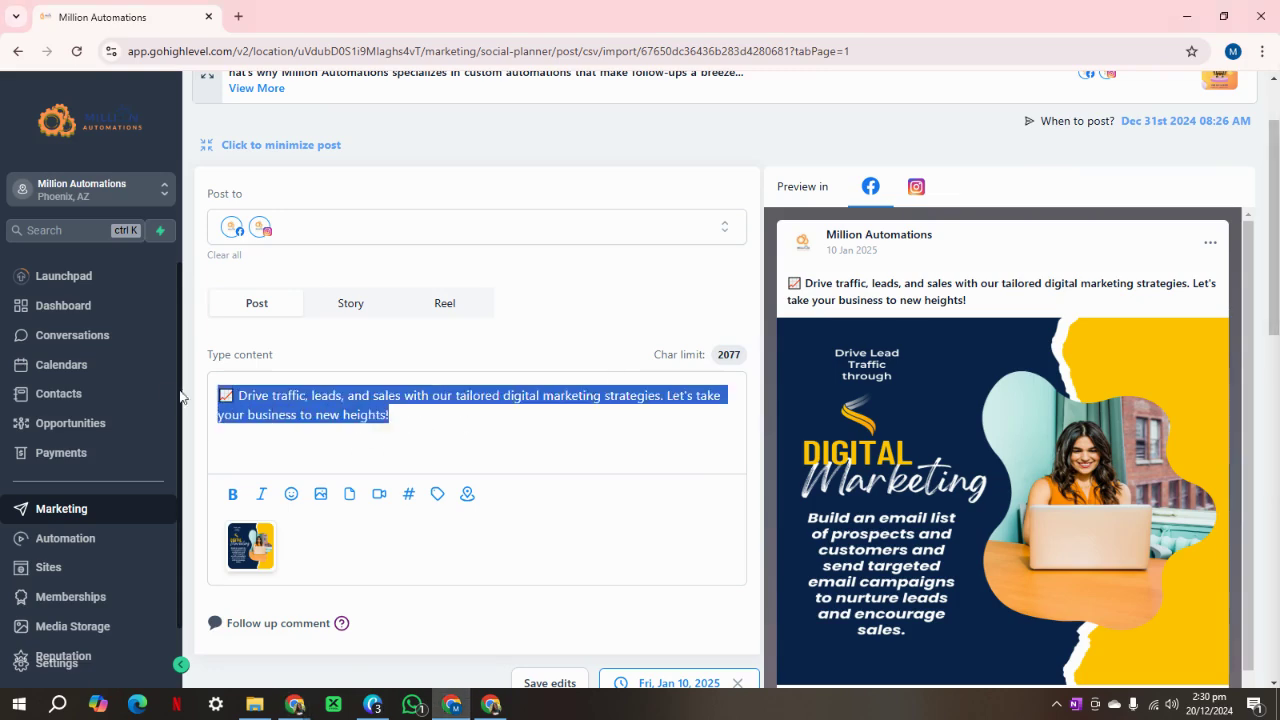
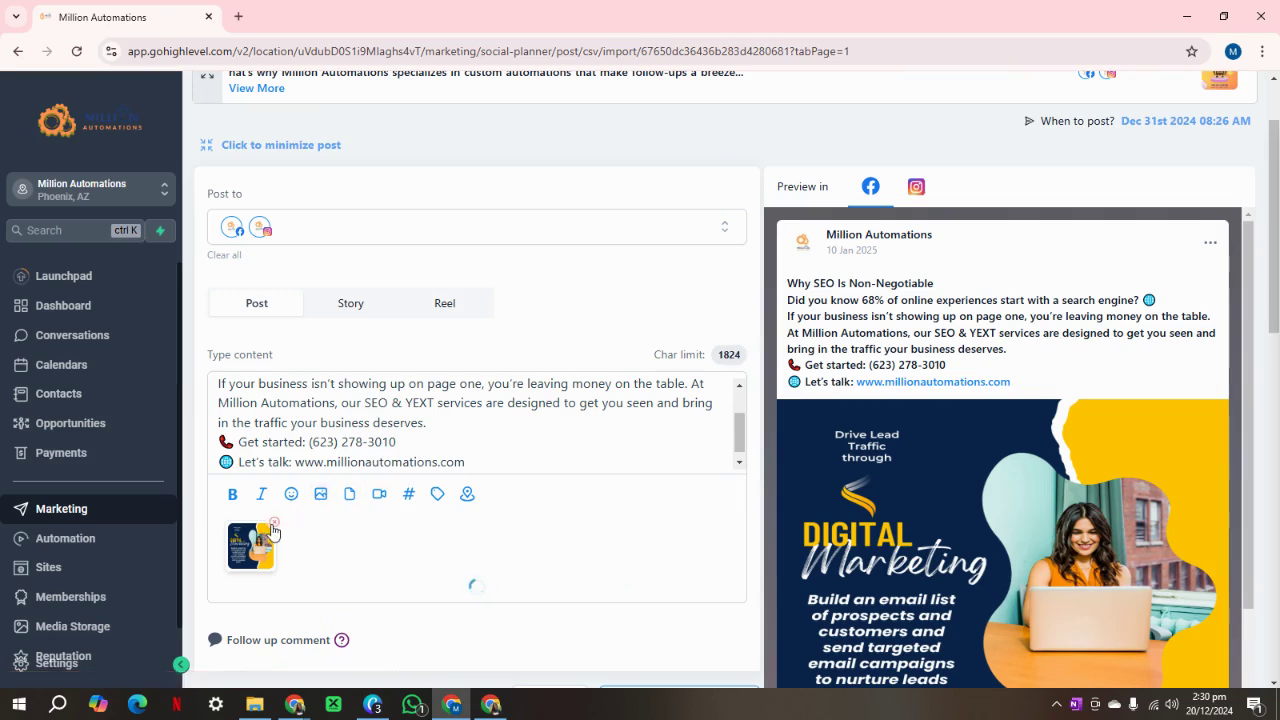
left_click(273, 522)
Upload the Day 4 image to the media library and attach Day 4.jpg to the second post.
left_click(321, 494)
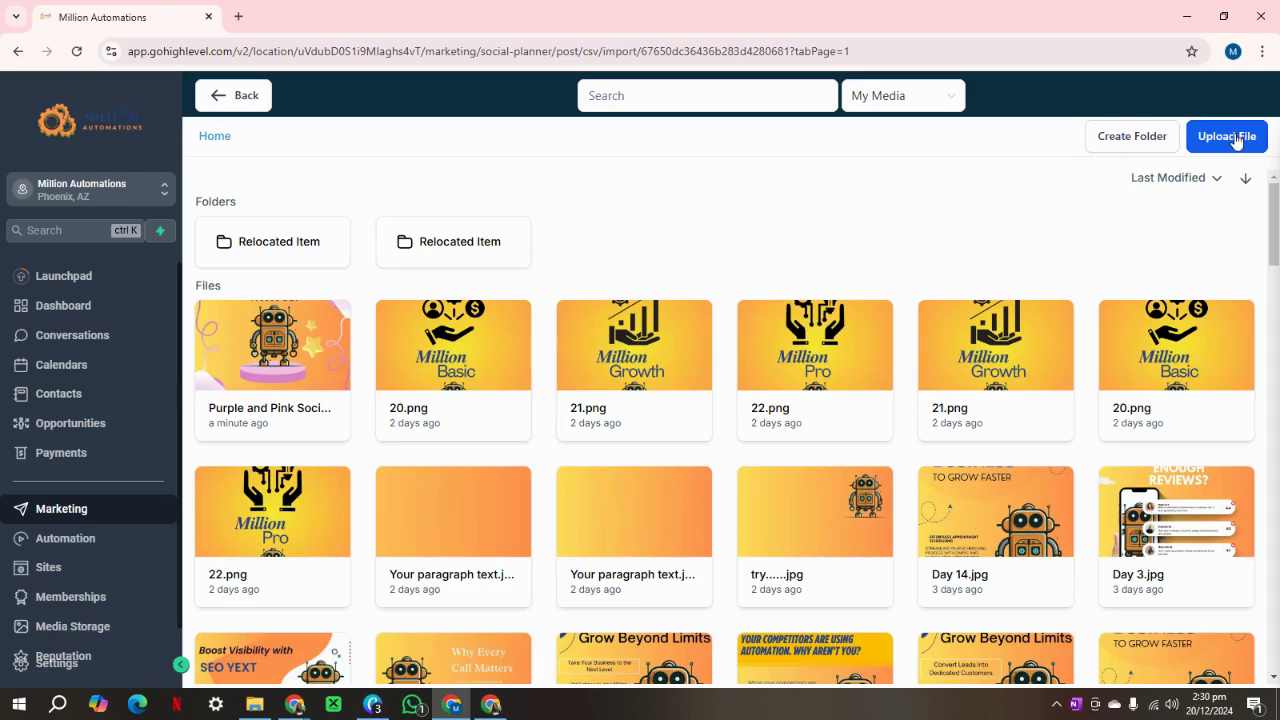
left_click(1225, 135)
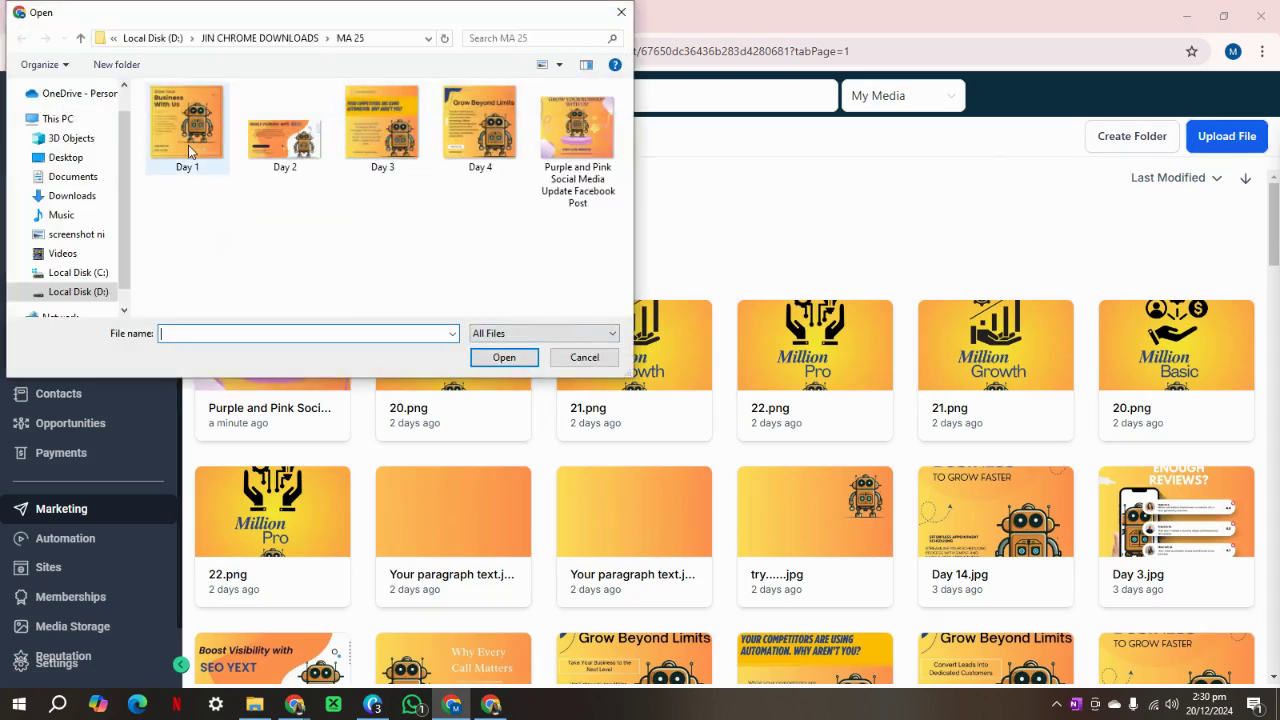
left_click(480, 147)
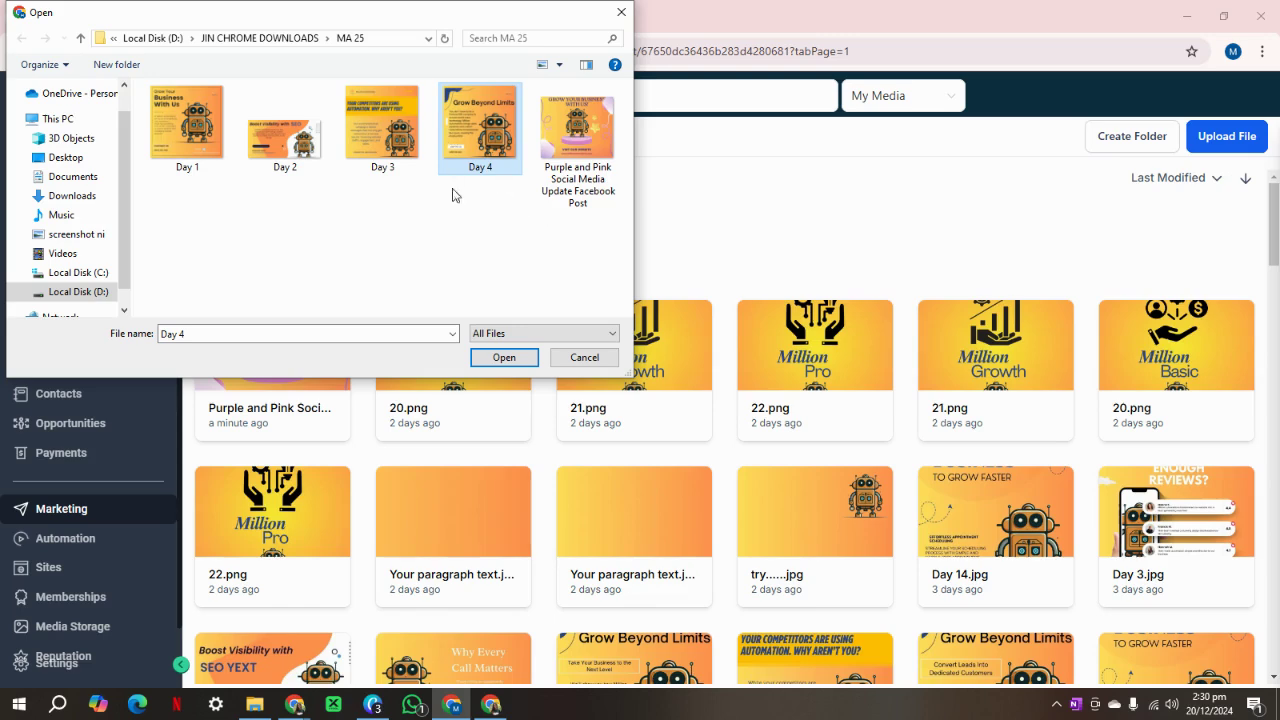
left_click(504, 357)
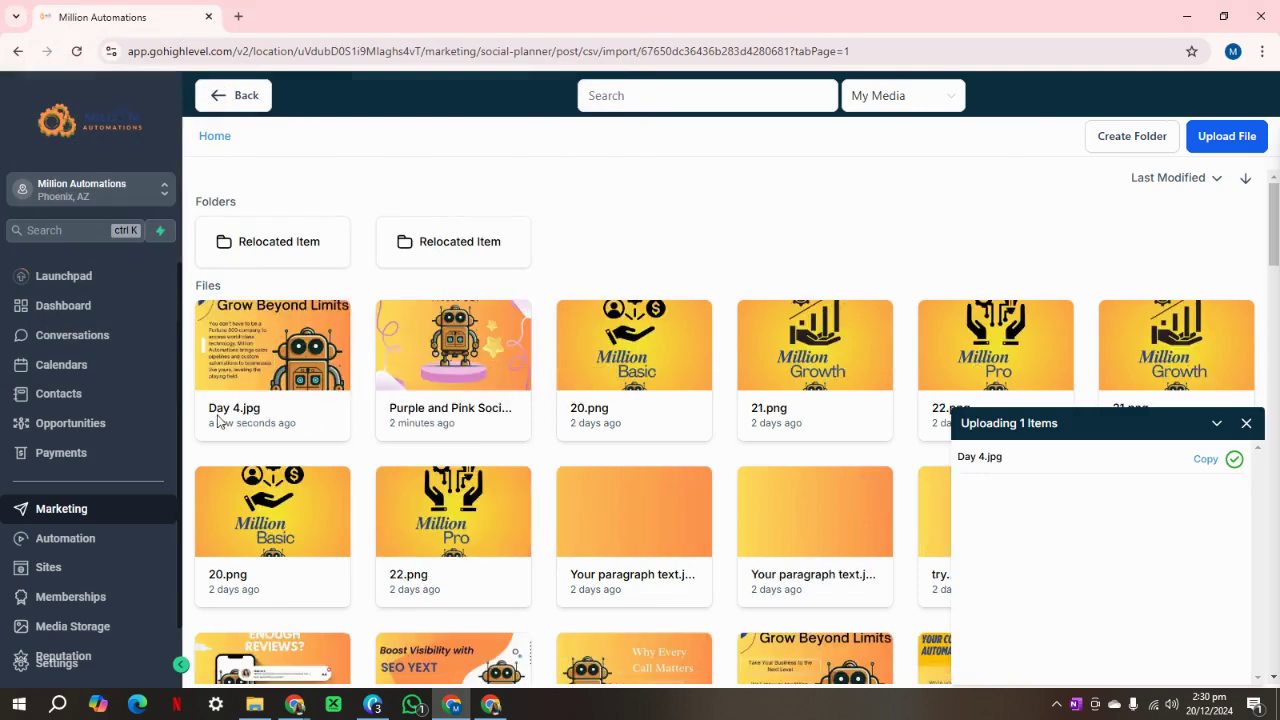
left_click(231, 410)
double_click(231, 411)
Save the second post's changes and briefly review the first post.
scroll(238, 415, "down", 1)
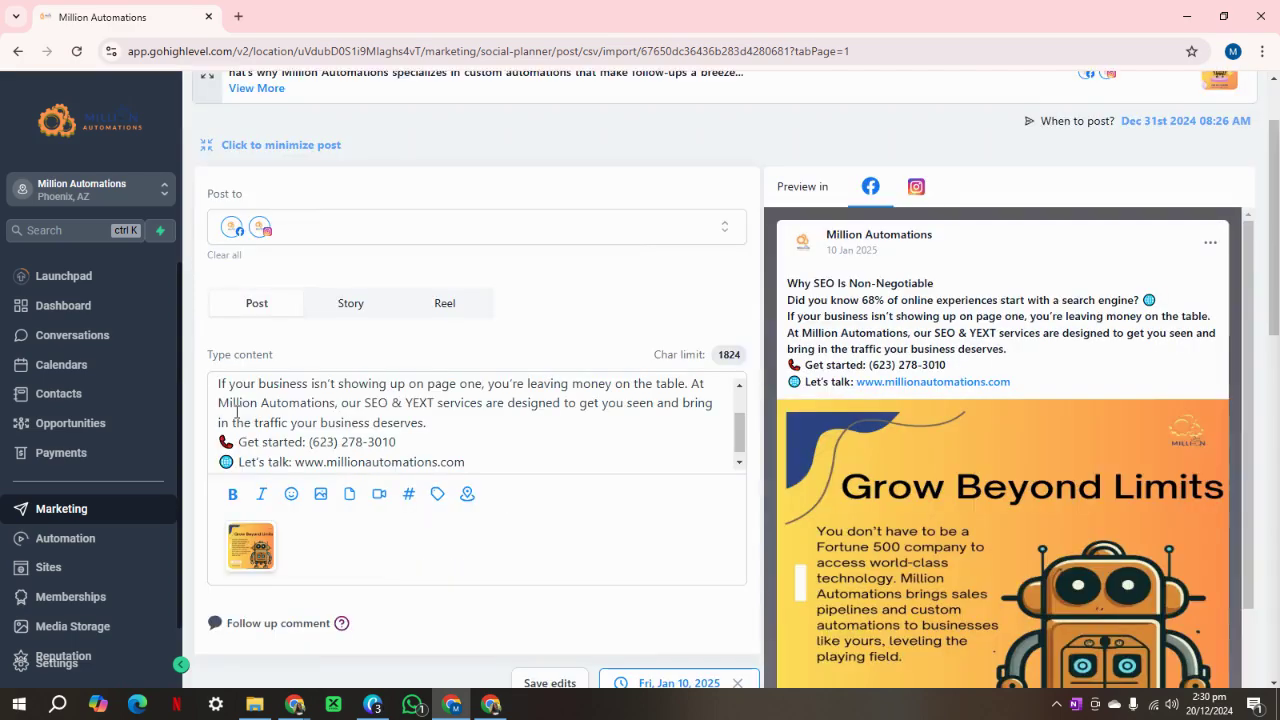
scroll(960, 480, "down", 4)
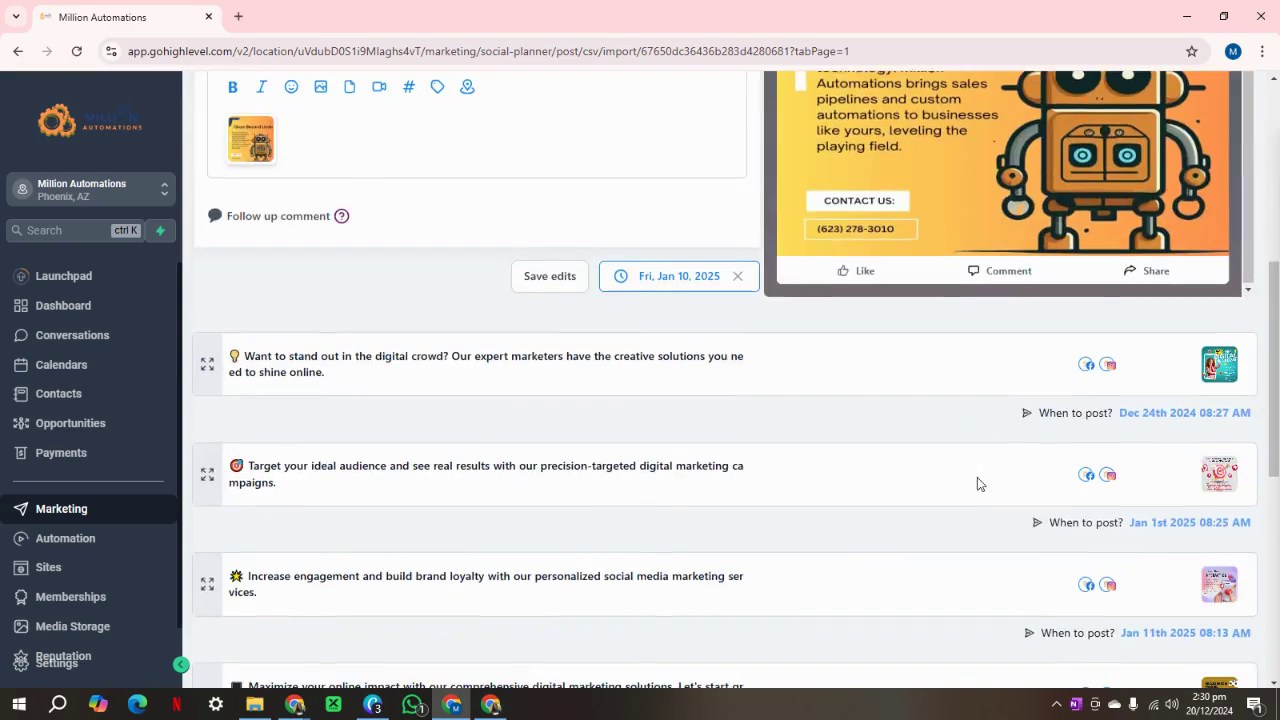
left_click(549, 275)
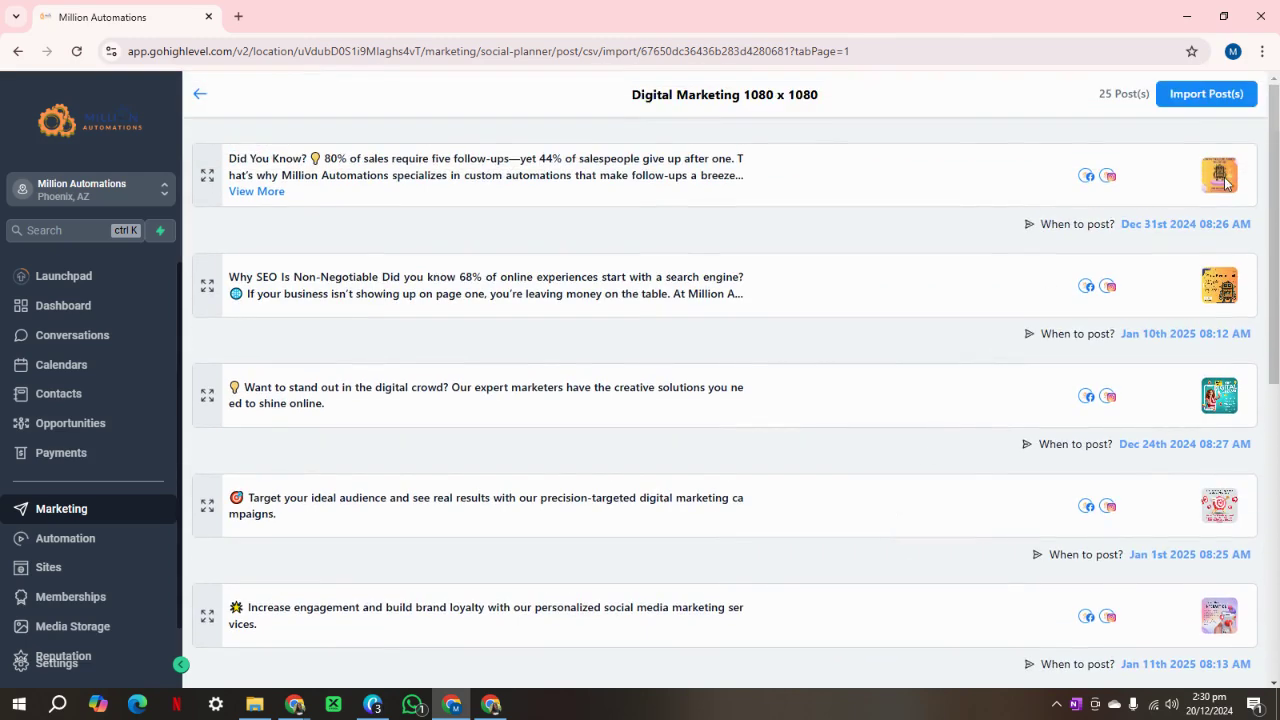
left_click(203, 177)
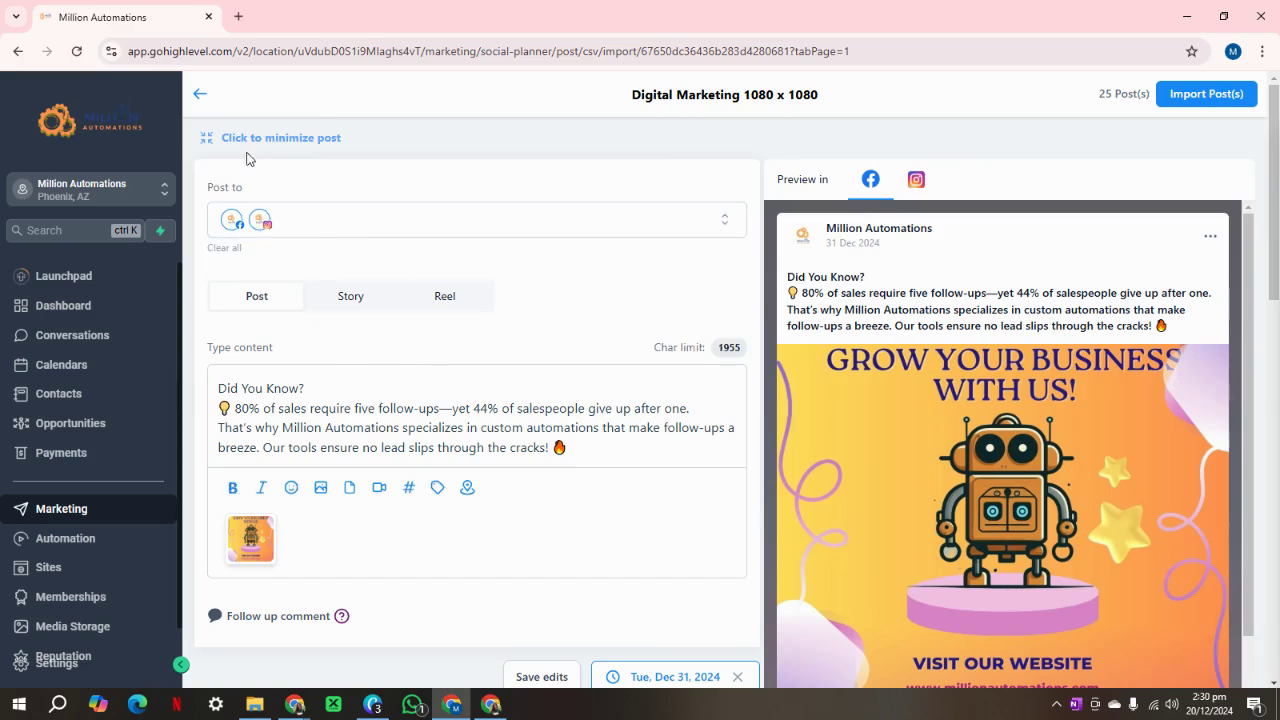
left_click(214, 140)
Move to page 2 of the import, showing posts 11 to 20 of 25.
scroll(330, 247, "down", 2)
scroll(880, 429, "down", 5)
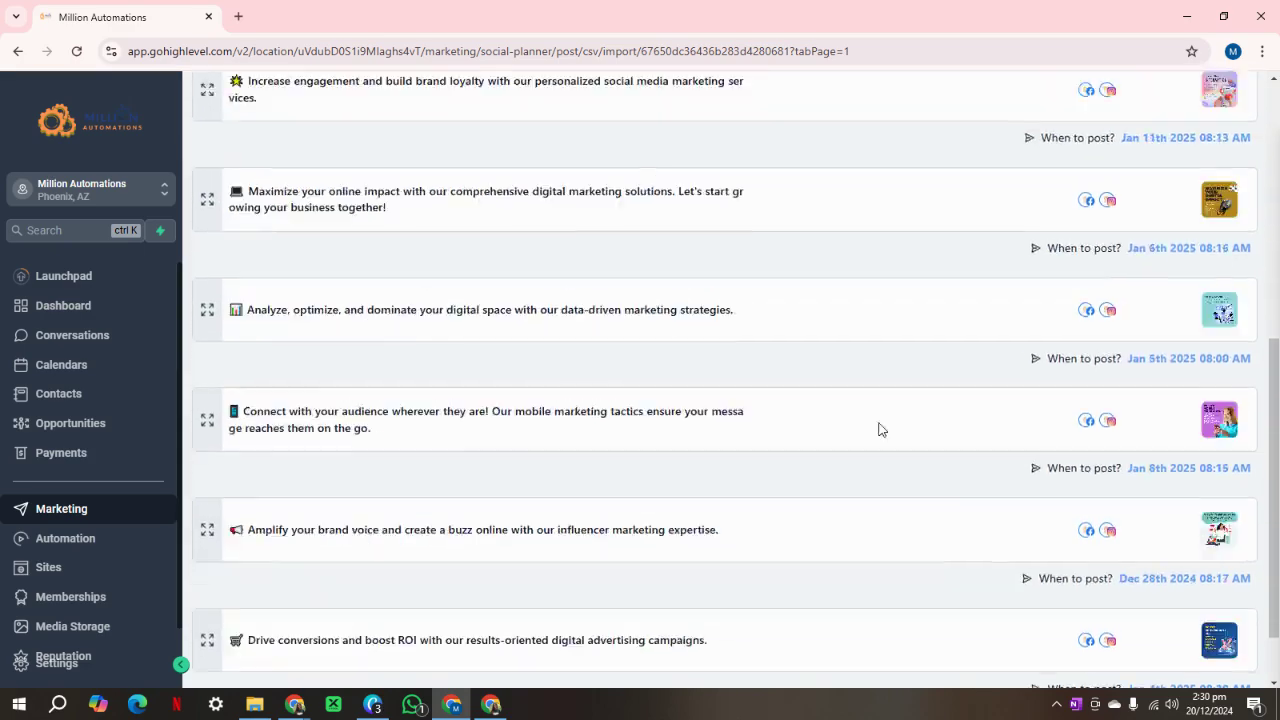
left_click(1220, 651)
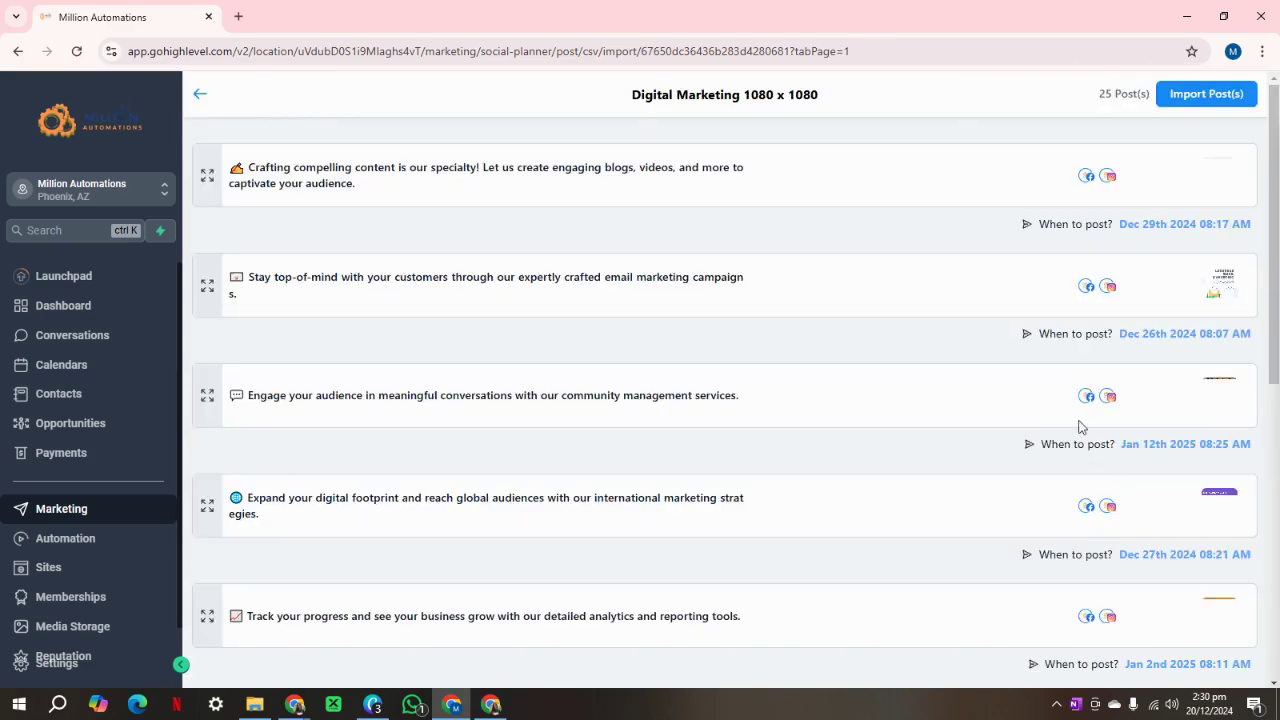
scroll(909, 465, "down", 5)
scroll(1151, 566, "down", 2)
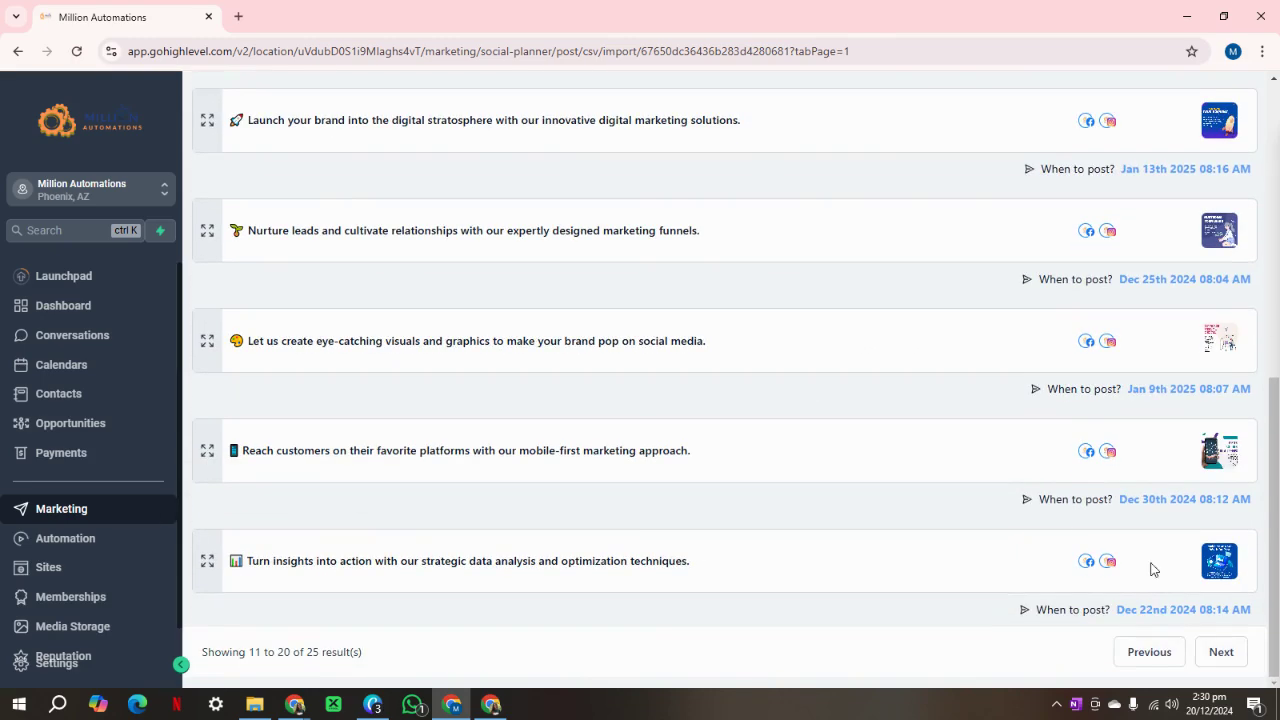
scroll(1174, 317, "up", 6)
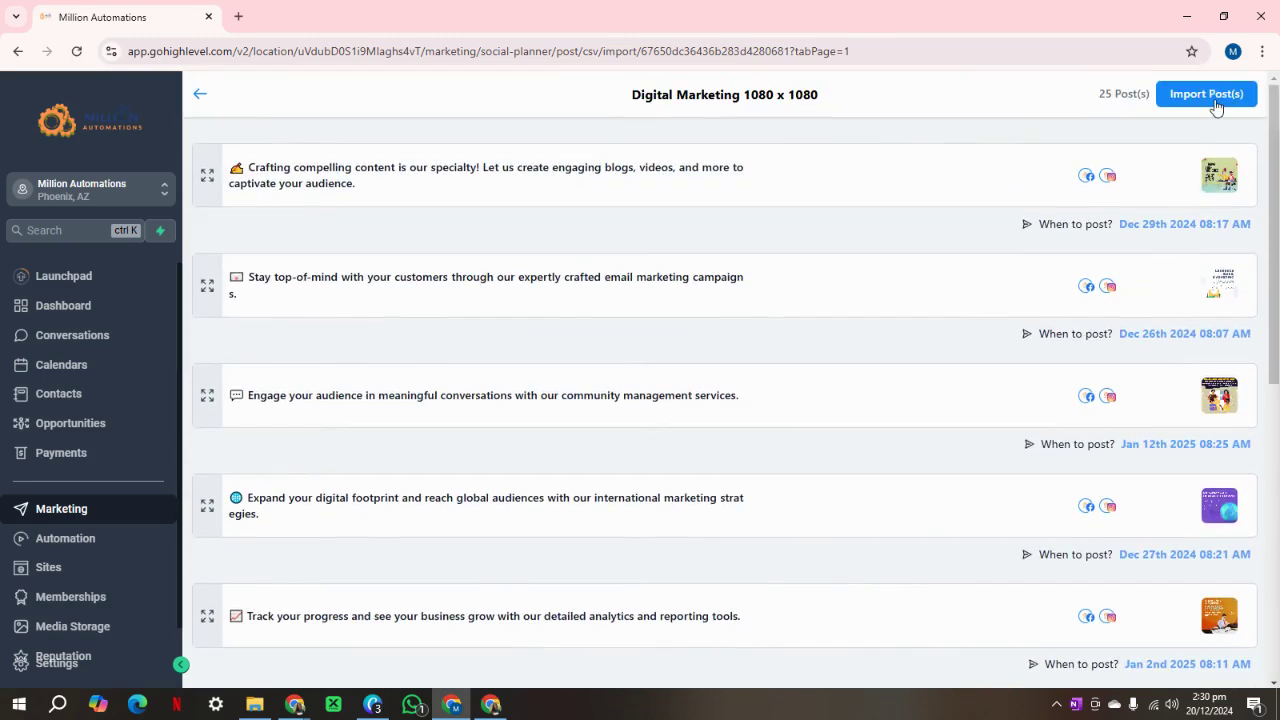